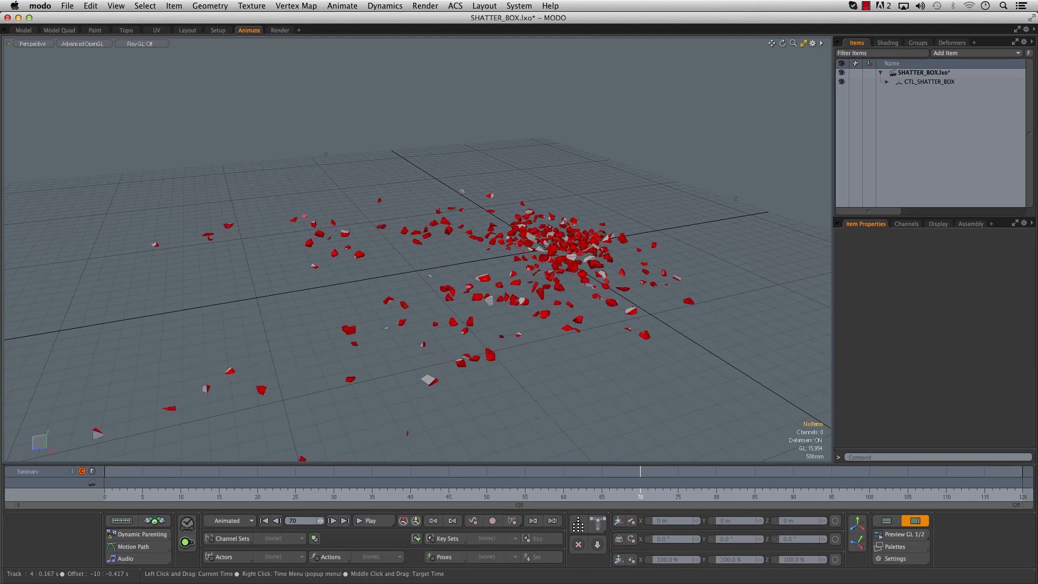
- Move the CTL_SHATTER_BOX control to 3.28 m on Z and scale it uniformly to 195.5 %
{"action": "left_click_drag", "start_coordinate": [457, 489], "coordinate": [350, 489]}
{"action": "left_click_drag", "start_coordinate": [520, 329], "coordinate": [533, 302], "text": "alt"}
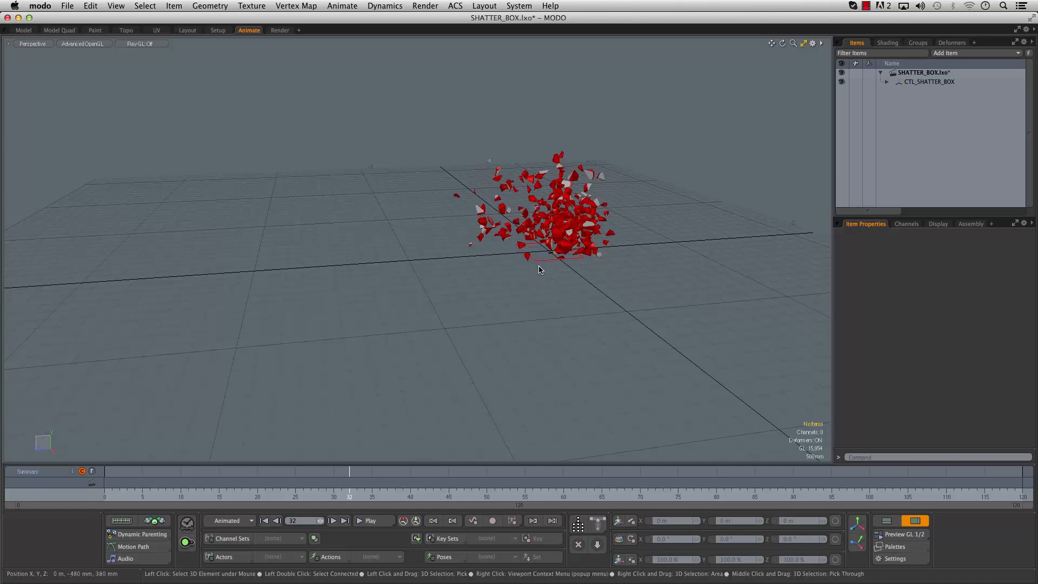
{"action": "left_click", "coordinate": [887, 82]}
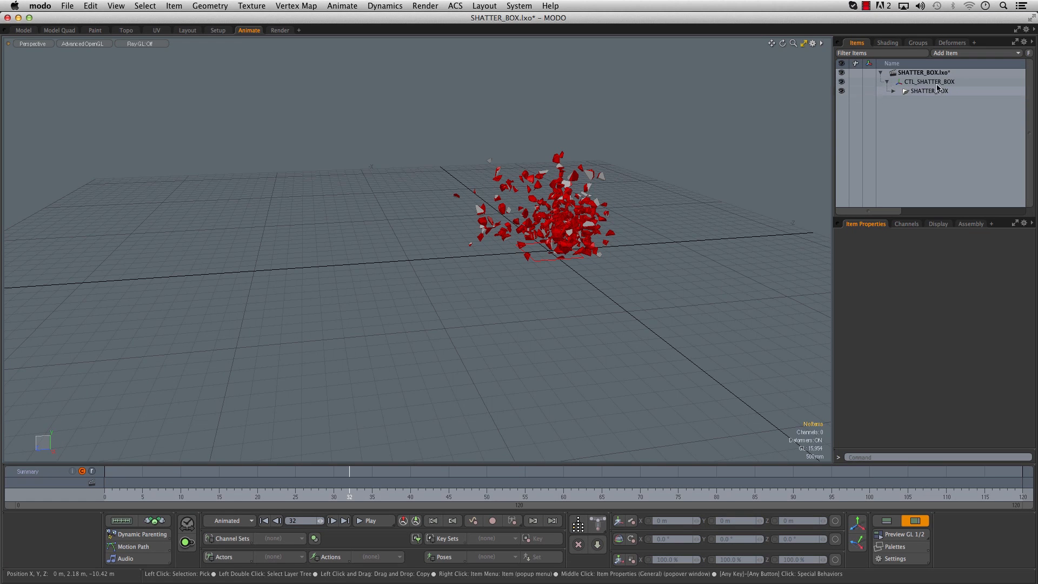
{"action": "left_click", "coordinate": [549, 253]}
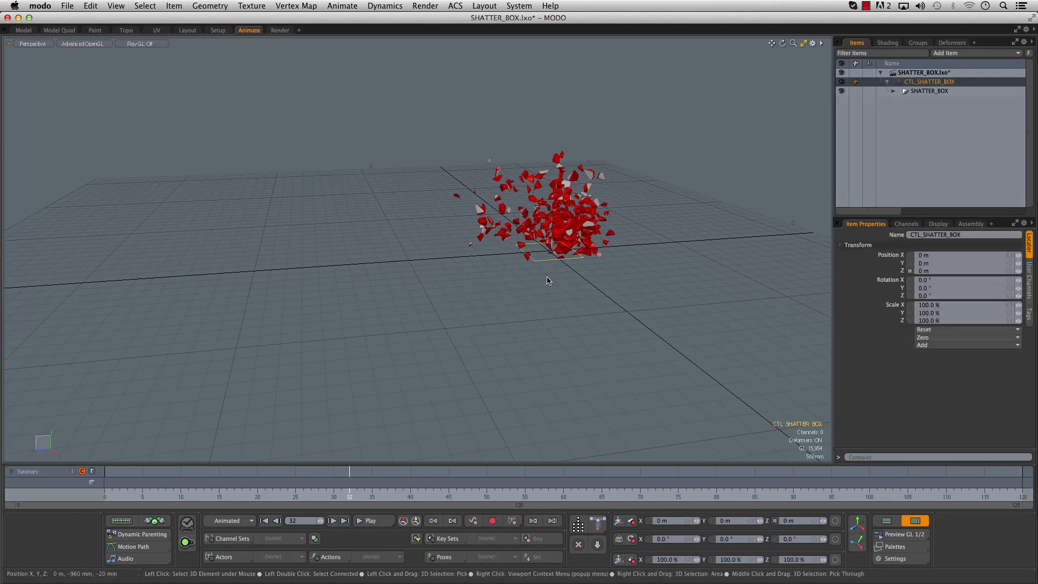
{"action": "left_click_drag", "start_coordinate": [507, 256], "coordinate": [501, 287]}
{"action": "key", "text": "e"}
{"action": "key", "text": "super+z"}
- Animate the CTL_SHATTER_BOX control's Z position from -6.74 m at frame 0 to 6.34 m at frame 30
{"action": "left_click_drag", "start_coordinate": [229, 494], "coordinate": [104, 495]}
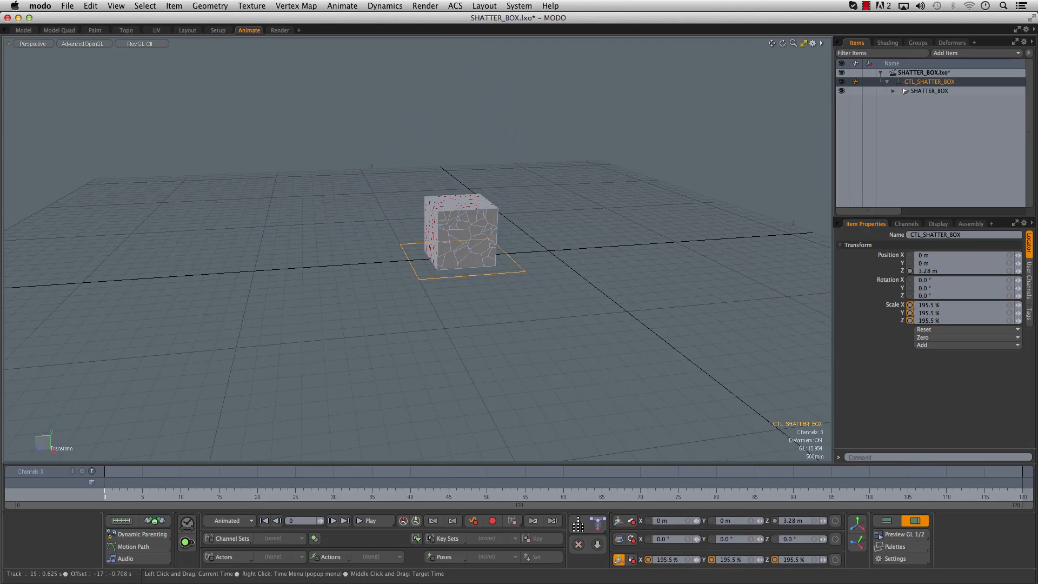
{"action": "key", "text": "w"}
{"action": "left_click_drag", "start_coordinate": [414, 263], "coordinate": [679, 241]}
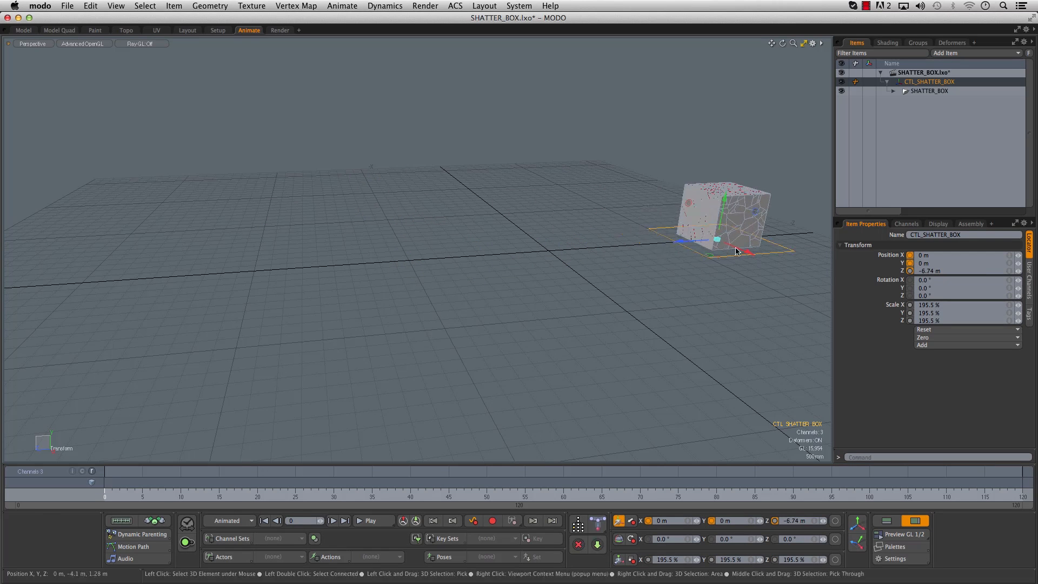
{"action": "left_click_drag", "start_coordinate": [204, 495], "coordinate": [334, 494]}
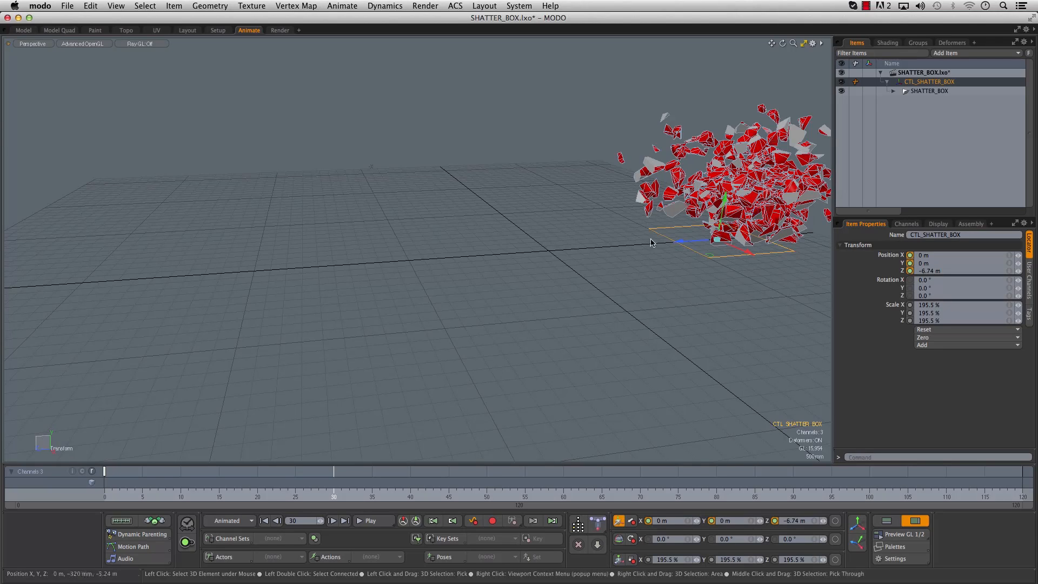
{"action": "left_click_drag", "start_coordinate": [672, 240], "coordinate": [225, 302]}
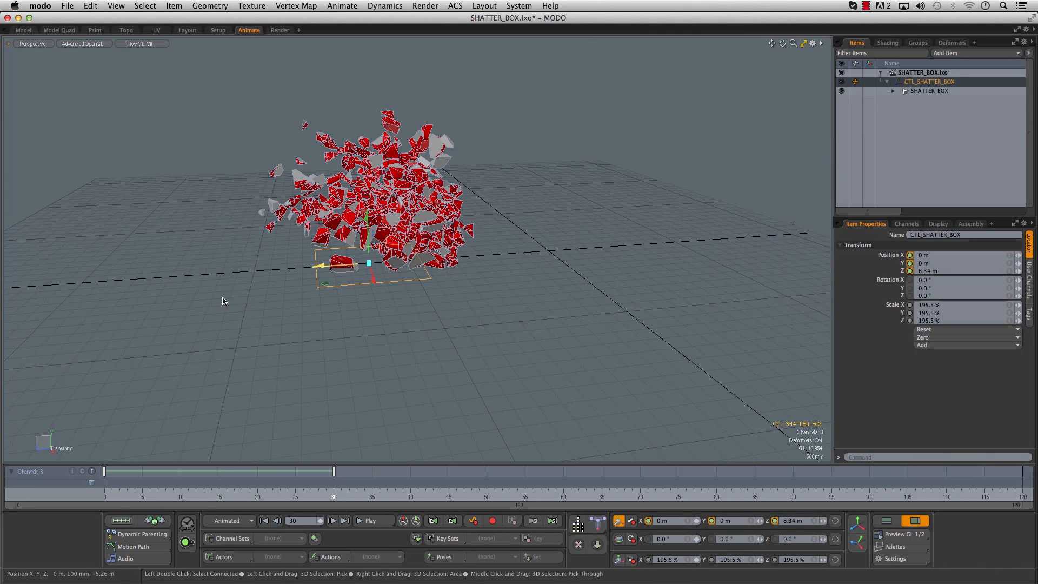
- Remove the position animation from the CTL_SHATTER_BOX control
{"action": "left_click", "coordinate": [106, 495]}
{"action": "scroll", "coordinate": [362, 359], "scroll_direction": "down", "scroll_amount": 5}
{"action": "left_click_drag", "start_coordinate": [361, 359], "coordinate": [326, 399], "text": "alt"}
{"action": "mouse_move", "coordinate": [107, 495]}
{"action": "left_mouse_down"}
{"action": "mouse_move", "coordinate": [463, 495]}
{"action": "mouse_move", "coordinate": [104, 495]}
{"action": "left_mouse_up"}
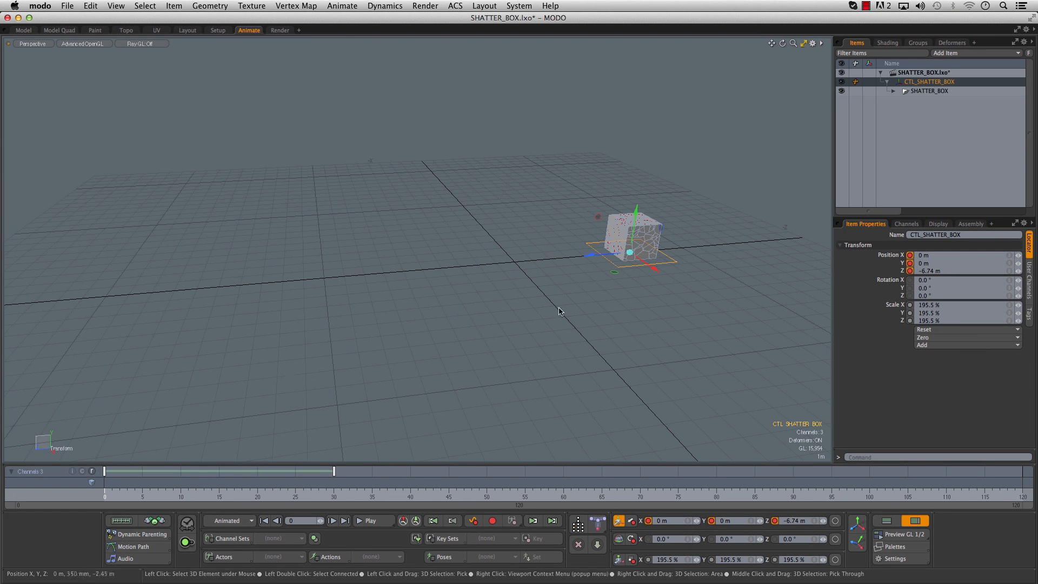
{"action": "left_click_drag", "start_coordinate": [507, 299], "coordinate": [443, 328], "text": "alt+shift"}
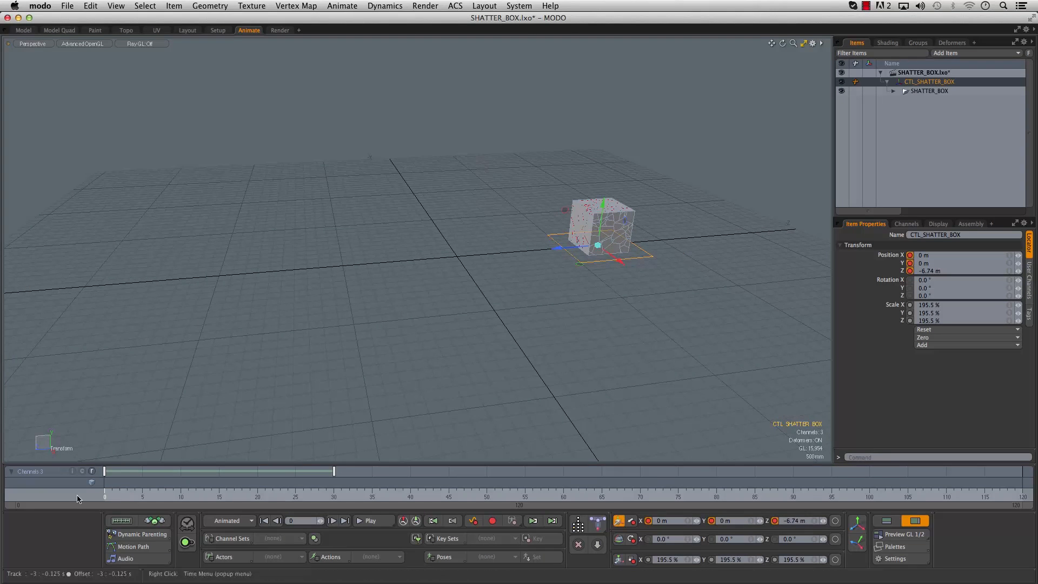
{"action": "left_click_drag", "start_coordinate": [105, 476], "coordinate": [102, 477]}
{"action": "key", "text": "Delete"}
- Scrub through the shatter animation and examine the box and its fragments from different angles
{"action": "left_click_drag", "start_coordinate": [356, 325], "coordinate": [517, 358], "text": "alt"}
{"action": "left_click_drag", "start_coordinate": [479, 324], "coordinate": [372, 371], "text": "alt+shift"}
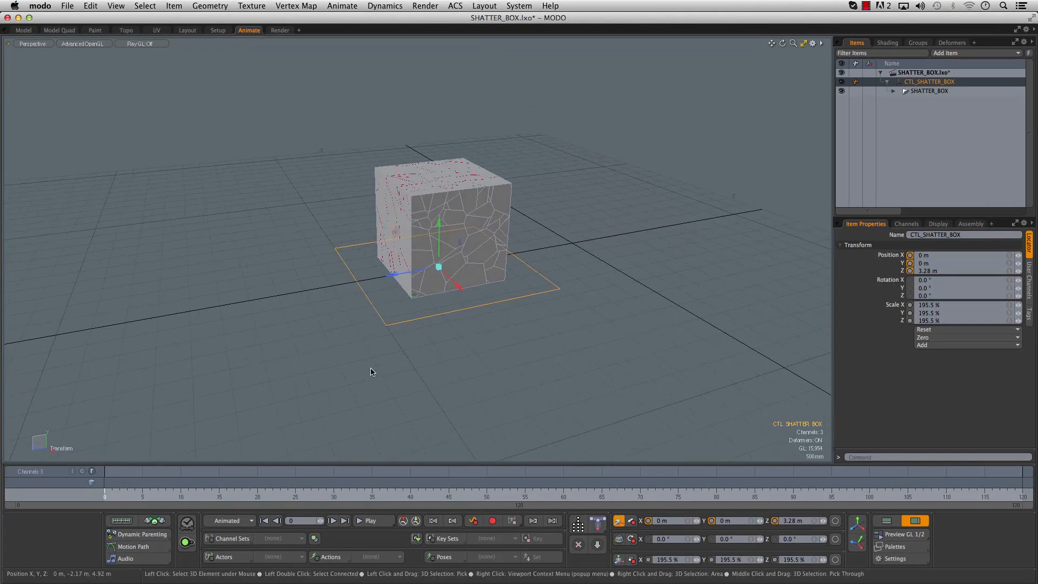
{"action": "left_click_drag", "start_coordinate": [103, 494], "coordinate": [403, 494]}
{"action": "left_click_drag", "start_coordinate": [379, 270], "coordinate": [335, 254], "text": "ctrl+alt"}
{"action": "left_click_drag", "start_coordinate": [587, 367], "coordinate": [443, 303], "text": "ctrl+alt"}
{"action": "left_click_drag", "start_coordinate": [243, 490], "coordinate": [36, 488]}
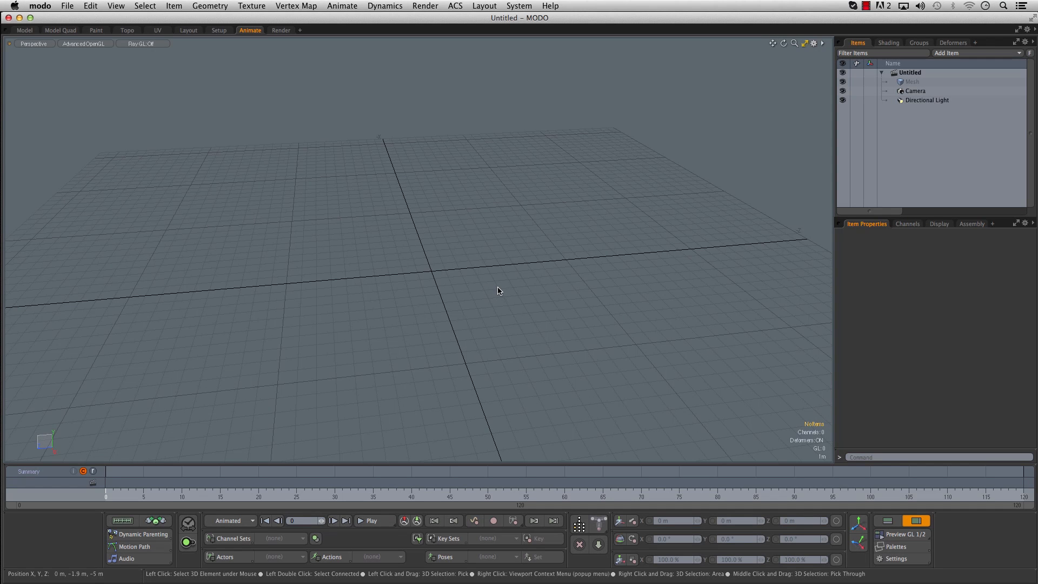
- Load SimpleGuy_ACS_Rigged.lxo into the scene from the Rigging samples in the content folder
{"action": "left_click", "coordinate": [527, 7]}
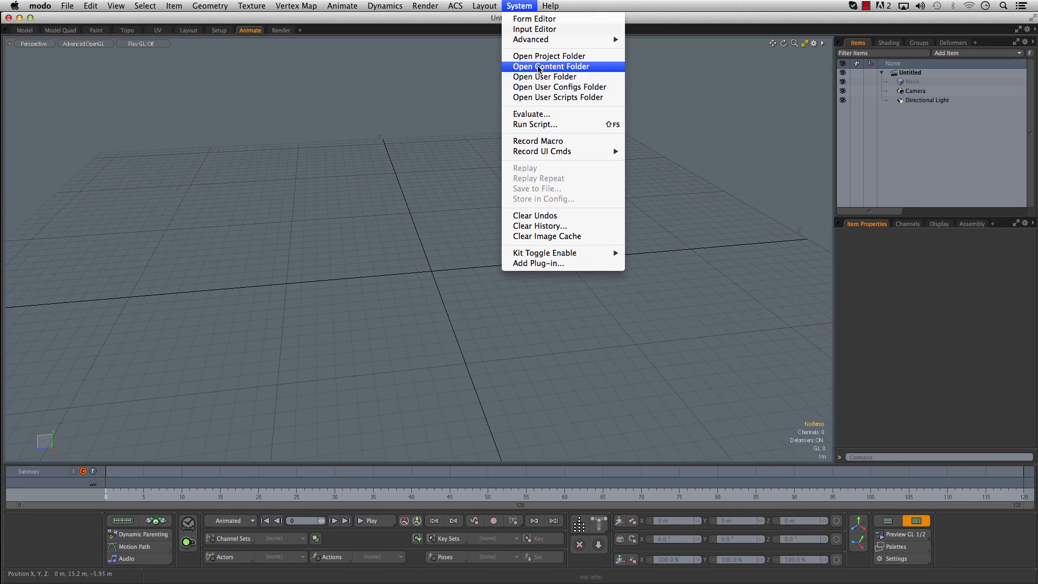
{"action": "left_click", "coordinate": [537, 68]}
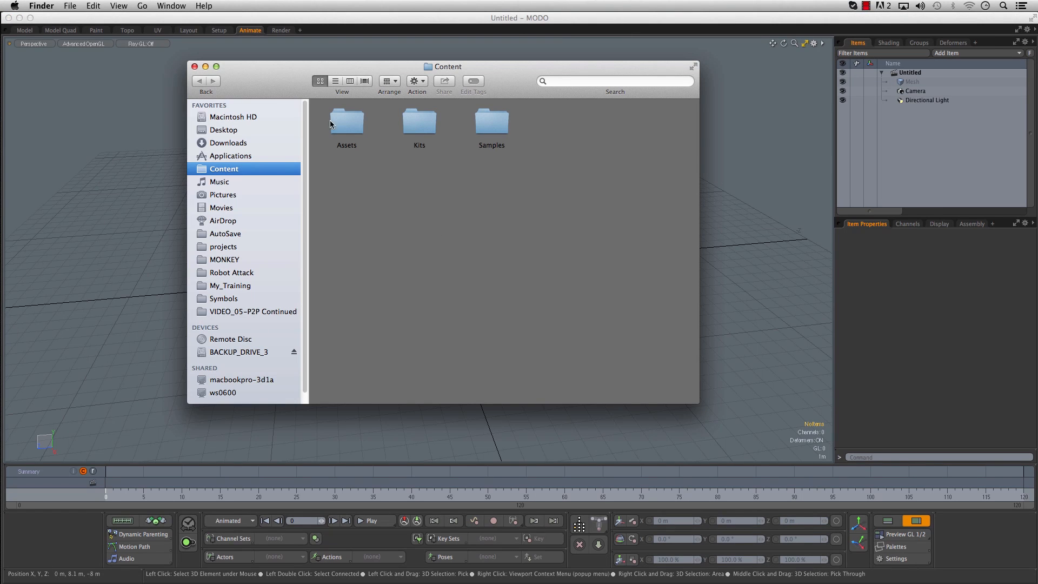
{"action": "double_click", "coordinate": [489, 122]}
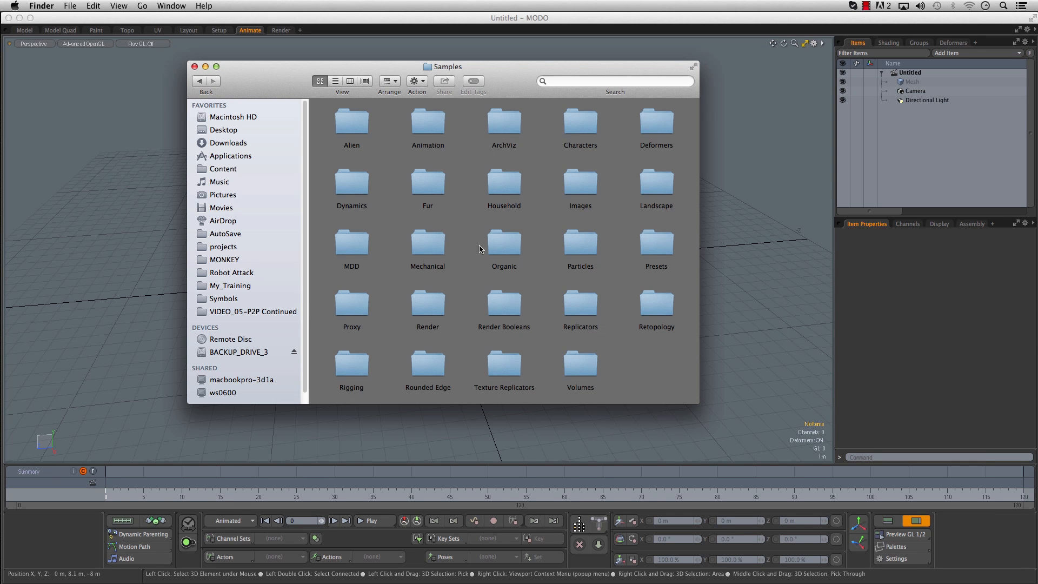
{"action": "double_click", "coordinate": [345, 366]}
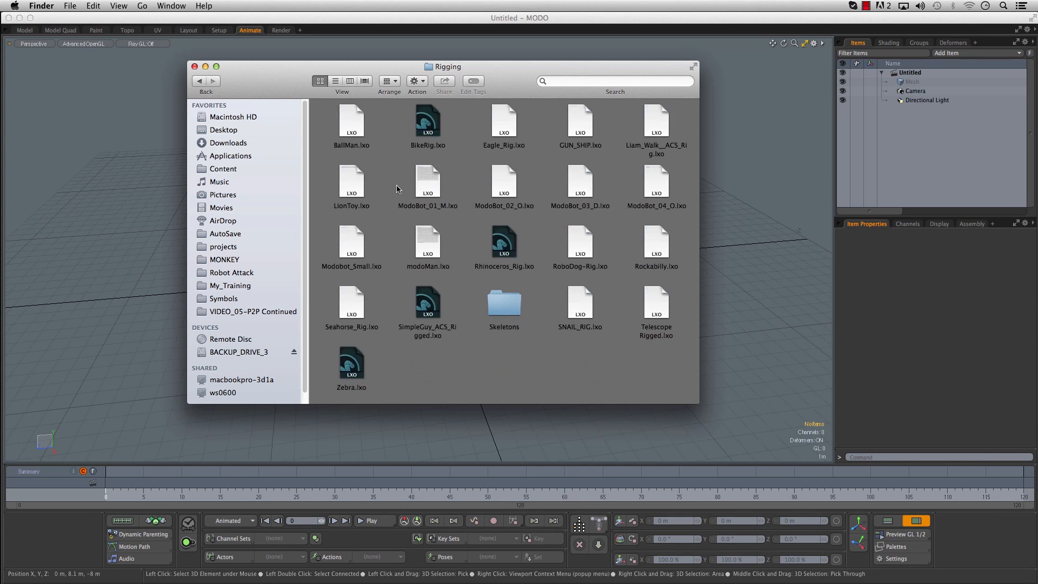
{"action": "left_click", "coordinate": [430, 306]}
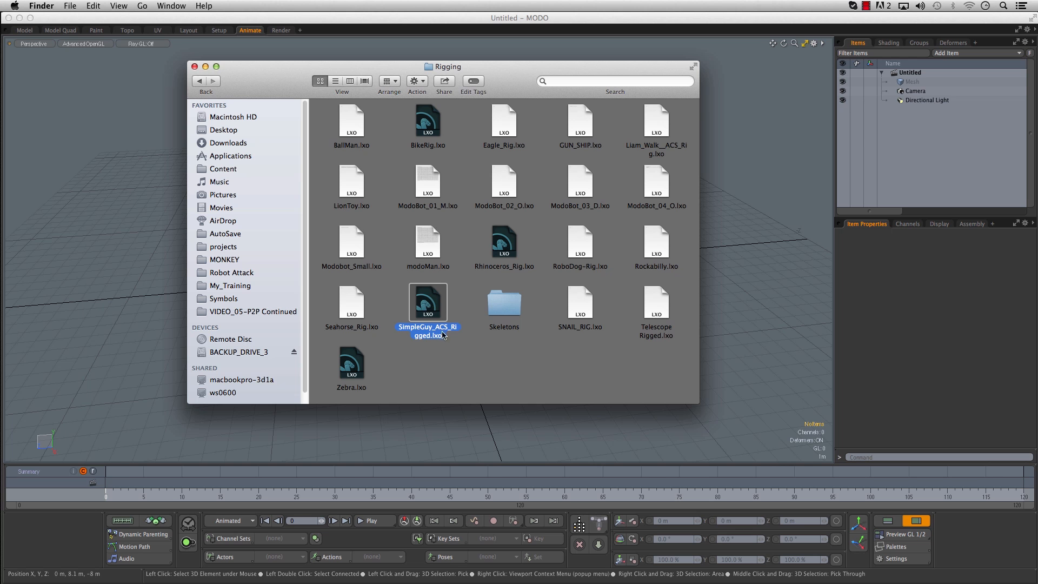
{"action": "left_click_drag", "start_coordinate": [432, 304], "coordinate": [102, 265]}
- Examine the SimpleGuy character and its rig controls from several angles
{"action": "left_click_drag", "start_coordinate": [244, 238], "coordinate": [440, 219], "text": "alt"}
{"action": "scroll", "coordinate": [538, 224], "scroll_direction": "up", "scroll_amount": 5}
{"action": "left_click_drag", "start_coordinate": [537, 225], "coordinate": [519, 272], "text": "alt"}
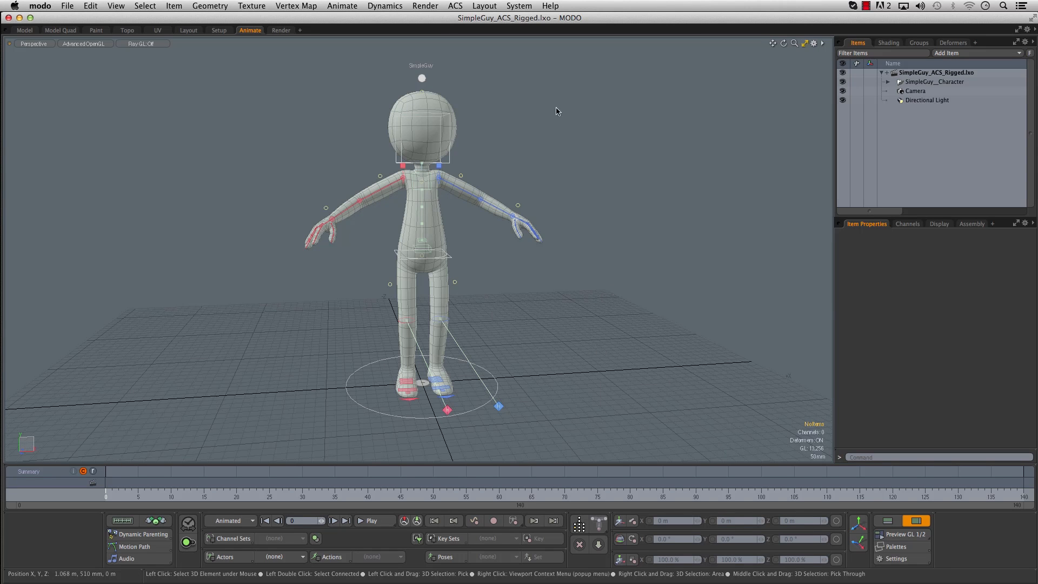
{"action": "left_click_drag", "start_coordinate": [616, 235], "coordinate": [558, 238], "text": "alt"}
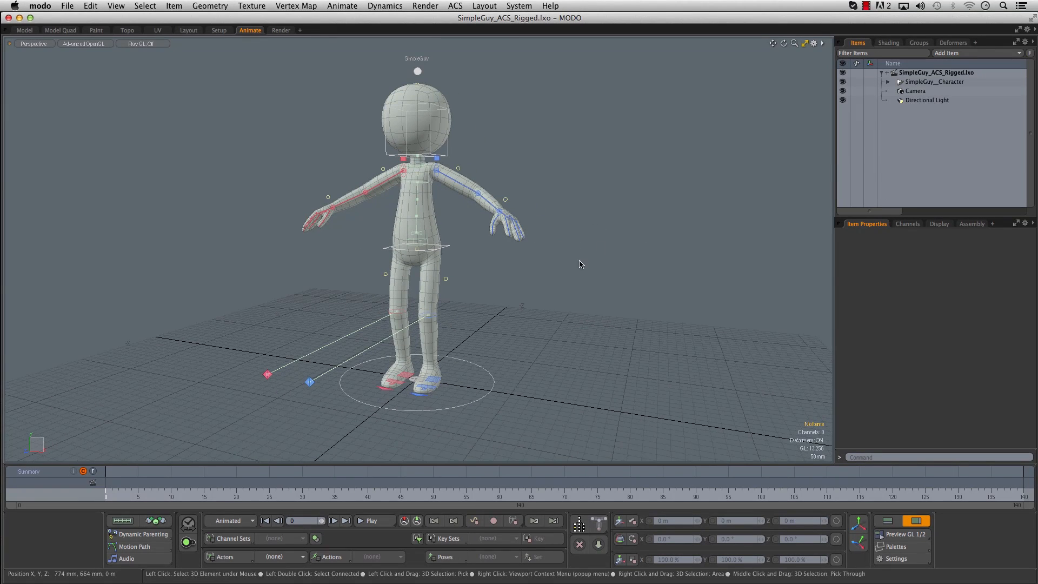
{"action": "left_click_drag", "start_coordinate": [573, 324], "coordinate": [531, 307], "text": "alt"}
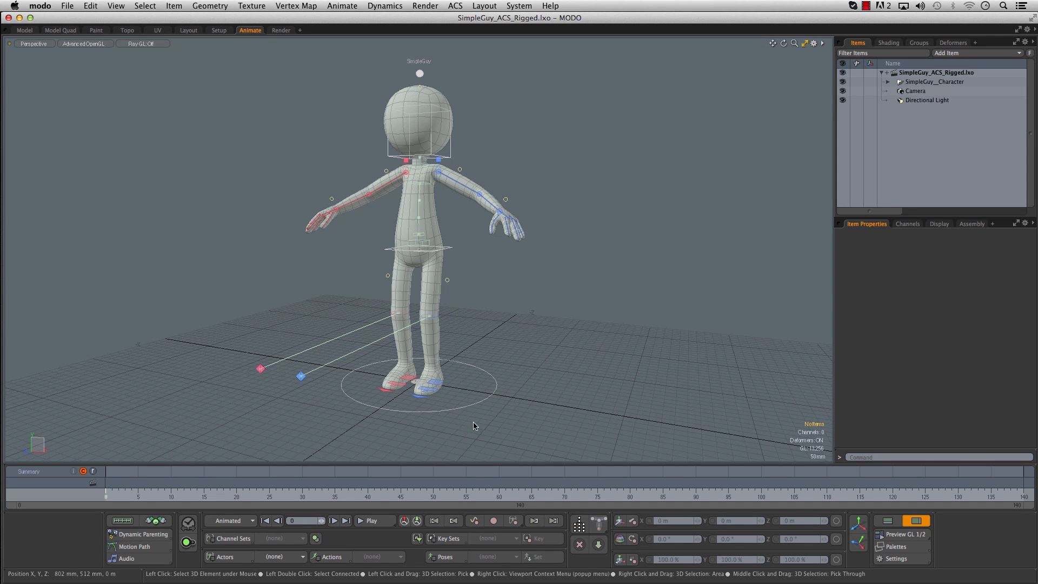
{"action": "left_click_drag", "start_coordinate": [578, 217], "coordinate": [543, 289], "text": "alt"}
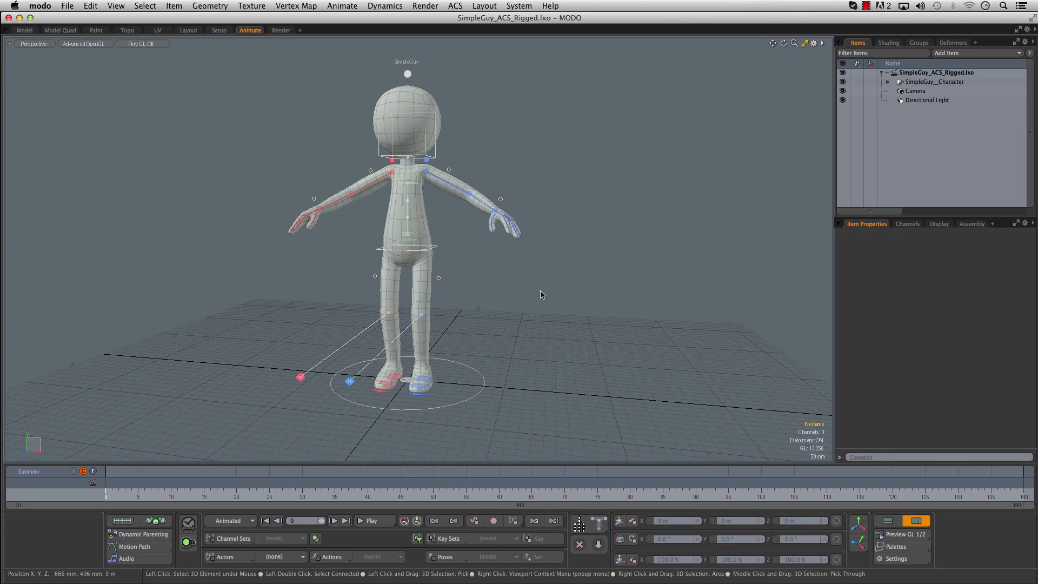
{"action": "left_click_drag", "start_coordinate": [480, 261], "coordinate": [471, 284], "text": "alt"}
{"action": "scroll", "coordinate": [490, 273], "scroll_direction": "up", "scroll_amount": 2}
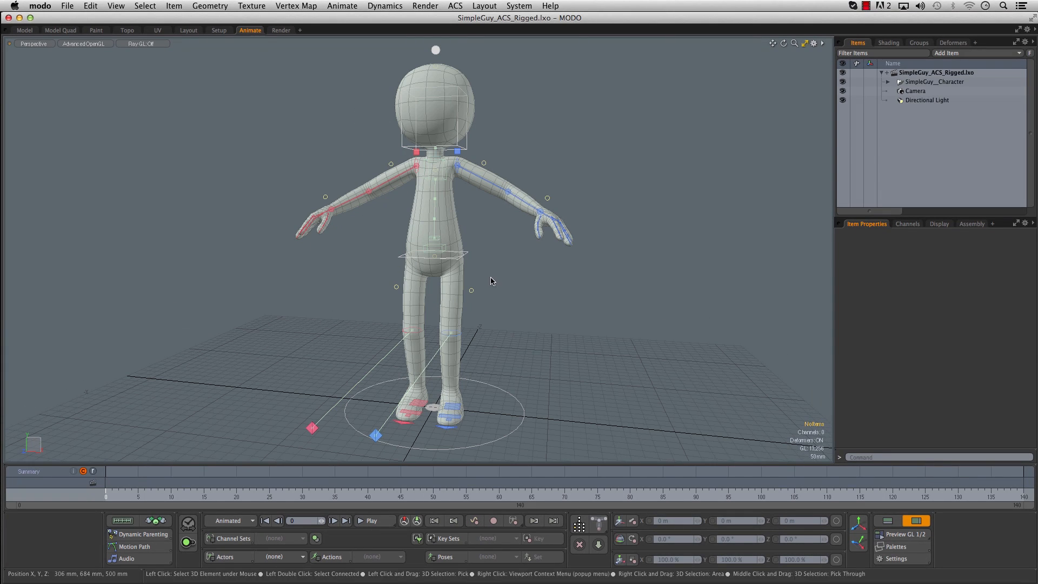
{"action": "left_click_drag", "start_coordinate": [505, 249], "coordinate": [471, 232], "text": "alt"}
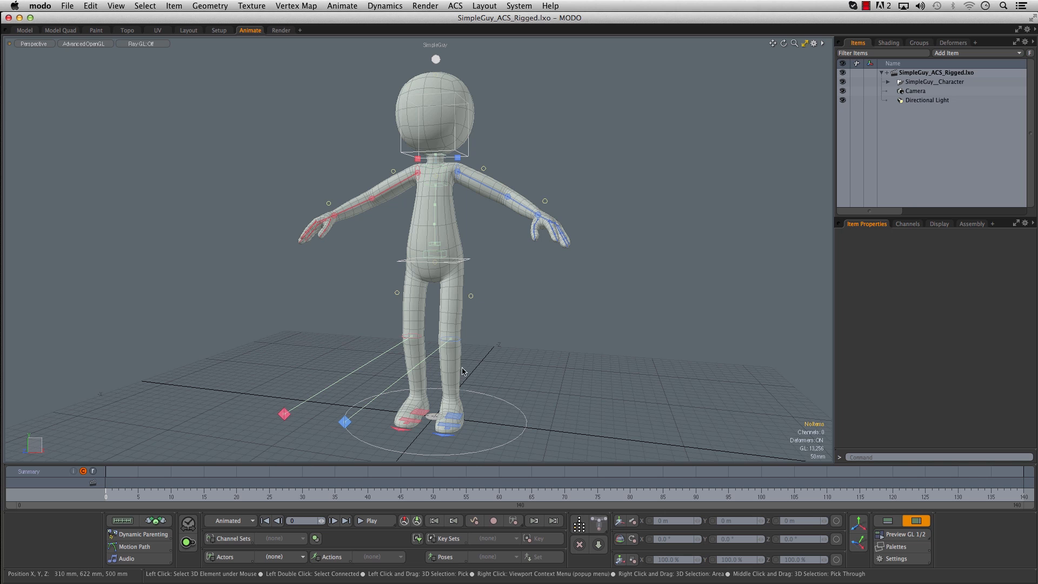
- Try moving the character's right leg IK pole control and undo the change
{"action": "left_click", "coordinate": [285, 415]}
{"action": "key", "text": "w"}
{"action": "left_click_drag", "start_coordinate": [284, 414], "coordinate": [416, 318]}
{"action": "key", "text": "super+z"}
{"action": "key", "text": "super+z"}
{"action": "key", "text": "super+z"}
{"action": "key", "text": "super+z"}
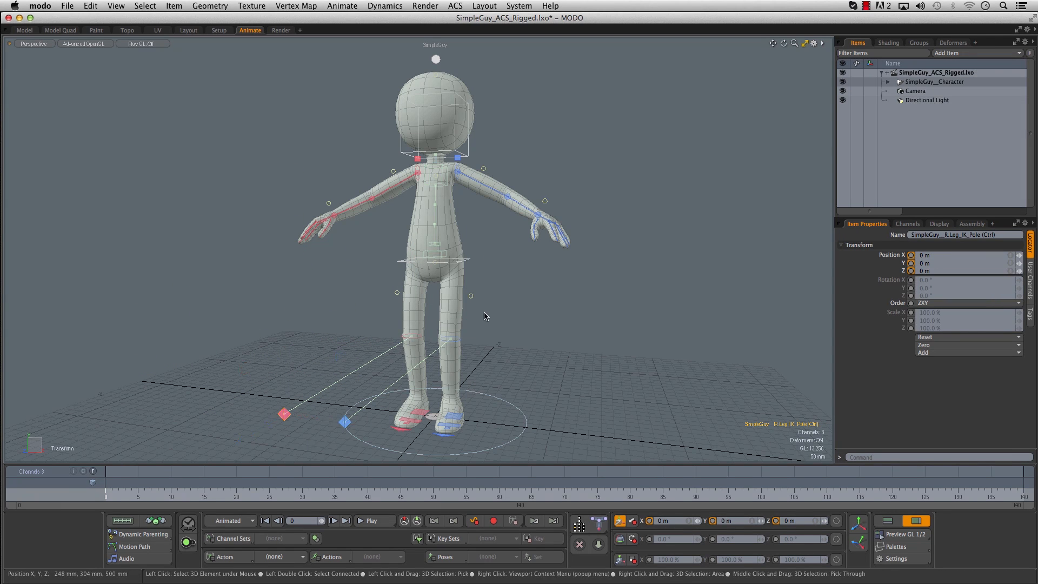
- Try moving the character's hip control, undo the change and clear the selection
{"action": "left_click", "coordinate": [467, 261]}
{"action": "left_click", "coordinate": [446, 254]}
{"action": "key", "text": "w"}
{"action": "left_click_drag", "start_coordinate": [456, 262], "coordinate": [492, 289]}
{"action": "key", "text": "super+z"}
{"action": "key", "text": "super+z"}
{"action": "left_click", "coordinate": [628, 208]}
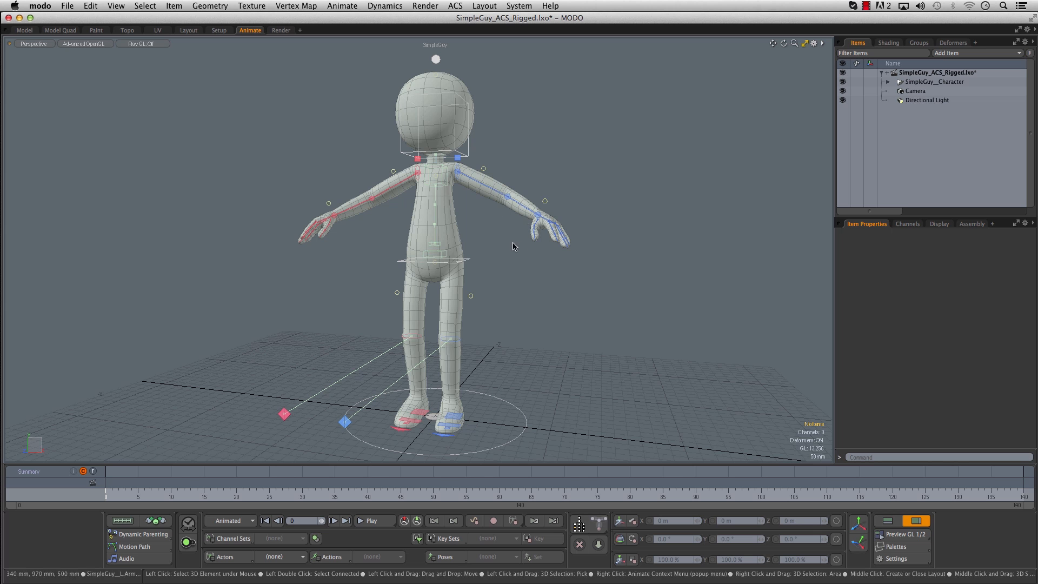
{"action": "left_click_drag", "start_coordinate": [621, 258], "coordinate": [492, 297], "text": "alt"}
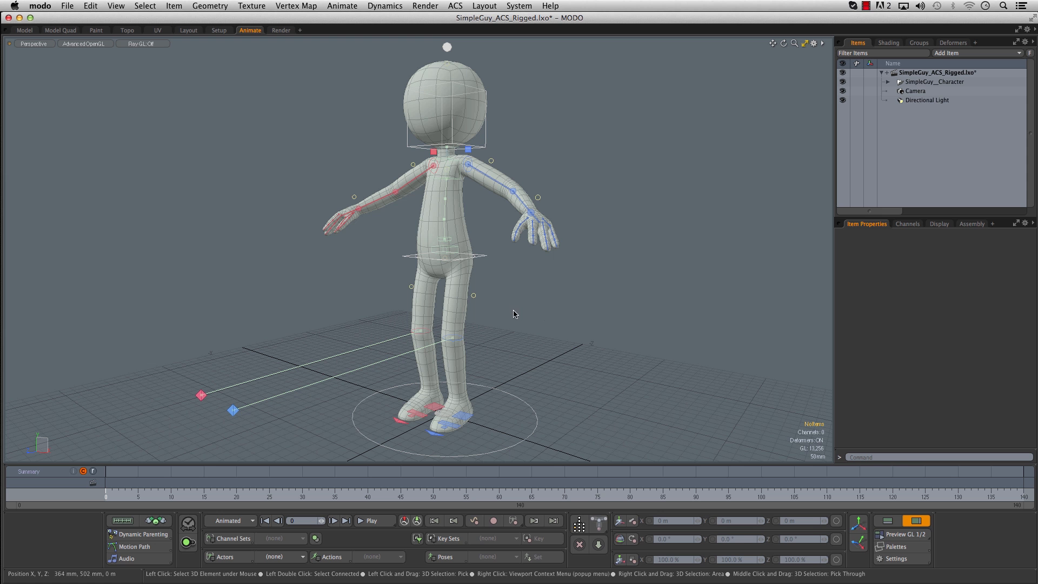
{"action": "mouse_move", "coordinate": [523, 316]}
{"action": "left_mouse_down", "text": "alt"}
{"action": "mouse_move", "coordinate": [496, 296]}
{"action": "mouse_move", "coordinate": [512, 318]}
{"action": "left_mouse_up", "text": "alt"}
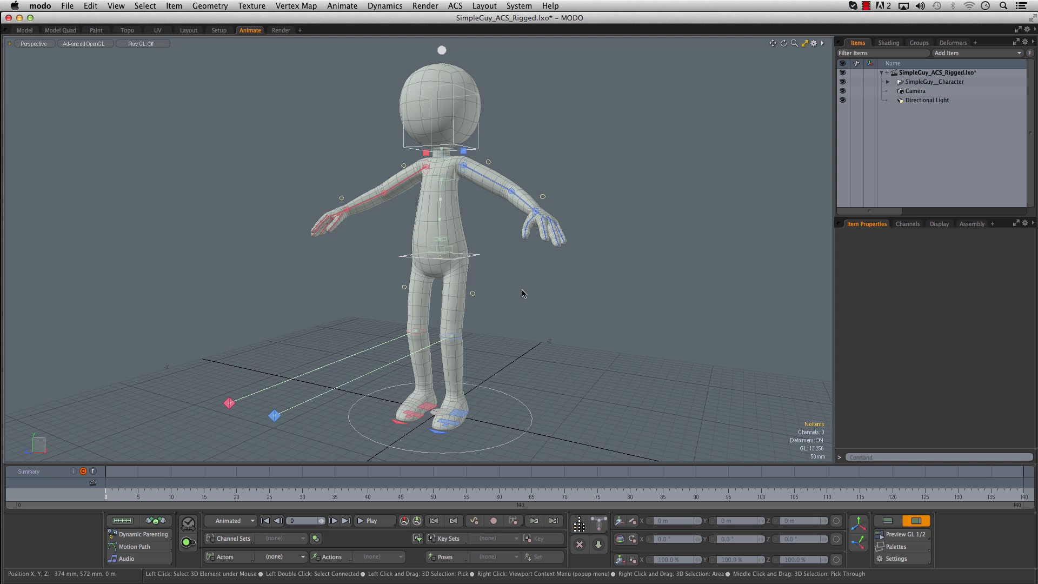
{"action": "left_click_drag", "start_coordinate": [537, 292], "coordinate": [531, 283], "text": "alt"}
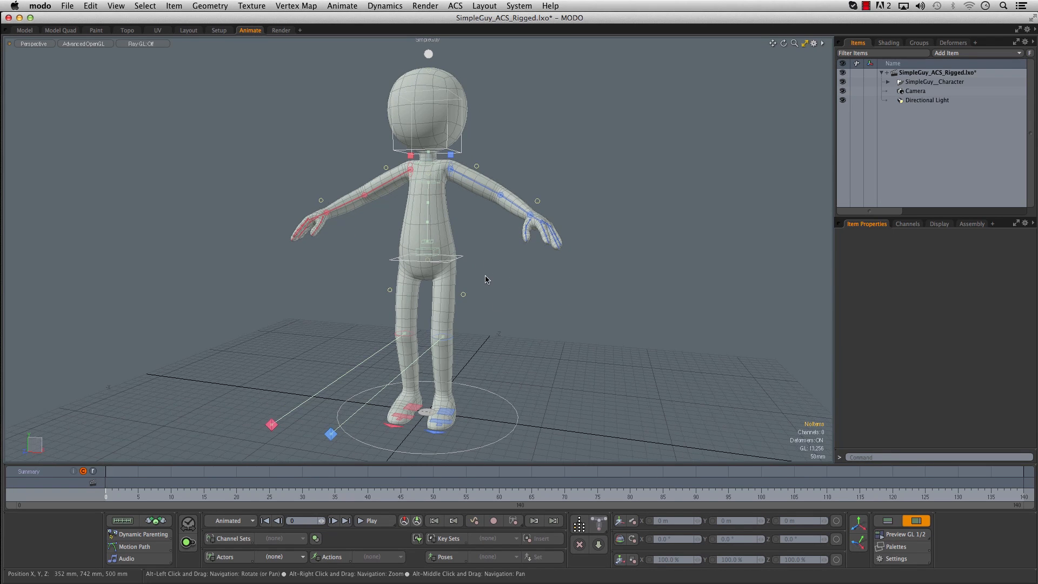
{"action": "mouse_move", "coordinate": [505, 284]}
{"action": "left_mouse_down", "text": "alt"}
{"action": "mouse_move", "coordinate": [492, 252]}
{"action": "mouse_move", "coordinate": [487, 281]}
{"action": "mouse_move", "coordinate": [490, 246]}
{"action": "mouse_move", "coordinate": [507, 265]}
{"action": "mouse_move", "coordinate": [512, 252]}
{"action": "mouse_move", "coordinate": [506, 263]}
{"action": "left_mouse_up", "text": "alt"}
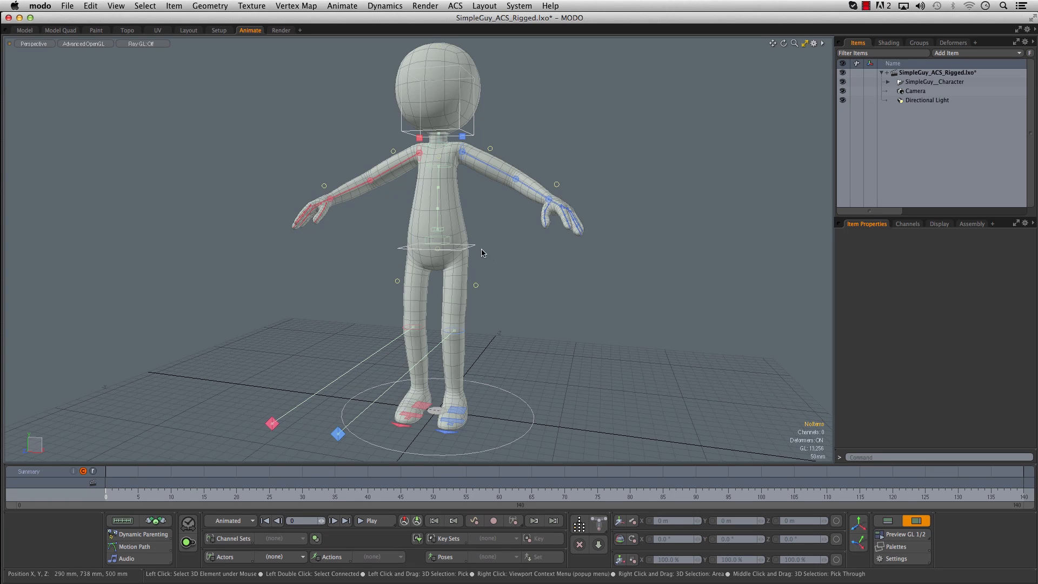
- Increase the Hips Controls Display Size channel through the character's hips channel control
{"action": "left_click_drag", "start_coordinate": [476, 250], "coordinate": [560, 231], "text": "ctrl+alt"}
{"action": "left_click_drag", "start_coordinate": [560, 232], "coordinate": [590, 234], "text": "alt+shift"}
{"action": "left_click", "coordinate": [404, 266]}
{"action": "left_click_drag", "start_coordinate": [408, 409], "coordinate": [653, 297]}
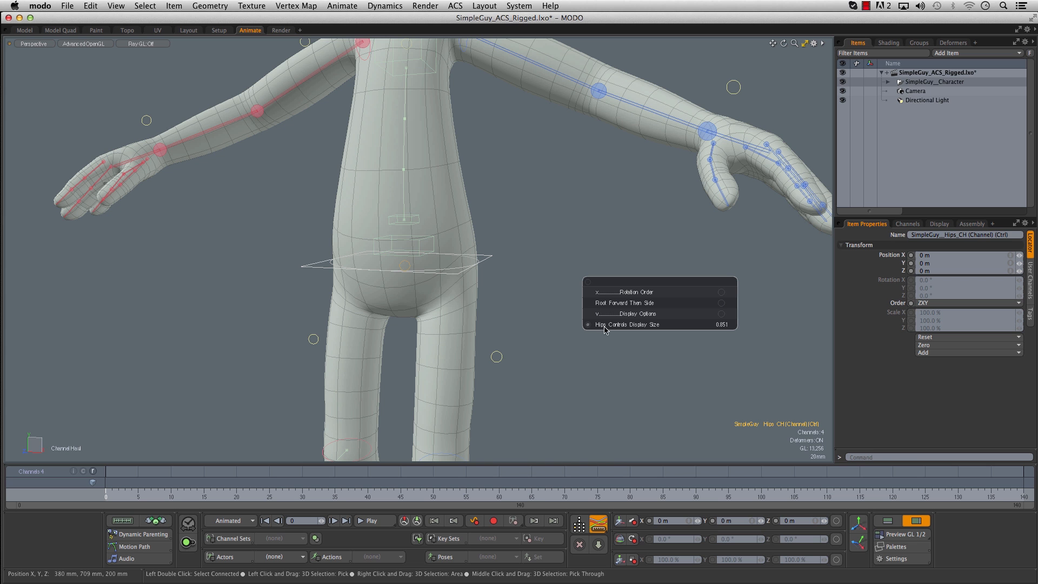
{"action": "left_click_drag", "start_coordinate": [659, 324], "coordinate": [687, 325]}
{"action": "key", "text": "space"}
- Show the torso channel control's display, bending and move strength channels, and clear the selection
{"action": "left_click_drag", "start_coordinate": [517, 188], "coordinate": [526, 336], "text": "alt+shift"}
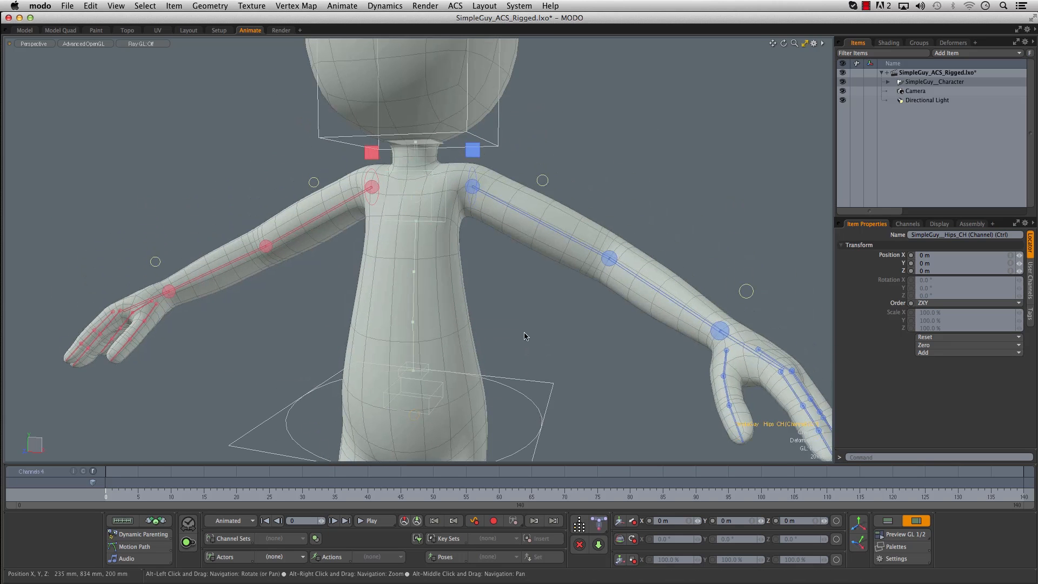
{"action": "left_click", "coordinate": [416, 202]}
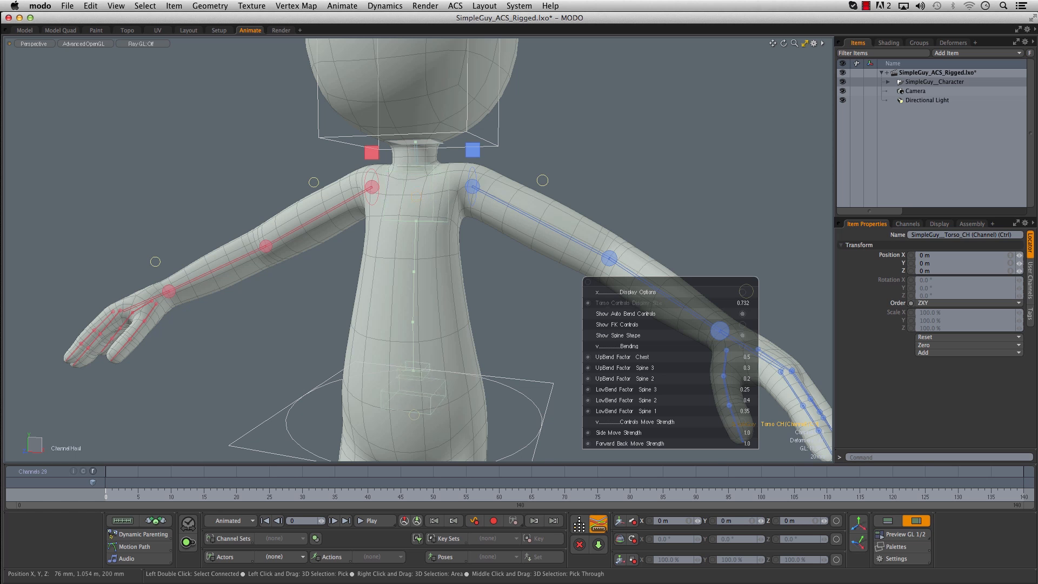
{"action": "key", "text": "space"}
{"action": "left_click", "coordinate": [607, 141]}
- Examine the full character rig from different angles, including in the BOX_SHATTER_BLOCKING.lxo scene
{"action": "left_click_drag", "start_coordinate": [709, 195], "coordinate": [580, 154], "text": "ctrl+alt"}
{"action": "left_click_drag", "start_coordinate": [569, 214], "coordinate": [530, 223], "text": "ctrl+alt"}
{"action": "left_click_drag", "start_coordinate": [571, 318], "coordinate": [529, 255], "text": "alt+shift"}
{"action": "left_click_drag", "start_coordinate": [594, 282], "coordinate": [521, 303], "text": "alt"}
{"action": "left_click_drag", "start_coordinate": [616, 238], "coordinate": [578, 257], "text": "alt"}
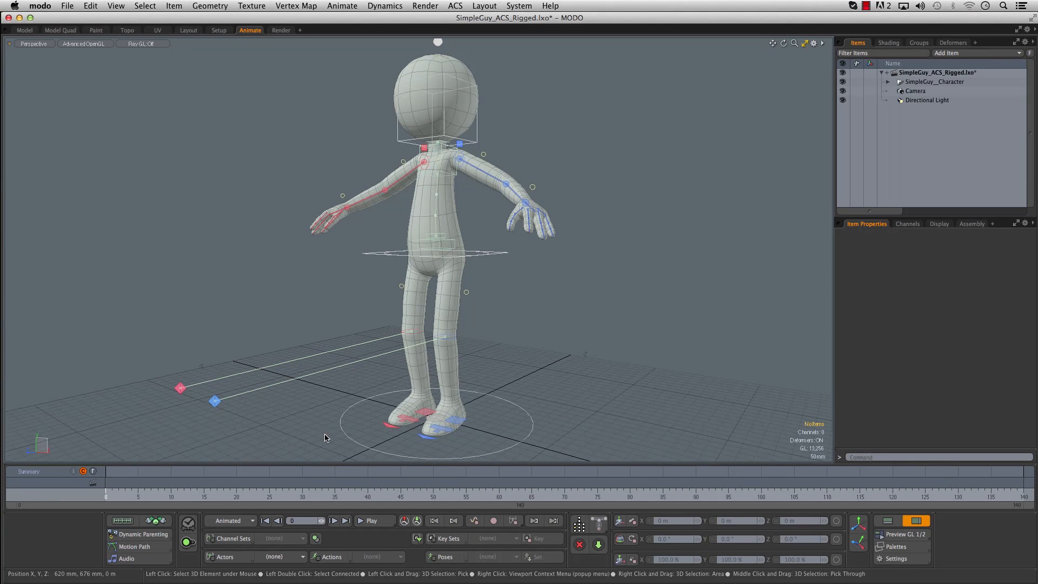
{"action": "left_click_drag", "start_coordinate": [673, 279], "coordinate": [563, 299], "text": "alt"}
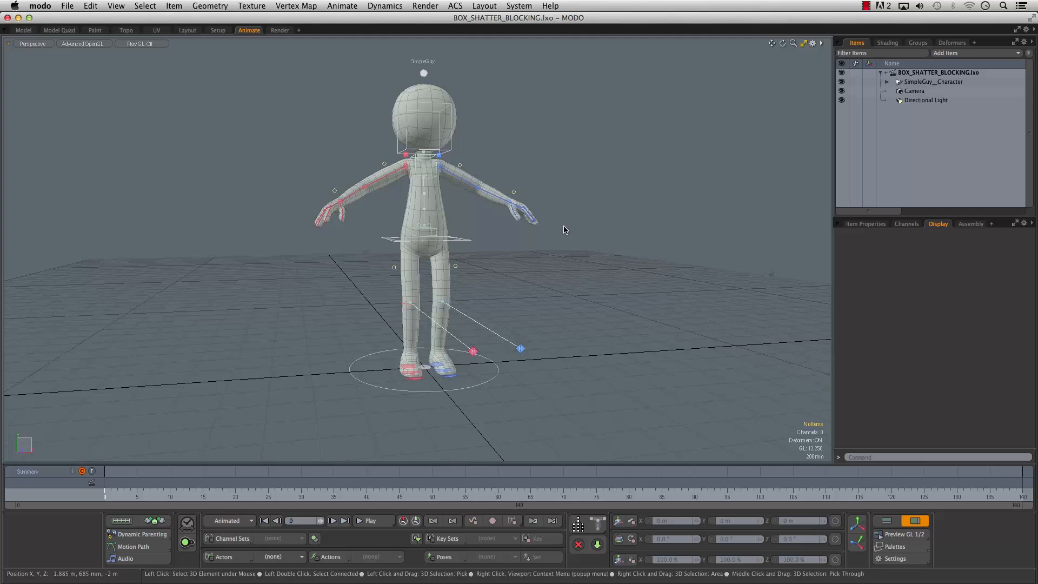
{"action": "left_click_drag", "start_coordinate": [587, 237], "coordinate": [608, 231], "text": "alt"}
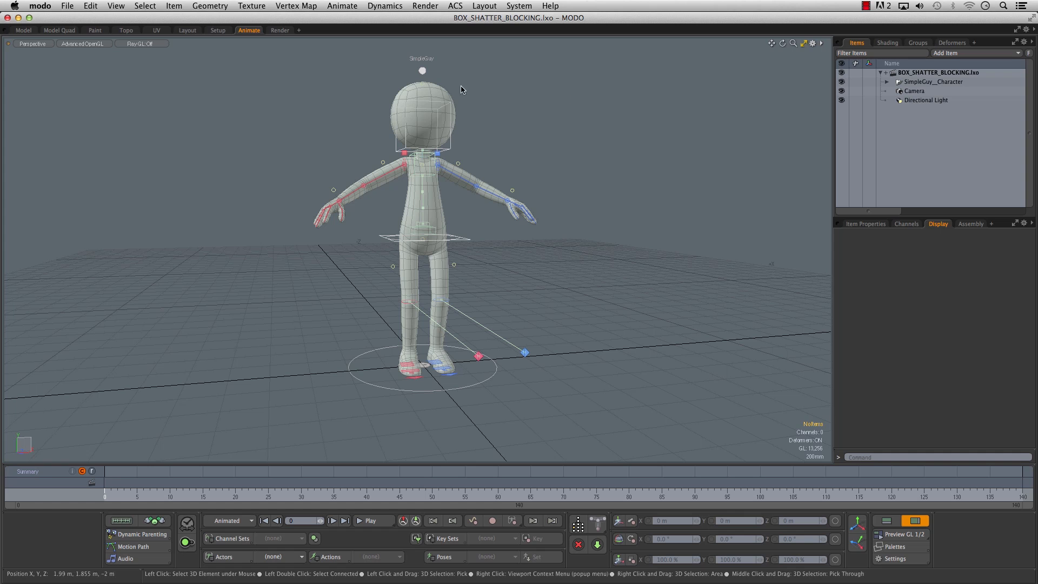
{"action": "left_click_drag", "start_coordinate": [577, 246], "coordinate": [625, 263], "text": "alt"}
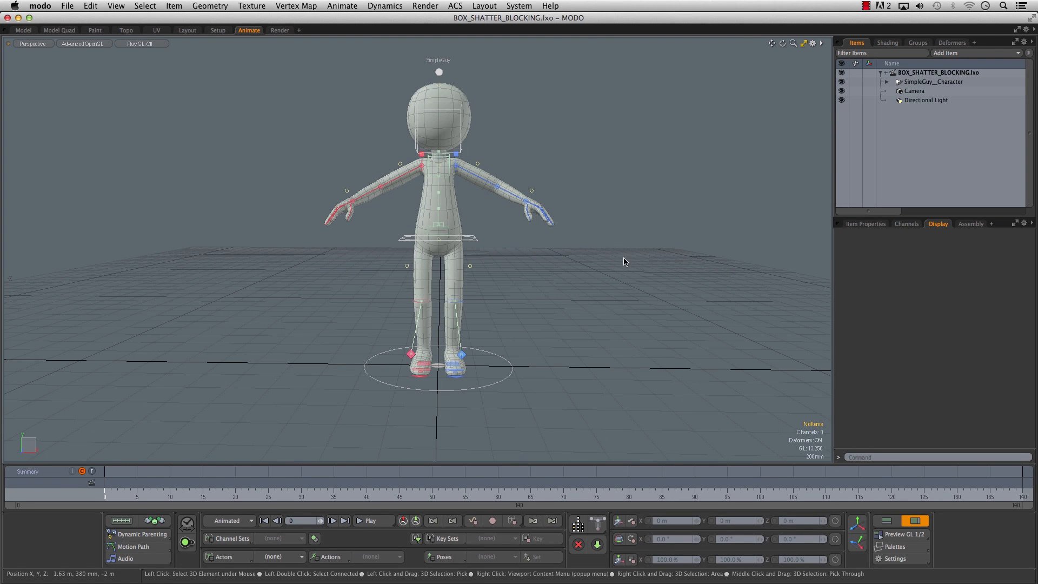
- Rotate the left upper arm control to 47° in Y and lower the right arm to the character's side to match
{"action": "left_click_drag", "start_coordinate": [521, 241], "coordinate": [509, 244], "text": "alt+shift"}
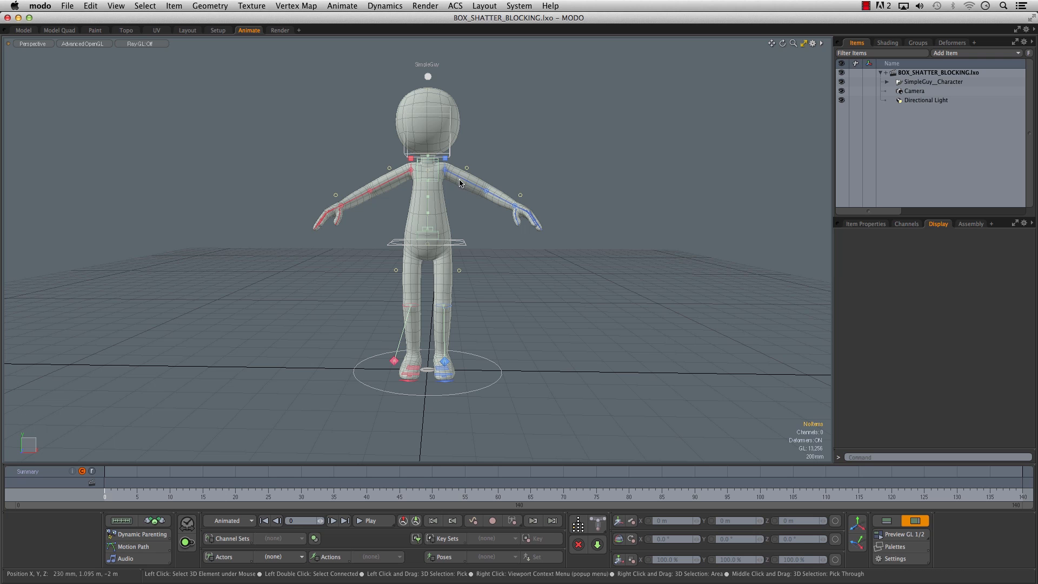
{"action": "left_click", "coordinate": [497, 177]}
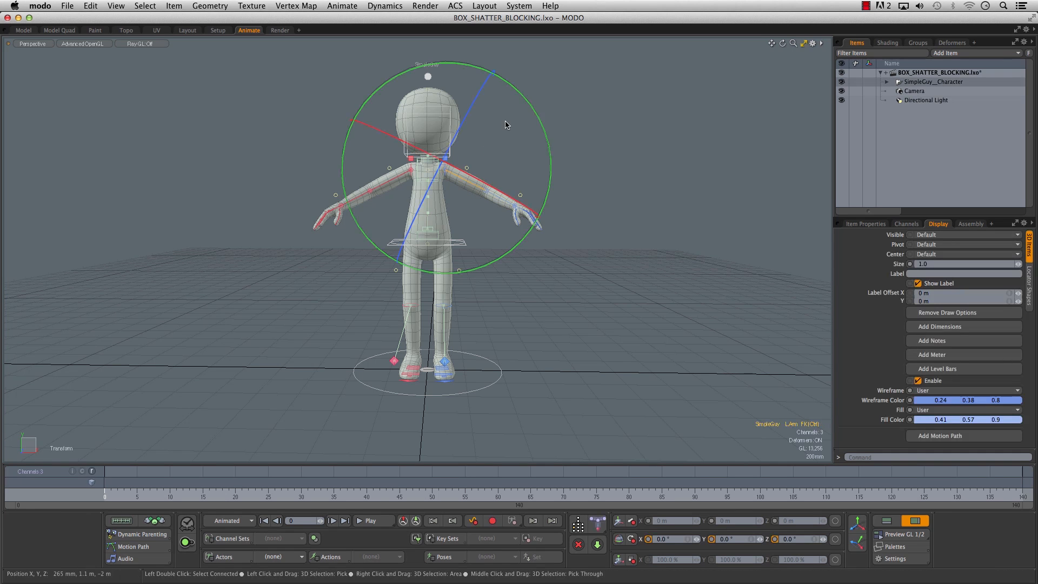
{"action": "left_click_drag", "start_coordinate": [518, 96], "coordinate": [540, 206]}
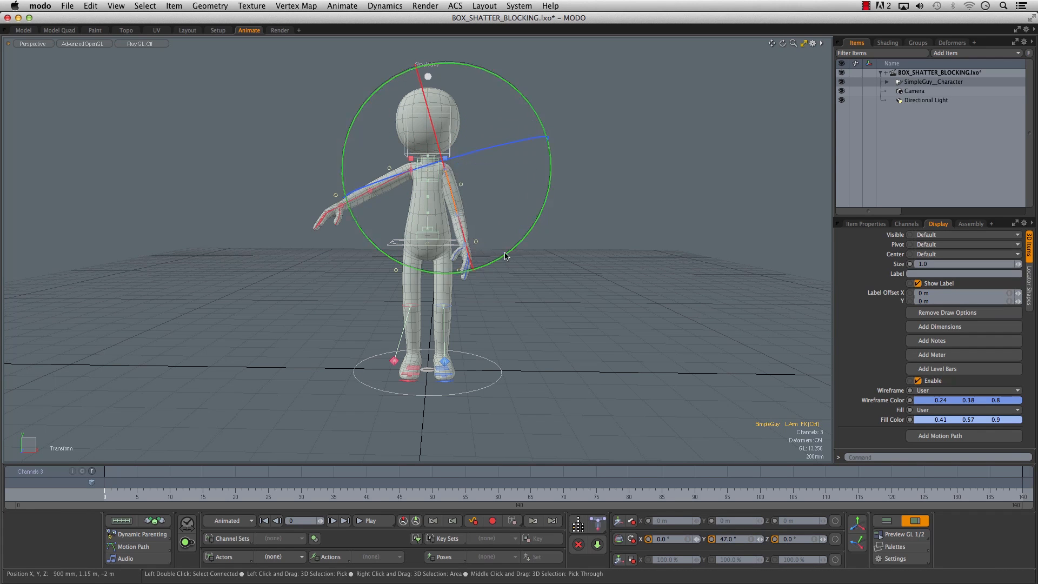
{"action": "left_click", "coordinate": [354, 181]}
{"action": "left_click_drag", "start_coordinate": [312, 144], "coordinate": [346, 254]}
{"action": "left_click", "coordinate": [548, 254]}
{"action": "left_click_drag", "start_coordinate": [548, 254], "coordinate": [524, 265], "text": "alt"}
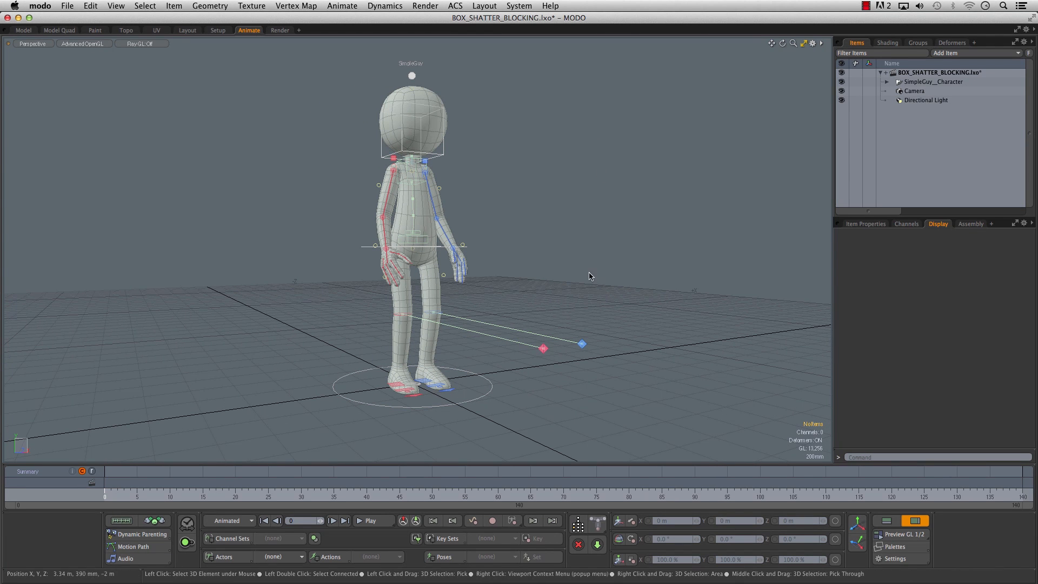
- Examine the character with its arms lowered from several angles and distances
{"action": "left_click_drag", "start_coordinate": [562, 229], "coordinate": [485, 271], "text": "alt"}
{"action": "right_click_drag", "start_coordinate": [484, 271], "coordinate": [503, 271], "text": "alt"}
{"action": "mouse_move", "coordinate": [503, 271]}
{"action": "left_mouse_down", "text": "alt"}
{"action": "mouse_move", "coordinate": [517, 271]}
{"action": "mouse_move", "coordinate": [486, 275]}
{"action": "left_mouse_up", "text": "alt"}
{"action": "right_click_drag", "start_coordinate": [486, 275], "coordinate": [473, 280], "text": "alt"}
{"action": "left_click_drag", "start_coordinate": [473, 280], "coordinate": [449, 260], "text": "alt"}
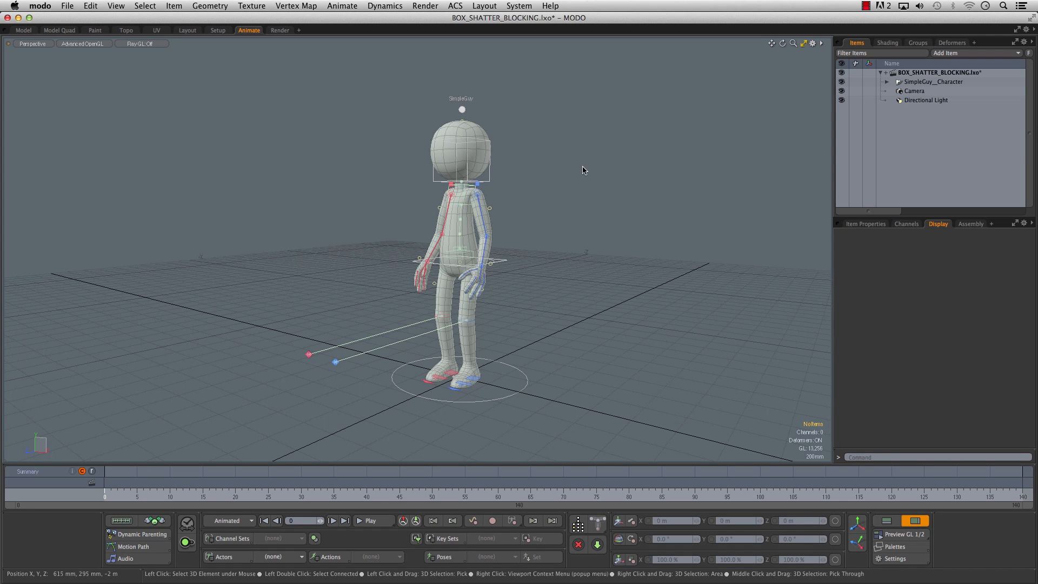
{"action": "left_click_drag", "start_coordinate": [576, 235], "coordinate": [448, 258], "text": "alt"}
{"action": "scroll", "coordinate": [511, 248], "scroll_direction": "up", "scroll_amount": 5}
{"action": "left_click", "coordinate": [612, 204]}
{"action": "left_click_drag", "start_coordinate": [613, 204], "coordinate": [503, 239], "text": "alt"}
{"action": "scroll", "coordinate": [503, 240], "scroll_direction": "down", "scroll_amount": 6}
{"action": "scroll", "coordinate": [500, 239], "scroll_direction": "up", "scroll_amount": 1}
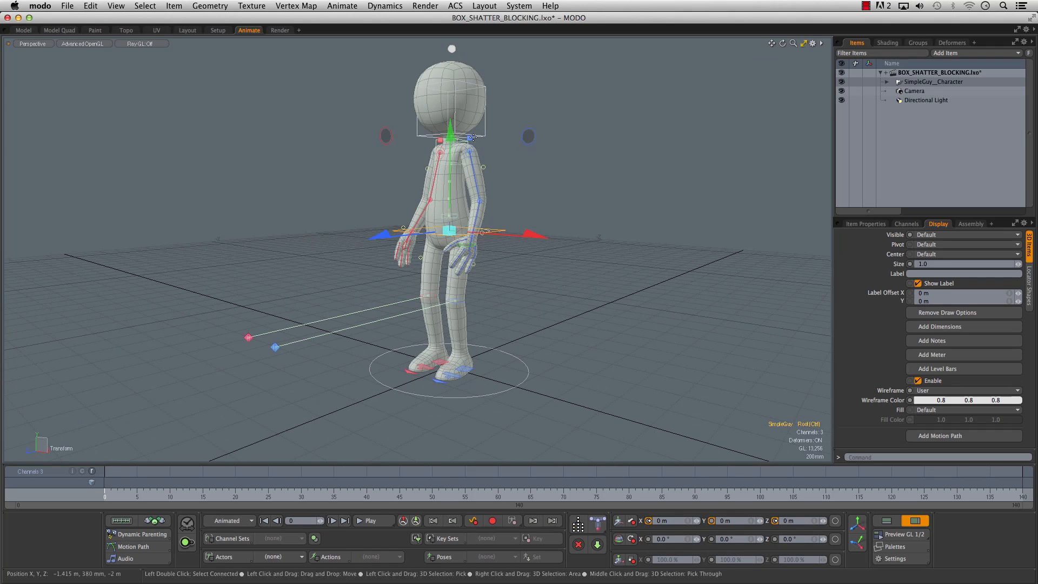
- Lower the root control to bend the knees and rotate it to lean the body forward into a crouch
{"action": "left_click_drag", "start_coordinate": [450, 134], "coordinate": [450, 165]}
{"action": "key", "text": "e"}
{"action": "left_click_drag", "start_coordinate": [436, 210], "coordinate": [211, 224], "text": "alt"}
{"action": "left_click_drag", "start_coordinate": [546, 174], "coordinate": [654, 170], "text": "alt"}
{"action": "key", "text": "space"}
{"action": "left_click", "coordinate": [603, 193]}
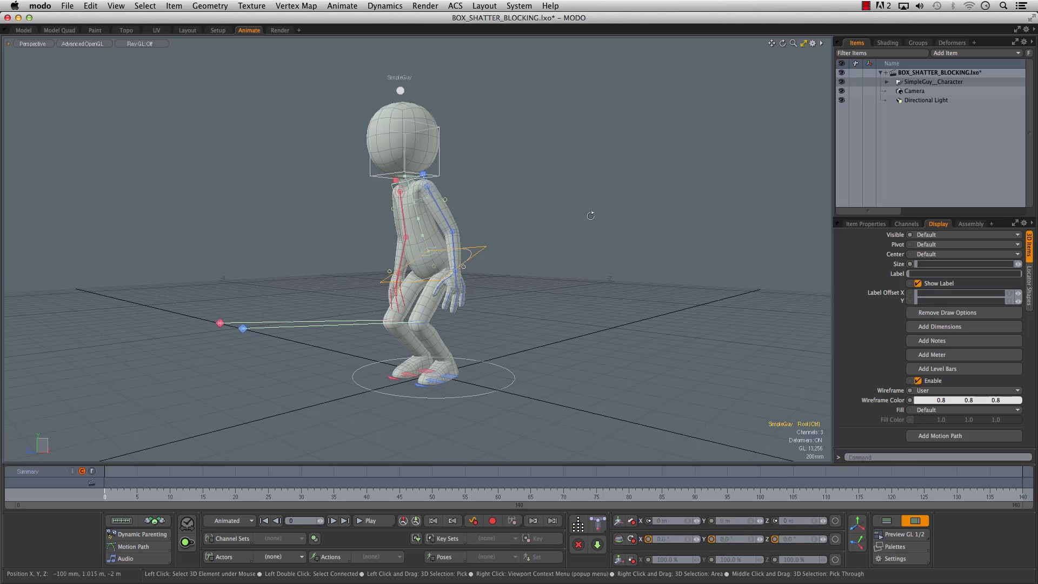
- Spread the stance by moving the left heel control outward and the right heel control to X -161 mm and Z about -76.5 mm
{"action": "left_click_drag", "start_coordinate": [489, 246], "coordinate": [572, 258], "text": "alt"}
{"action": "left_click_drag", "start_coordinate": [401, 363], "coordinate": [363, 369], "text": "alt"}
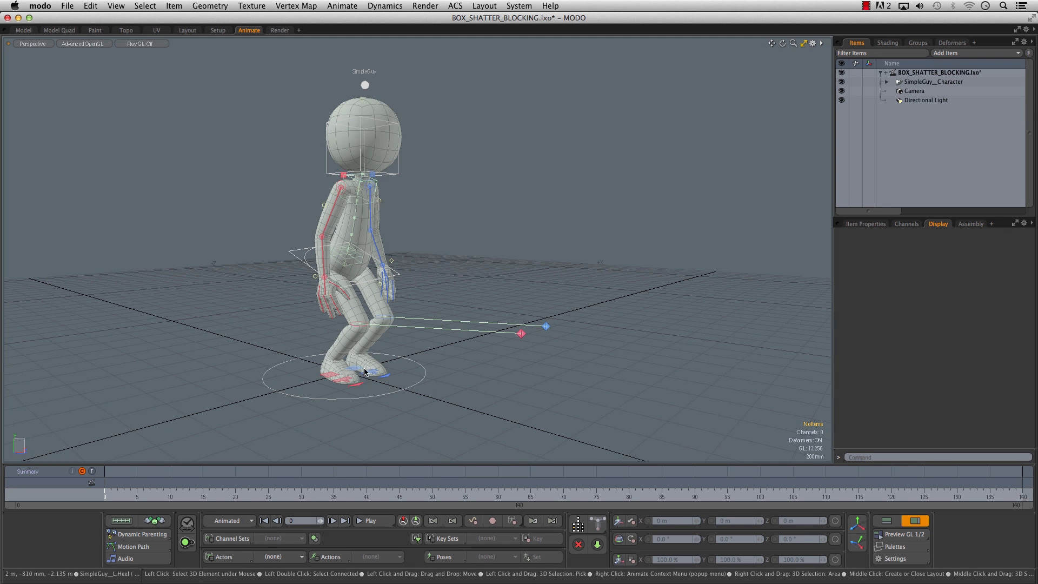
{"action": "left_click", "coordinate": [357, 371]}
{"action": "left_click_drag", "start_coordinate": [356, 371], "coordinate": [345, 346], "text": "alt"}
{"action": "left_click_drag", "start_coordinate": [455, 347], "coordinate": [500, 349]}
{"action": "key", "text": "space"}
{"action": "left_click", "coordinate": [308, 339]}
{"action": "left_click_drag", "start_coordinate": [309, 338], "coordinate": [273, 338]}
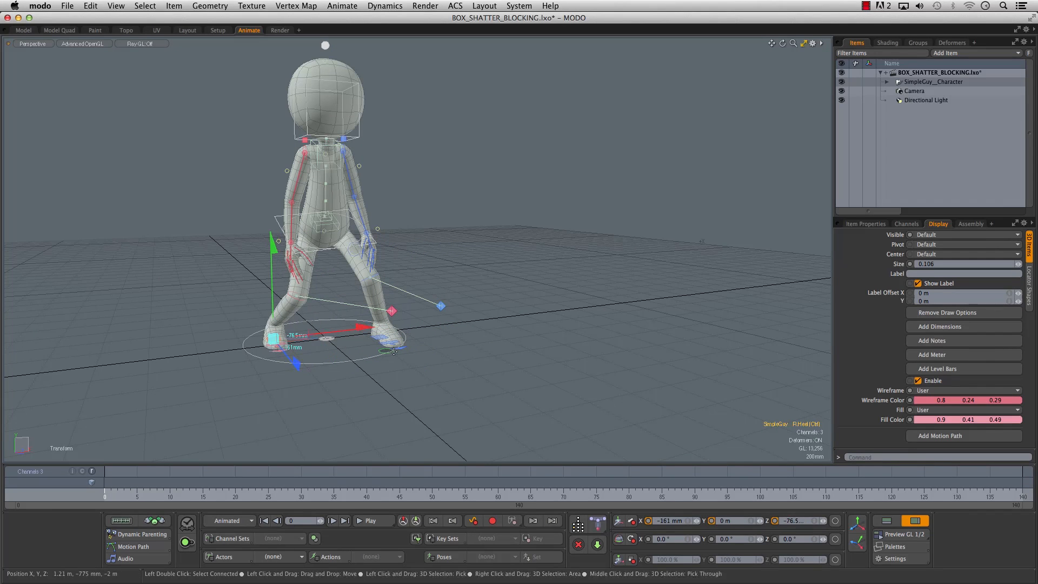
- Move the right and left knee direction controls outward so the knees point in line with the spread feet
{"action": "left_click", "coordinate": [392, 312]}
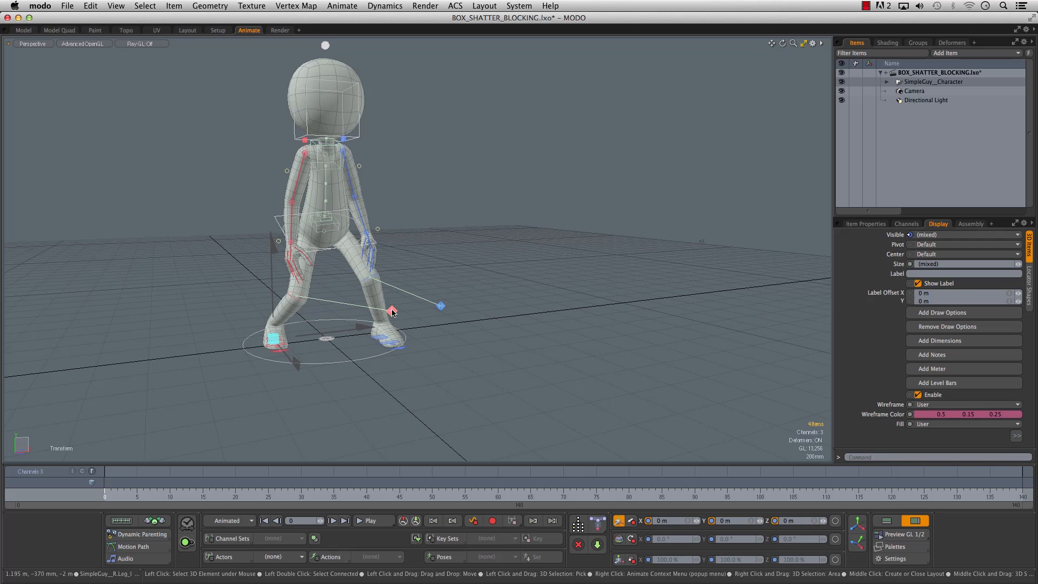
{"action": "left_click", "coordinate": [395, 317]}
{"action": "left_click_drag", "start_coordinate": [394, 309], "coordinate": [310, 290]}
{"action": "key", "text": "space"}
{"action": "left_click", "coordinate": [440, 306]}
{"action": "left_click_drag", "start_coordinate": [441, 306], "coordinate": [490, 293], "text": "alt"}
{"action": "left_click_drag", "start_coordinate": [490, 292], "coordinate": [389, 271], "text": "alt"}
{"action": "left_click_drag", "start_coordinate": [703, 257], "coordinate": [526, 260], "text": "alt+shift"}
{"action": "key", "text": "space"}
- Rotate the upper spine bend control to 8.5° in X
{"action": "left_click_drag", "start_coordinate": [472, 176], "coordinate": [419, 187], "text": "alt"}
{"action": "left_click_drag", "start_coordinate": [586, 287], "coordinate": [538, 246], "text": "alt+shift"}
{"action": "left_click_drag", "start_coordinate": [537, 246], "coordinate": [513, 243], "text": "alt"}
{"action": "left_click_drag", "start_coordinate": [490, 181], "coordinate": [414, 187], "text": "alt"}
{"action": "left_click", "coordinate": [396, 180]}
{"action": "left_click_drag", "start_coordinate": [307, 292], "coordinate": [457, 302]}
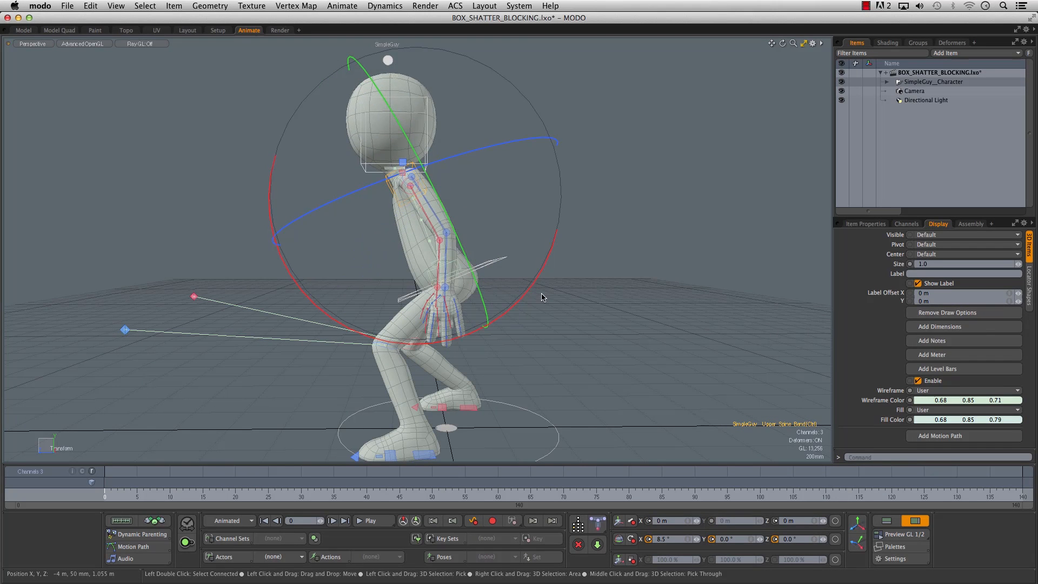
- Rotate the hips control to about -19° in X
{"action": "left_click_drag", "start_coordinate": [577, 250], "coordinate": [524, 270], "text": "alt"}
{"action": "left_click", "coordinate": [505, 251]}
{"action": "left_click", "coordinate": [486, 261]}
{"action": "left_click", "coordinate": [491, 262]}
{"action": "left_click_drag", "start_coordinate": [515, 153], "coordinate": [575, 225], "text": "alt"}
{"action": "left_click_drag", "start_coordinate": [533, 167], "coordinate": [567, 197]}
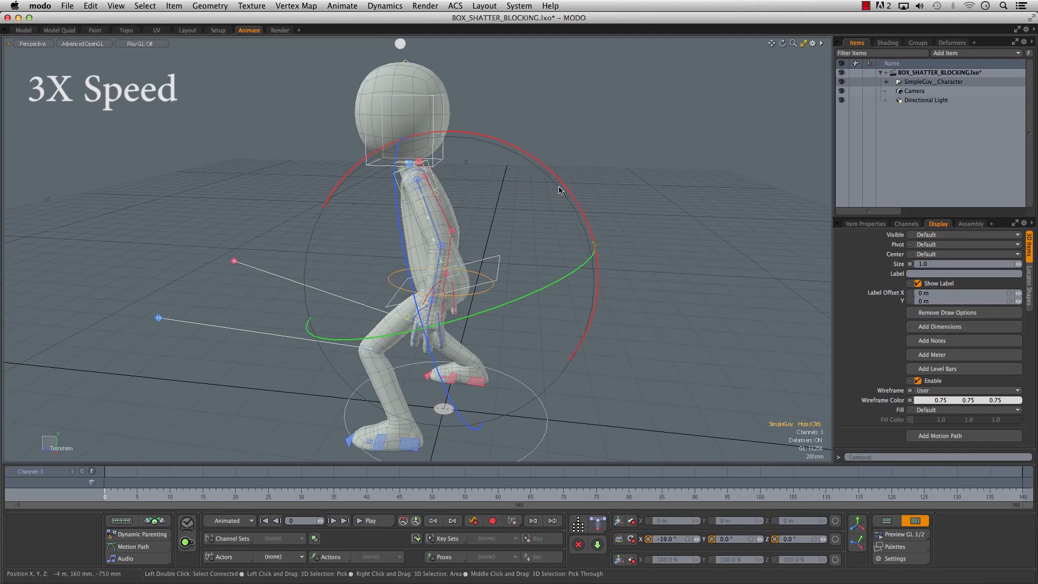
- Move and rotate the controls around the chest and shoulders to refine the upper-body pose
{"action": "left_click", "coordinate": [400, 186]}
{"action": "left_click_drag", "start_coordinate": [351, 206], "coordinate": [403, 186], "text": "alt"}
{"action": "key", "text": "w"}
{"action": "left_click", "coordinate": [405, 195]}
{"action": "left_click", "coordinate": [405, 193]}
{"action": "key", "text": "e"}
{"action": "left_click_drag", "start_coordinate": [306, 91], "coordinate": [286, 120]}
{"action": "key", "text": "w"}
{"action": "left_click_drag", "start_coordinate": [416, 196], "coordinate": [627, 210]}
{"action": "key", "text": "e"}
{"action": "left_click_drag", "start_coordinate": [550, 157], "coordinate": [549, 224]}
- Bend the elbows with the forearm controls, rotating the right forearm to about 85.5° in X
{"action": "left_click_drag", "start_coordinate": [719, 222], "coordinate": [510, 227], "text": "alt"}
{"action": "left_click", "coordinate": [483, 242]}
{"action": "left_click_drag", "start_coordinate": [527, 373], "coordinate": [423, 265]}
{"action": "left_click", "coordinate": [374, 245]}
{"action": "key", "text": "w"}
{"action": "key", "text": "e"}
{"action": "left_click_drag", "start_coordinate": [354, 254], "coordinate": [523, 256]}
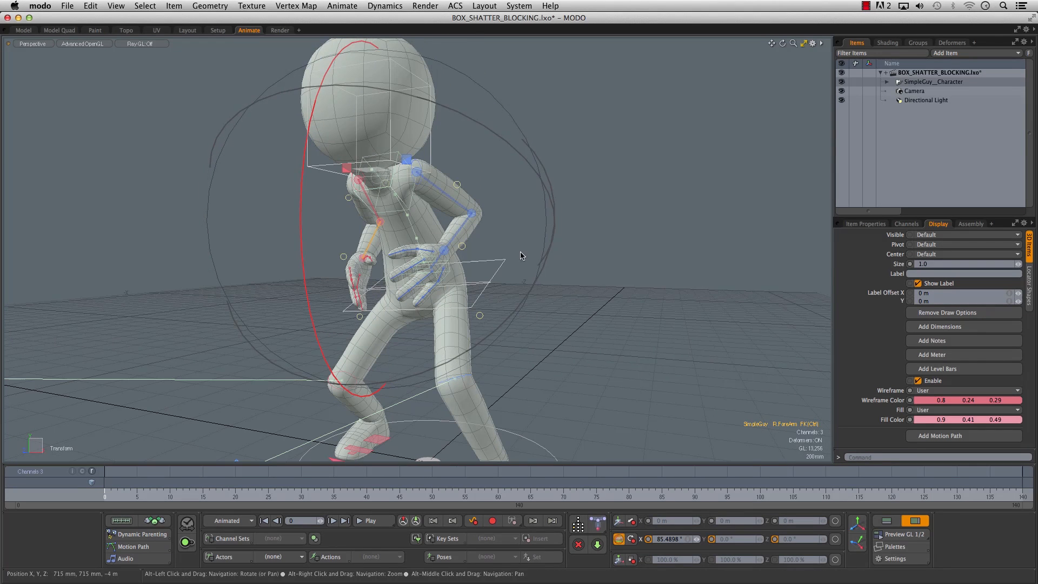
- Reposition the left shoulder aim control and adjust the right shoulder aim control to match the leaning torso
{"action": "left_click", "coordinate": [408, 162]}
{"action": "key", "text": "w"}
{"action": "left_click_drag", "start_coordinate": [420, 172], "coordinate": [428, 183]}
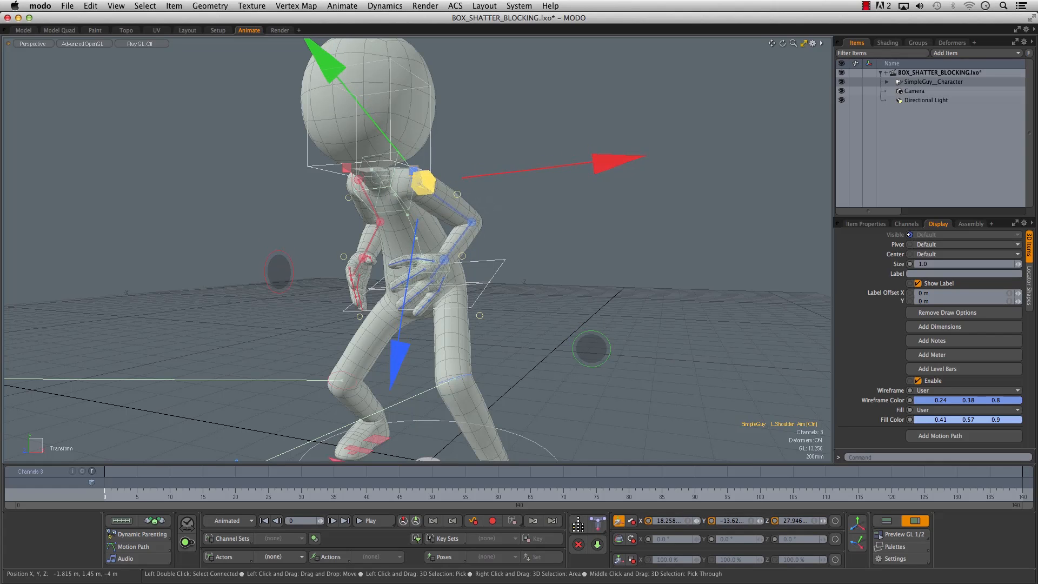
{"action": "left_click_drag", "start_coordinate": [358, 208], "coordinate": [351, 182], "text": "alt"}
{"action": "left_click", "coordinate": [345, 174]}
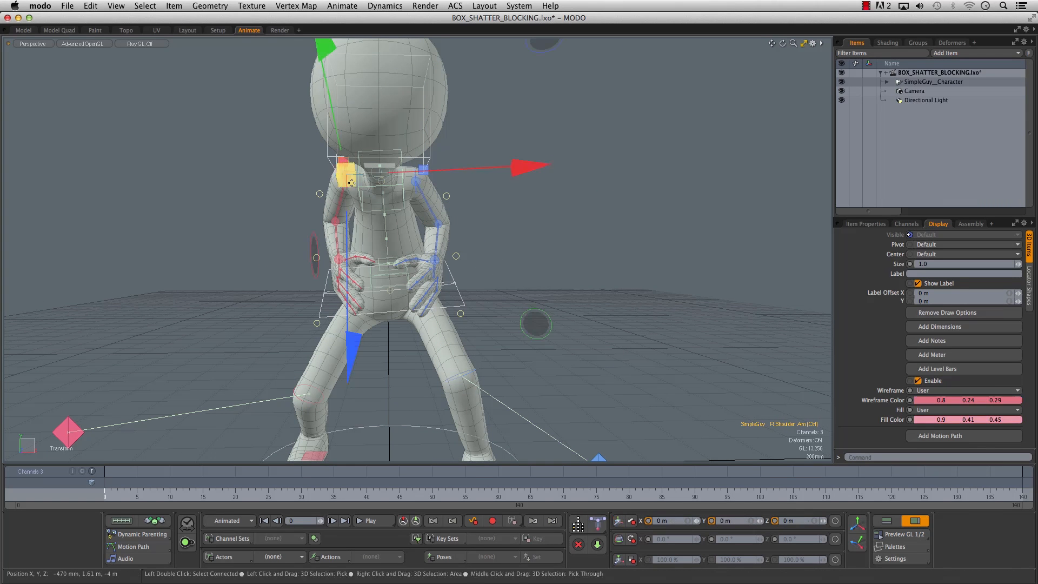
- Try rotating the right upper arm control and undo that rotation
{"action": "key", "text": "e"}
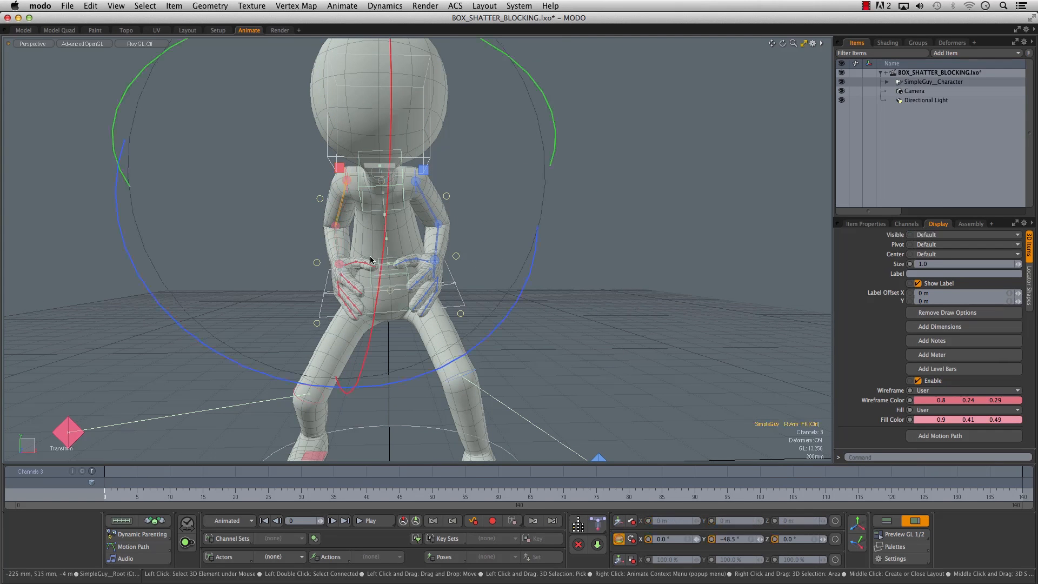
{"action": "left_click_drag", "start_coordinate": [282, 381], "coordinate": [130, 327]}
{"action": "key", "text": "super+z"}
- Reactivate rotation on the right upper arm control and shrink the transform handles for easier handling
{"action": "key", "text": "q"}
{"action": "left_click_drag", "start_coordinate": [253, 263], "coordinate": [314, 251], "text": "alt"}
{"action": "key", "text": "e"}
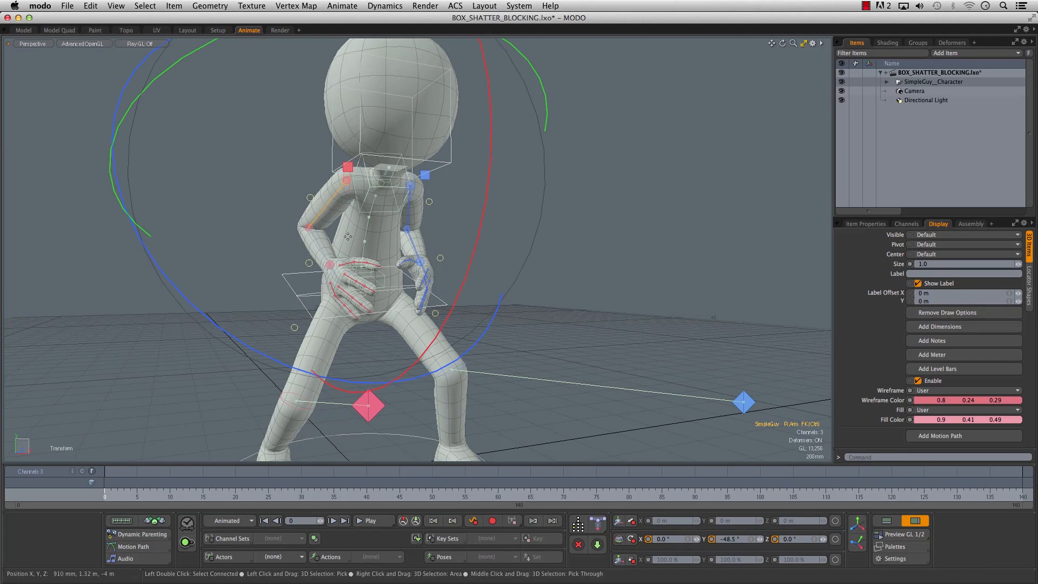
{"action": "key", "text": "a"}
{"action": "left_click_drag", "start_coordinate": [456, 250], "coordinate": [340, 279], "text": "alt"}
{"action": "key", "text": "minus"}
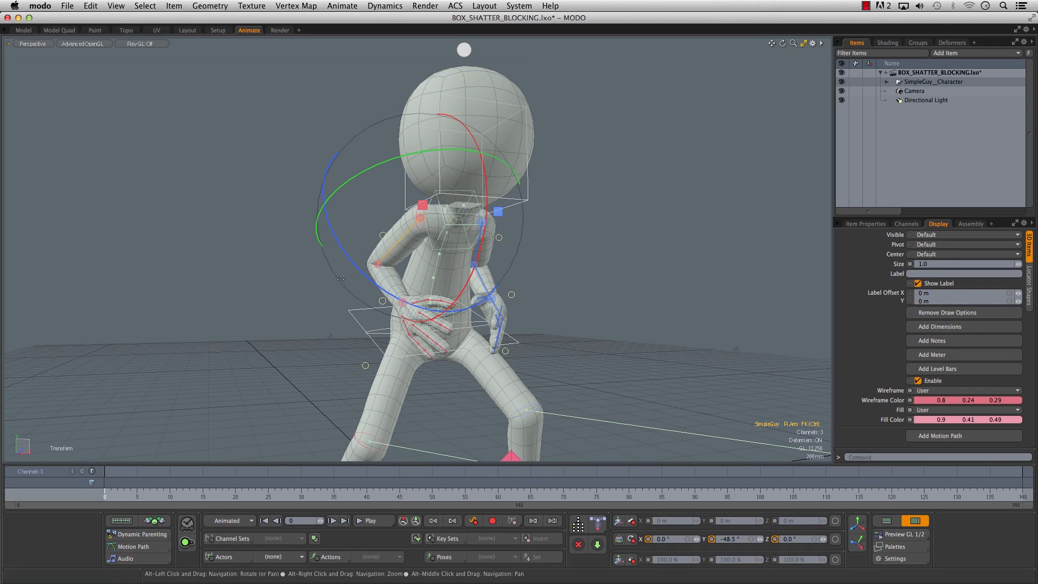
{"action": "key", "text": "equal"}
{"action": "key", "text": "minus"}
{"action": "key", "text": "equal"}
{"action": "key", "text": "equal"}
{"action": "key", "text": "minus"}
{"action": "key", "text": "minus"}
- Rotate the right upper arm control to about -31.5° in Y and the right hand control to 4.3° in Y
{"action": "left_click_drag", "start_coordinate": [403, 269], "coordinate": [338, 287], "text": "alt"}
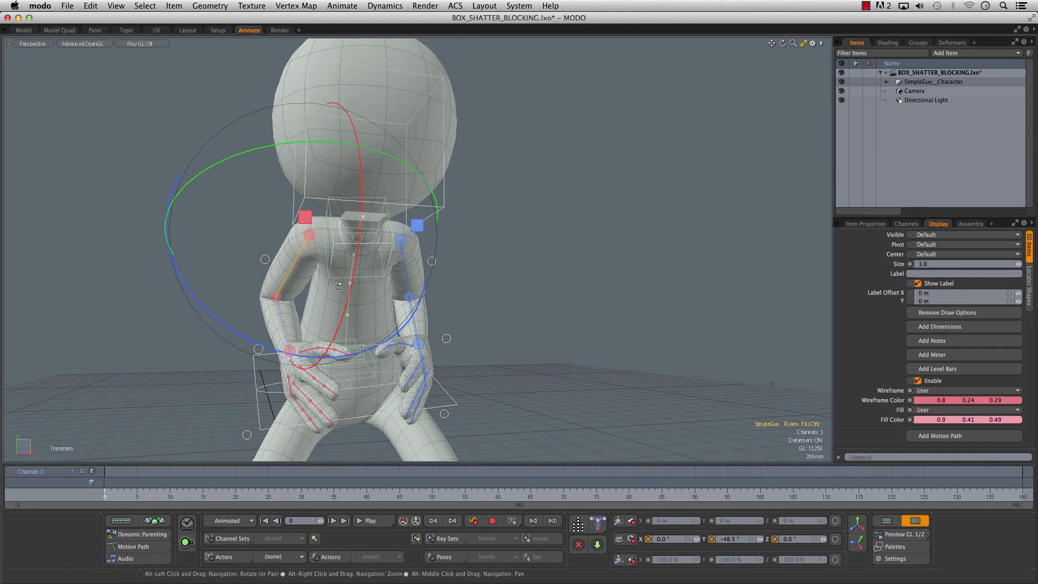
{"action": "left_click_drag", "start_coordinate": [229, 161], "coordinate": [267, 175]}
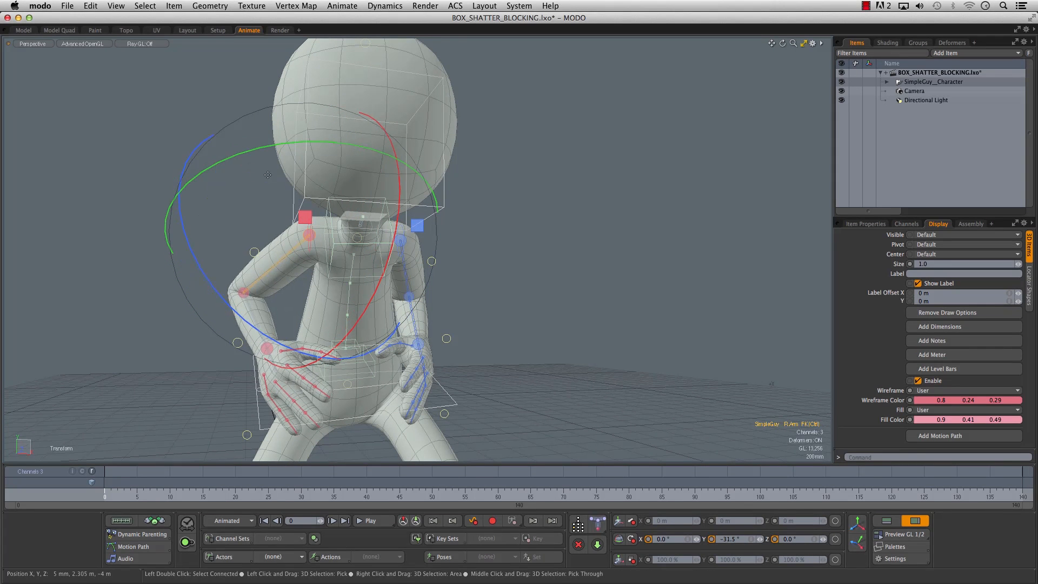
{"action": "left_click_drag", "start_coordinate": [229, 304], "coordinate": [201, 288]}
{"action": "left_click_drag", "start_coordinate": [184, 327], "coordinate": [184, 321], "text": "alt"}
{"action": "left_click", "coordinate": [240, 340]}
{"action": "left_click_drag", "start_coordinate": [253, 210], "coordinate": [258, 212]}
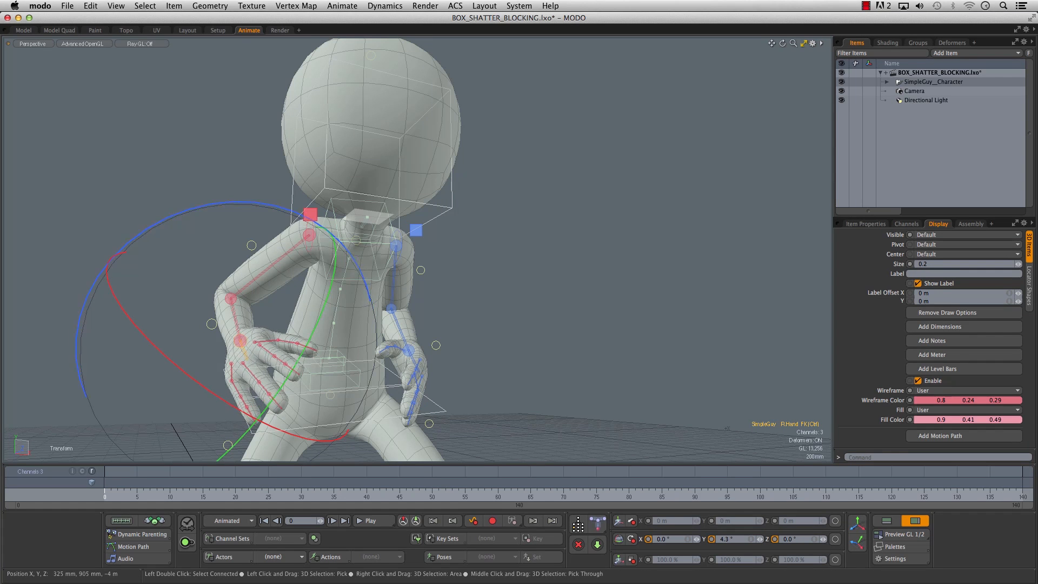
- Curl the right hand: Fingers Spread -0.137, Thumb Bend 0.005, Index Bend 0.239, Middle Bend 0.325, Ring Bend 0.3, Pinky Bend 0.091
{"action": "left_click_drag", "start_coordinate": [247, 342], "coordinate": [187, 319], "text": "alt"}
{"action": "key", "text": "space"}
{"action": "left_click", "coordinate": [210, 336]}
{"action": "left_click", "coordinate": [210, 327]}
{"action": "left_click_drag", "start_coordinate": [451, 266], "coordinate": [559, 164]}
{"action": "left_click_drag", "start_coordinate": [324, 270], "coordinate": [287, 264], "text": "alt"}
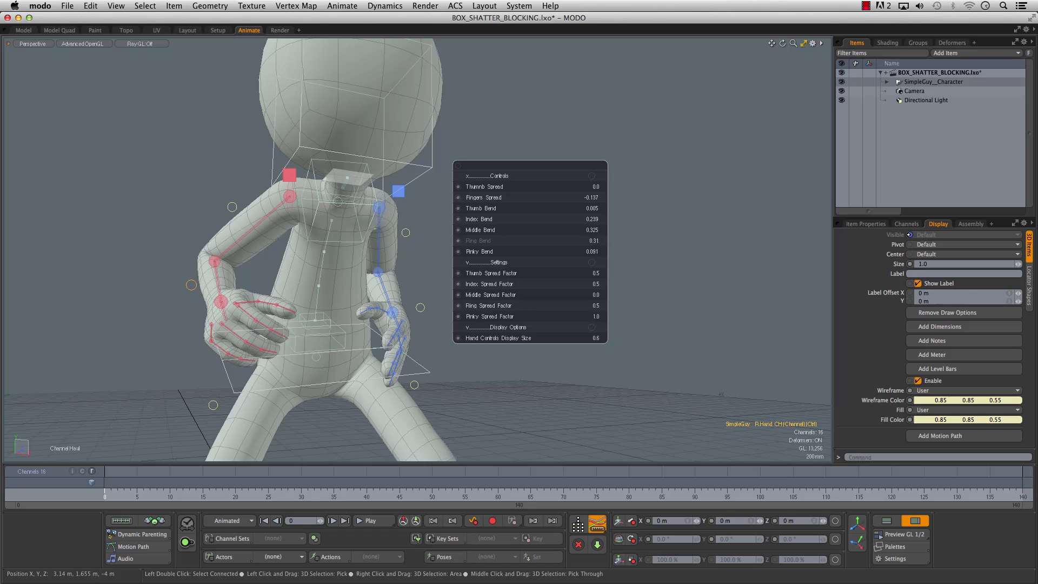
{"action": "left_click_drag", "start_coordinate": [366, 293], "coordinate": [294, 296], "text": "alt"}
{"action": "left_click_drag", "start_coordinate": [369, 286], "coordinate": [335, 289], "text": "alt"}
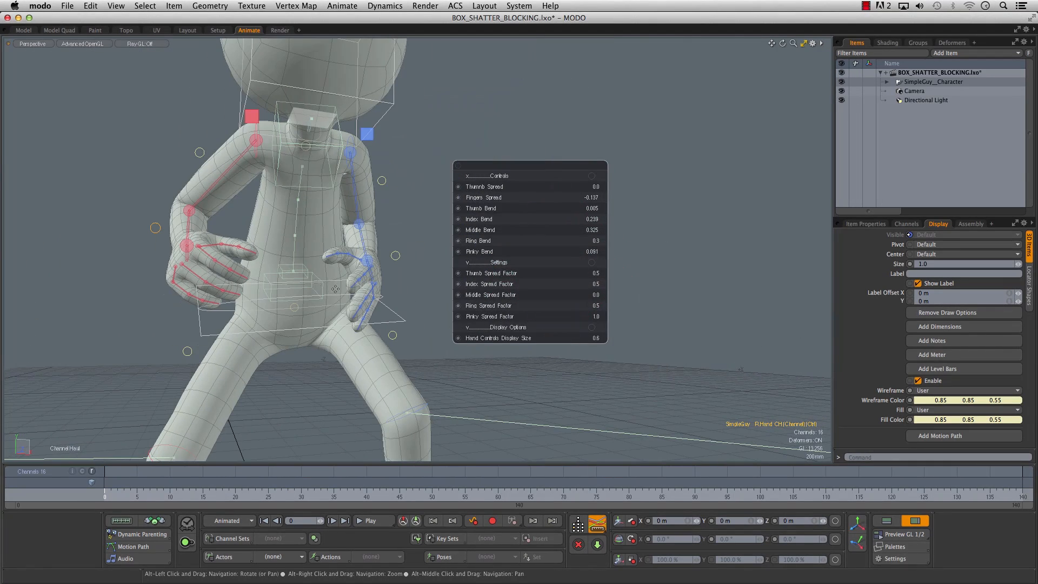
{"action": "key", "text": "space"}
- Curl the left hand's fingers through its channel control, raising Index Bend and setting Middle Bend to about 0.179
{"action": "left_click", "coordinate": [400, 257]}
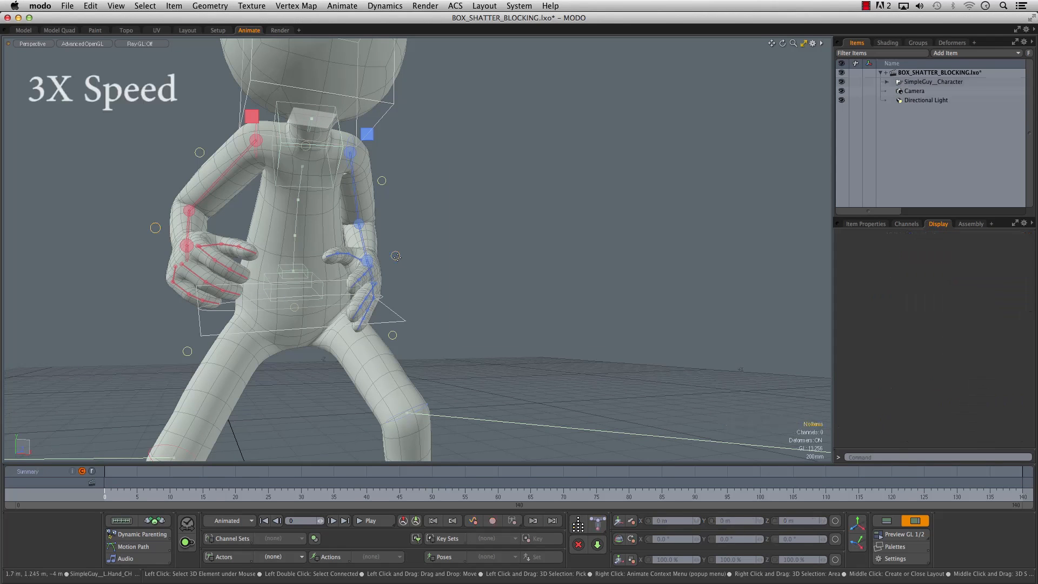
{"action": "left_click", "coordinate": [395, 255]}
{"action": "key", "text": "c"}
{"action": "left_click_drag", "start_coordinate": [521, 258], "coordinate": [536, 252]}
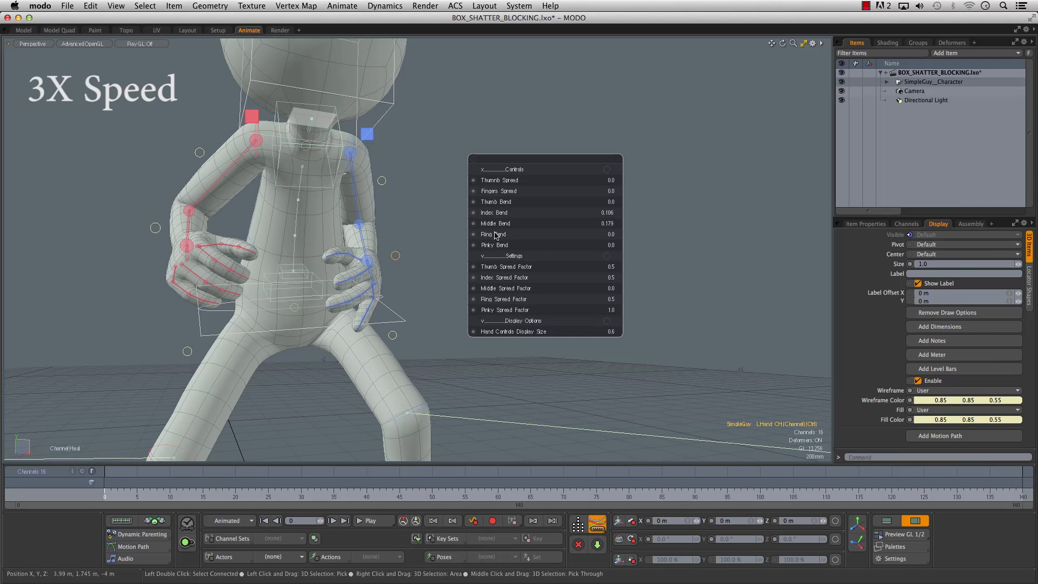
{"action": "key", "text": "space"}
- Rotate the left hand control to pose the wrist
{"action": "left_click_drag", "start_coordinate": [459, 256], "coordinate": [384, 266], "text": "alt"}
{"action": "left_click", "coordinate": [381, 267]}
{"action": "key", "text": "e"}
{"action": "left_click_drag", "start_coordinate": [434, 186], "coordinate": [397, 173]}
{"action": "left_click_drag", "start_coordinate": [368, 216], "coordinate": [432, 211], "text": "alt"}
{"action": "key", "text": "space"}
- Rotate the right hand control to refine the bend of the right wrist
{"action": "left_click", "coordinate": [238, 265]}
{"action": "key", "text": "e"}
{"action": "left_click_drag", "start_coordinate": [254, 281], "coordinate": [295, 283], "text": "alt"}
{"action": "left_click_drag", "start_coordinate": [201, 130], "coordinate": [272, 135]}
{"action": "key", "text": "space"}
- Rotate the left upper arm control to adjust how the arm hangs from the shoulder
{"action": "left_click_drag", "start_coordinate": [281, 216], "coordinate": [238, 216], "text": "alt"}
{"action": "left_click", "coordinate": [433, 161]}
{"action": "key", "text": "e"}
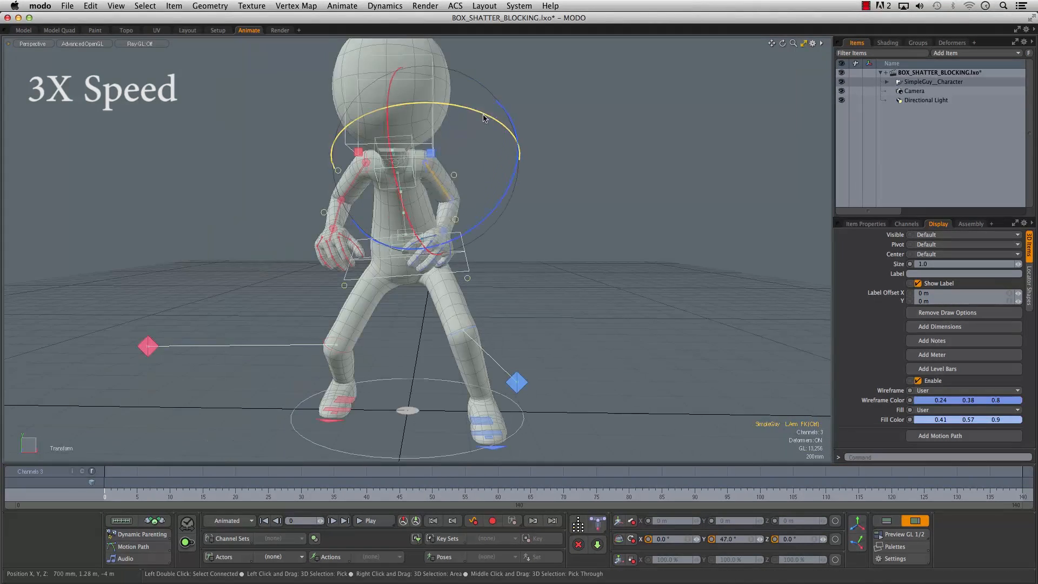
{"action": "left_click_drag", "start_coordinate": [514, 178], "coordinate": [500, 141]}
{"action": "key", "text": "space"}
- Rotate and shift the body control at hip level to rebalance the crouch over the feet
{"action": "left_click", "coordinate": [465, 269]}
{"action": "key", "text": "e"}
{"action": "left_click_drag", "start_coordinate": [475, 278], "coordinate": [470, 292]}
{"action": "left_click_drag", "start_coordinate": [432, 256], "coordinate": [404, 256]}
{"action": "key", "text": "w"}
{"action": "left_click_drag", "start_coordinate": [416, 292], "coordinate": [453, 296], "text": "alt"}
{"action": "key", "text": "space"}
- Rotate the head control to tilt the head within the crouched pose
{"action": "left_click", "coordinate": [506, 153]}
{"action": "key", "text": "e"}
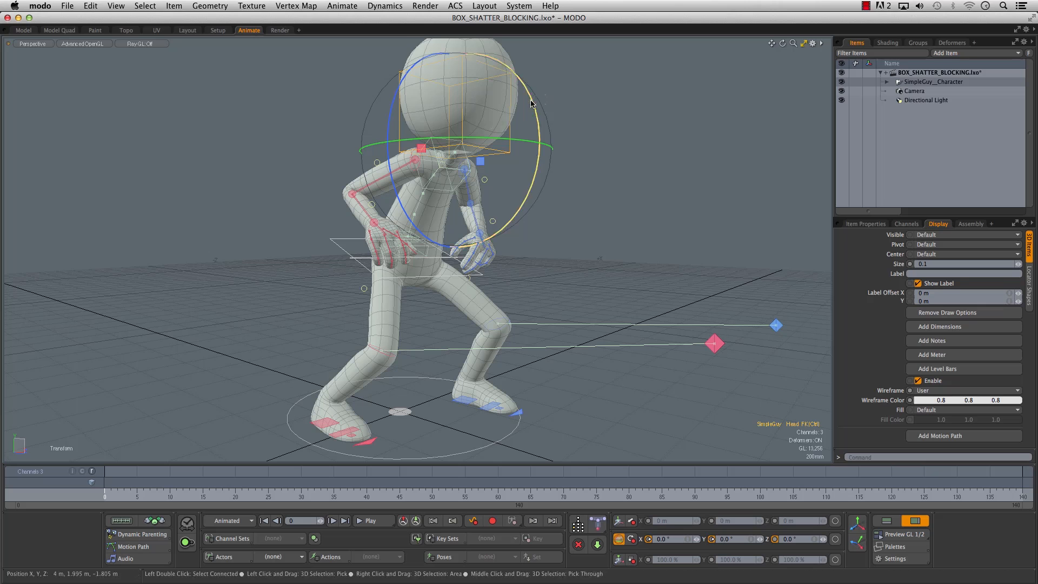
{"action": "left_click_drag", "start_coordinate": [390, 119], "coordinate": [386, 134]}
{"action": "left_click_drag", "start_coordinate": [624, 217], "coordinate": [346, 228], "text": "alt"}
- Rotate the left arm controls to push the left elbow outward
{"action": "left_click", "coordinate": [483, 184]}
{"action": "left_click_drag", "start_coordinate": [495, 144], "coordinate": [599, 146], "text": "alt"}
{"action": "left_click_drag", "start_coordinate": [404, 211], "coordinate": [373, 217]}
{"action": "left_click", "coordinate": [549, 236]}
{"action": "left_click_drag", "start_coordinate": [510, 220], "coordinate": [533, 210], "text": "alt"}
- Refine the upper body and set the head control's rotation to about X 14.1°, Y -14.1° and Z -1.2°
{"action": "left_click", "coordinate": [425, 231]}
{"action": "mouse_move", "coordinate": [433, 238]}
{"action": "left_mouse_down", "text": "alt"}
{"action": "mouse_move", "coordinate": [468, 245]}
{"action": "mouse_move", "coordinate": [432, 236]}
{"action": "left_mouse_up", "text": "alt"}
{"action": "left_click_drag", "start_coordinate": [433, 190], "coordinate": [411, 257], "text": "alt+shift"}
{"action": "left_click", "coordinate": [387, 210]}
{"action": "left_click_drag", "start_coordinate": [401, 141], "coordinate": [412, 152]}
- Examine the complete crouched pose from different angles and distances
{"action": "left_click_drag", "start_coordinate": [408, 220], "coordinate": [381, 219]}
{"action": "left_click_drag", "start_coordinate": [437, 235], "coordinate": [557, 249], "text": "alt"}
{"action": "right_click_drag", "start_coordinate": [557, 249], "coordinate": [513, 253], "text": "alt"}
{"action": "left_click_drag", "start_coordinate": [513, 252], "coordinate": [459, 278], "text": "alt"}
{"action": "right_click_drag", "start_coordinate": [459, 277], "coordinate": [489, 280], "text": "alt"}
{"action": "left_click_drag", "start_coordinate": [489, 280], "coordinate": [593, 300], "text": "alt"}
{"action": "left_click_drag", "start_coordinate": [401, 303], "coordinate": [542, 369], "text": "alt"}
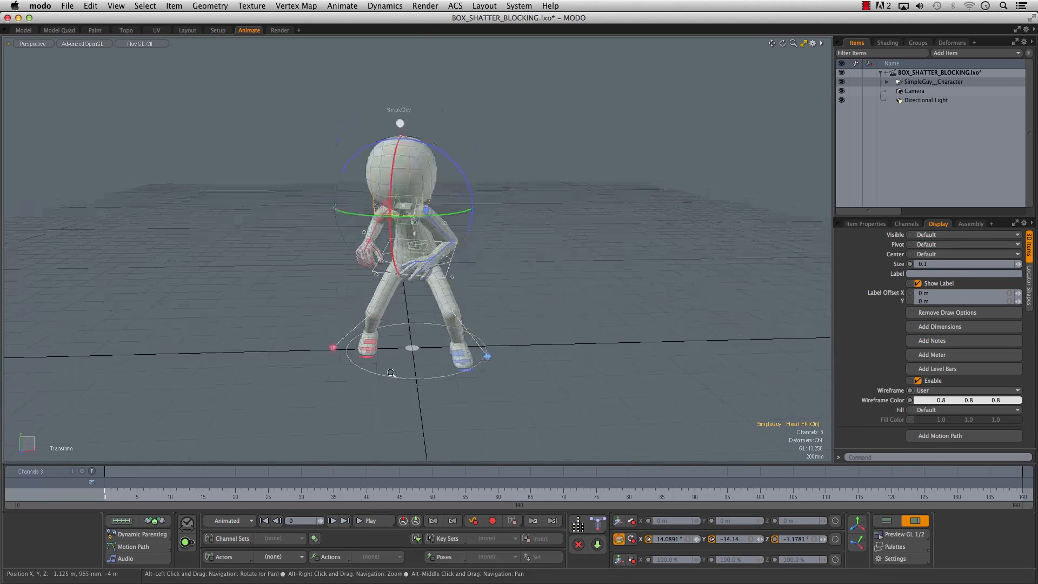
{"action": "right_click_drag", "start_coordinate": [543, 369], "coordinate": [590, 370], "text": "alt"}
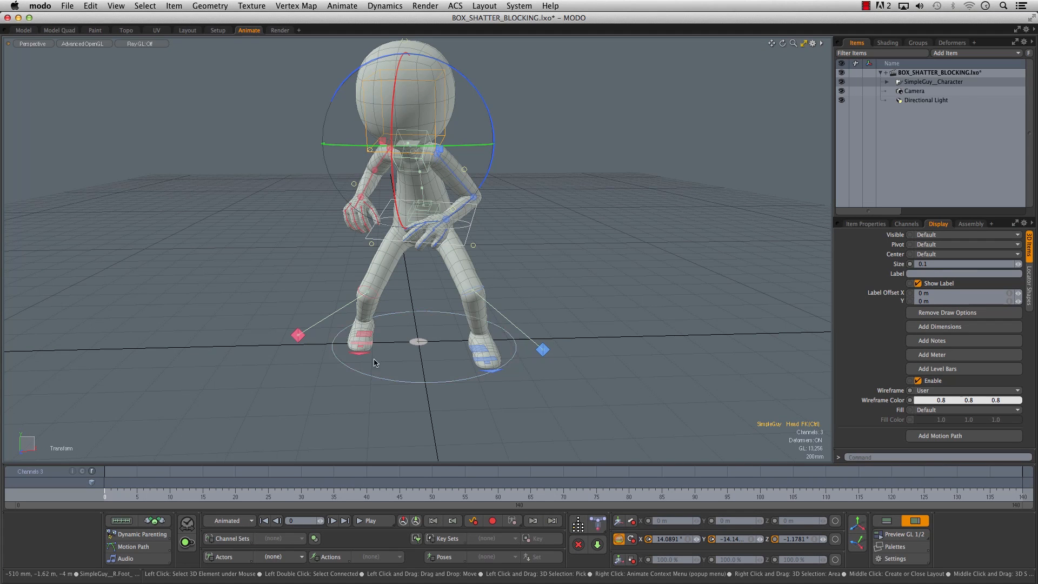
- Fine-tune the right foot and leg placement of the crouched starting pose with the right heel control
{"action": "left_click", "coordinate": [367, 338]}
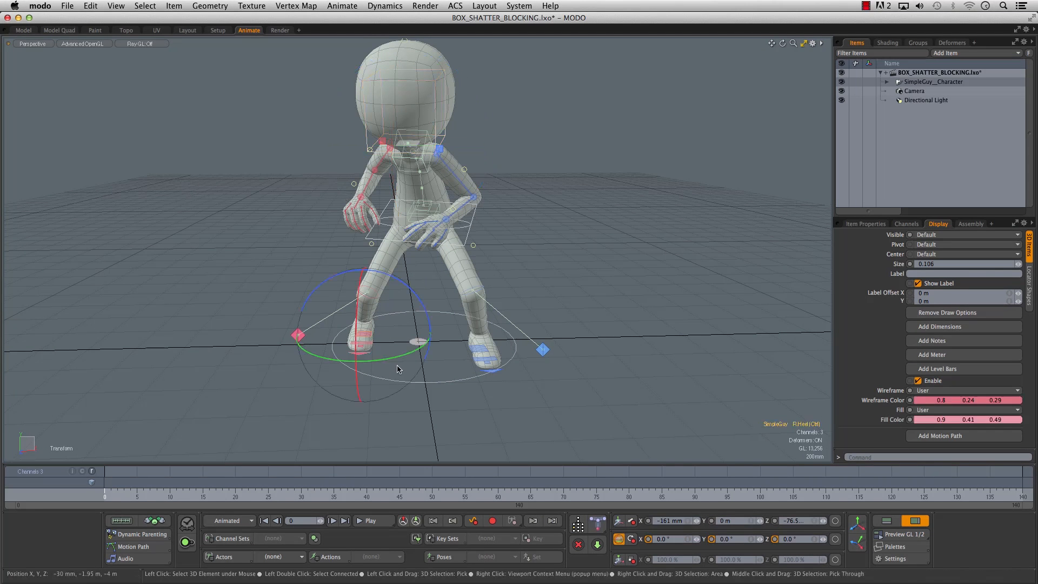
{"action": "left_click_drag", "start_coordinate": [341, 351], "coordinate": [389, 319], "text": "alt"}
{"action": "left_click", "coordinate": [430, 314]}
{"action": "left_click_drag", "start_coordinate": [390, 319], "coordinate": [359, 309], "text": "alt"}
{"action": "left_click_drag", "start_coordinate": [466, 305], "coordinate": [473, 273], "text": "alt"}
{"action": "left_click", "coordinate": [490, 239]}
{"action": "key", "text": "w"}
{"action": "left_click_drag", "start_coordinate": [464, 218], "coordinate": [435, 232], "text": "alt"}
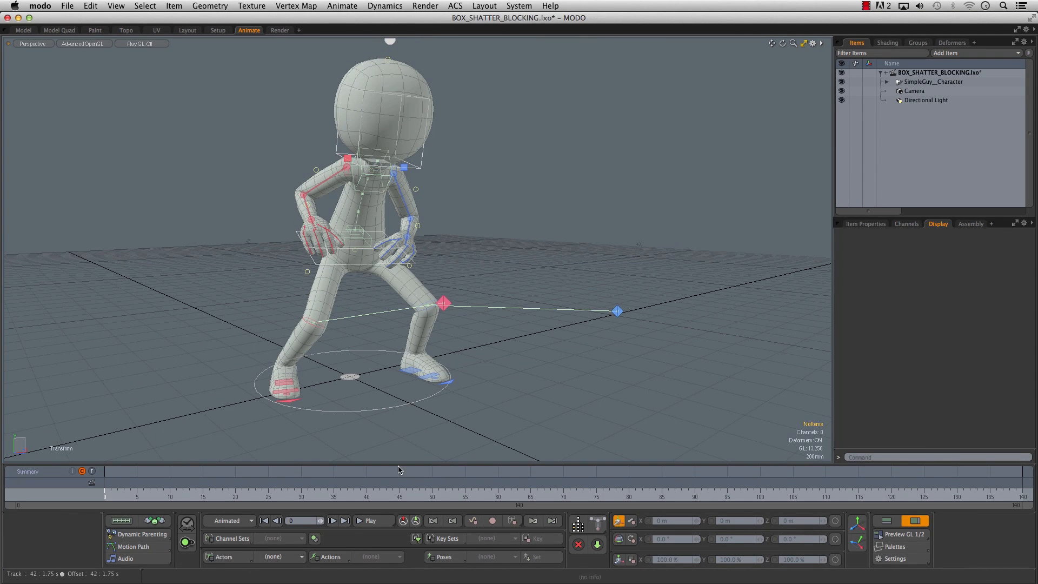
- Make SimpleGuy the current actor and create a new action named SMASH for it
{"action": "left_click", "coordinate": [276, 559]}
{"action": "left_click", "coordinate": [281, 572]}
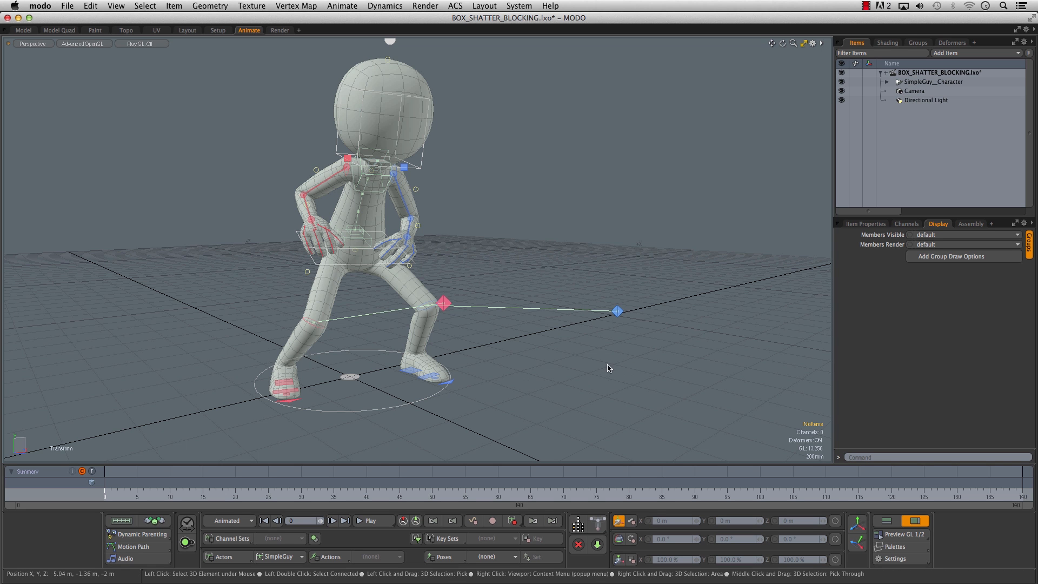
{"action": "left_click", "coordinate": [333, 560]}
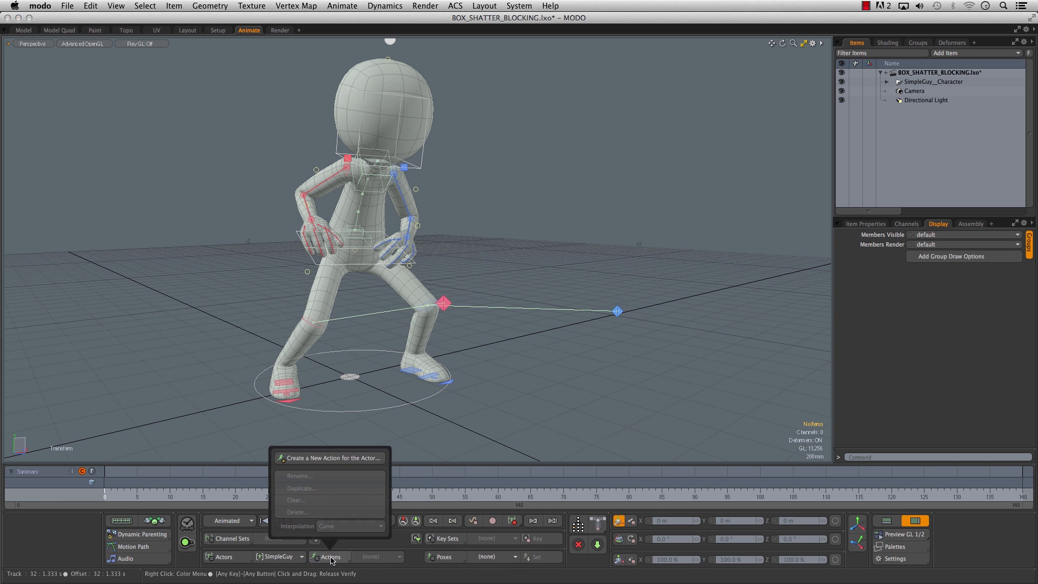
{"action": "left_click", "coordinate": [332, 458]}
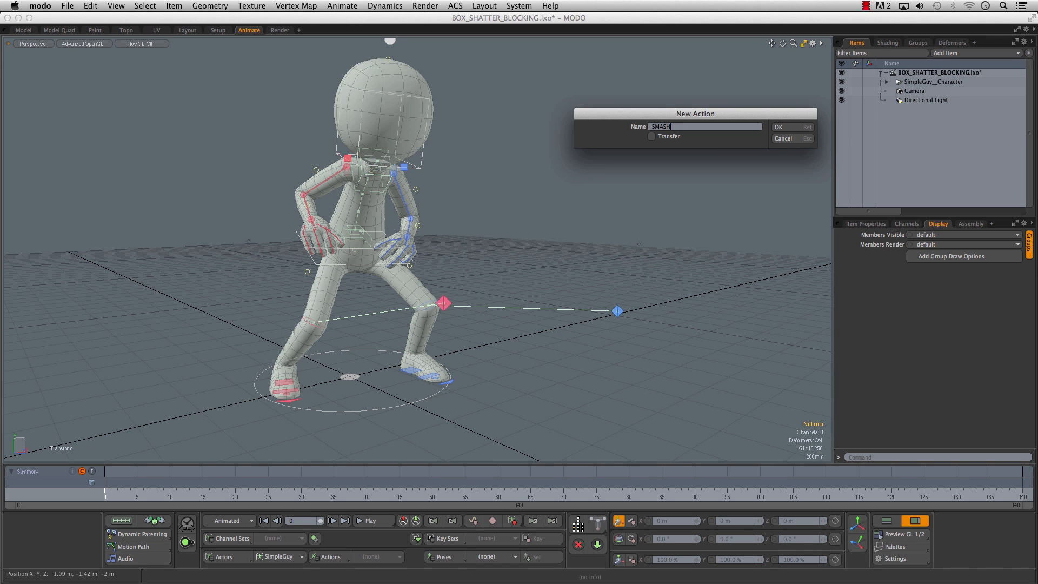
{"action": "left_click", "coordinate": [781, 128]}
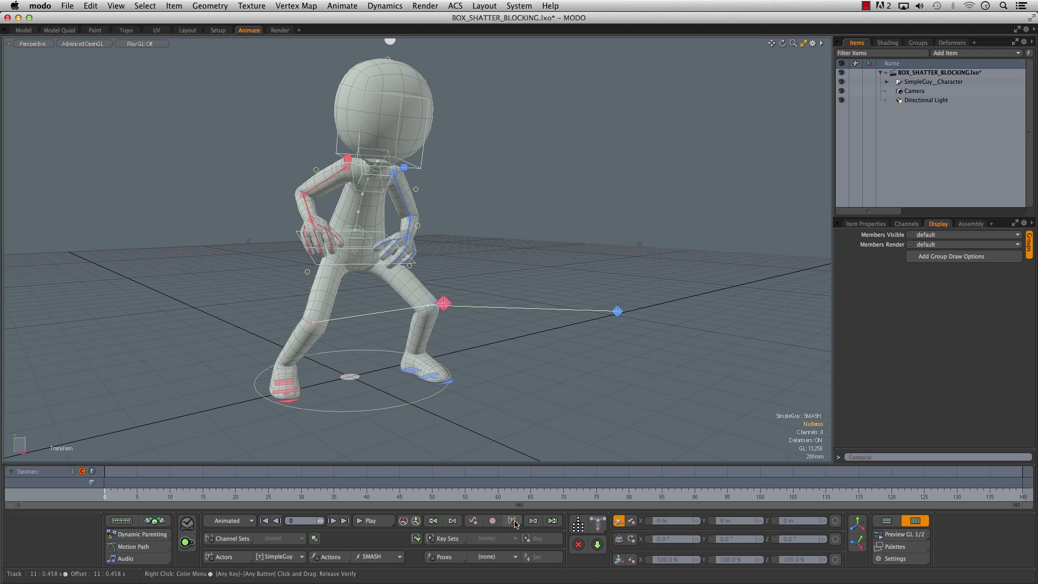
- Key all of the actor's channels at frame 0 and show their curves in the Graph Editor
{"action": "left_click", "coordinate": [887, 520]}
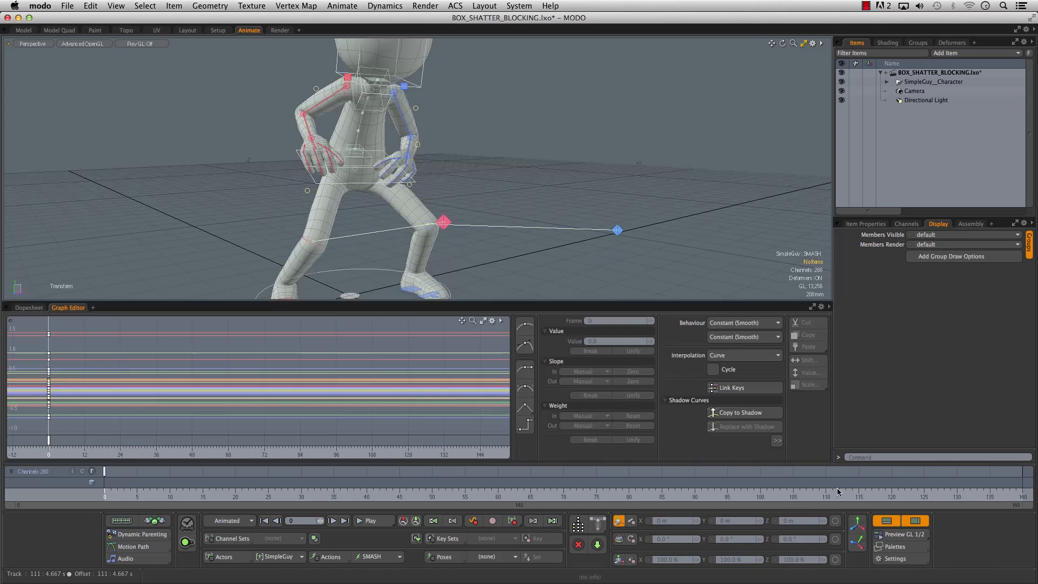
{"action": "left_click_drag", "start_coordinate": [244, 355], "coordinate": [309, 371], "text": "alt"}
{"action": "left_click_drag", "start_coordinate": [160, 346], "coordinate": [183, 331], "text": "alt"}
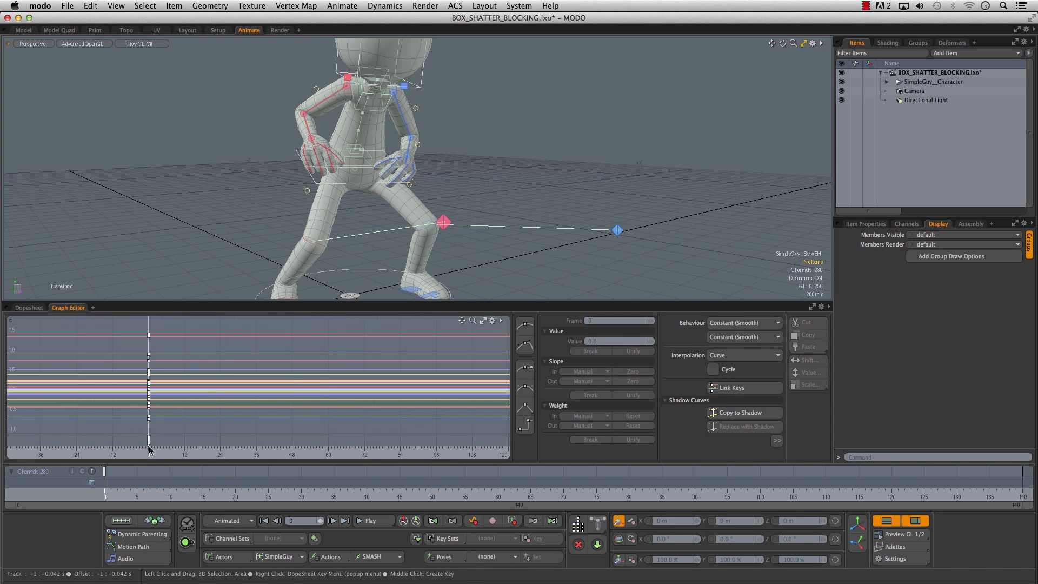
- Switch the actor's action to none and back to SMASH to compare the keyed channels
{"action": "left_click", "coordinate": [381, 558]}
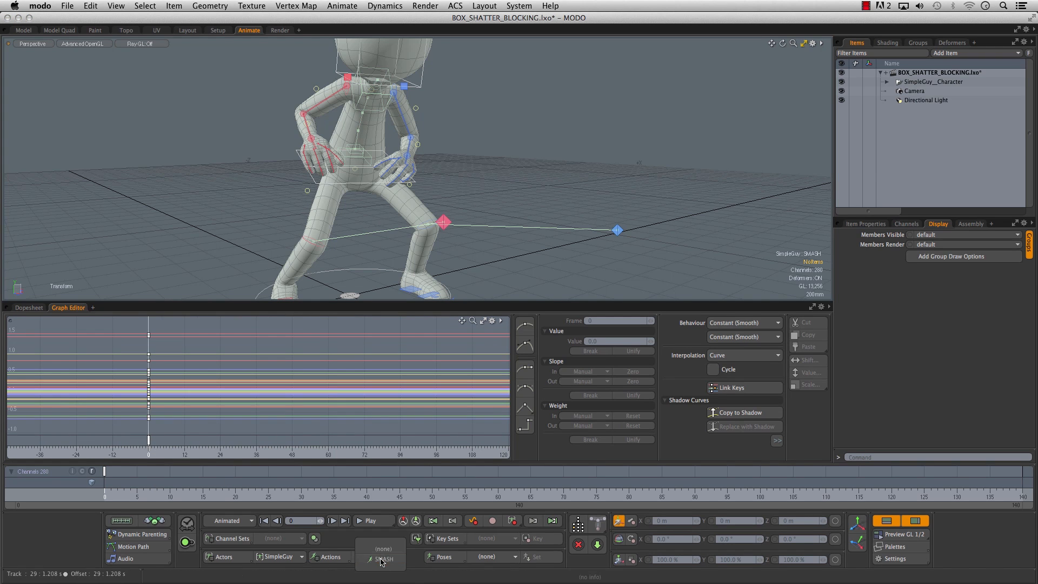
{"action": "left_click", "coordinate": [384, 549]}
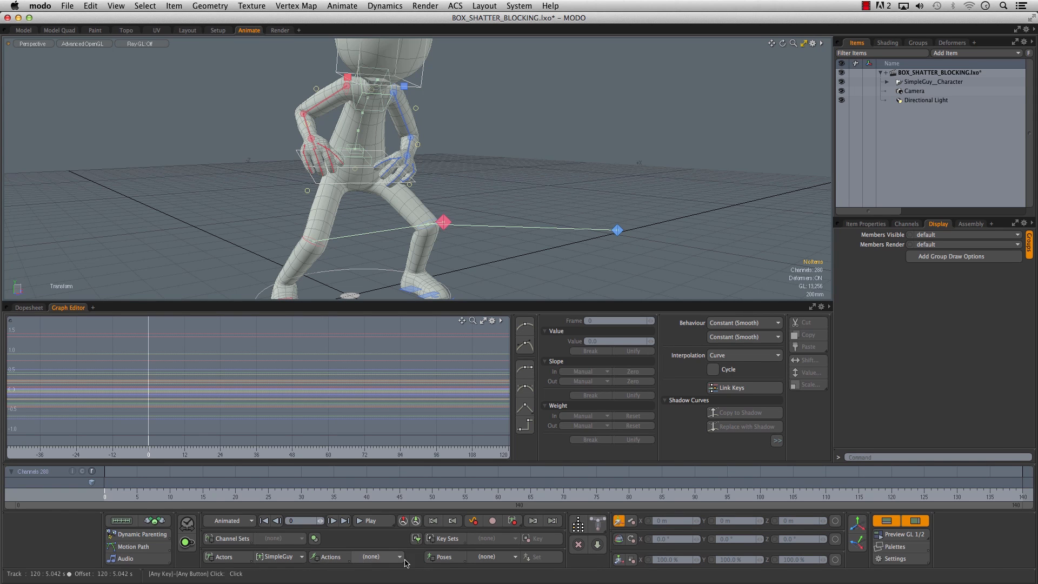
{"action": "left_click", "coordinate": [383, 560]}
{"action": "left_click", "coordinate": [385, 566]}
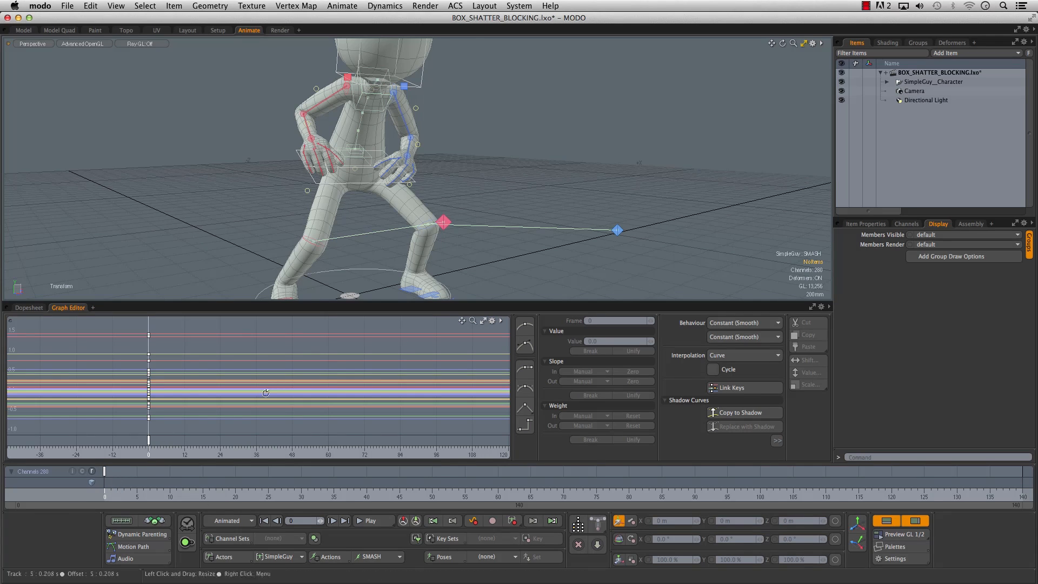
{"action": "scroll", "coordinate": [636, 236], "scroll_direction": "down", "scroll_amount": 5}
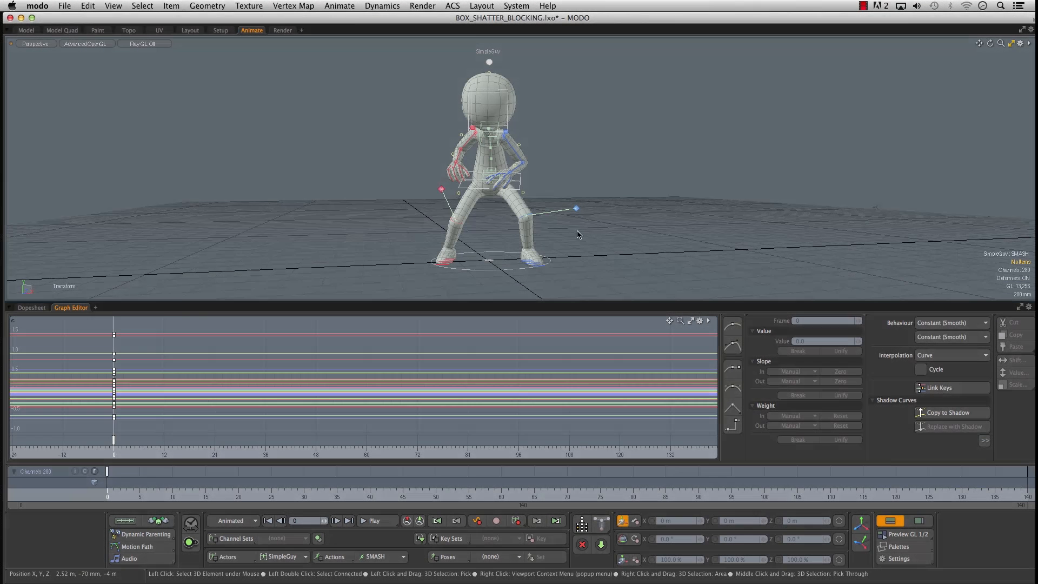
{"action": "left_click", "coordinate": [700, 321]}
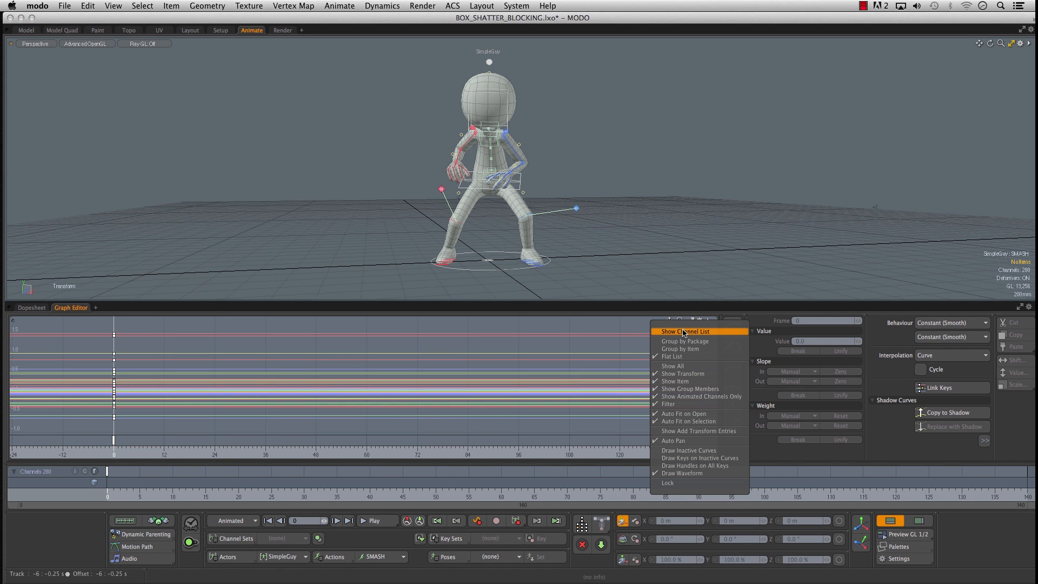
{"action": "left_click", "coordinate": [692, 332]}
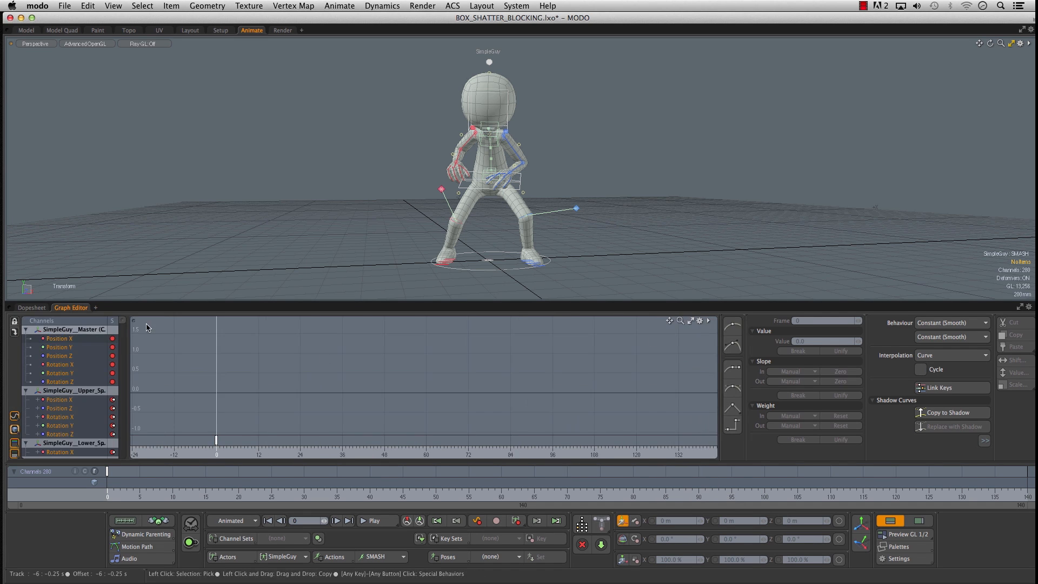
{"action": "left_click_drag", "start_coordinate": [132, 394], "coordinate": [152, 395]}
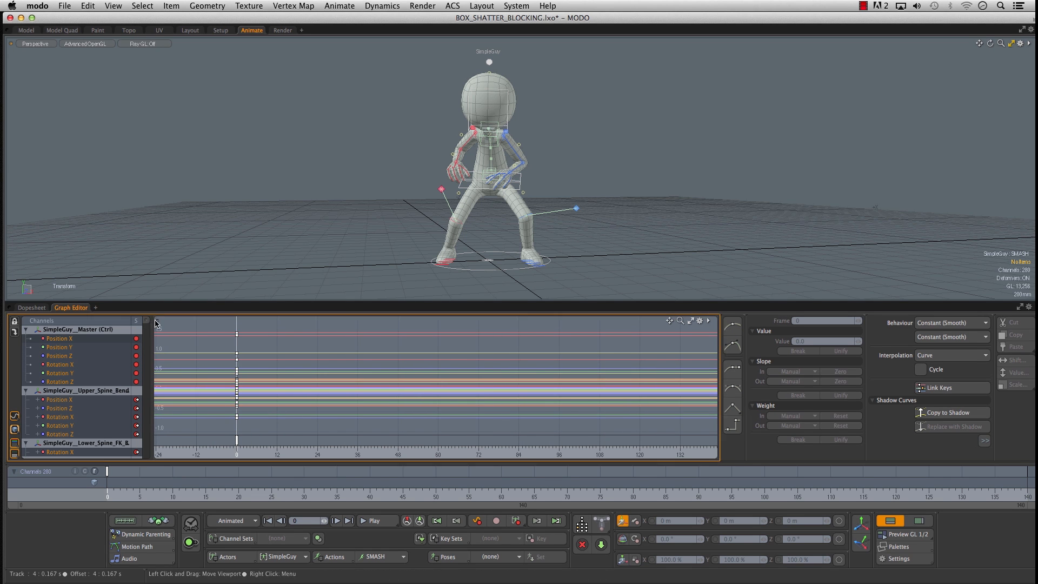
{"action": "mouse_move", "coordinate": [147, 321]}
{"action": "left_mouse_down"}
{"action": "mouse_move", "coordinate": [150, 459]}
{"action": "mouse_move", "coordinate": [147, 327]}
{"action": "left_mouse_up"}
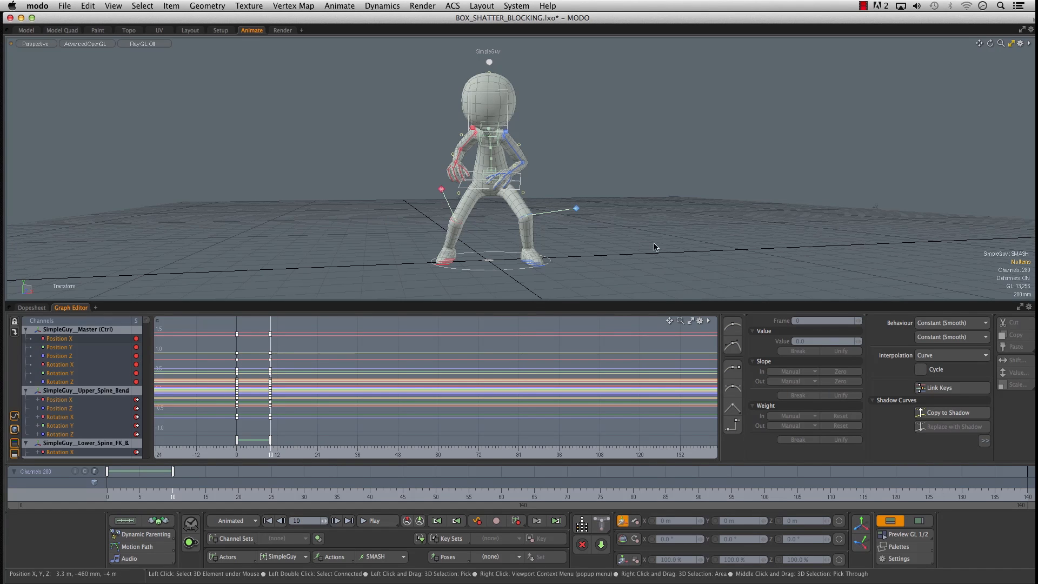
- Hide the Graph Editor, and move and rotate the body control at frame 10 to begin the second pose
{"action": "left_click", "coordinate": [891, 521]}
{"action": "left_click_drag", "start_coordinate": [259, 290], "coordinate": [369, 298], "text": "alt"}
{"action": "right_click_drag", "start_coordinate": [369, 296], "coordinate": [391, 294], "text": "alt"}
{"action": "middle_click_drag", "start_coordinate": [391, 294], "coordinate": [327, 324], "text": "alt"}
{"action": "left_click_drag", "start_coordinate": [326, 325], "coordinate": [363, 294], "text": "alt"}
{"action": "left_click_drag", "start_coordinate": [352, 303], "coordinate": [488, 303], "text": "alt"}
{"action": "key", "text": "e"}
{"action": "left_click_drag", "start_coordinate": [441, 278], "coordinate": [493, 279]}
{"action": "key", "text": "w"}
{"action": "left_click_drag", "start_coordinate": [403, 289], "coordinate": [354, 278], "text": "alt"}
{"action": "left_click_drag", "start_coordinate": [476, 286], "coordinate": [351, 281], "text": "alt"}
{"action": "key", "text": "e"}
{"action": "left_click_drag", "start_coordinate": [359, 199], "coordinate": [370, 202]}
{"action": "left_click_drag", "start_coordinate": [440, 212], "coordinate": [489, 223], "text": "alt"}
- Move the right heel control to about X 279 mm, Z -356.5 mm and rotate it to about Y -82° at frame 10
{"action": "key", "text": "q"}
{"action": "left_click", "coordinate": [282, 349]}
{"action": "key", "text": "w"}
{"action": "left_click_drag", "start_coordinate": [308, 327], "coordinate": [427, 309], "text": "alt"}
{"action": "left_click_drag", "start_coordinate": [226, 325], "coordinate": [42, 372]}
{"action": "left_click_drag", "start_coordinate": [222, 389], "coordinate": [398, 407], "text": "alt"}
{"action": "key", "text": "e"}
{"action": "right_click_drag", "start_coordinate": [568, 357], "coordinate": [498, 352], "text": "alt"}
{"action": "left_click_drag", "start_coordinate": [498, 352], "coordinate": [506, 388], "text": "alt"}
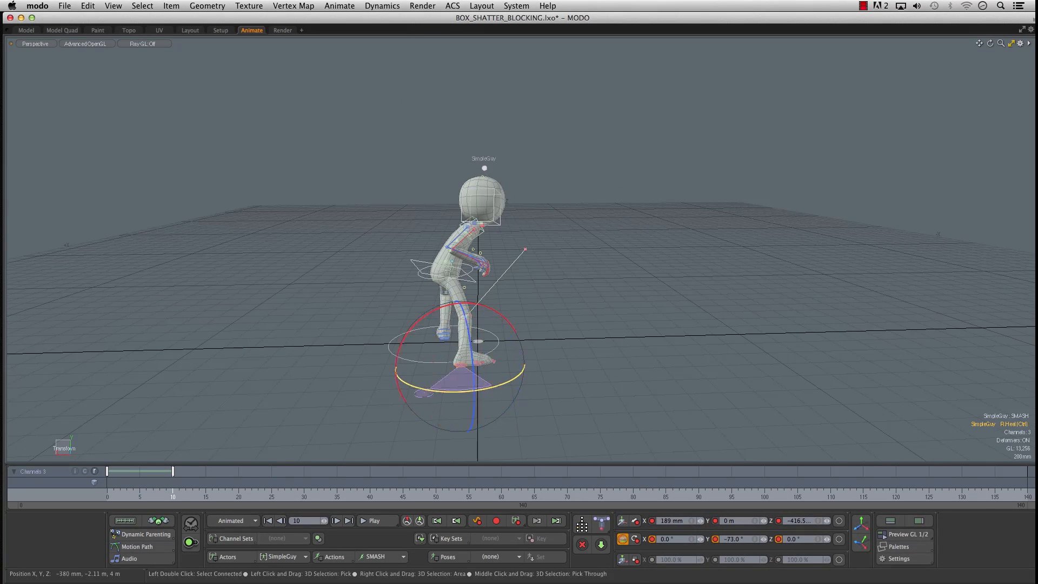
{"action": "left_click_drag", "start_coordinate": [410, 396], "coordinate": [327, 356], "text": "alt"}
{"action": "key", "text": "w"}
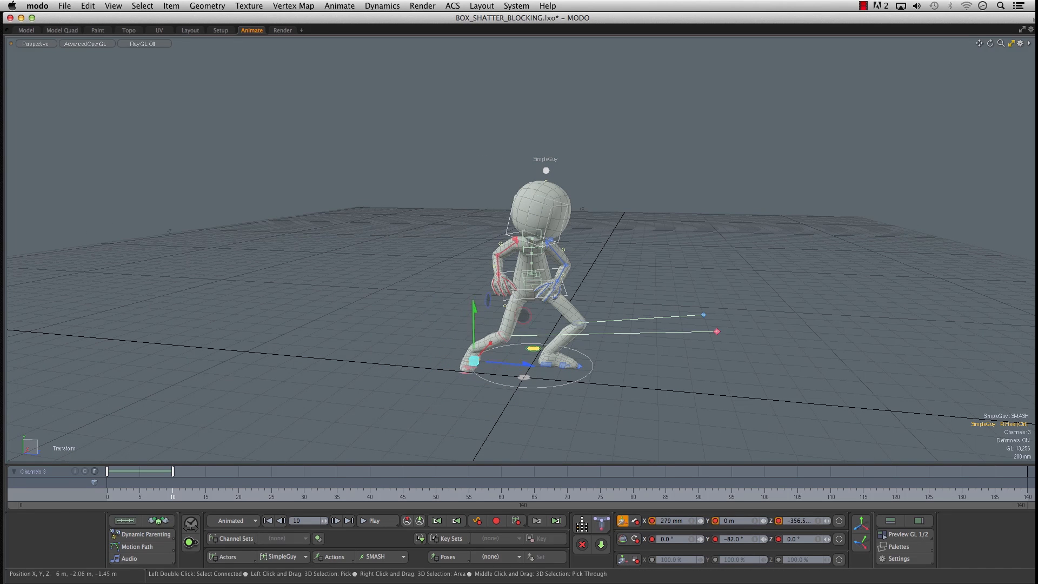
{"action": "left_click_drag", "start_coordinate": [498, 373], "coordinate": [378, 382], "text": "alt"}
- Undo a trial rotation of the root control, and rotate it on the local action axis to adjust the body's lean
{"action": "key", "text": "space"}
{"action": "left_click_drag", "start_coordinate": [443, 314], "coordinate": [580, 284], "text": "alt"}
{"action": "middle_click_drag", "start_coordinate": [485, 302], "coordinate": [483, 287], "text": "alt"}
{"action": "right_click_drag", "start_coordinate": [545, 299], "coordinate": [817, 282], "text": "alt"}
{"action": "left_click_drag", "start_coordinate": [763, 290], "coordinate": [452, 311], "text": "alt"}
{"action": "left_click", "coordinate": [744, 428]}
{"action": "left_click", "coordinate": [314, 300]}
{"action": "left_click_drag", "start_coordinate": [361, 299], "coordinate": [467, 275]}
{"action": "key", "text": "e"}
{"action": "left_click_drag", "start_coordinate": [442, 208], "coordinate": [468, 235]}
{"action": "key", "text": "super+z"}
{"action": "key", "text": "space"}
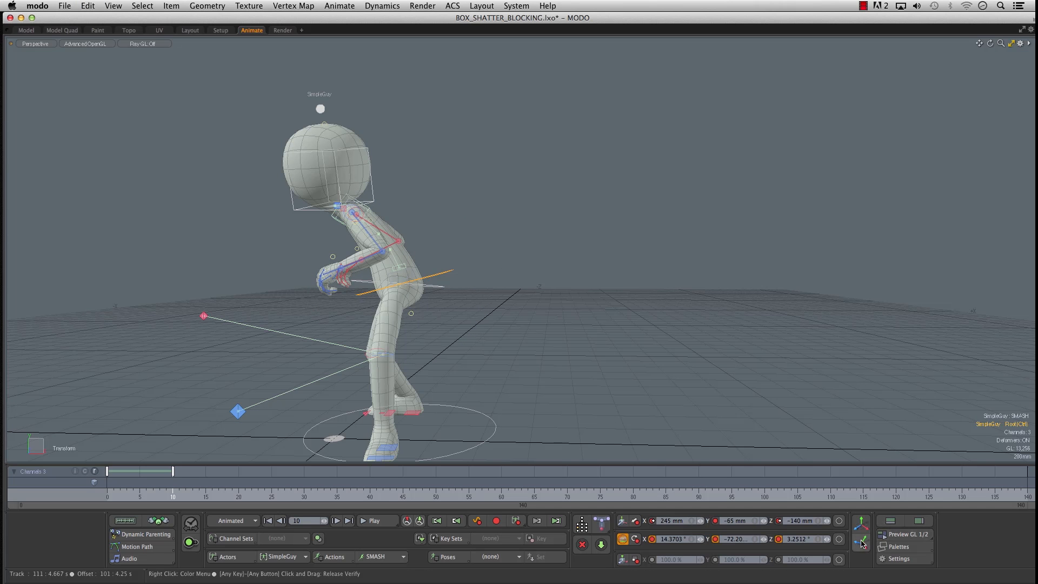
{"action": "left_click_drag", "start_coordinate": [442, 209], "coordinate": [458, 222]}
{"action": "left_click_drag", "start_coordinate": [458, 232], "coordinate": [572, 258], "text": "alt"}
- Rotate the upper-body controls to adjust the twist of the torso in the frame 10 pose
{"action": "key", "text": "space"}
{"action": "left_click", "coordinate": [481, 318]}
{"action": "left_click_drag", "start_coordinate": [479, 316], "coordinate": [308, 319]}
{"action": "key", "text": "space"}
{"action": "left_click", "coordinate": [437, 148]}
{"action": "left_click_drag", "start_coordinate": [414, 181], "coordinate": [413, 196]}
{"action": "left_click_drag", "start_coordinate": [434, 176], "coordinate": [482, 187]}
{"action": "left_click_drag", "start_coordinate": [654, 199], "coordinate": [633, 207], "text": "alt"}
{"action": "key", "text": "space"}
- Adjust the left arm and rotate the left hand control to about X 15.2°, Y 15.9°, Z 33.2°
{"action": "left_click", "coordinate": [527, 219]}
{"action": "key", "text": "space"}
{"action": "left_click", "coordinate": [498, 247]}
{"action": "left_click_drag", "start_coordinate": [434, 193], "coordinate": [414, 232]}
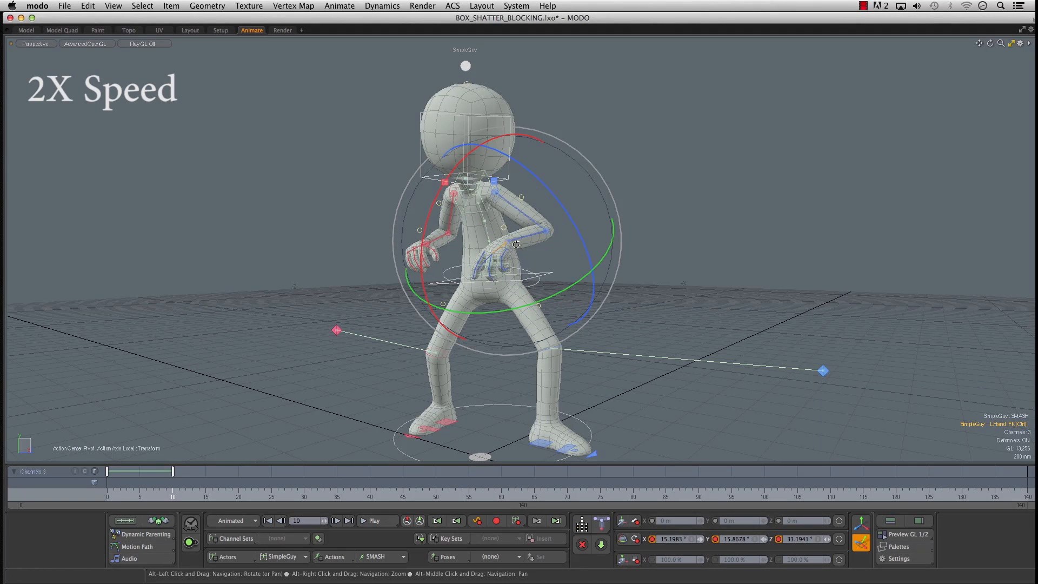
- Adjust the left hand's finger channels, setting Ring Bend to 0.393
{"action": "right_click_drag", "start_coordinate": [516, 244], "coordinate": [542, 244], "text": "alt"}
{"action": "key", "text": "space"}
{"action": "left_click", "coordinate": [478, 218]}
{"action": "left_click_drag", "start_coordinate": [572, 234], "coordinate": [502, 206], "text": "alt"}
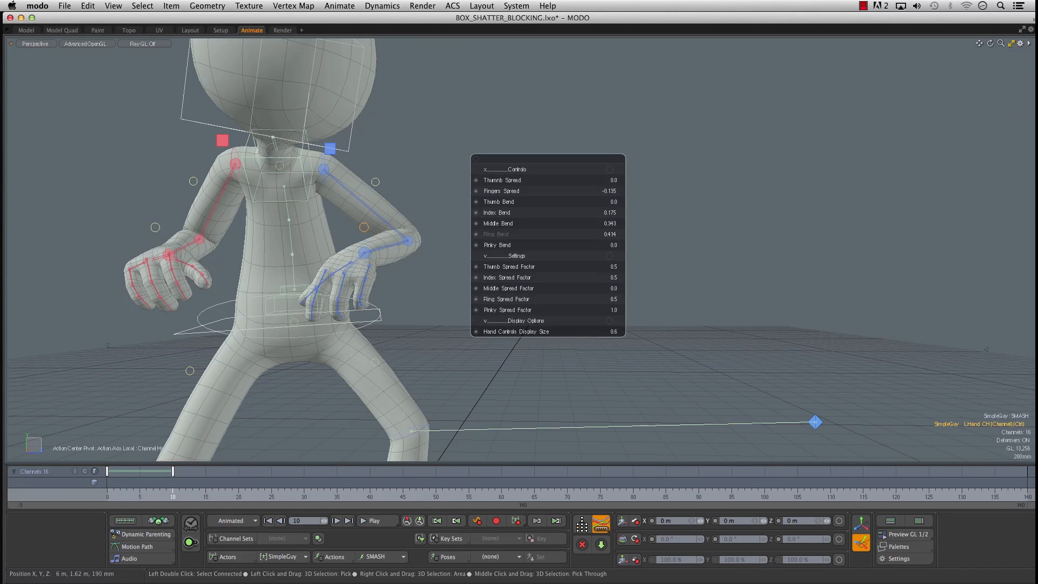
{"action": "left_click_drag", "start_coordinate": [224, 166], "coordinate": [295, 182], "text": "alt+shift"}
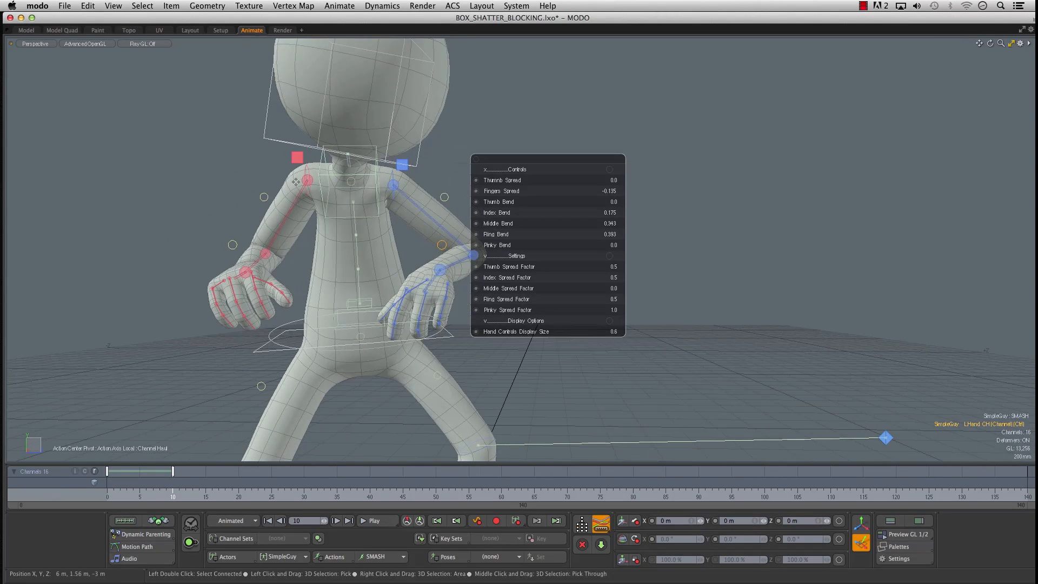
- Rotate the right arm controls at frame 10 to raise the bent arm in front of the chest
{"action": "left_click", "coordinate": [338, 166]}
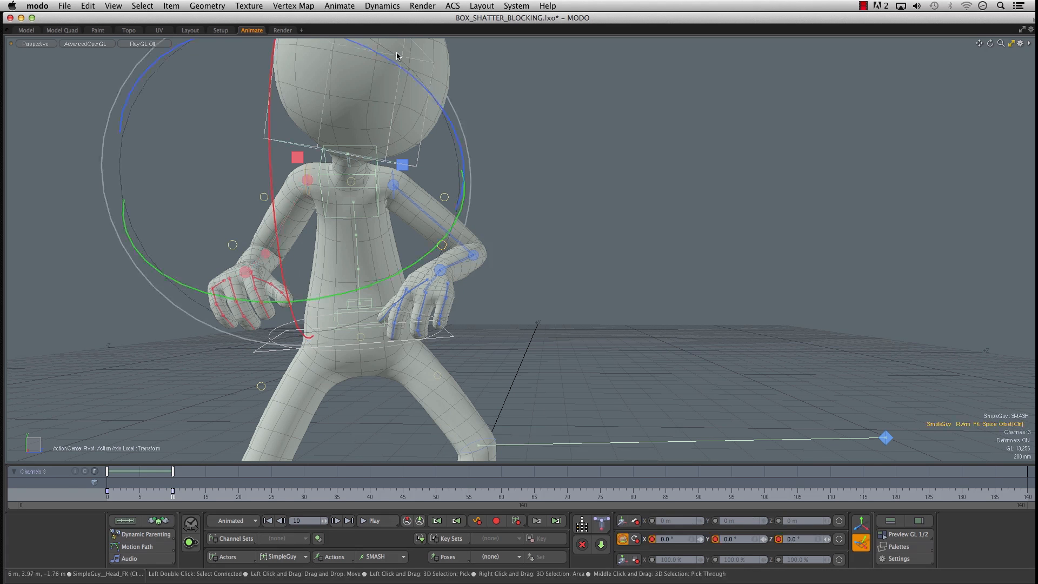
{"action": "left_click_drag", "start_coordinate": [471, 121], "coordinate": [391, 160], "text": "alt+shift"}
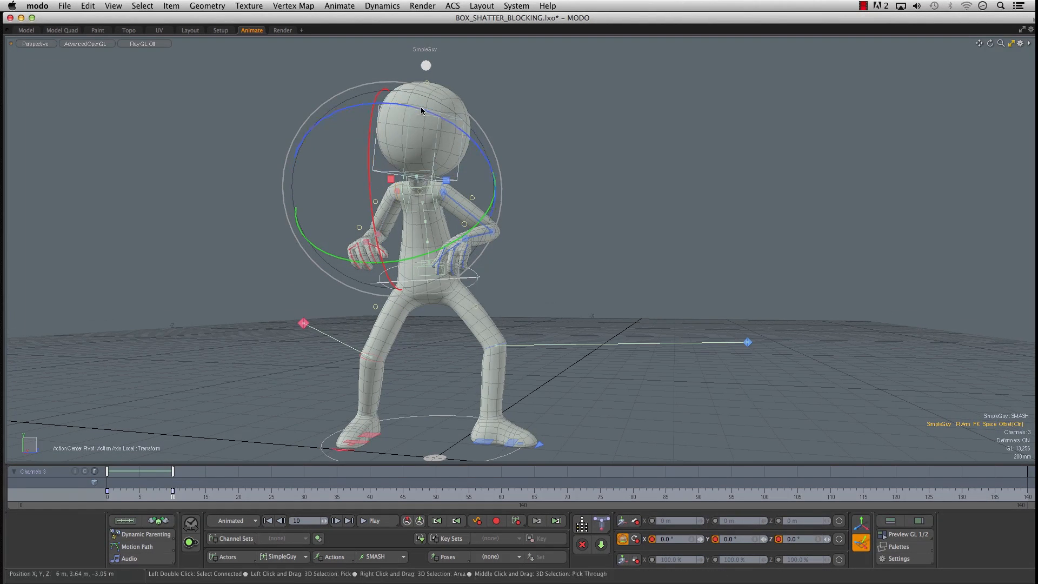
{"action": "left_click_drag", "start_coordinate": [481, 130], "coordinate": [502, 148]}
{"action": "mouse_move", "coordinate": [238, 216]}
{"action": "left_mouse_down", "text": "alt"}
{"action": "mouse_move", "coordinate": [270, 242]}
{"action": "mouse_move", "coordinate": [346, 257]}
{"action": "mouse_move", "coordinate": [220, 212]}
{"action": "left_mouse_up", "text": "alt"}
{"action": "left_click", "coordinate": [372, 198]}
{"action": "left_click", "coordinate": [358, 205]}
{"action": "left_click_drag", "start_coordinate": [373, 216], "coordinate": [276, 243], "text": "alt"}
{"action": "left_click_drag", "start_coordinate": [276, 243], "coordinate": [394, 228], "text": "alt"}
- Rotate the right hand control to about X 31°, Y 3.9° and Z -18°
{"action": "left_click", "coordinate": [413, 211]}
{"action": "left_click_drag", "start_coordinate": [475, 126], "coordinate": [487, 145]}
{"action": "left_click_drag", "start_coordinate": [359, 158], "coordinate": [347, 184]}
{"action": "left_click_drag", "start_coordinate": [505, 189], "coordinate": [506, 208]}
{"action": "left_click_drag", "start_coordinate": [584, 270], "coordinate": [515, 238], "text": "alt"}
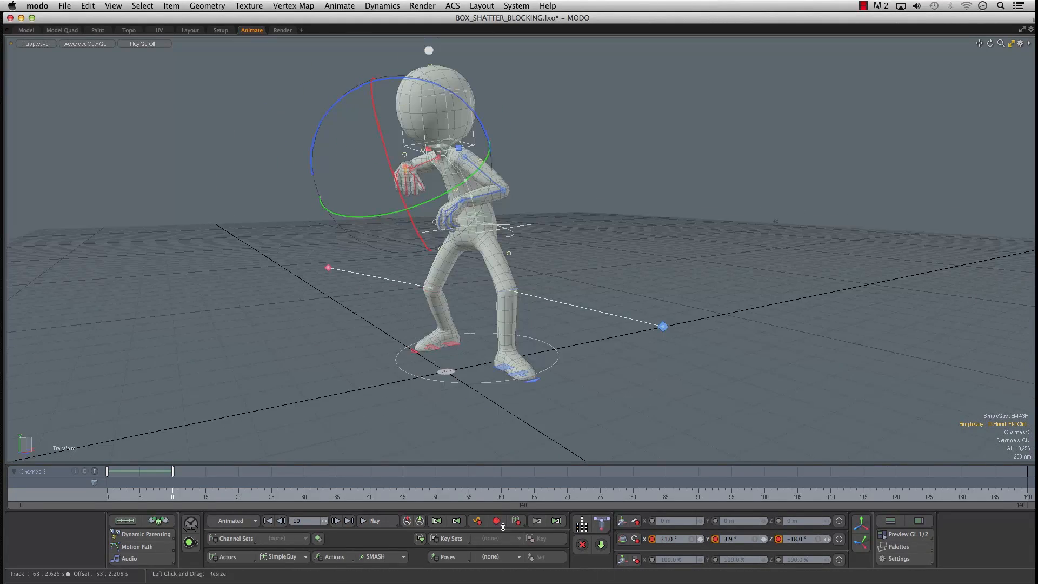
- Scrub through the motion up to frame 10, and key all channels at frame 19 for the next pose
{"action": "left_click_drag", "start_coordinate": [114, 493], "coordinate": [179, 493]}
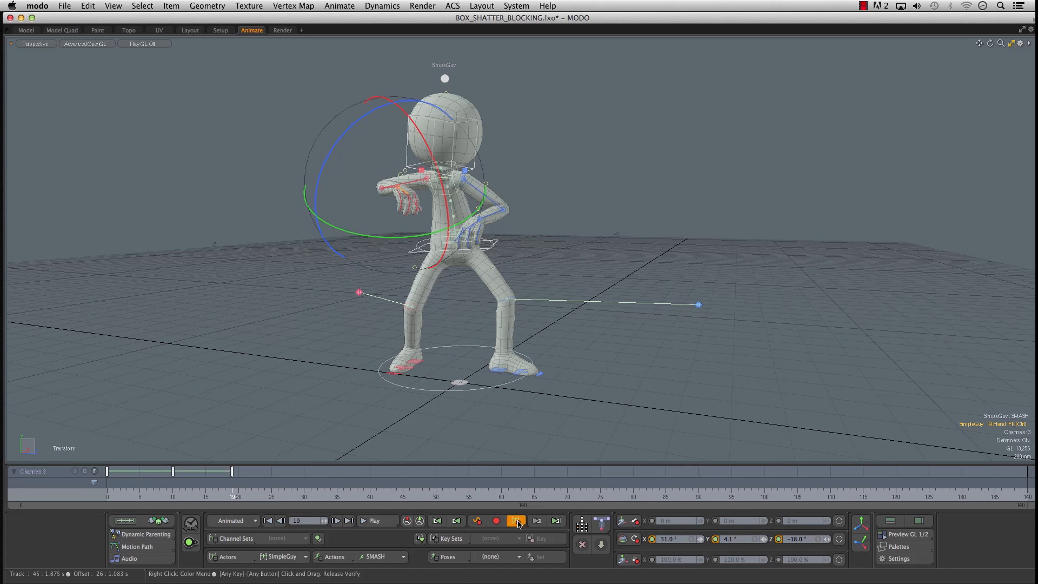
{"action": "right_click_drag", "start_coordinate": [285, 290], "coordinate": [370, 277], "text": "alt"}
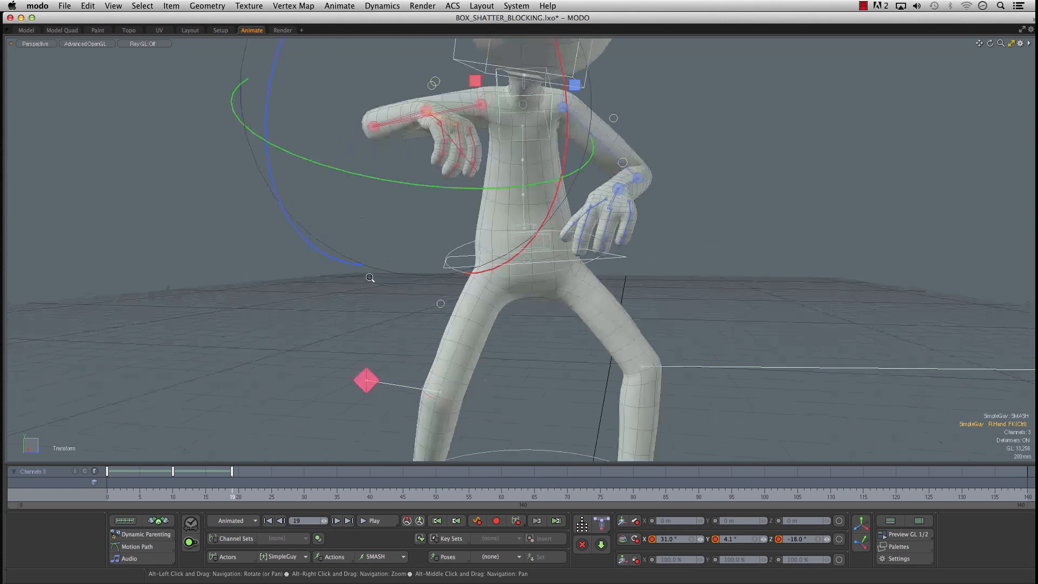
{"action": "key", "text": "space"}
- Move the root control at frame 19 to about X 245 mm, Y -75 mm, Z -220 mm and rotate it to about Y -99.6°
{"action": "left_click", "coordinate": [620, 261]}
{"action": "key", "text": "e"}
{"action": "left_click_drag", "start_coordinate": [521, 259], "coordinate": [452, 260]}
{"action": "key", "text": "w"}
{"action": "left_click_drag", "start_coordinate": [532, 260], "coordinate": [497, 254]}
{"action": "left_click_drag", "start_coordinate": [428, 271], "coordinate": [450, 266], "text": "alt"}
{"action": "key", "text": "e"}
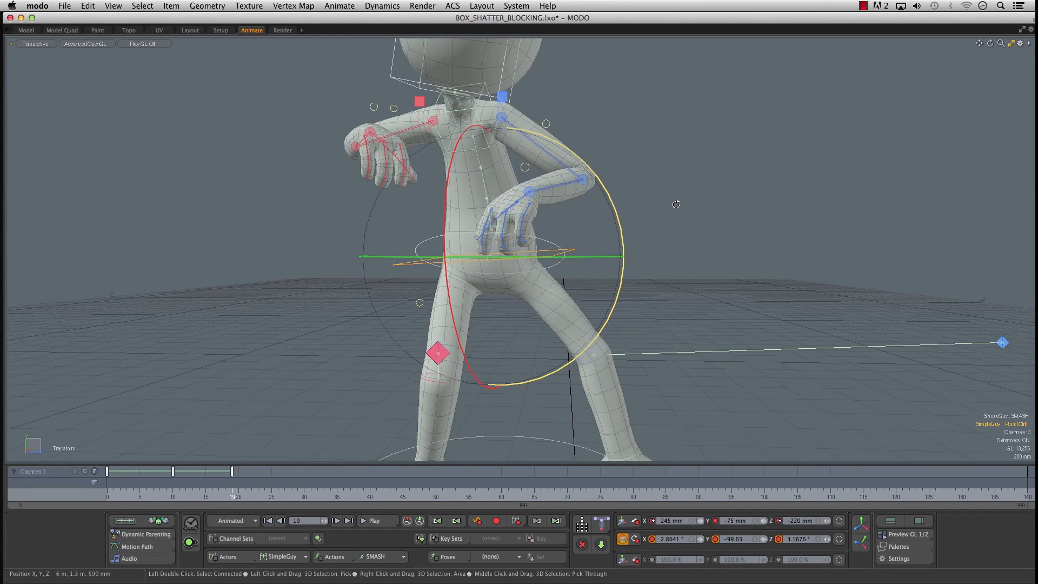
- Tilt the root control at frame 19 to about X -4.6°, Y -98.5° and Z 15.2°
{"action": "left_click_drag", "start_coordinate": [676, 203], "coordinate": [588, 226], "text": "alt"}
{"action": "left_click_drag", "start_coordinate": [672, 234], "coordinate": [547, 271], "text": "alt"}
{"action": "left_click", "coordinate": [546, 271]}
{"action": "left_click_drag", "start_coordinate": [582, 226], "coordinate": [546, 224], "text": "alt"}
{"action": "left_click", "coordinate": [568, 253]}
{"action": "key", "text": "e"}
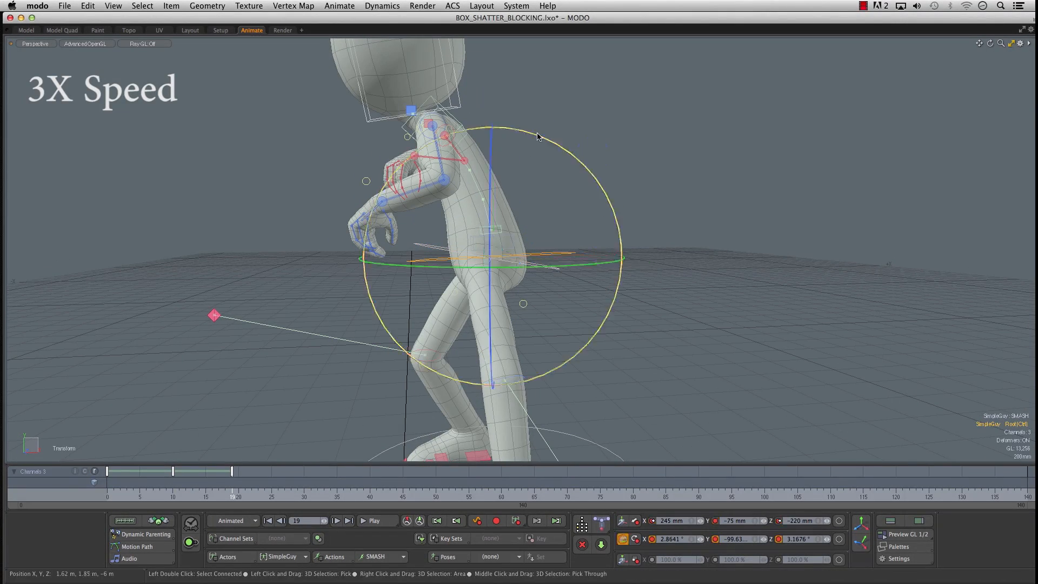
{"action": "left_click_drag", "start_coordinate": [578, 157], "coordinate": [589, 171]}
{"action": "left_click_drag", "start_coordinate": [589, 171], "coordinate": [676, 175], "text": "alt"}
{"action": "left_click_drag", "start_coordinate": [622, 178], "coordinate": [492, 209], "text": "alt+shift"}
- Rotate the upper-body and left arm controls to lift the left elbow to shoulder height
{"action": "left_click", "coordinate": [393, 174]}
{"action": "key", "text": "e"}
{"action": "left_click_drag", "start_coordinate": [473, 113], "coordinate": [457, 94]}
{"action": "left_click", "coordinate": [435, 168]}
{"action": "key", "text": "e"}
{"action": "left_click_drag", "start_coordinate": [506, 126], "coordinate": [496, 100]}
{"action": "left_click_drag", "start_coordinate": [489, 233], "coordinate": [460, 254], "text": "alt"}
{"action": "left_click", "coordinate": [387, 190]}
{"action": "key", "text": "e"}
{"action": "left_click_drag", "start_coordinate": [389, 254], "coordinate": [546, 249], "text": "alt"}
{"action": "left_click_drag", "start_coordinate": [406, 232], "coordinate": [498, 222], "text": "alt+shift"}
- Rotate the right arm's space offset control to adjust how the raised arm is held at frame 19
{"action": "left_click", "coordinate": [431, 169]}
{"action": "key", "text": "e"}
{"action": "left_click_drag", "start_coordinate": [324, 67], "coordinate": [368, 42]}
{"action": "left_click_drag", "start_coordinate": [465, 216], "coordinate": [319, 220], "text": "alt"}
{"action": "scroll", "coordinate": [351, 200], "scroll_direction": "down", "scroll_amount": 5}
{"action": "left_click_drag", "start_coordinate": [420, 284], "coordinate": [529, 242], "text": "alt+shift"}
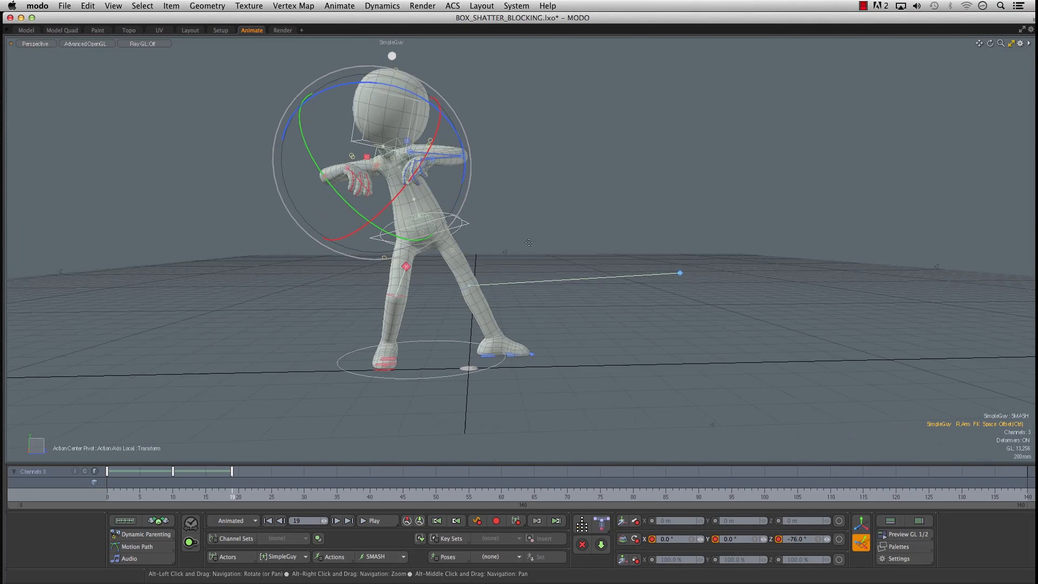
- Lower and shift the root control to about X 245 mm, Y -85 mm and Z -230 mm
{"action": "left_click", "coordinate": [455, 231]}
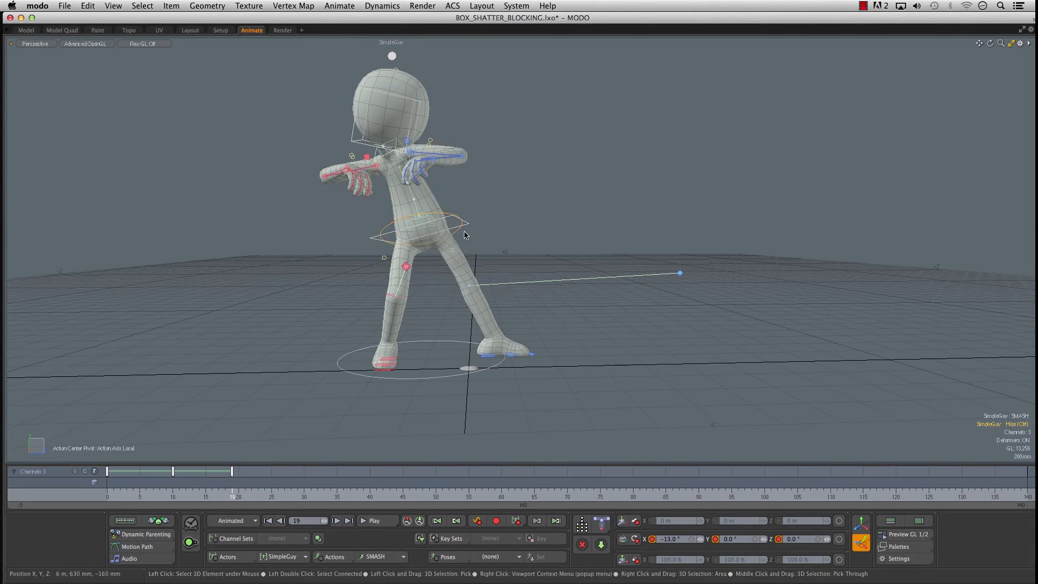
{"action": "scroll", "coordinate": [433, 236], "scroll_direction": "up", "scroll_amount": 5}
{"action": "left_click_drag", "start_coordinate": [528, 216], "coordinate": [515, 249], "text": "alt"}
{"action": "left_click", "coordinate": [484, 211]}
{"action": "key", "text": "w"}
{"action": "left_click_drag", "start_coordinate": [503, 325], "coordinate": [453, 196], "text": "alt"}
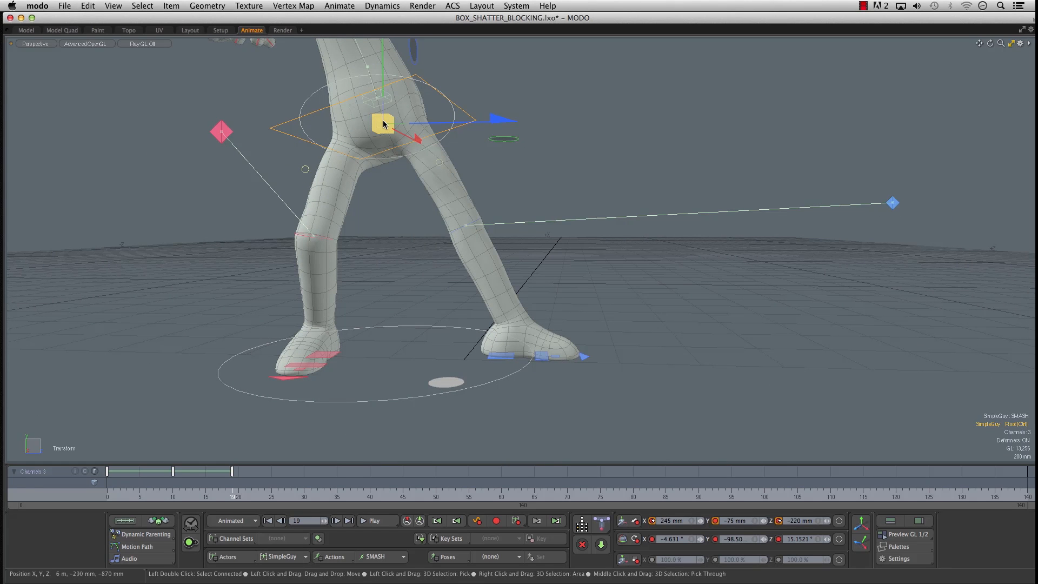
{"action": "left_click_drag", "start_coordinate": [383, 124], "coordinate": [379, 127]}
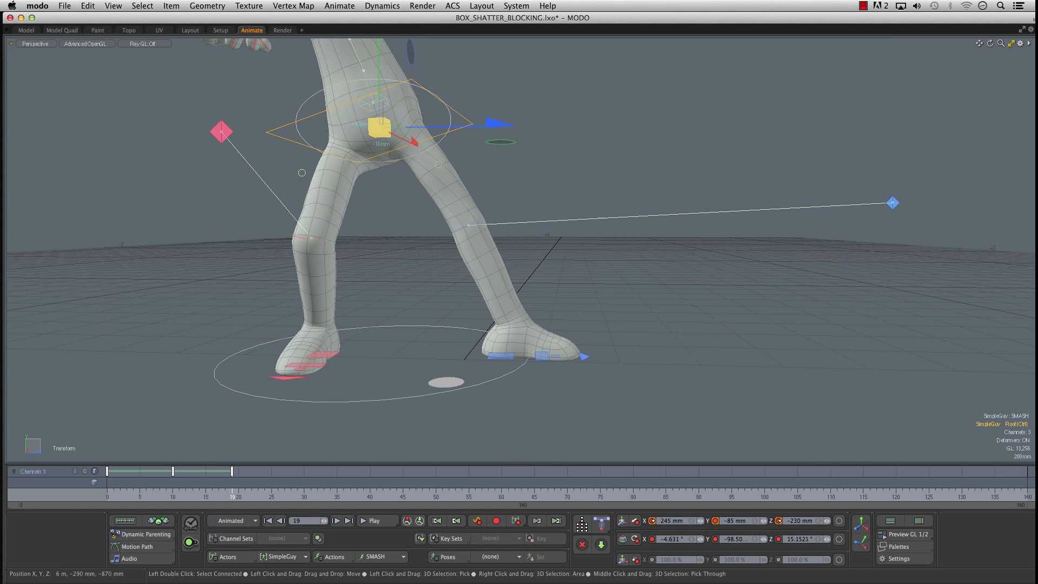
{"action": "left_click_drag", "start_coordinate": [449, 205], "coordinate": [423, 204], "text": "alt"}
- Rotate the root control to refine the forward lean of the body at frame 19
{"action": "key", "text": "e"}
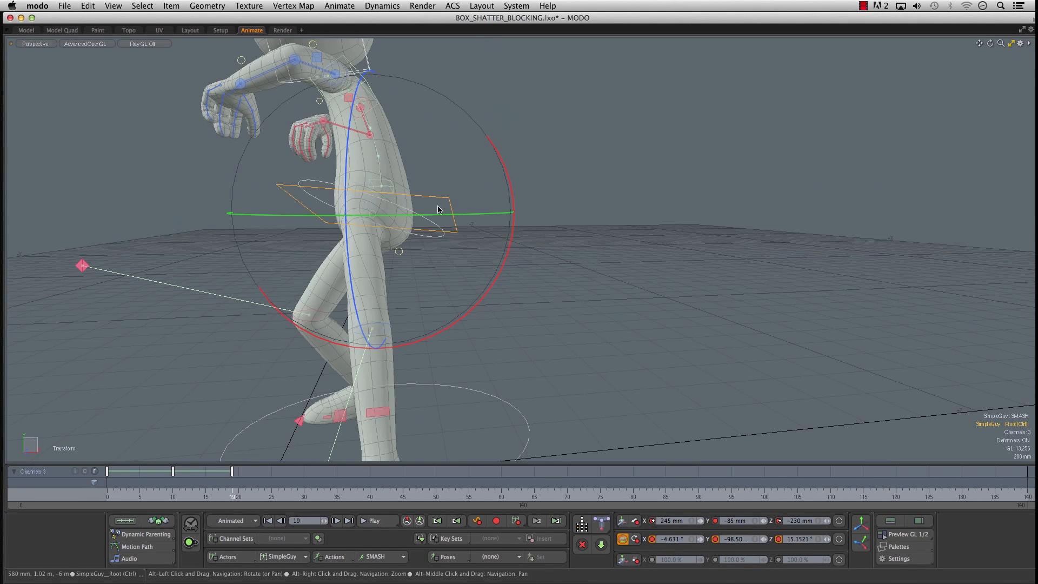
{"action": "left_click_drag", "start_coordinate": [505, 165], "coordinate": [471, 163]}
{"action": "mouse_move", "coordinate": [393, 216]}
{"action": "left_mouse_down"}
{"action": "mouse_move", "coordinate": [421, 216]}
{"action": "mouse_move", "coordinate": [408, 216]}
{"action": "left_mouse_up"}
{"action": "left_click_drag", "start_coordinate": [295, 213], "coordinate": [392, 236], "text": "alt"}
- Rotate the right arm controls to bring the right hand up in front of the chest near the chin
{"action": "left_click", "coordinate": [326, 199]}
{"action": "left_click_drag", "start_coordinate": [405, 162], "coordinate": [373, 106]}
{"action": "left_click_drag", "start_coordinate": [209, 344], "coordinate": [259, 366]}
{"action": "left_click_drag", "start_coordinate": [297, 147], "coordinate": [329, 131]}
{"action": "left_click_drag", "start_coordinate": [329, 132], "coordinate": [302, 138], "text": "alt"}
{"action": "key", "text": "q"}
- Rotate the head control at frame 19 to about X 15.4°, Y 6° and Z 11.4°
{"action": "mouse_move", "coordinate": [456, 100]}
{"action": "left_mouse_down", "text": "alt"}
{"action": "mouse_move", "coordinate": [491, 90]}
{"action": "mouse_move", "coordinate": [455, 89]}
{"action": "left_mouse_up", "text": "alt"}
{"action": "left_click", "coordinate": [451, 76]}
{"action": "left_click_drag", "start_coordinate": [522, 112], "coordinate": [533, 119]}
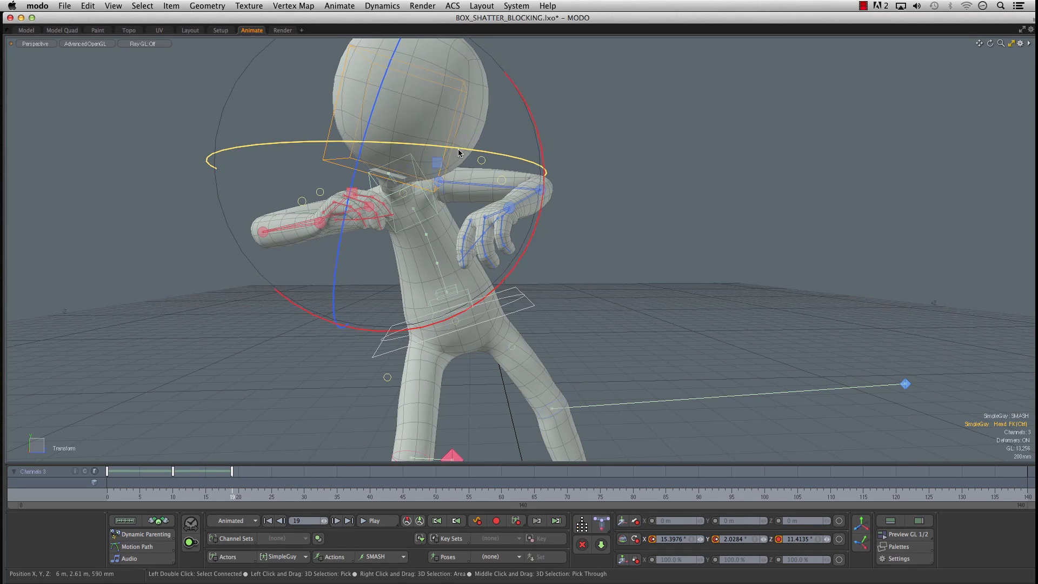
{"action": "left_click_drag", "start_coordinate": [435, 209], "coordinate": [335, 264], "text": "alt"}
{"action": "left_click_drag", "start_coordinate": [268, 266], "coordinate": [246, 287], "text": "alt"}
{"action": "right_click_drag", "start_coordinate": [245, 287], "coordinate": [264, 271], "text": "alt"}
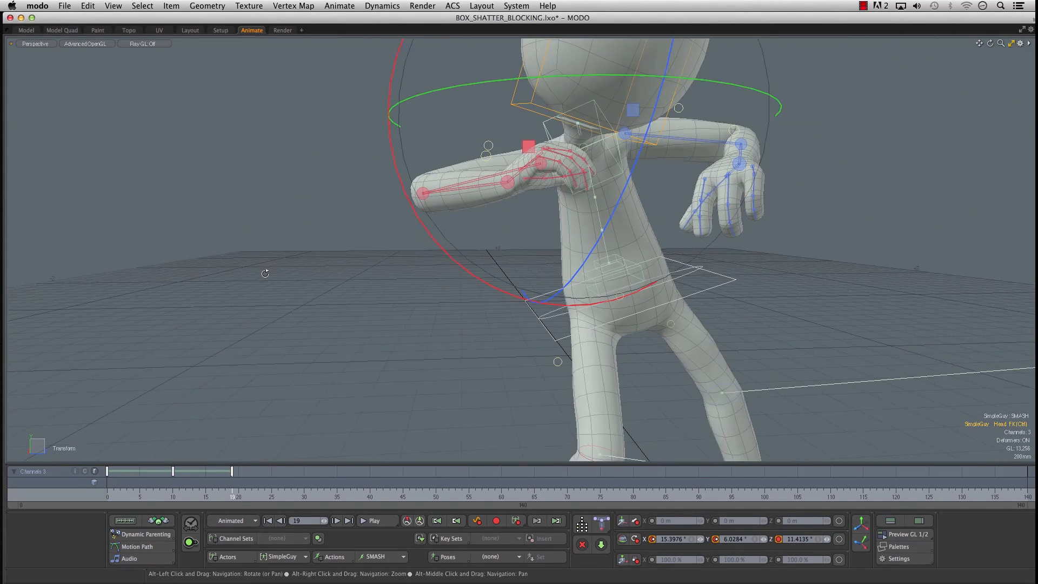
{"action": "middle_click_drag", "start_coordinate": [264, 271], "coordinate": [248, 273], "text": "alt"}
{"action": "key", "text": "space"}
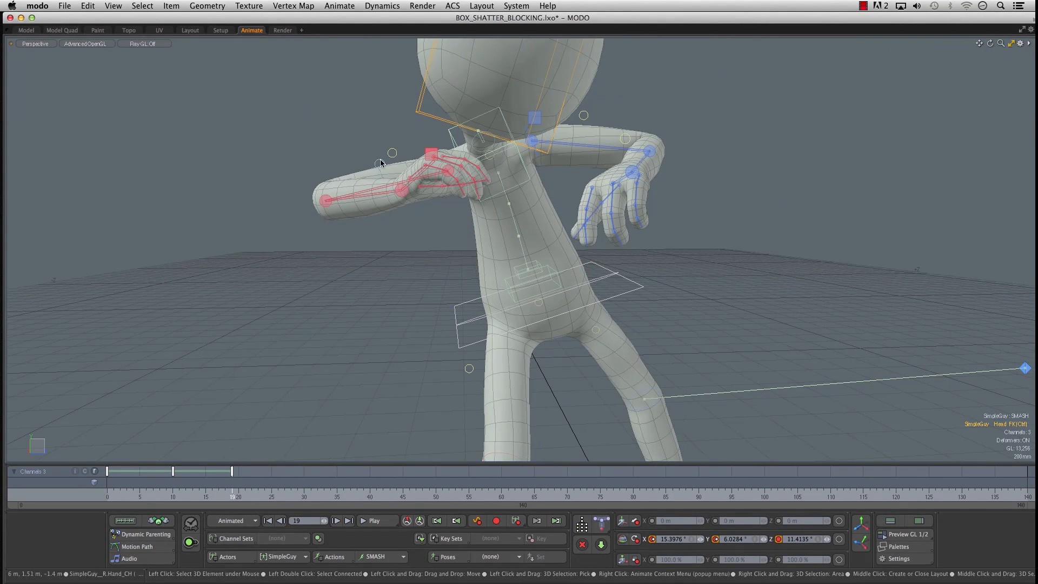
- Curl the right hand's index, middle and ring bends to about 0.64, 0.69 and 0.70, and rotate the thumb joint to 45.5° in X
{"action": "left_click", "coordinate": [444, 164]}
{"action": "left_click_drag", "start_coordinate": [541, 159], "coordinate": [713, 118]}
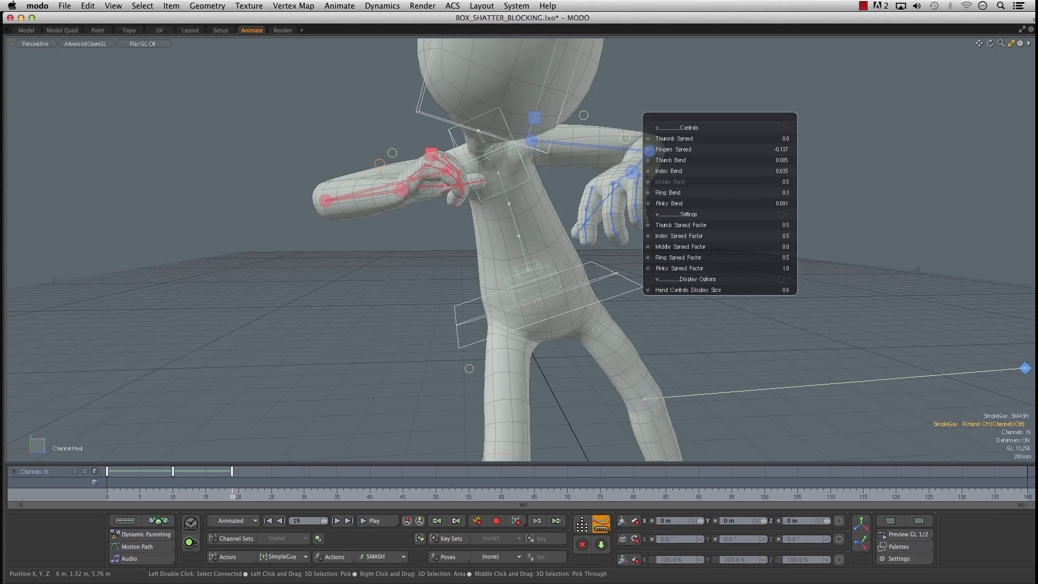
{"action": "left_click_drag", "start_coordinate": [517, 221], "coordinate": [417, 224], "text": "alt"}
{"action": "scroll", "coordinate": [494, 222], "scroll_direction": "down", "scroll_amount": 5}
{"action": "scroll", "coordinate": [417, 224], "scroll_direction": "up", "scroll_amount": 6}
{"action": "left_click", "coordinate": [563, 166]}
{"action": "key", "text": "shift+a"}
{"action": "left_click_drag", "start_coordinate": [508, 222], "coordinate": [540, 220], "text": "alt"}
{"action": "scroll", "coordinate": [503, 224], "scroll_direction": "down", "scroll_amount": 6}
{"action": "left_click_drag", "start_coordinate": [487, 246], "coordinate": [478, 275], "text": "alt"}
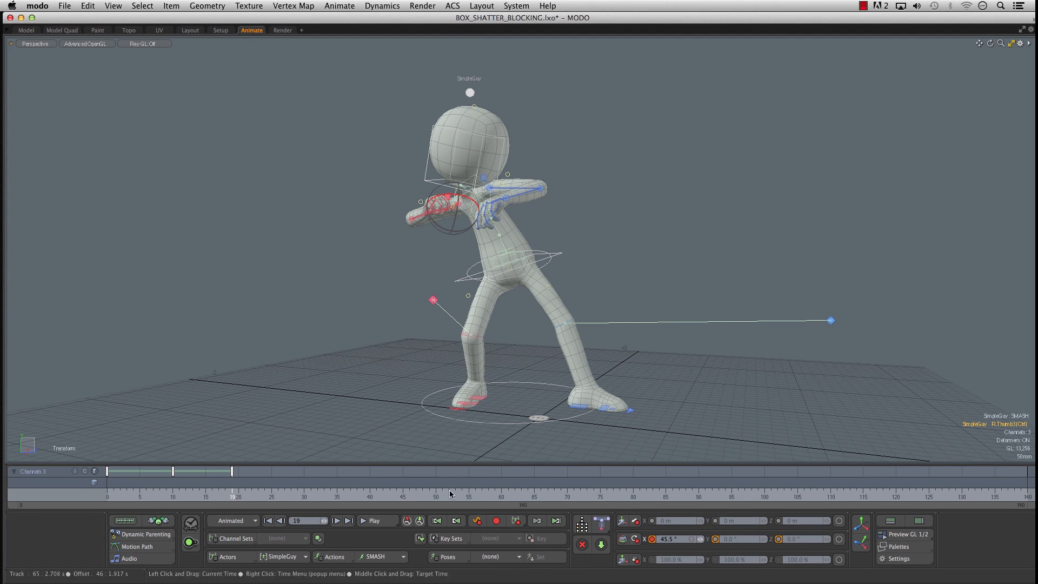
- Scrub through the keyed poses from frame 0 to 20 and return to frame 19
{"action": "left_click_drag", "start_coordinate": [114, 499], "coordinate": [239, 499]}
{"action": "left_click_drag", "start_coordinate": [109, 499], "coordinate": [199, 499]}
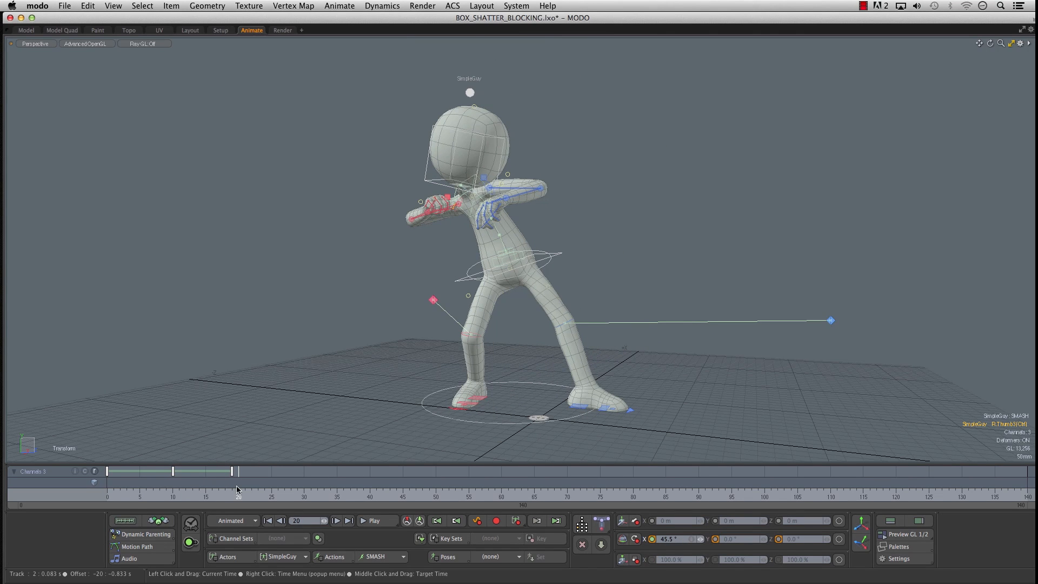
{"action": "mouse_move", "coordinate": [237, 490]}
{"action": "left_mouse_down"}
{"action": "mouse_move", "coordinate": [168, 490]}
{"action": "mouse_move", "coordinate": [232, 490]}
{"action": "left_mouse_up"}
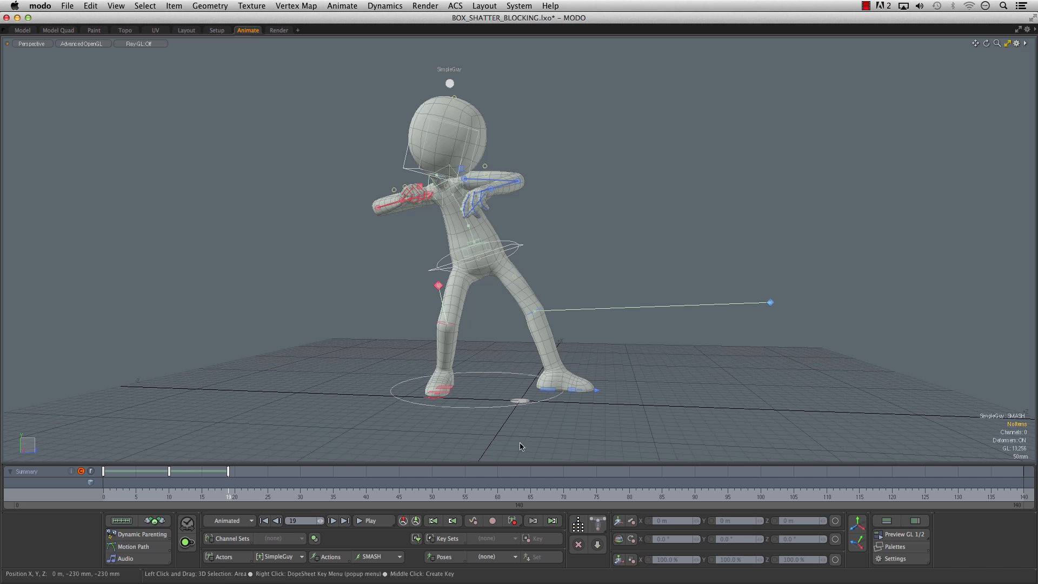
- Return to frame 0 and set the SMASH action's interpolation to Linear
{"action": "left_click", "coordinate": [333, 559]}
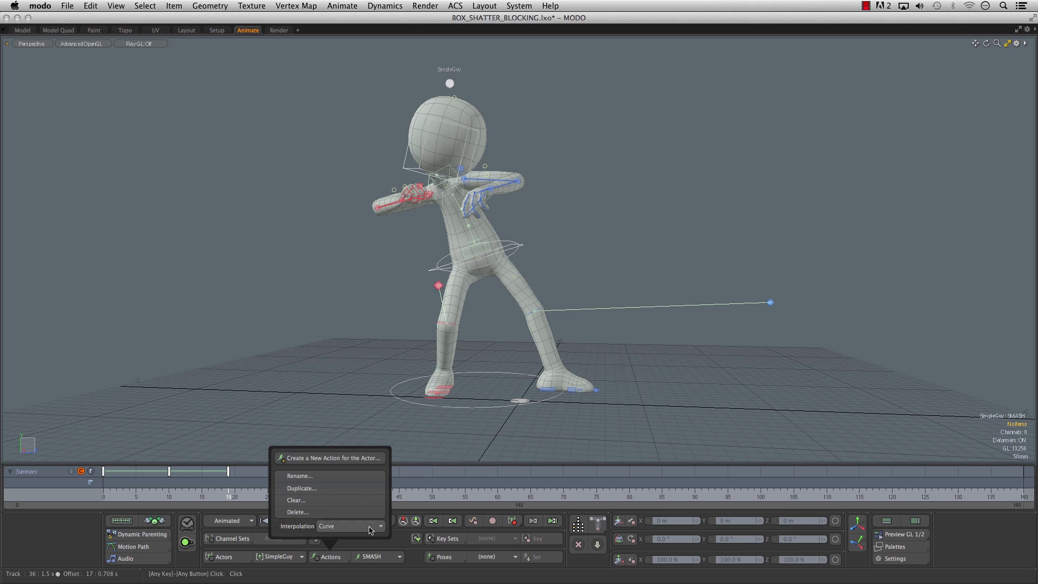
{"action": "mouse_move", "coordinate": [115, 493]}
{"action": "left_mouse_down"}
{"action": "mouse_move", "coordinate": [234, 495]}
{"action": "mouse_move", "coordinate": [104, 494]}
{"action": "left_mouse_up"}
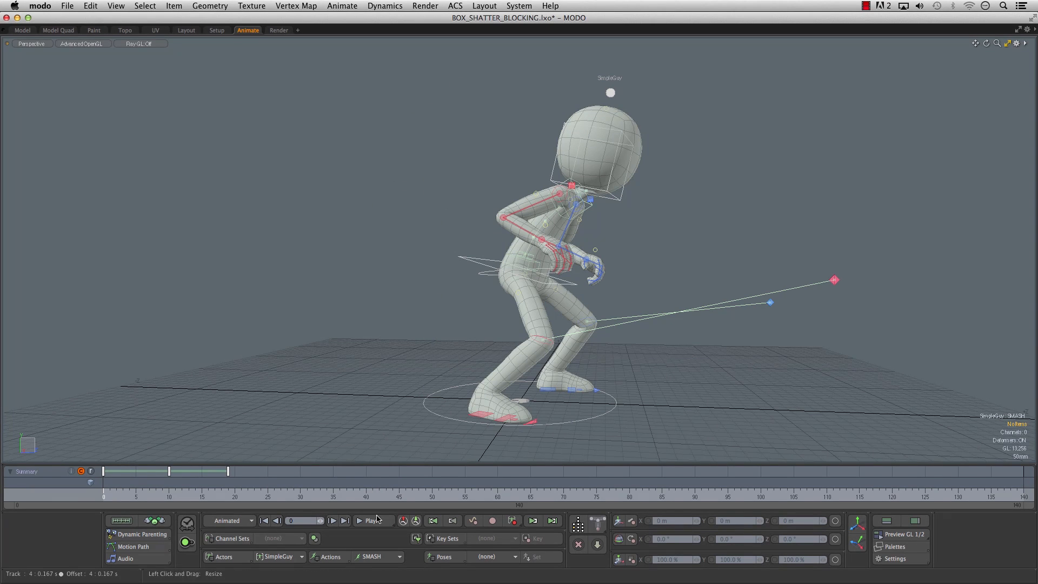
{"action": "left_click", "coordinate": [339, 559]}
{"action": "left_click", "coordinate": [334, 526]}
{"action": "left_click", "coordinate": [342, 532]}
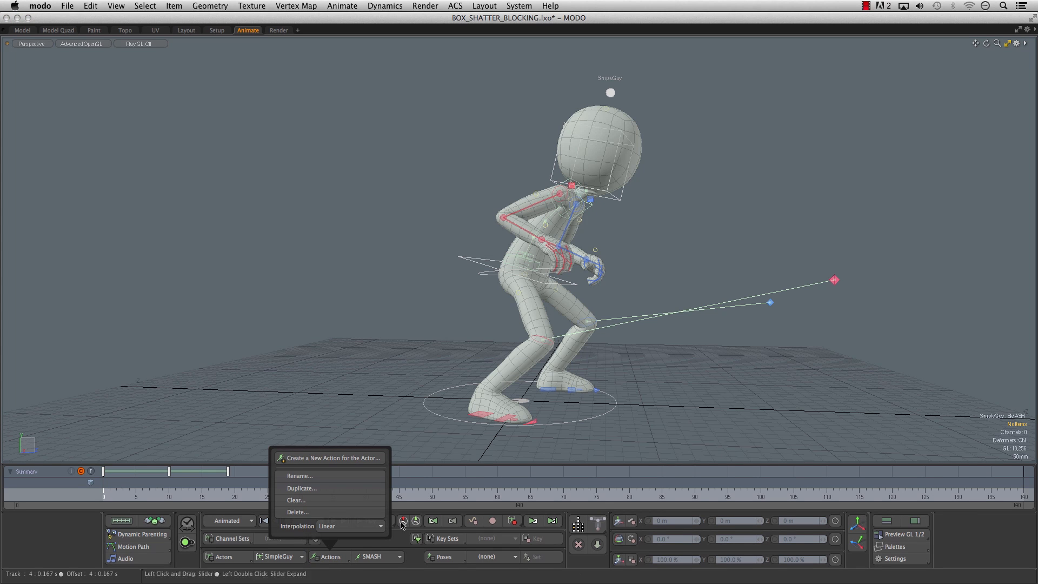
- Display the action's animation curves, scrub through the linear motion and return to frame 0
{"action": "left_click", "coordinate": [891, 521]}
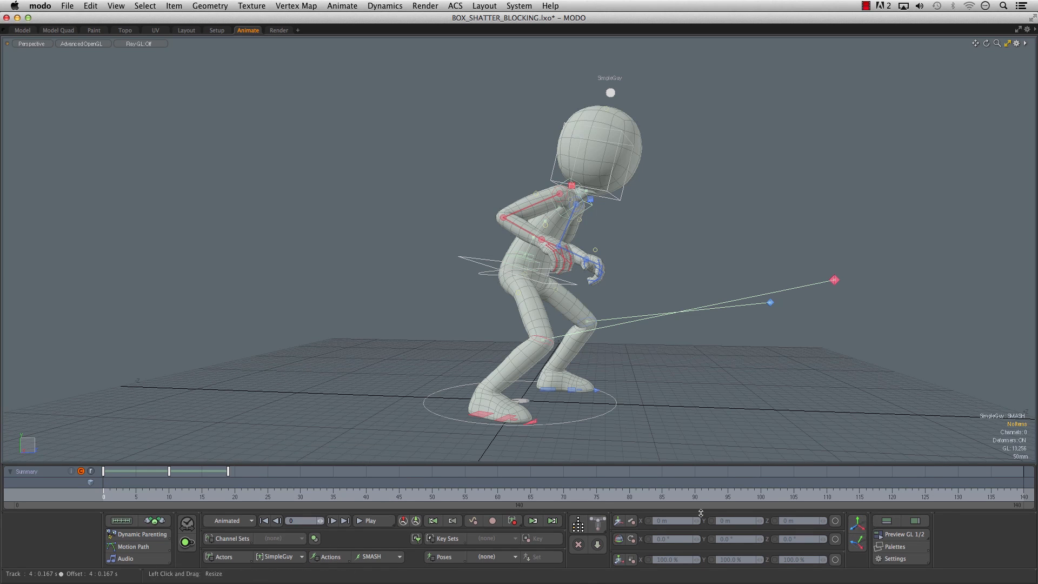
{"action": "left_click", "coordinate": [886, 521]}
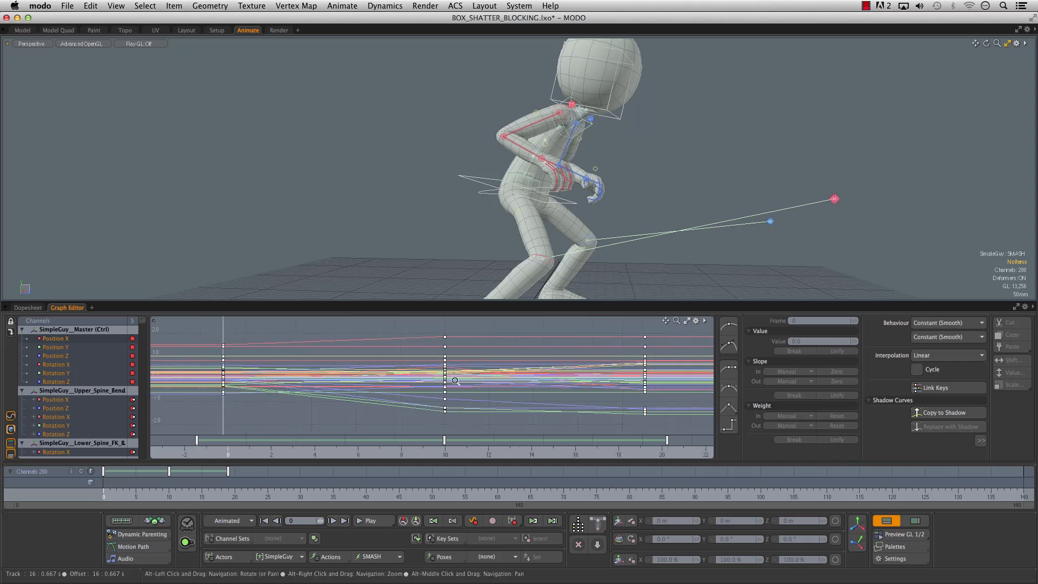
{"action": "right_click_drag", "start_coordinate": [296, 378], "coordinate": [197, 385], "text": "alt"}
{"action": "left_click_drag", "start_coordinate": [107, 493], "coordinate": [222, 493]}
{"action": "left_click", "coordinate": [264, 521]}
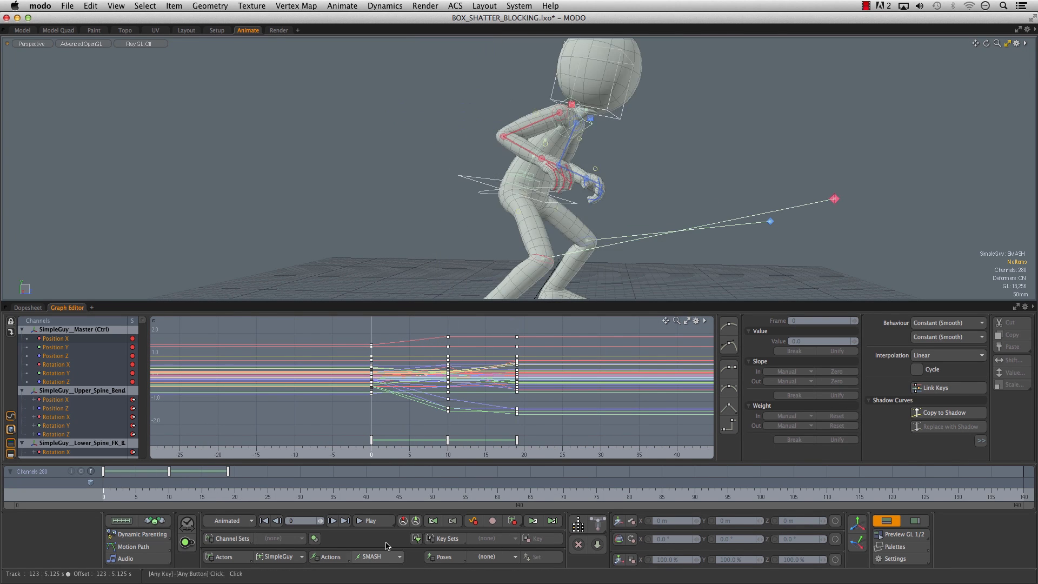
- Set the SMASH action's interpolation to Stepped, check it by scrubbing, and hide the animation curves
{"action": "left_click", "coordinate": [322, 557]}
{"action": "left_click", "coordinate": [332, 526]}
{"action": "left_click", "coordinate": [333, 535]}
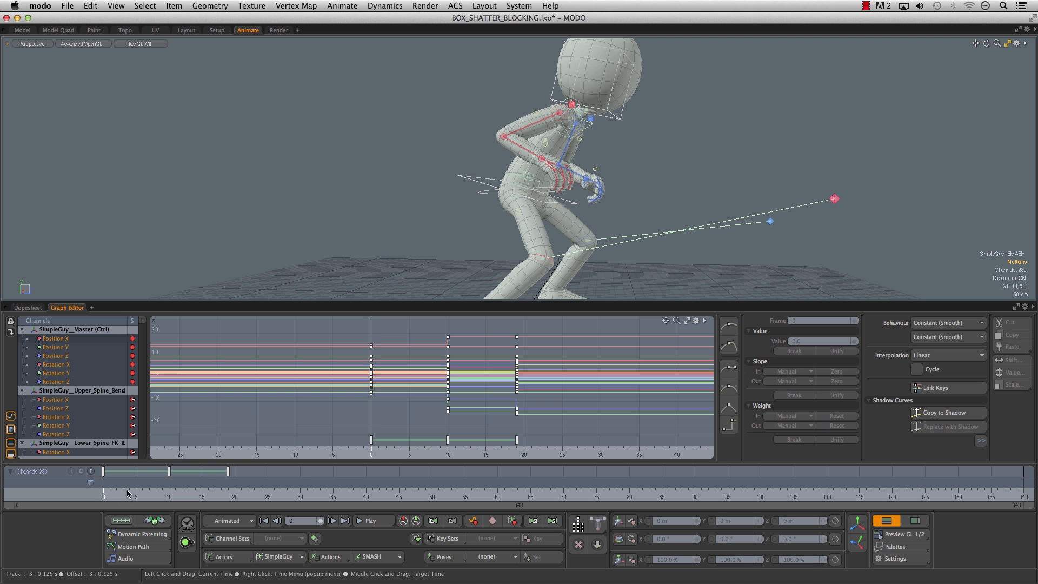
{"action": "left_click_drag", "start_coordinate": [156, 493], "coordinate": [104, 493]}
{"action": "left_click", "coordinate": [887, 520]}
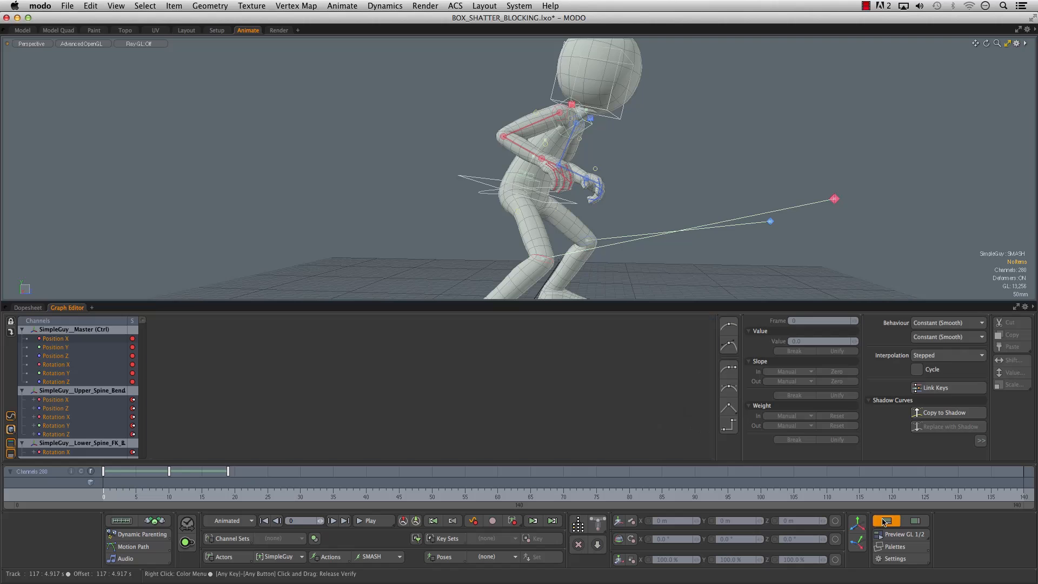
- Move the frame 19 key to frame 20 and duplicate its pose to a new key at frame 30
{"action": "left_click_drag", "start_coordinate": [620, 337], "coordinate": [554, 331], "text": "alt+shift"}
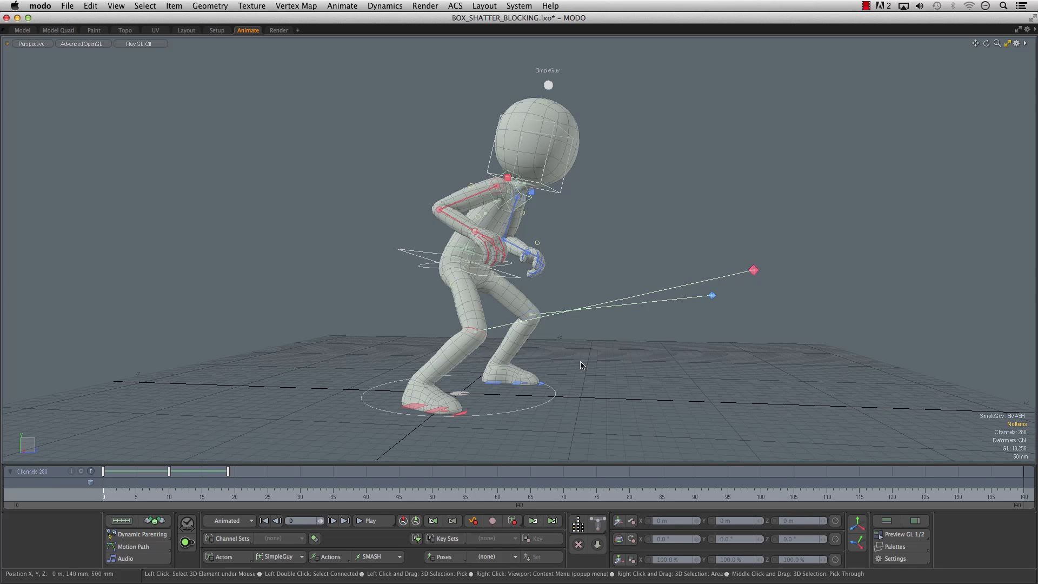
{"action": "left_click_drag", "start_coordinate": [581, 367], "coordinate": [558, 356], "text": "alt+shift"}
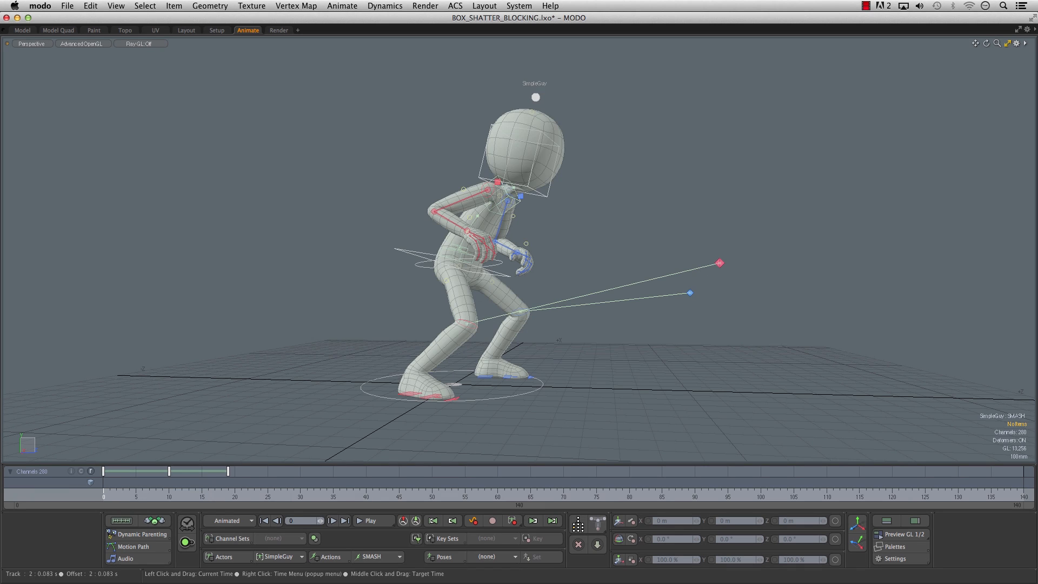
{"action": "left_click", "coordinate": [189, 497]}
{"action": "left_click_drag", "start_coordinate": [222, 497], "coordinate": [241, 497]}
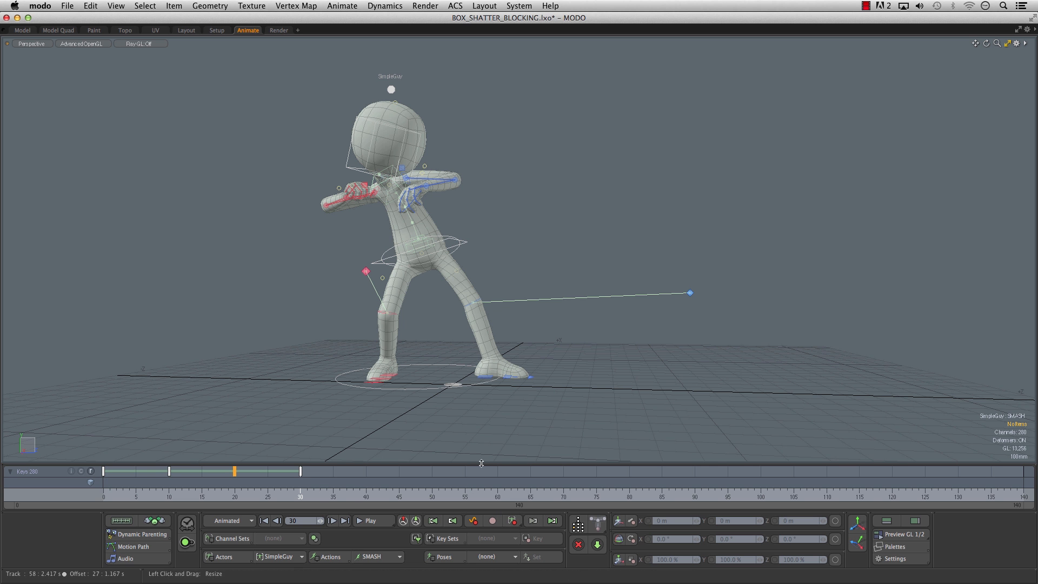
- Examine the stepped animation curves across the keys at frames 0, 10, 20 and 30
{"action": "left_click", "coordinate": [886, 521]}
{"action": "left_click", "coordinate": [896, 521]}
{"action": "right_click_drag", "start_coordinate": [592, 393], "coordinate": [516, 406], "text": "alt"}
{"action": "left_click_drag", "start_coordinate": [485, 379], "coordinate": [441, 379], "text": "alt"}
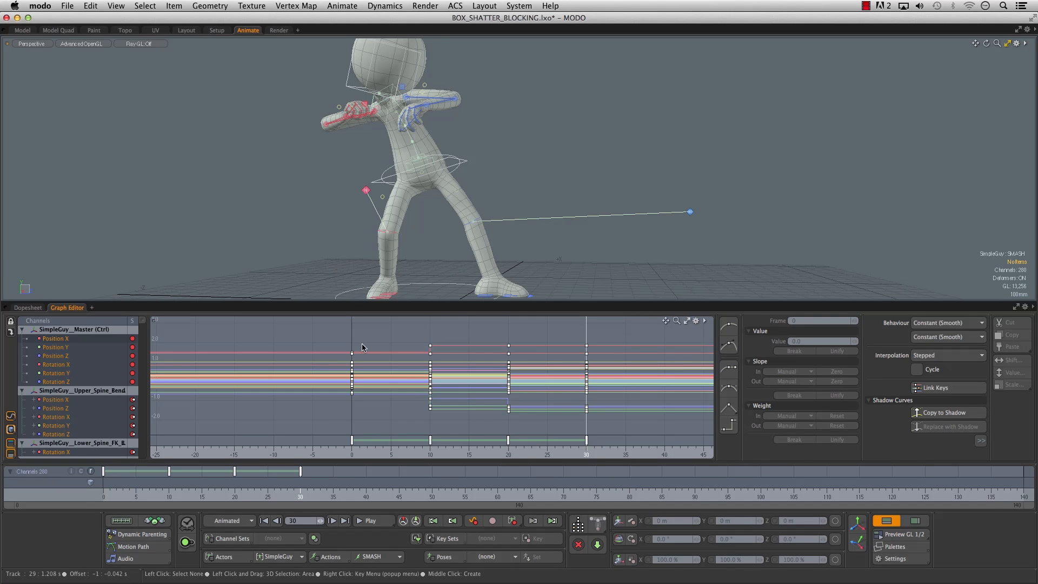
{"action": "left_click", "coordinate": [887, 520]}
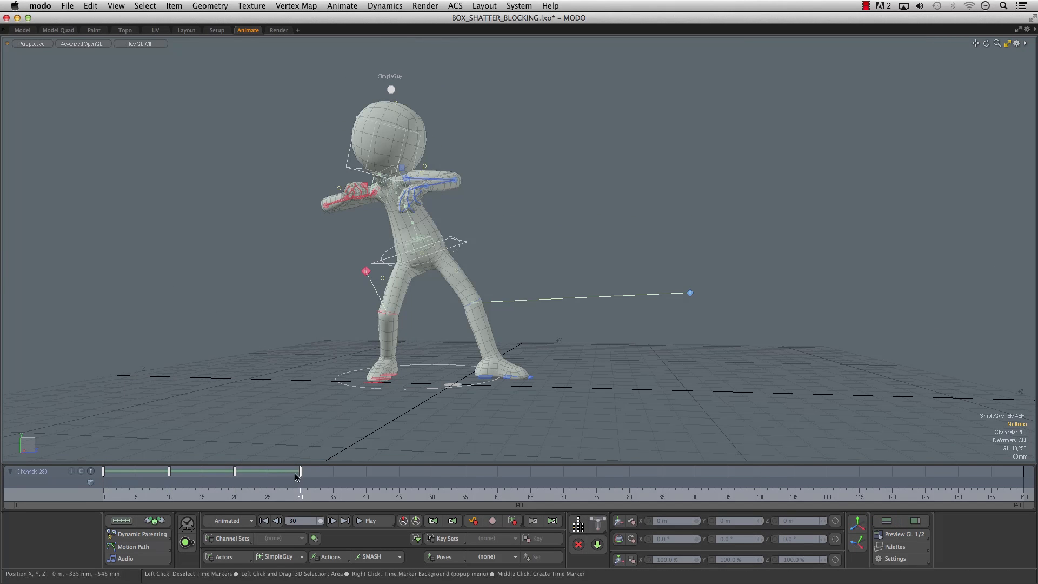
- Move and rotate the root control at frame 30 to throw the body forward, using the local action axes
{"action": "left_click_drag", "start_coordinate": [223, 295], "coordinate": [88, 313], "text": "alt"}
{"action": "left_click", "coordinate": [458, 233]}
{"action": "left_click_drag", "start_coordinate": [457, 233], "coordinate": [468, 271], "text": "alt"}
{"action": "key", "text": "w"}
{"action": "left_click_drag", "start_coordinate": [414, 252], "coordinate": [493, 277]}
{"action": "key", "text": "e"}
{"action": "left_click_drag", "start_coordinate": [493, 276], "coordinate": [546, 236], "text": "ctrl+alt"}
{"action": "left_click", "coordinate": [859, 544]}
{"action": "left_click_drag", "start_coordinate": [461, 255], "coordinate": [540, 271]}
- Rotate the right foot controls to lift the heel and bend the foot onto its toes
{"action": "left_click", "coordinate": [376, 402]}
{"action": "key", "text": "e"}
{"action": "left_click_drag", "start_coordinate": [328, 420], "coordinate": [423, 384]}
{"action": "left_click", "coordinate": [412, 375]}
{"action": "key", "text": "e"}
{"action": "left_click_drag", "start_coordinate": [437, 330], "coordinate": [419, 370]}
- Move the left heel control forward to about X 188 mm and Z 335 mm
{"action": "left_click", "coordinate": [296, 222]}
{"action": "key", "text": "w"}
{"action": "left_click_drag", "start_coordinate": [297, 222], "coordinate": [856, 403]}
{"action": "left_click", "coordinate": [734, 408]}
{"action": "key", "text": "super+z"}
- Rotate the root control to about X 25.4°, Y 1.5°, Z 9.9° and shift it to about X 245 mm, Y -113 mm, Z 124 mm
{"action": "left_click_drag", "start_coordinate": [768, 293], "coordinate": [718, 319], "text": "alt+shift"}
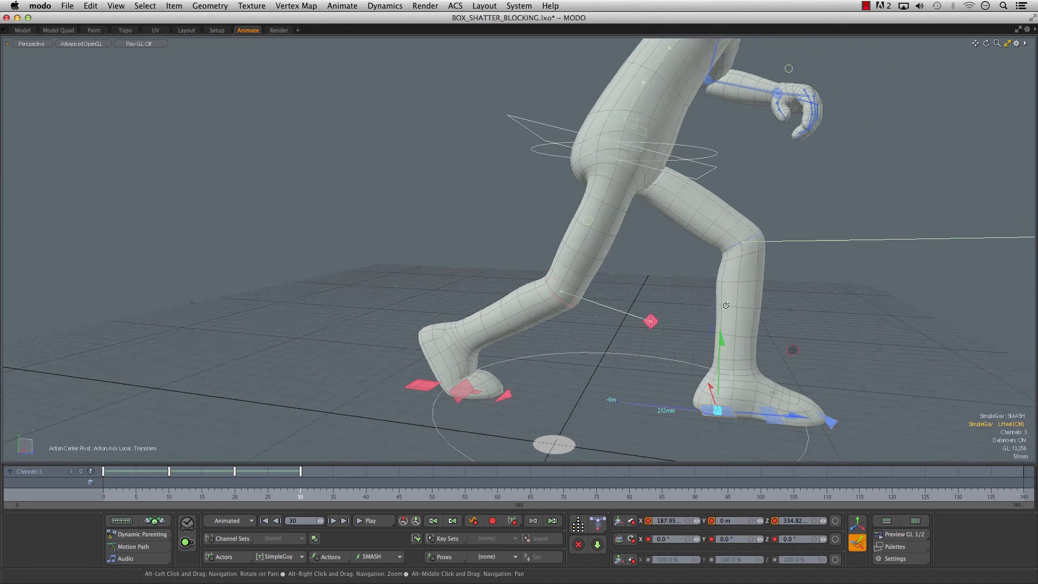
{"action": "left_click", "coordinate": [710, 169]}
{"action": "key", "text": "e"}
{"action": "mouse_move", "coordinate": [563, 168]}
{"action": "left_mouse_down", "text": "alt"}
{"action": "mouse_move", "coordinate": [559, 194]}
{"action": "mouse_move", "coordinate": [565, 178]}
{"action": "left_mouse_up", "text": "alt"}
{"action": "left_click_drag", "start_coordinate": [576, 113], "coordinate": [559, 187]}
{"action": "key", "text": "w"}
{"action": "left_click_drag", "start_coordinate": [485, 220], "coordinate": [386, 252]}
{"action": "key", "text": "q"}
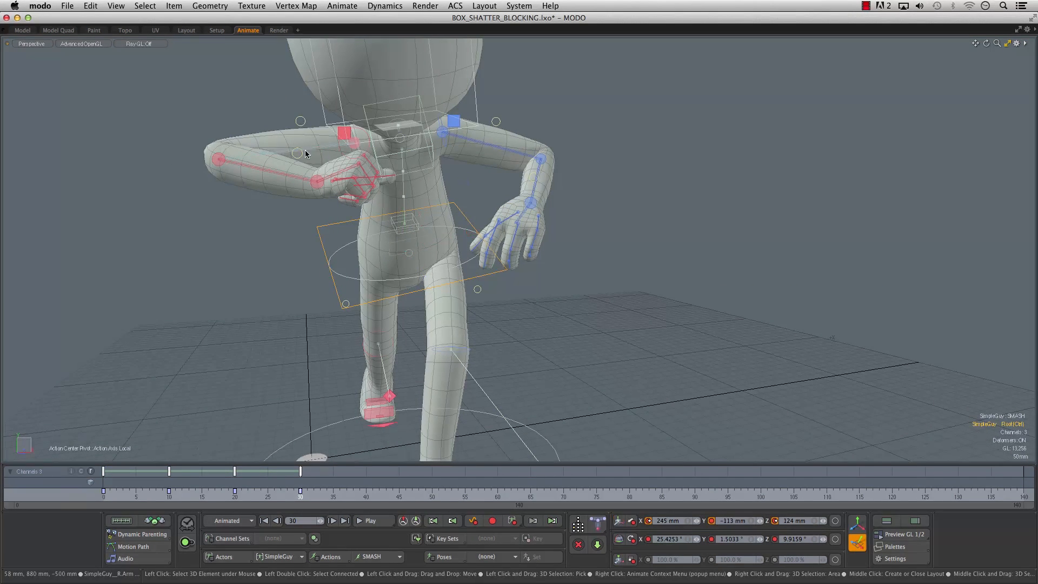
- Rotate the right forearm at frame 30 to straighten the arm outward
{"action": "left_click", "coordinate": [268, 167]}
{"action": "key", "text": "e"}
{"action": "left_click_drag", "start_coordinate": [300, 203], "coordinate": [12, 153]}
{"action": "left_click_drag", "start_coordinate": [108, 168], "coordinate": [157, 172], "text": "alt"}
{"action": "key", "text": "q"}
- Rotate the right hand control at the end of the extended arm, undoing the first attempt
{"action": "left_click", "coordinate": [227, 182]}
{"action": "key", "text": "e"}
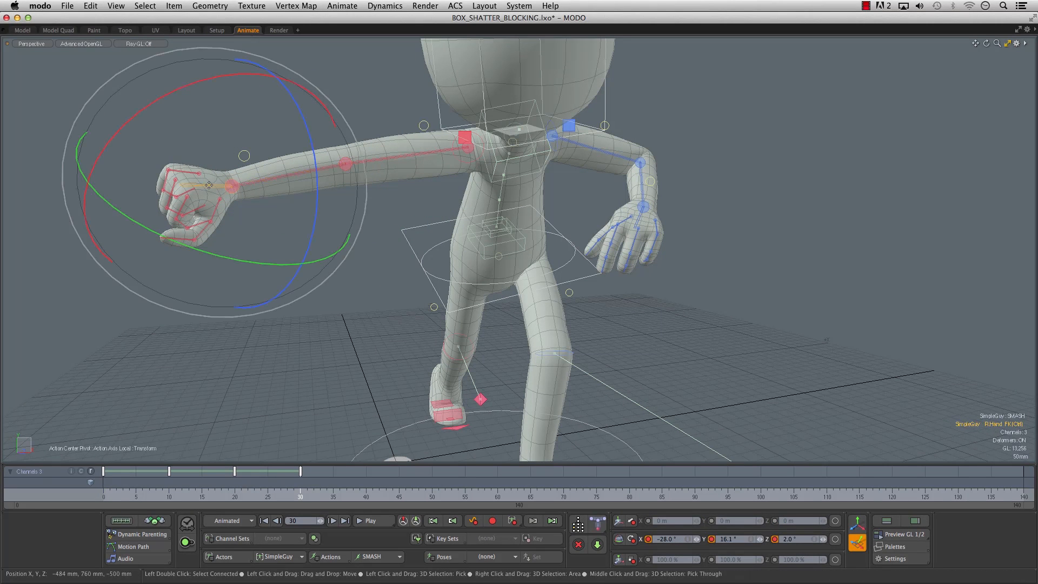
{"action": "left_click_drag", "start_coordinate": [156, 97], "coordinate": [283, 92]}
{"action": "key", "text": "super+z"}
{"action": "key", "text": "w"}
{"action": "key", "text": "e"}
{"action": "left_click_drag", "start_coordinate": [283, 92], "coordinate": [343, 204], "text": "alt"}
{"action": "key", "text": "q"}
- Straighten the right hand's curled fingers and increase their spread to open the fist
{"action": "mouse_move", "coordinate": [295, 175]}
{"action": "left_mouse_down", "text": "alt"}
{"action": "mouse_move", "coordinate": [277, 168]}
{"action": "mouse_move", "coordinate": [297, 180]}
{"action": "left_mouse_up", "text": "alt"}
{"action": "left_click", "coordinate": [383, 175]}
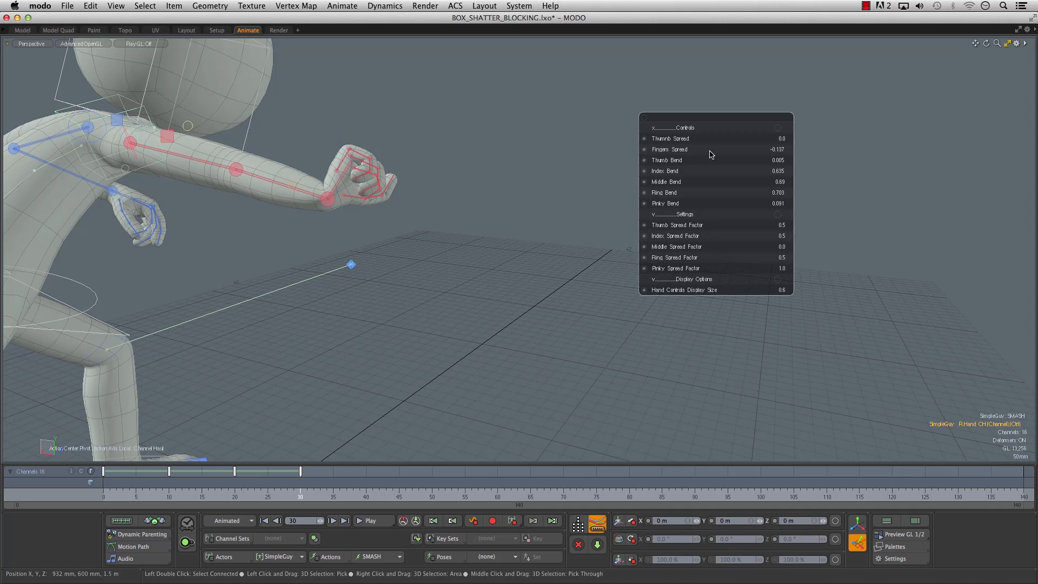
{"action": "left_click_drag", "start_coordinate": [661, 172], "coordinate": [584, 172]}
{"action": "left_click_drag", "start_coordinate": [663, 183], "coordinate": [587, 194]}
{"action": "left_click_drag", "start_coordinate": [433, 200], "coordinate": [304, 197], "text": "alt"}
{"action": "left_click_drag", "start_coordinate": [658, 154], "coordinate": [738, 168]}
- Adjust the right thumb's rotation and spread to finish the open palm
{"action": "left_click", "coordinate": [346, 186]}
{"action": "left_click_drag", "start_coordinate": [465, 146], "coordinate": [479, 184]}
{"action": "left_click", "coordinate": [272, 158]}
{"action": "left_click_drag", "start_coordinate": [274, 179], "coordinate": [206, 178], "text": "alt"}
{"action": "left_click_drag", "start_coordinate": [659, 141], "coordinate": [773, 143]}
{"action": "left_click_drag", "start_coordinate": [216, 179], "coordinate": [637, 260], "text": "alt"}
- Rotate the right arm's space offset control to about X -156°, Y -84° and Z -54°, raising the open hand in front
{"action": "left_click", "coordinate": [425, 144]}
{"action": "left_click_drag", "start_coordinate": [514, 262], "coordinate": [619, 125]}
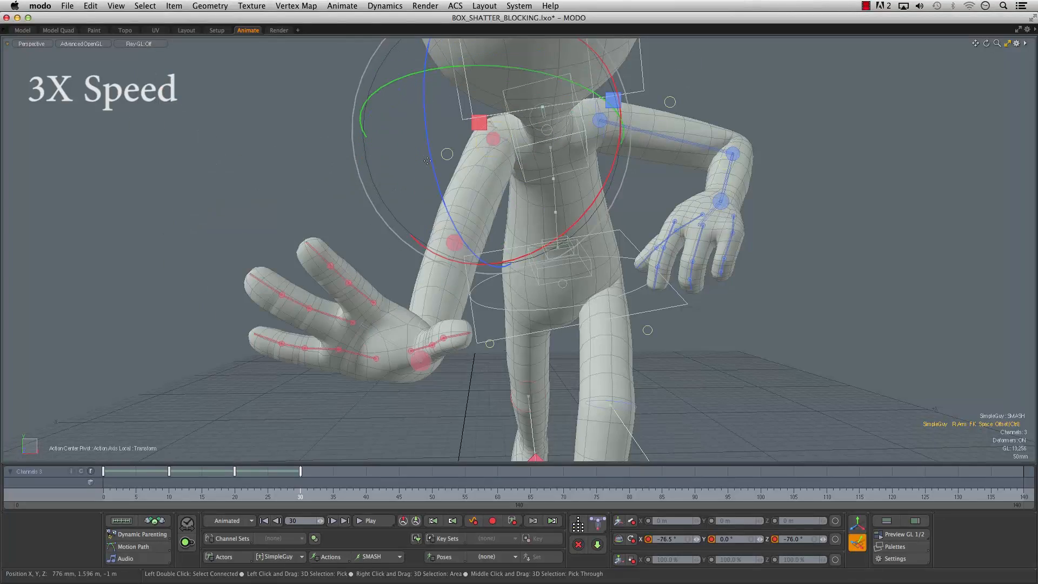
{"action": "left_click_drag", "start_coordinate": [432, 216], "coordinate": [414, 129]}
{"action": "scroll", "coordinate": [583, 151], "scroll_direction": "down", "scroll_amount": 3}
{"action": "mouse_move", "coordinate": [584, 152]}
{"action": "left_mouse_down", "text": "alt"}
{"action": "mouse_move", "coordinate": [292, 140]}
{"action": "mouse_move", "coordinate": [587, 135]}
{"action": "left_mouse_up", "text": "alt"}
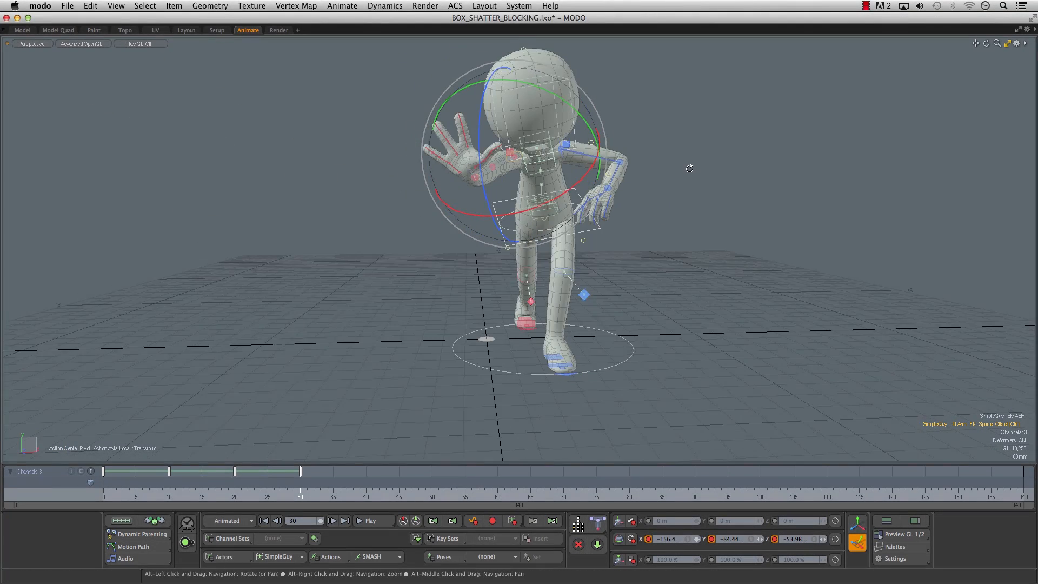
- Rotate the root control to about X 25°, Y 5.8°, Z 0.9° and move it to about X 250 mm, Y -118 mm, Z 104 mm
{"action": "left_click_drag", "start_coordinate": [691, 167], "coordinate": [703, 165], "text": "alt"}
{"action": "left_click", "coordinate": [576, 235]}
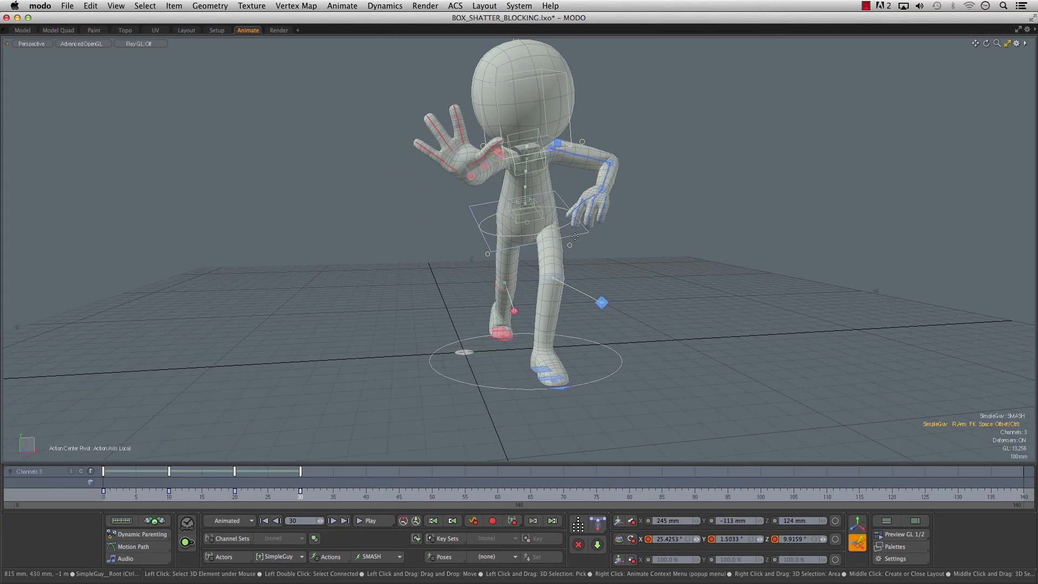
{"action": "left_click_drag", "start_coordinate": [635, 235], "coordinate": [598, 232], "text": "alt"}
{"action": "key", "text": "e"}
{"action": "left_click_drag", "start_coordinate": [558, 154], "coordinate": [571, 157]}
{"action": "key", "text": "w"}
{"action": "mouse_move", "coordinate": [526, 219]}
{"action": "left_mouse_down"}
{"action": "mouse_move", "coordinate": [623, 241]}
{"action": "mouse_move", "coordinate": [665, 236]}
{"action": "mouse_move", "coordinate": [527, 223]}
{"action": "left_mouse_up"}
{"action": "left_click_drag", "start_coordinate": [524, 225], "coordinate": [524, 220]}
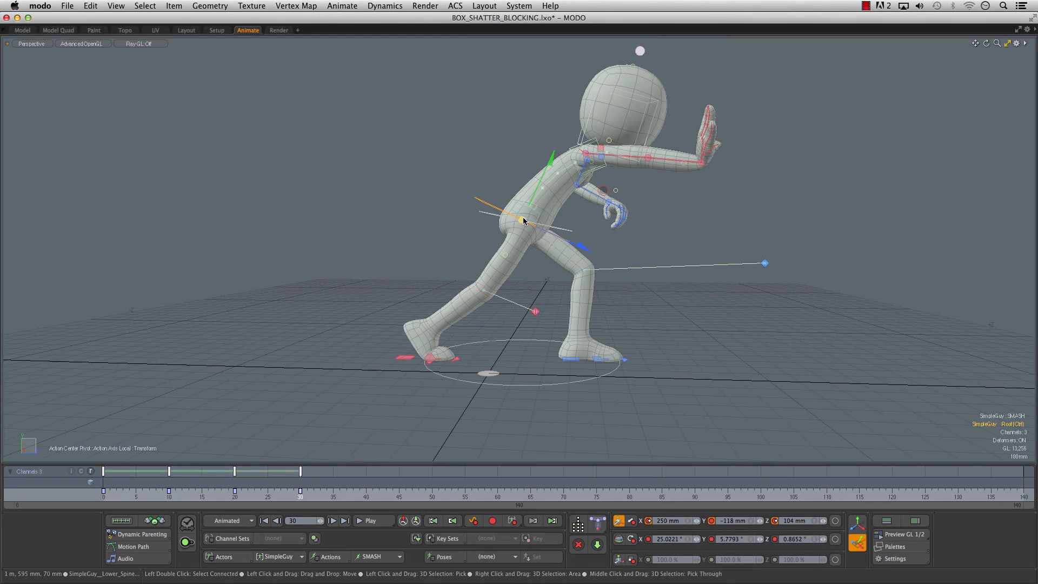
- Lean the root control forward to about 32° in X and shift it to about Y -133 mm and Z 109 mm
{"action": "key", "text": "e"}
{"action": "left_click_drag", "start_coordinate": [531, 143], "coordinate": [542, 145]}
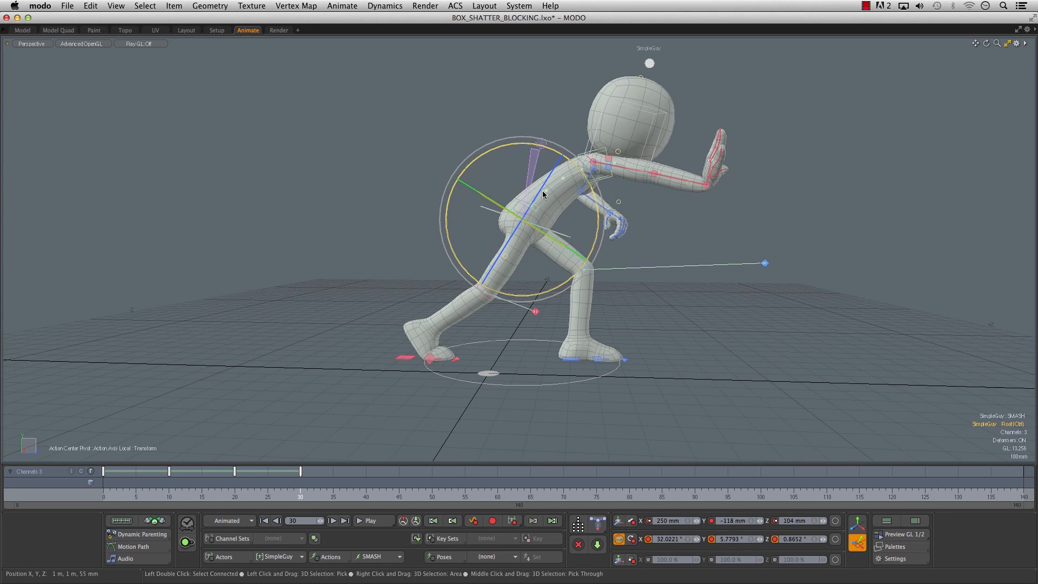
{"action": "key", "text": "w"}
{"action": "left_click_drag", "start_coordinate": [524, 222], "coordinate": [510, 162]}
{"action": "key", "text": "space"}
- Move the left shoulder and rotate the left upper arm to swing the arm back behind the body
{"action": "mouse_move", "coordinate": [511, 162]}
{"action": "right_mouse_down", "text": "alt"}
{"action": "mouse_move", "coordinate": [572, 167]}
{"action": "mouse_move", "coordinate": [521, 161]}
{"action": "right_mouse_up", "text": "alt"}
{"action": "left_click", "coordinate": [466, 163]}
{"action": "key", "text": "w"}
{"action": "left_click_drag", "start_coordinate": [486, 176], "coordinate": [512, 160], "text": "alt"}
{"action": "left_click", "coordinate": [535, 174]}
{"action": "key", "text": "e"}
{"action": "left_click_drag", "start_coordinate": [614, 153], "coordinate": [619, 86]}
{"action": "left_click_drag", "start_coordinate": [535, 144], "coordinate": [574, 156]}
- Rotate the left forearm and hand controls to bend the arm behind the hips
{"action": "left_click_drag", "start_coordinate": [719, 167], "coordinate": [524, 167], "text": "alt"}
{"action": "left_click_drag", "start_coordinate": [447, 220], "coordinate": [474, 256]}
{"action": "left_click_drag", "start_coordinate": [546, 227], "coordinate": [481, 228], "text": "alt"}
{"action": "left_click_drag", "start_coordinate": [532, 127], "coordinate": [546, 132]}
{"action": "left_click", "coordinate": [615, 166]}
{"action": "left_click_drag", "start_coordinate": [673, 190], "coordinate": [708, 145]}
{"action": "left_click_drag", "start_coordinate": [705, 209], "coordinate": [586, 213], "text": "alt"}
- Move the shoulder control to refine how the shoulders sit in the pushing pose
{"action": "left_click", "coordinate": [529, 151]}
{"action": "key", "text": "w"}
{"action": "left_click_drag", "start_coordinate": [530, 157], "coordinate": [506, 158], "text": "alt"}
{"action": "mouse_move", "coordinate": [487, 159]}
{"action": "left_mouse_down"}
{"action": "mouse_move", "coordinate": [470, 167]}
{"action": "mouse_move", "coordinate": [505, 169]}
{"action": "left_mouse_up"}
{"action": "left_click_drag", "start_coordinate": [559, 189], "coordinate": [448, 196], "text": "alt"}
- Tilt the head control to about -4.6° in Z at frame 30
{"action": "left_click", "coordinate": [560, 68]}
{"action": "left_click_drag", "start_coordinate": [563, 65], "coordinate": [589, 71]}
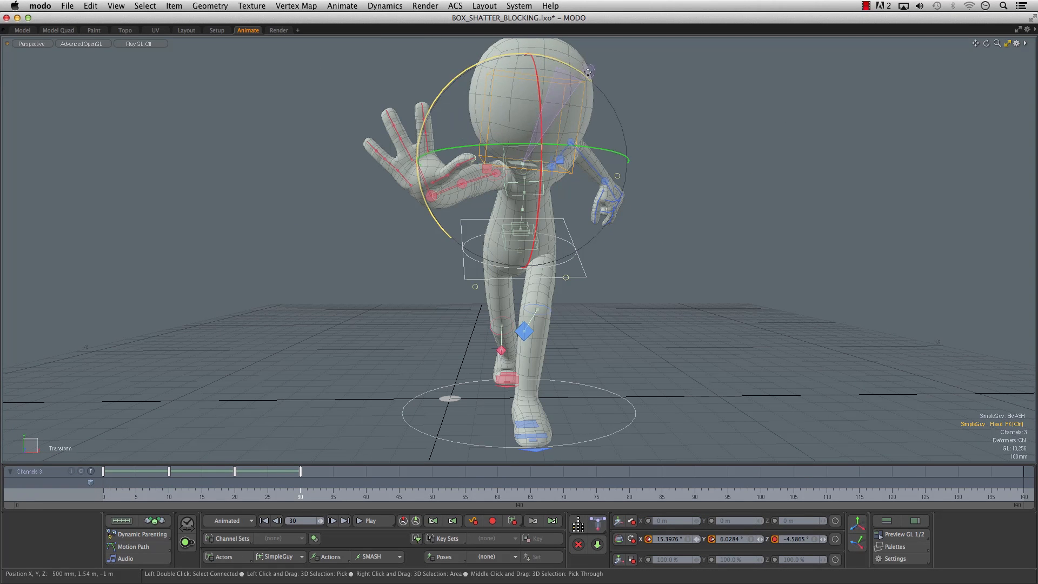
{"action": "key", "text": "space"}
- Rotate the right upper arm control to about X 16.6°, Y -22° and Z 37° to aim the outstretched arm
{"action": "left_click_drag", "start_coordinate": [453, 177], "coordinate": [416, 189], "text": "alt"}
{"action": "left_click", "coordinate": [480, 178]}
{"action": "left_click_drag", "start_coordinate": [416, 190], "coordinate": [599, 151], "text": "alt"}
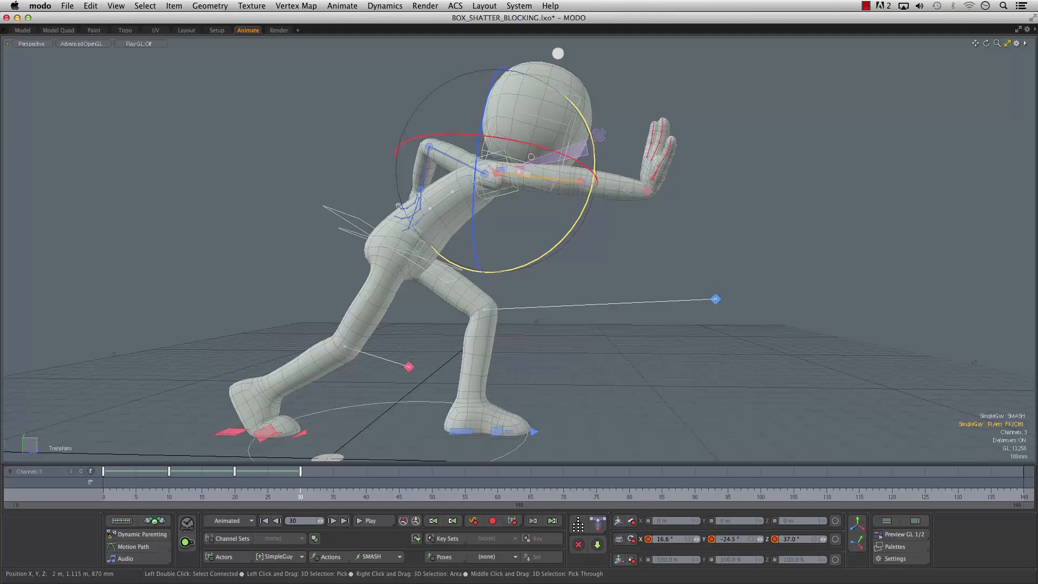
{"action": "left_click_drag", "start_coordinate": [596, 125], "coordinate": [595, 127]}
{"action": "left_click_drag", "start_coordinate": [596, 127], "coordinate": [593, 166], "text": "alt+shift"}
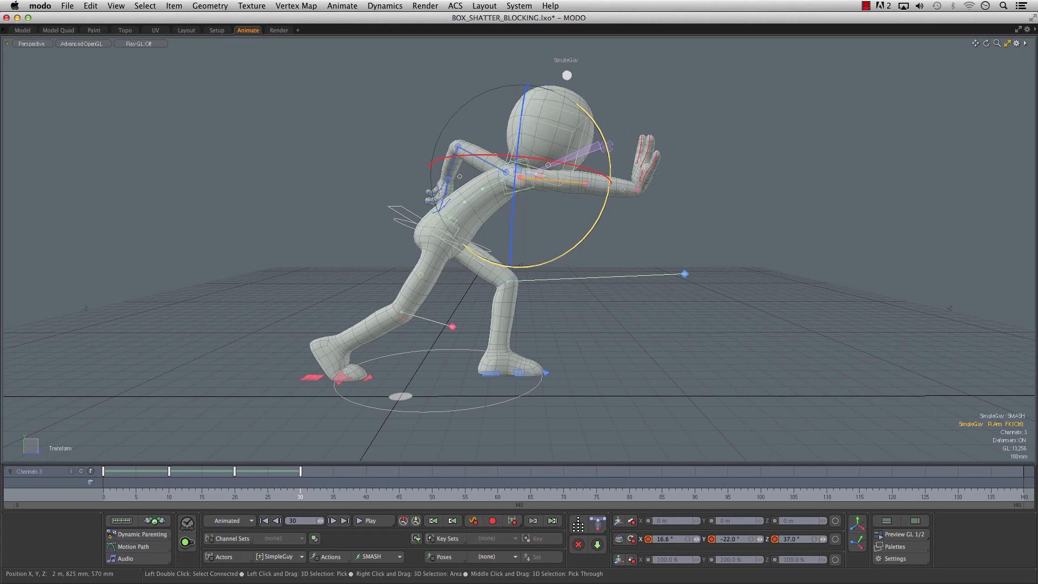
{"action": "mouse_move", "coordinate": [546, 240]}
{"action": "left_mouse_down", "text": "alt"}
{"action": "mouse_move", "coordinate": [572, 234]}
{"action": "mouse_move", "coordinate": [555, 234]}
{"action": "left_mouse_up", "text": "alt"}
{"action": "key", "text": "space"}
- Lower the root control and push it forward to about X 250 mm, Y -208 mm and Z 179 mm
{"action": "left_click", "coordinate": [402, 218]}
{"action": "key", "text": "w"}
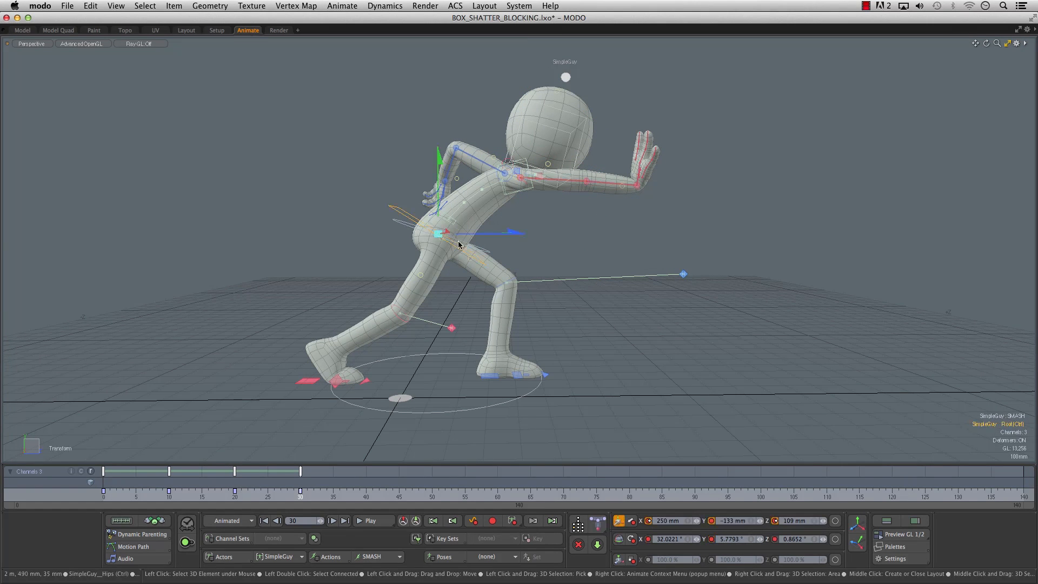
{"action": "left_click_drag", "start_coordinate": [440, 235], "coordinate": [457, 253]}
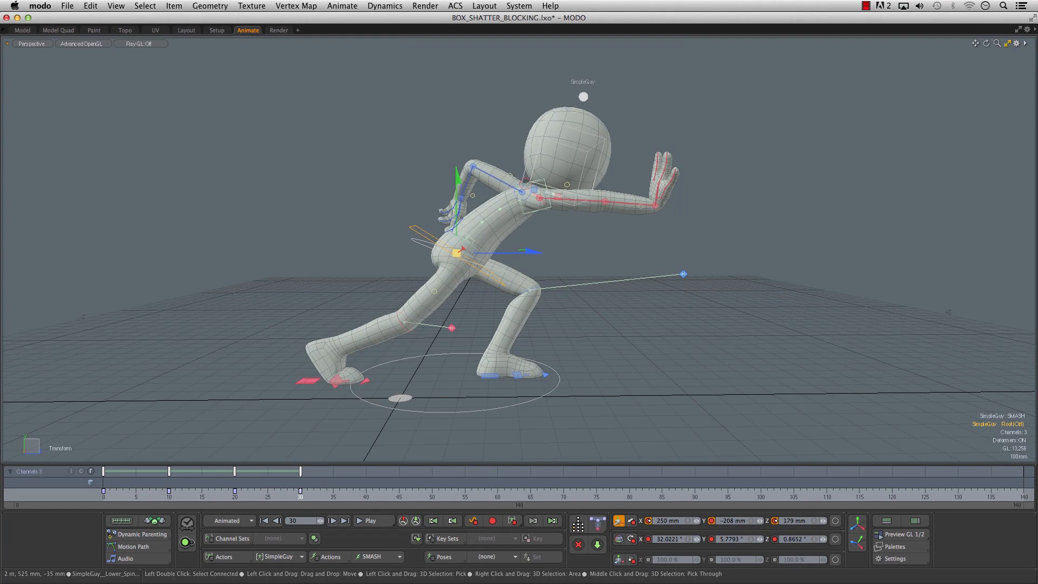
{"action": "left_click_drag", "start_coordinate": [537, 261], "coordinate": [568, 252], "text": "alt"}
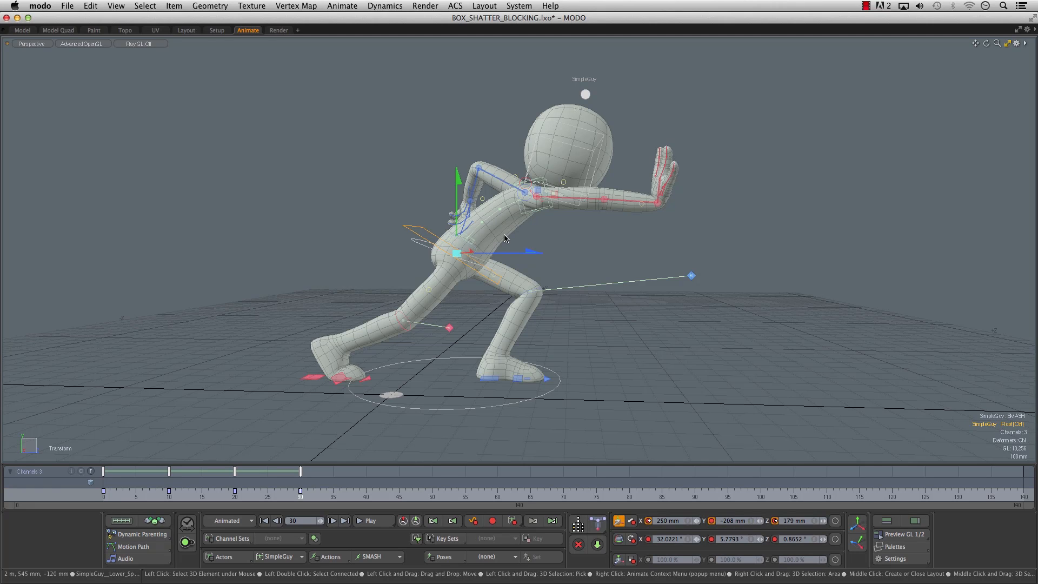
- Lower the root control at frame 30 and move it to about X 230 mm, Y -228 mm and Z 189 mm
{"action": "mouse_move", "coordinate": [457, 253]}
{"action": "left_mouse_down"}
{"action": "mouse_move", "coordinate": [416, 227]}
{"action": "mouse_move", "coordinate": [466, 268]}
{"action": "mouse_move", "coordinate": [459, 256]}
{"action": "left_mouse_up"}
{"action": "left_click_drag", "start_coordinate": [546, 268], "coordinate": [584, 254], "text": "alt"}
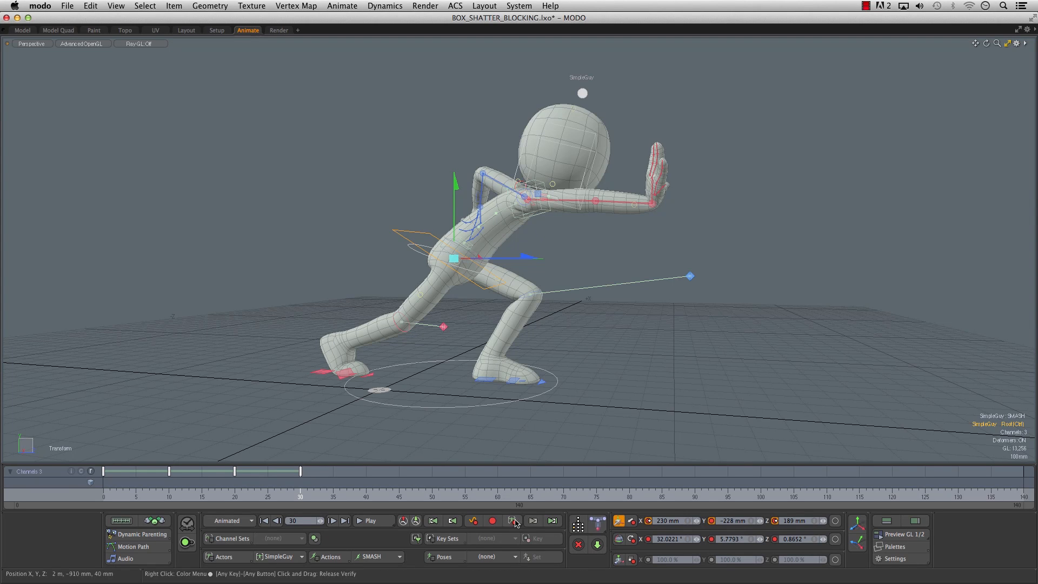
{"action": "left_click_drag", "start_coordinate": [638, 349], "coordinate": [605, 359], "text": "alt"}
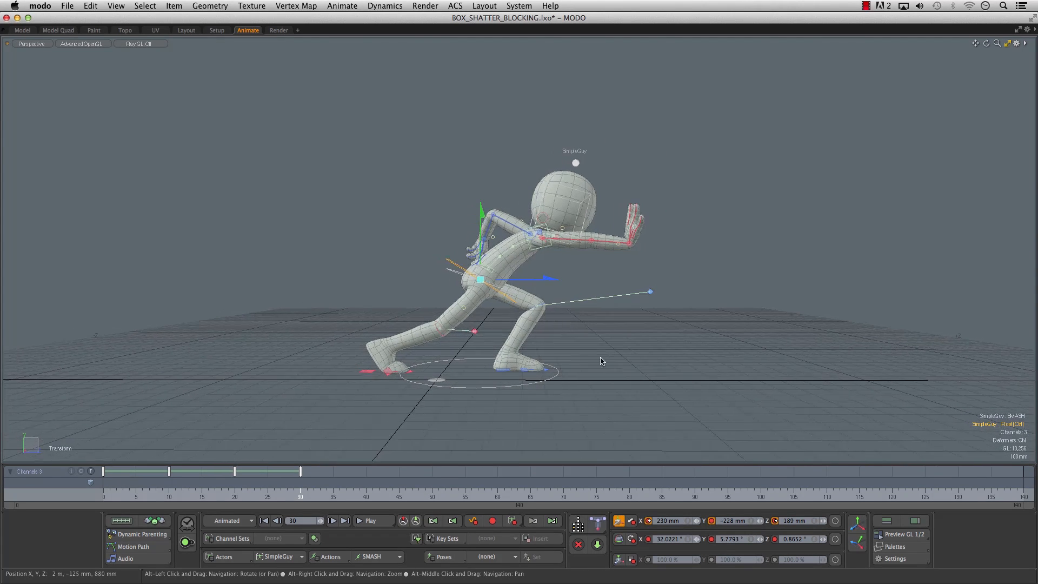
- Scrub the timeline from frame 0 past frame 30 to review the blocked poses in sequence
{"action": "left_click", "coordinate": [120, 496]}
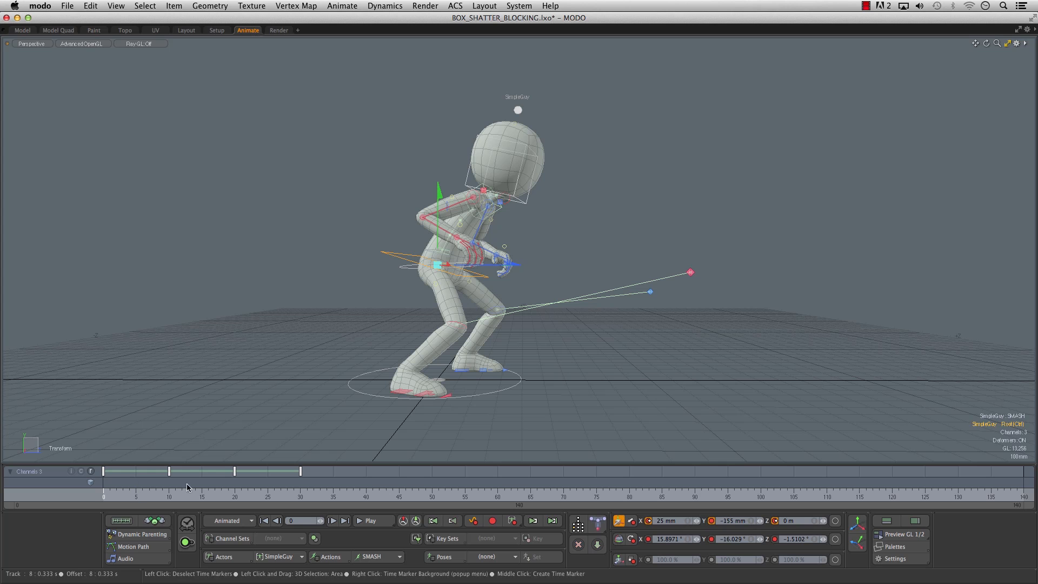
{"action": "left_click_drag", "start_coordinate": [123, 497], "coordinate": [326, 496]}
{"action": "left_click_drag", "start_coordinate": [123, 495], "coordinate": [339, 495]}
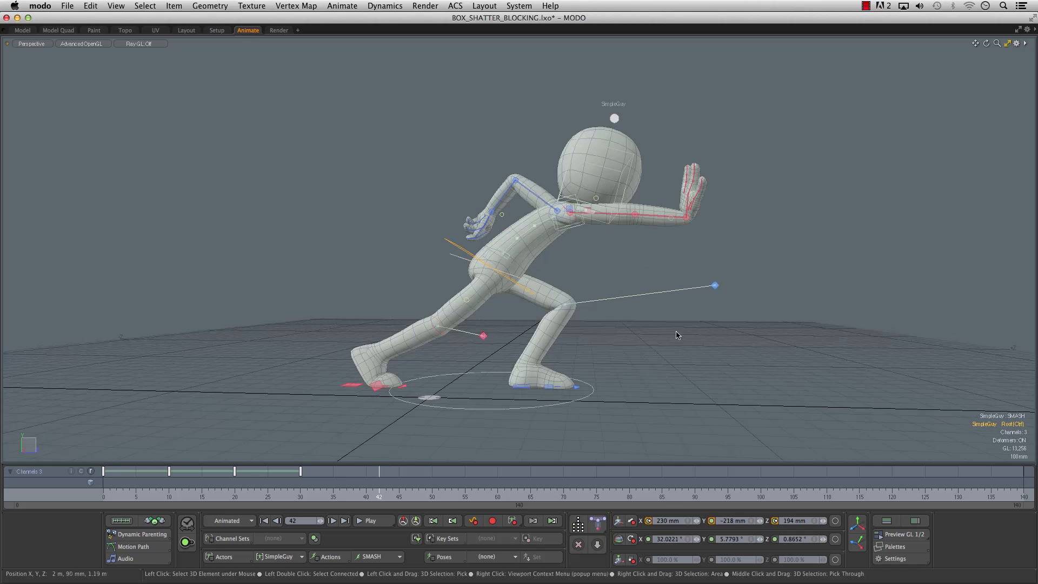
- Hide the locators in the viewport so that only SimpleGuy's mesh is displayed
{"action": "mouse_move", "coordinate": [677, 333]}
{"action": "left_mouse_down", "text": "alt"}
{"action": "mouse_move", "coordinate": [683, 323]}
{"action": "mouse_move", "coordinate": [669, 325]}
{"action": "left_mouse_up", "text": "alt"}
{"action": "key", "text": "o"}
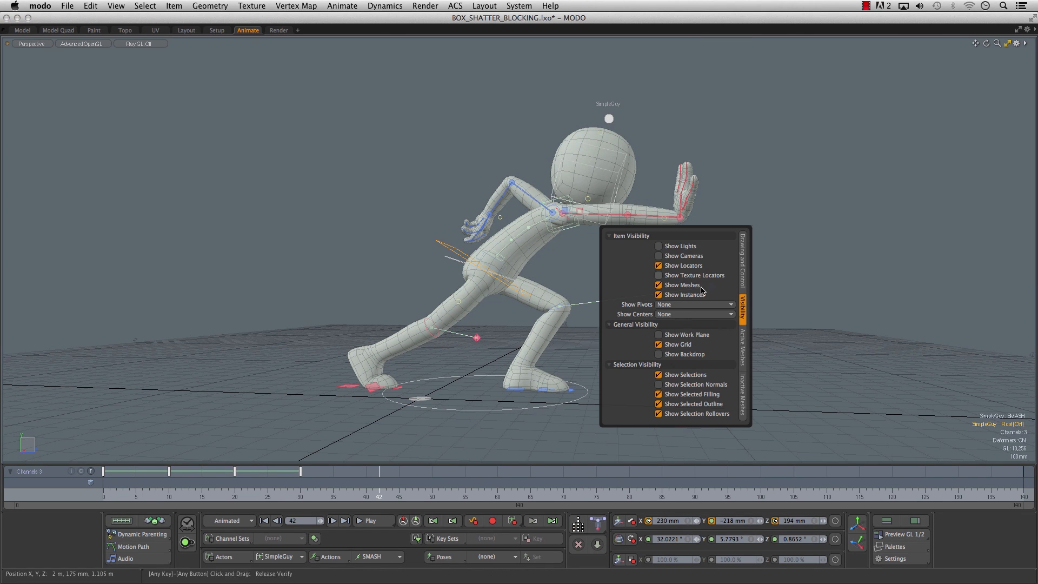
{"action": "left_click", "coordinate": [658, 265]}
- Generate a GL preview from a side view, scrub through the movie in QuickTime Player, and close it
{"action": "right_click_drag", "start_coordinate": [782, 297], "coordinate": [687, 327], "text": "alt"}
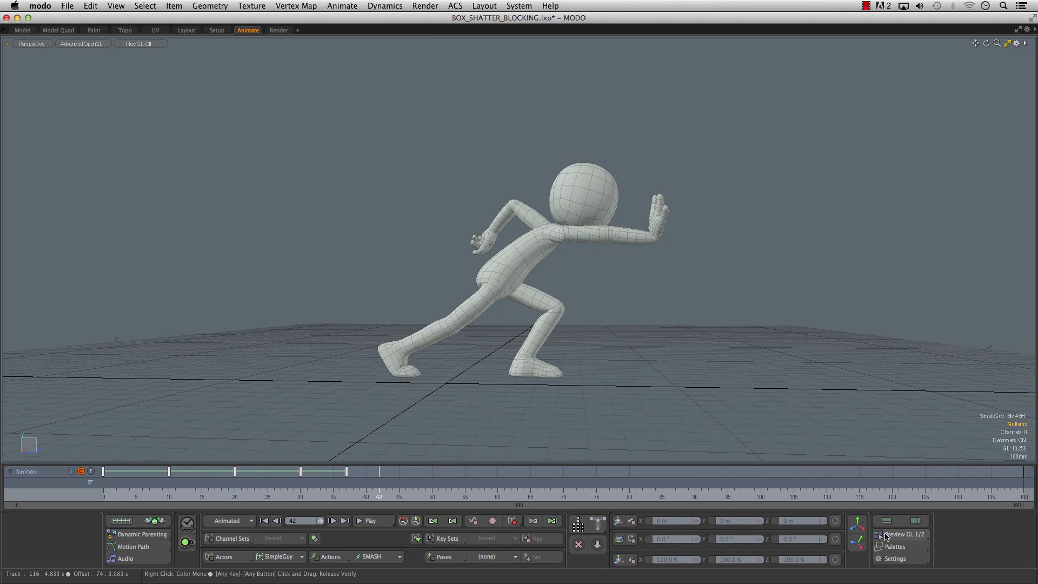
{"action": "left_click", "coordinate": [897, 534]}
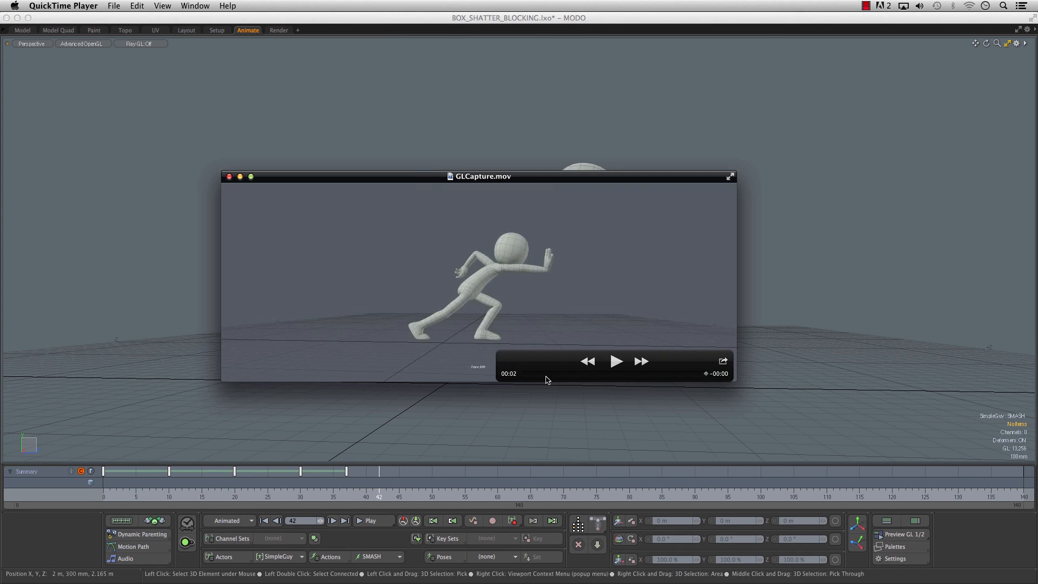
{"action": "left_click_drag", "start_coordinate": [533, 375], "coordinate": [597, 376]}
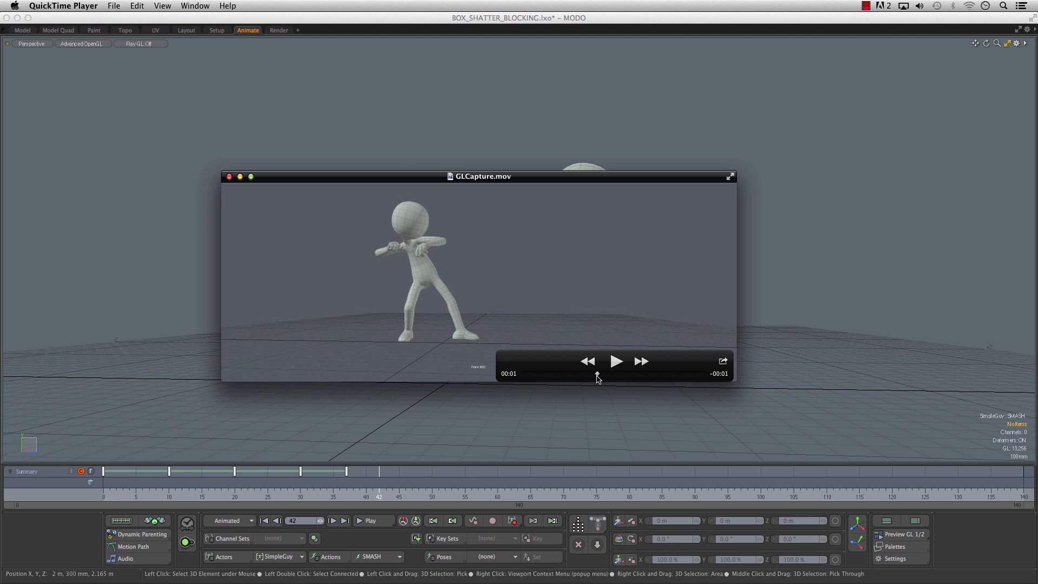
{"action": "left_click_drag", "start_coordinate": [610, 380], "coordinate": [640, 379]}
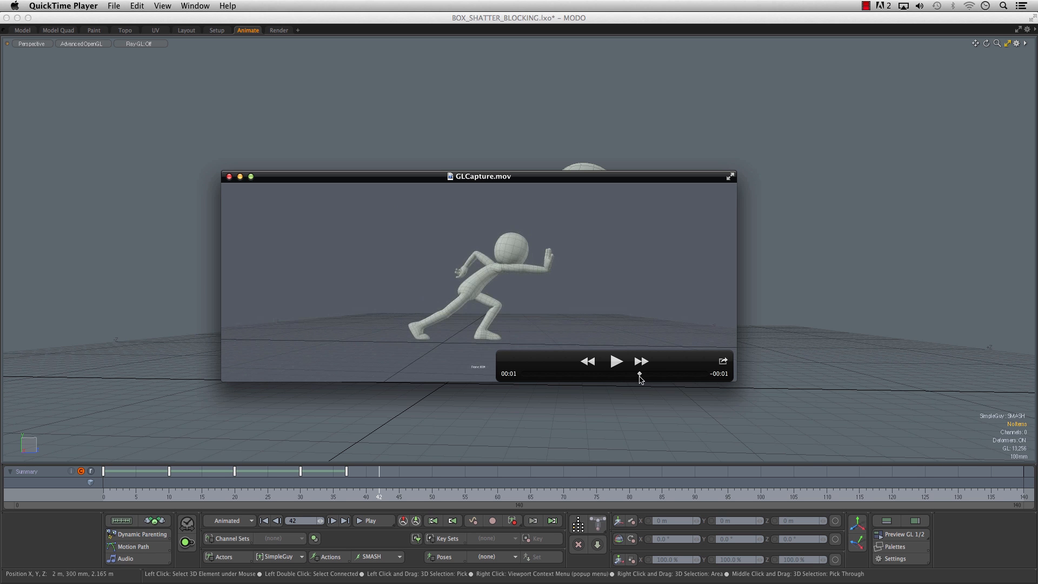
{"action": "left_click", "coordinate": [615, 378]}
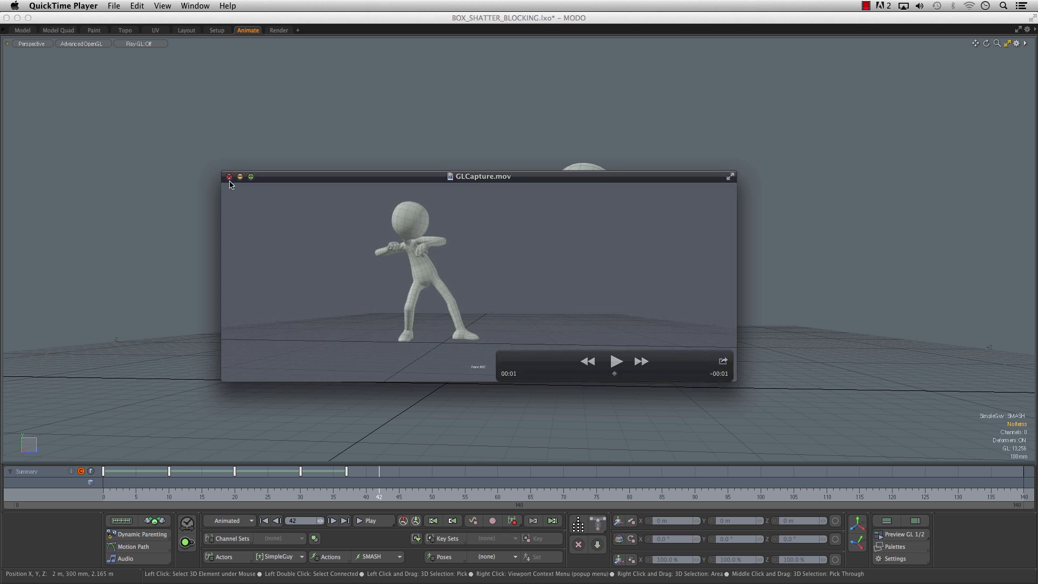
{"action": "left_click", "coordinate": [229, 177]}
{"action": "left_click", "coordinate": [672, 329]}
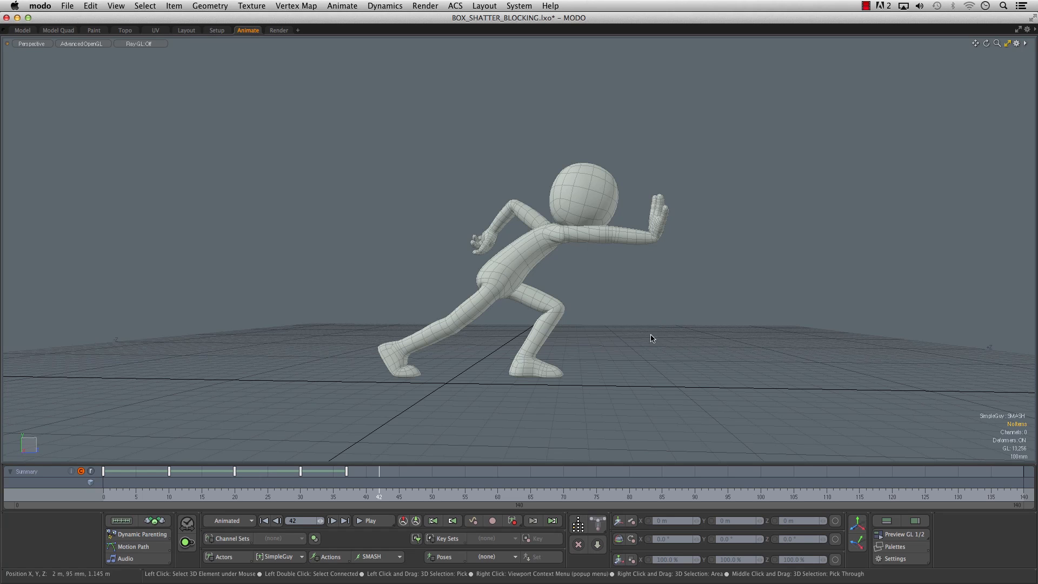
- Show the item list and display the SimpleGuy.lxl mesh inside the Bind_Meshes folder as a silhouette
{"action": "left_click_drag", "start_coordinate": [547, 377], "coordinate": [709, 357], "text": "alt"}
{"action": "left_click", "coordinate": [885, 520]}
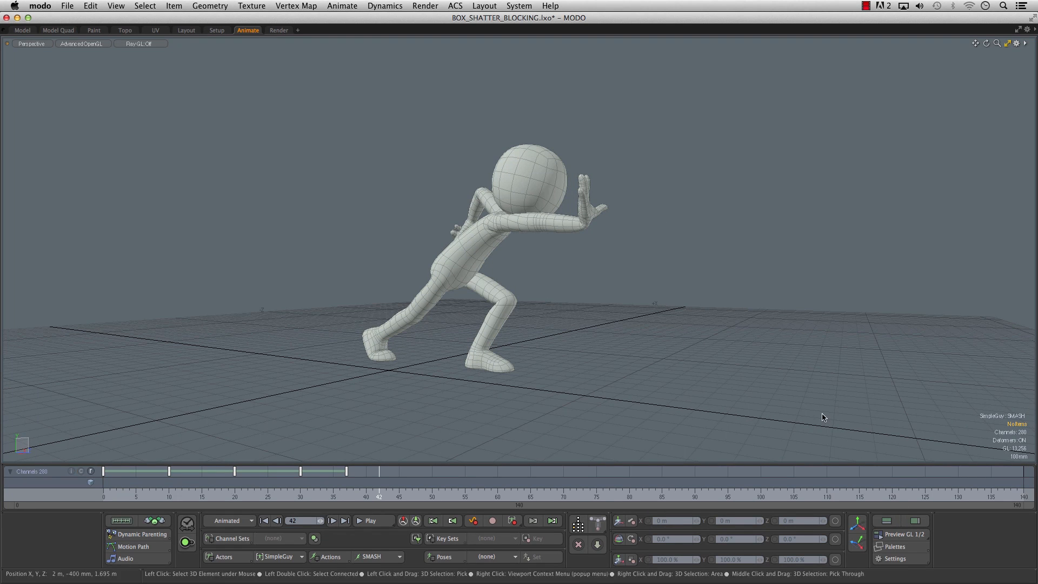
{"action": "left_click", "coordinate": [915, 520]}
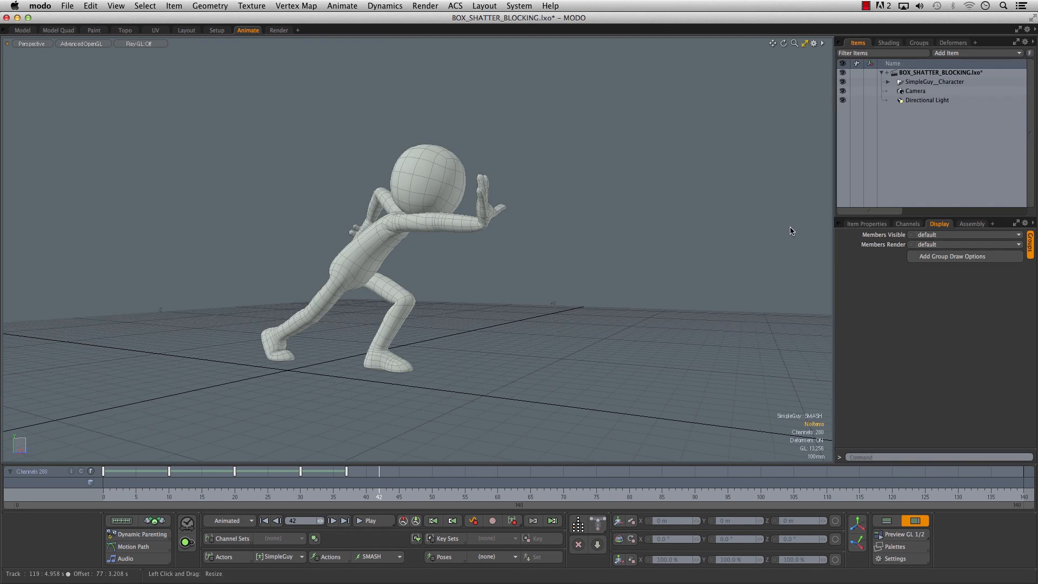
{"action": "left_click", "coordinate": [887, 82]}
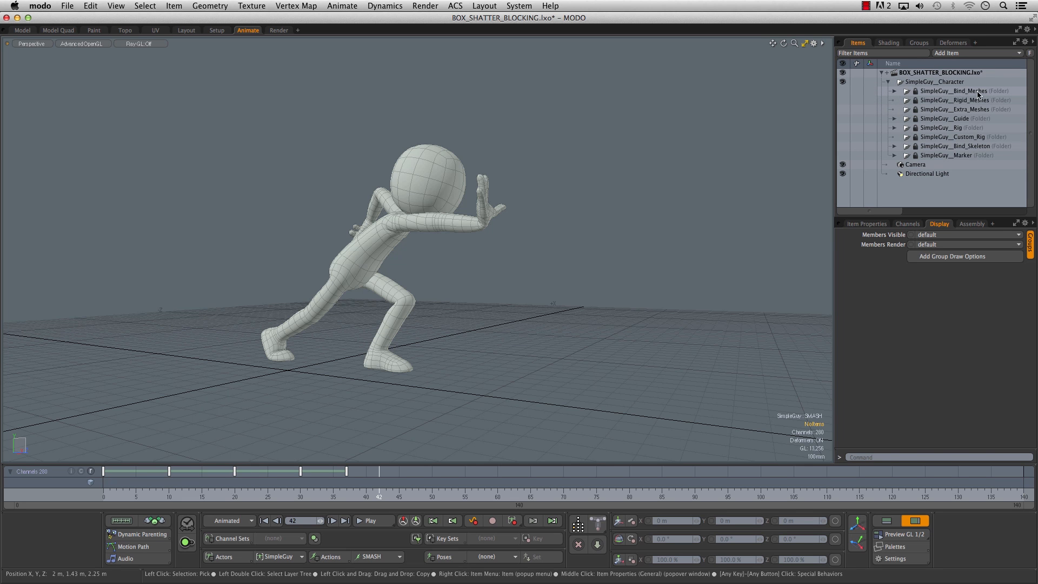
{"action": "left_click", "coordinate": [893, 91]}
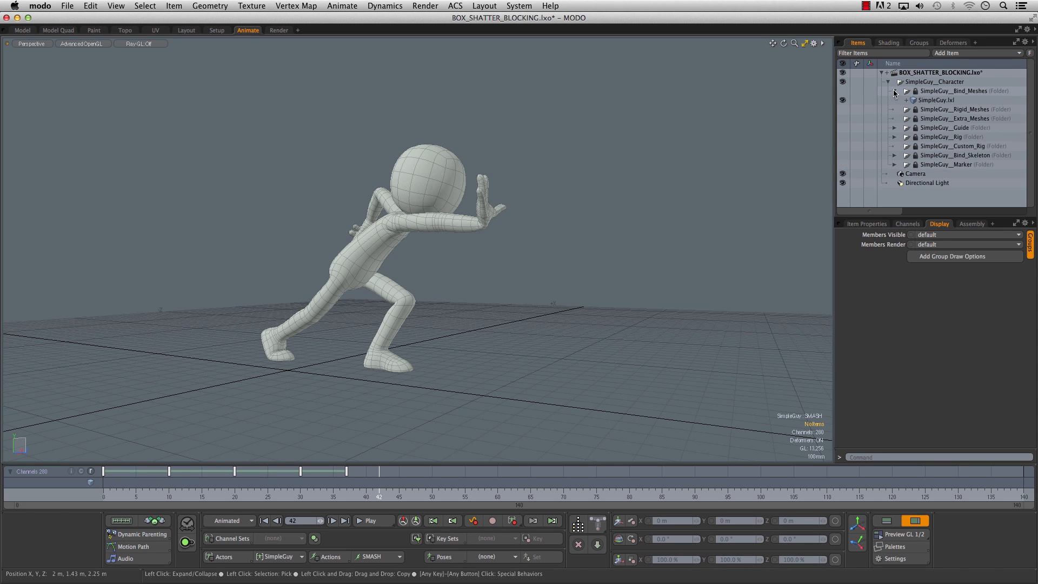
{"action": "left_click", "coordinate": [943, 100]}
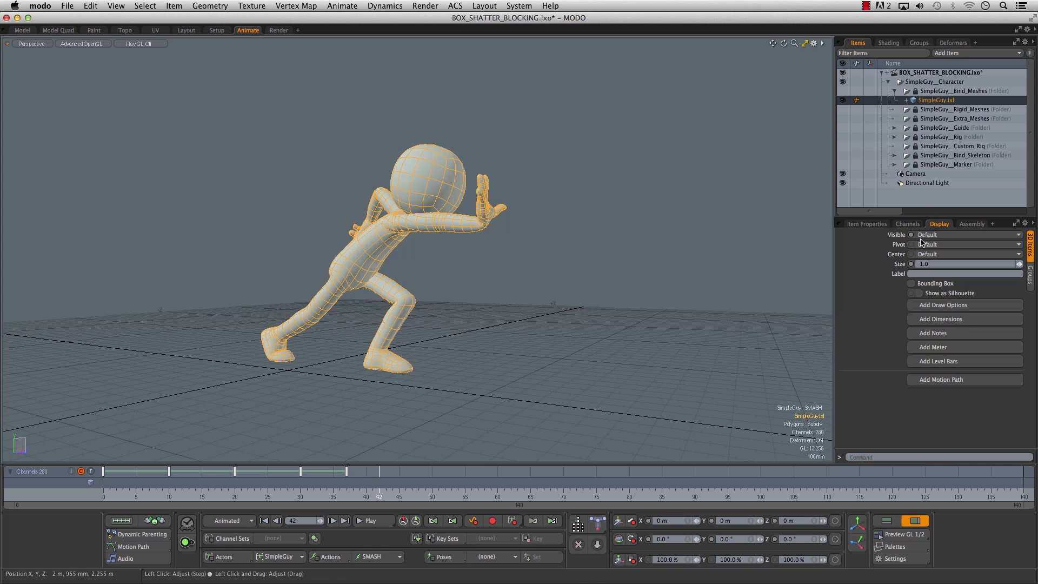
{"action": "left_click", "coordinate": [920, 293]}
{"action": "left_click_drag", "start_coordinate": [436, 264], "coordinate": [470, 310], "text": "alt"}
{"action": "left_click", "coordinate": [551, 269]}
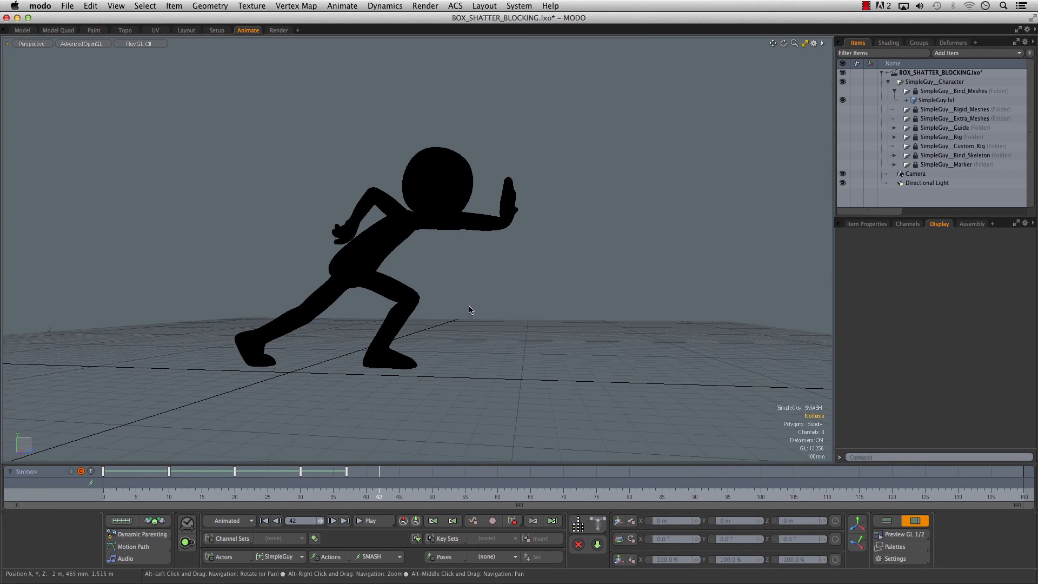
- Delete the extra keyframe at frame 37 in the timeline
{"action": "left_click", "coordinate": [347, 473]}
{"action": "key", "text": "Delete"}
{"action": "left_click_drag", "start_coordinate": [328, 362], "coordinate": [339, 359], "text": "alt"}
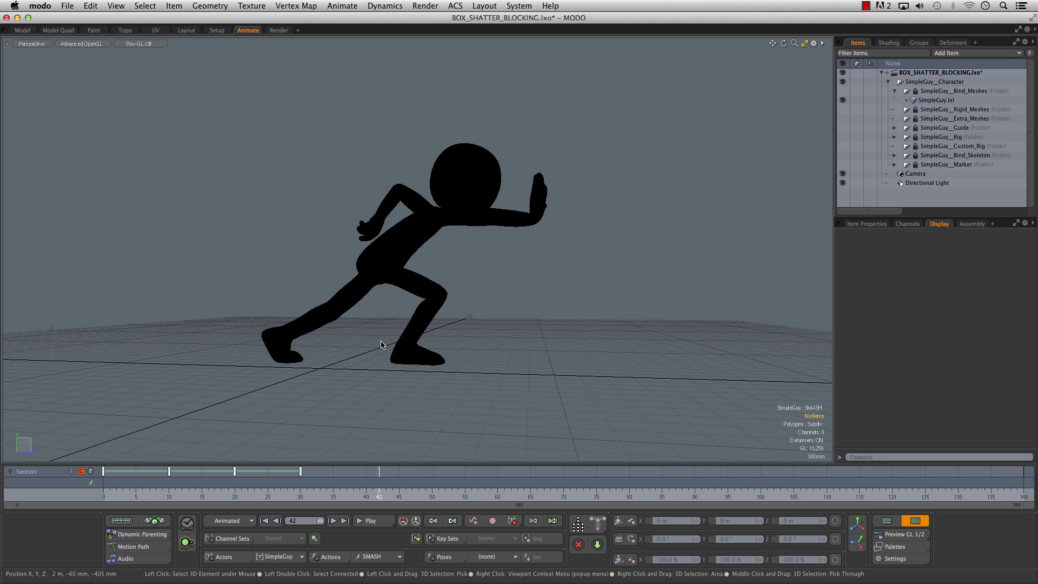
- Examine the silhouettes of the poses at frames 0, 10 and 20 from several angles
{"action": "left_click", "coordinate": [103, 490]}
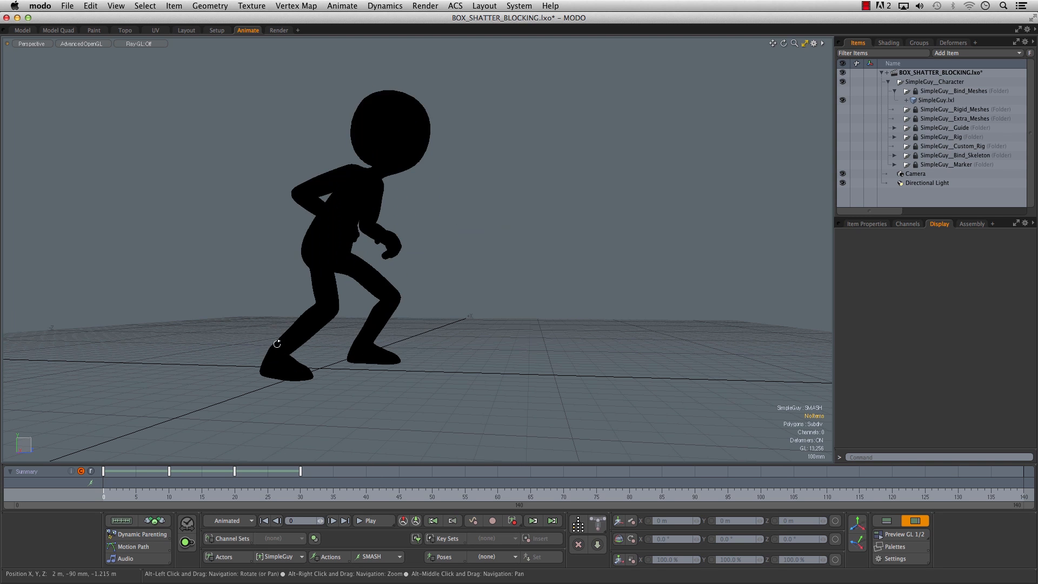
{"action": "left_click_drag", "start_coordinate": [277, 345], "coordinate": [225, 374], "text": "alt"}
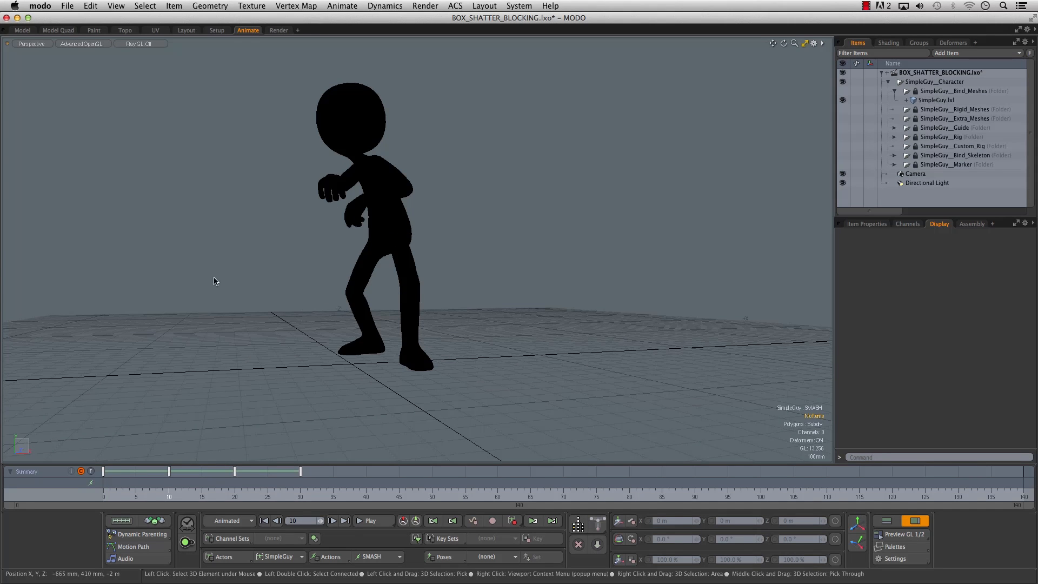
{"action": "left_click_drag", "start_coordinate": [278, 283], "coordinate": [355, 291], "text": "alt"}
{"action": "right_click_drag", "start_coordinate": [354, 290], "coordinate": [343, 292], "text": "alt"}
{"action": "left_click_drag", "start_coordinate": [343, 293], "coordinate": [326, 296], "text": "alt"}
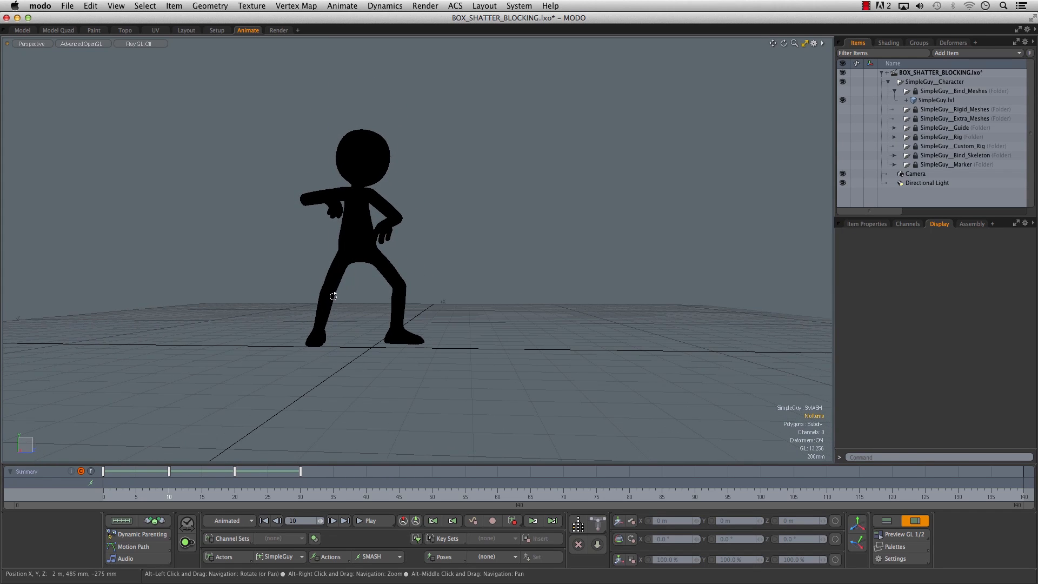
{"action": "left_click", "coordinate": [233, 498]}
{"action": "left_click_drag", "start_coordinate": [330, 271], "coordinate": [347, 341], "text": "alt"}
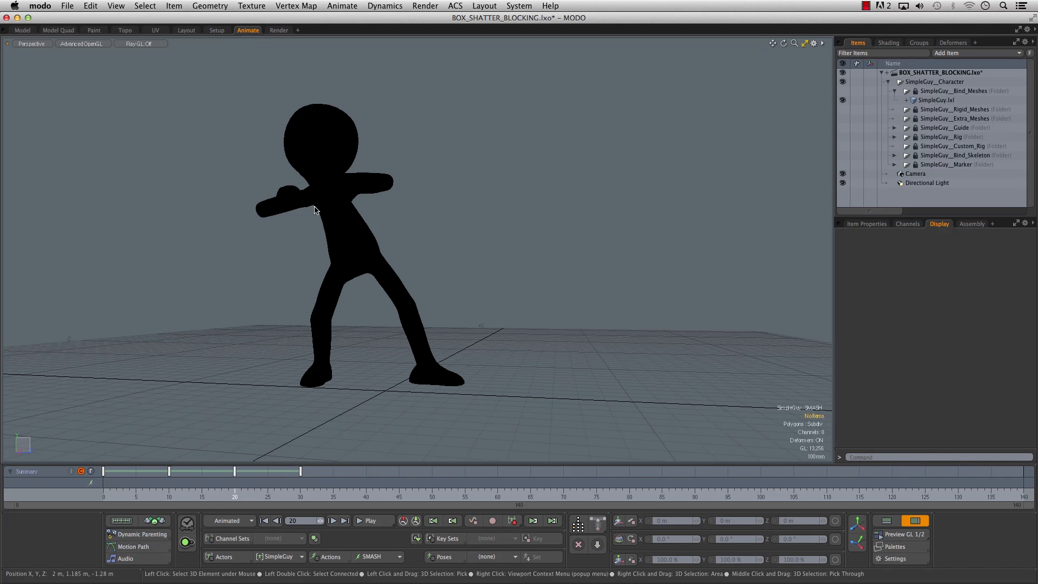
{"action": "left_click_drag", "start_coordinate": [315, 211], "coordinate": [474, 288], "text": "alt"}
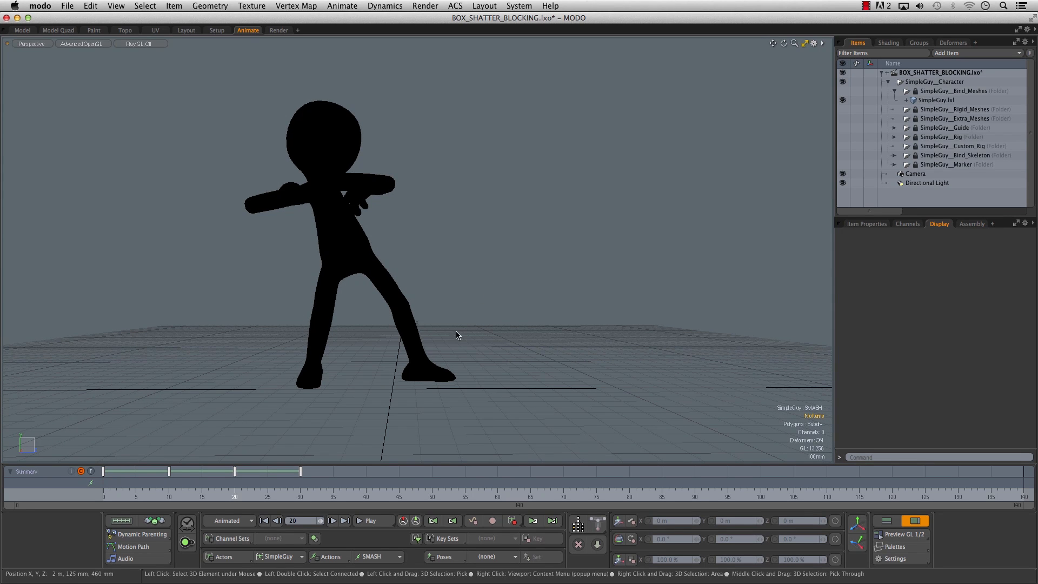
- Examine the silhouette of the pushing pose at frame 30 from several angles
{"action": "left_click", "coordinate": [301, 490]}
{"action": "left_click_drag", "start_coordinate": [491, 316], "coordinate": [480, 314], "text": "alt"}
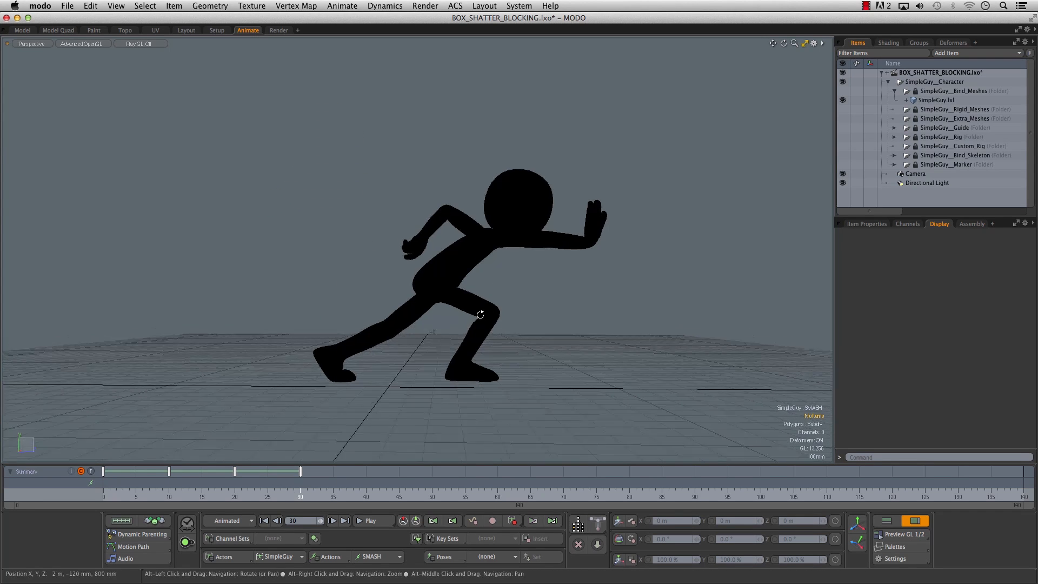
{"action": "left_click_drag", "start_coordinate": [605, 312], "coordinate": [424, 307], "text": "alt"}
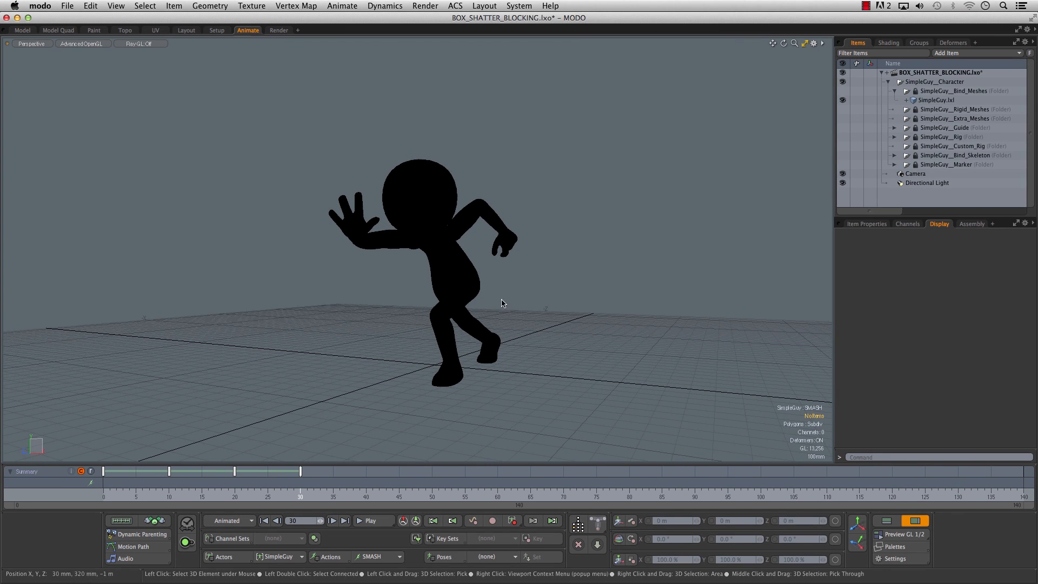
{"action": "left_click_drag", "start_coordinate": [363, 276], "coordinate": [462, 296], "text": "alt"}
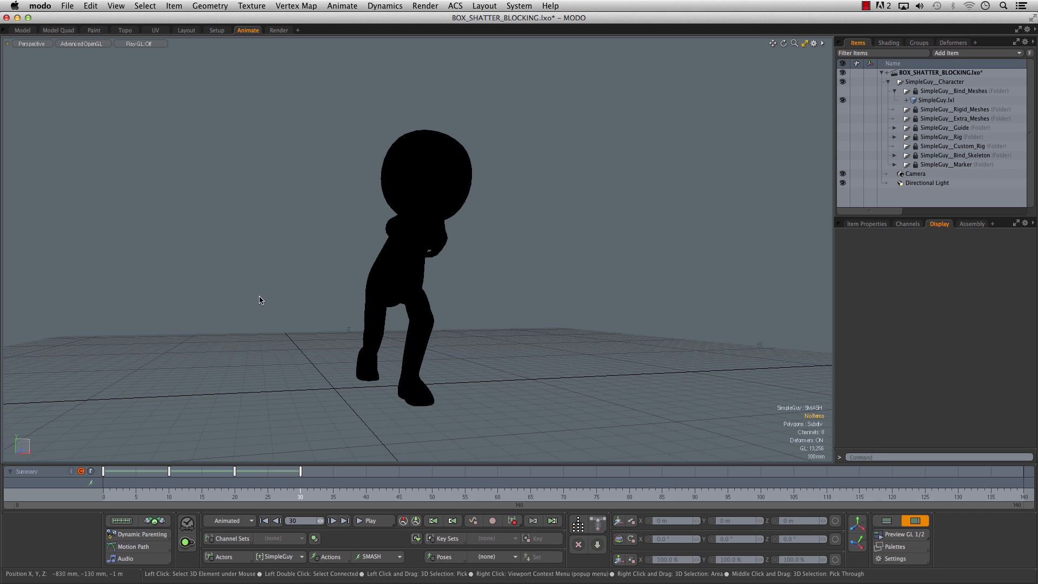
{"action": "left_click_drag", "start_coordinate": [248, 313], "coordinate": [338, 328], "text": "alt"}
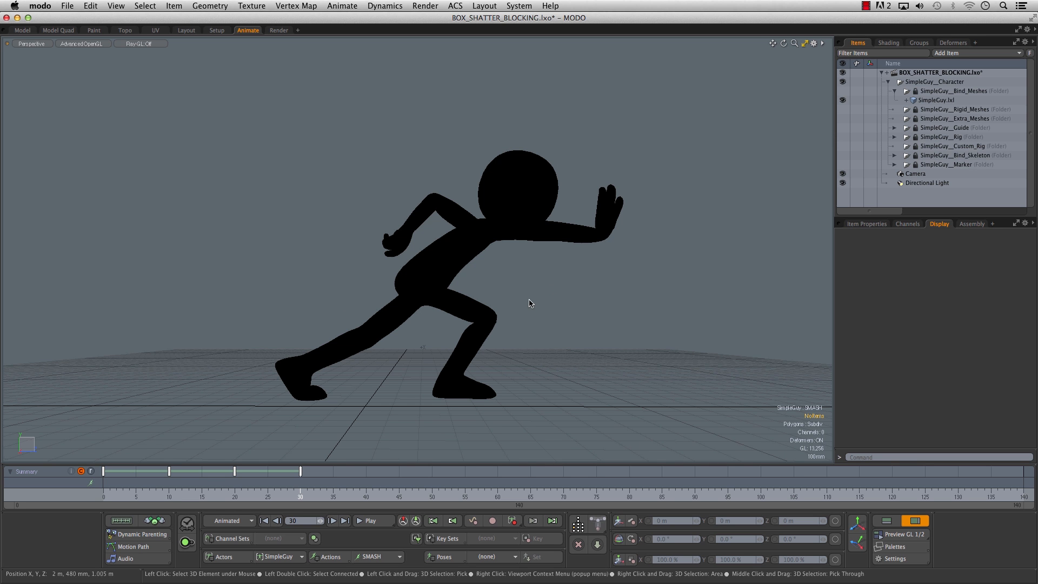
{"action": "left_click_drag", "start_coordinate": [524, 322], "coordinate": [464, 333], "text": "alt"}
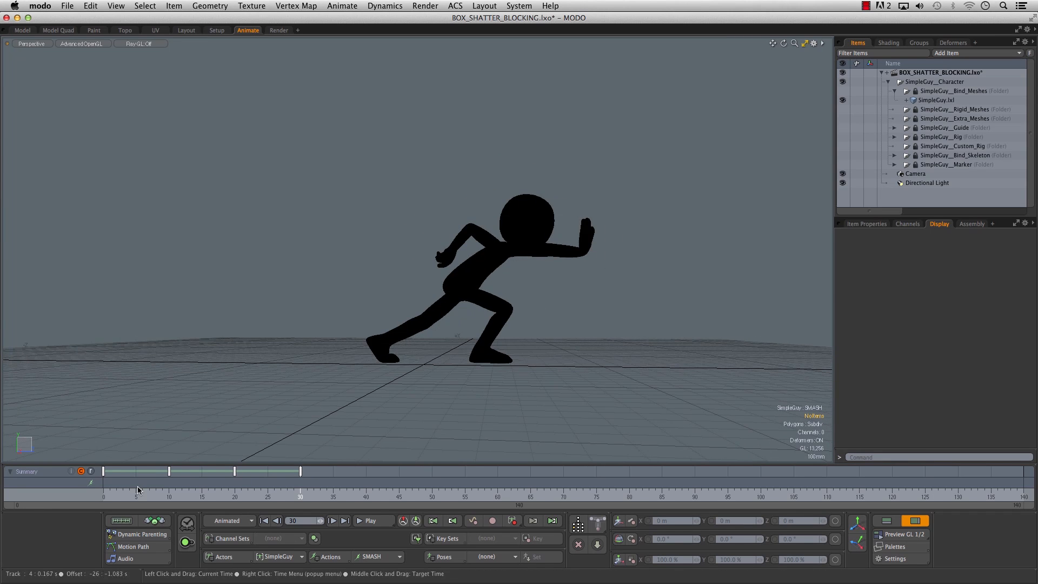
- Return to frame 0, generate a GL preview of the silhouetted animation, review it in QuickTime Player and close it
{"action": "left_click_drag", "start_coordinate": [127, 493], "coordinate": [77, 497]}
{"action": "left_click_drag", "start_coordinate": [271, 380], "coordinate": [392, 344], "text": "alt"}
{"action": "left_click", "coordinate": [879, 535]}
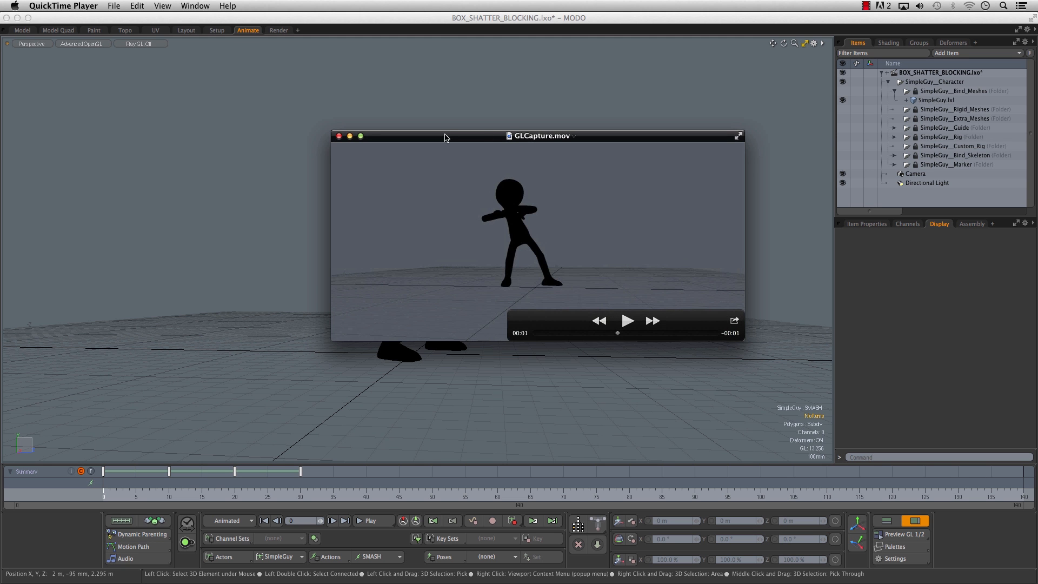
{"action": "left_click_drag", "start_coordinate": [444, 138], "coordinate": [453, 135]}
{"action": "left_click", "coordinate": [347, 134]}
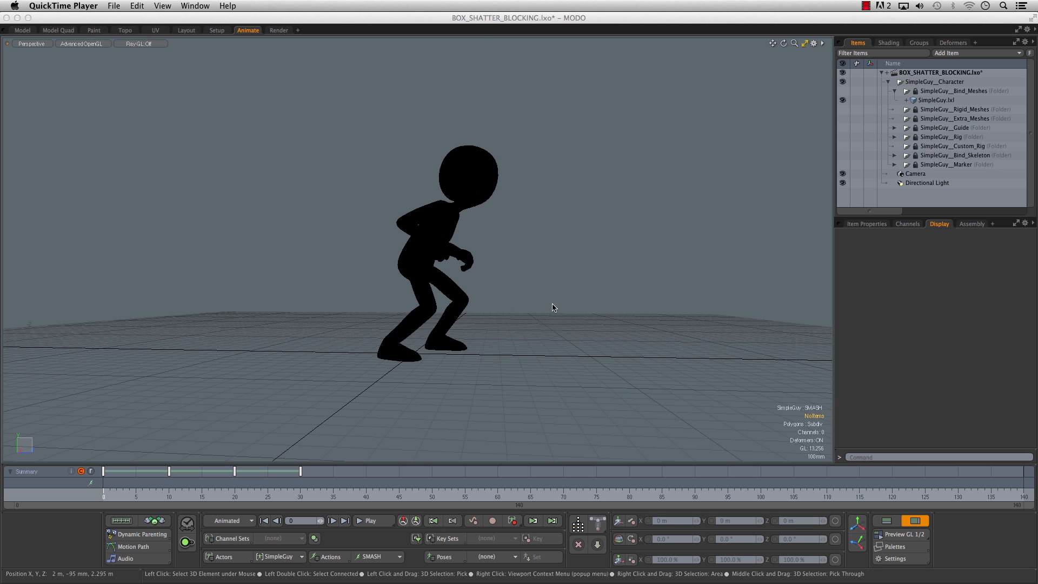
{"action": "left_click", "coordinate": [485, 371]}
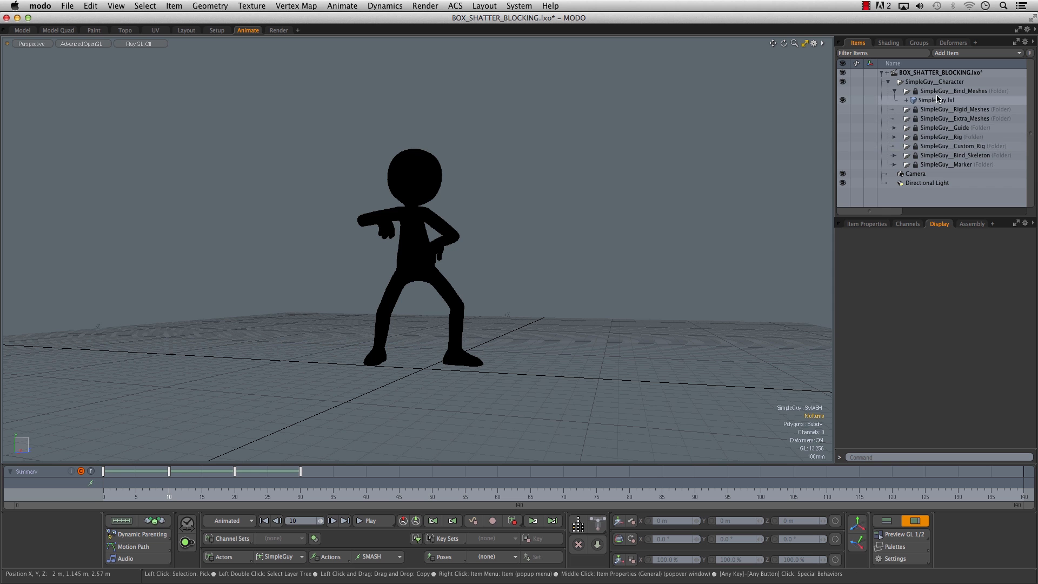
- Turn off the silhouette display of the SimpleGuy.lxl mesh and hide the item list
{"action": "left_click", "coordinate": [937, 100]}
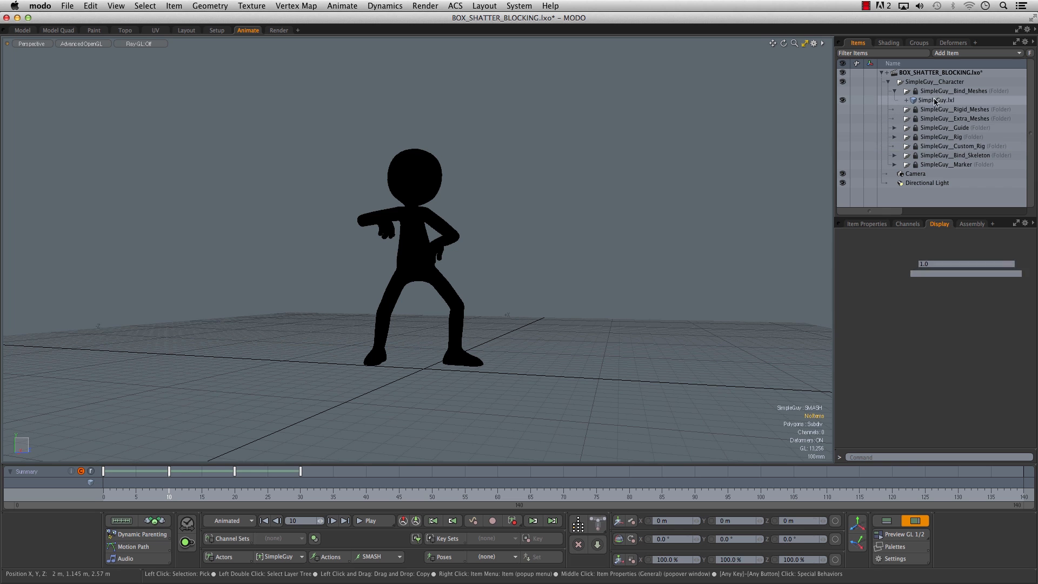
{"action": "left_click", "coordinate": [921, 294]}
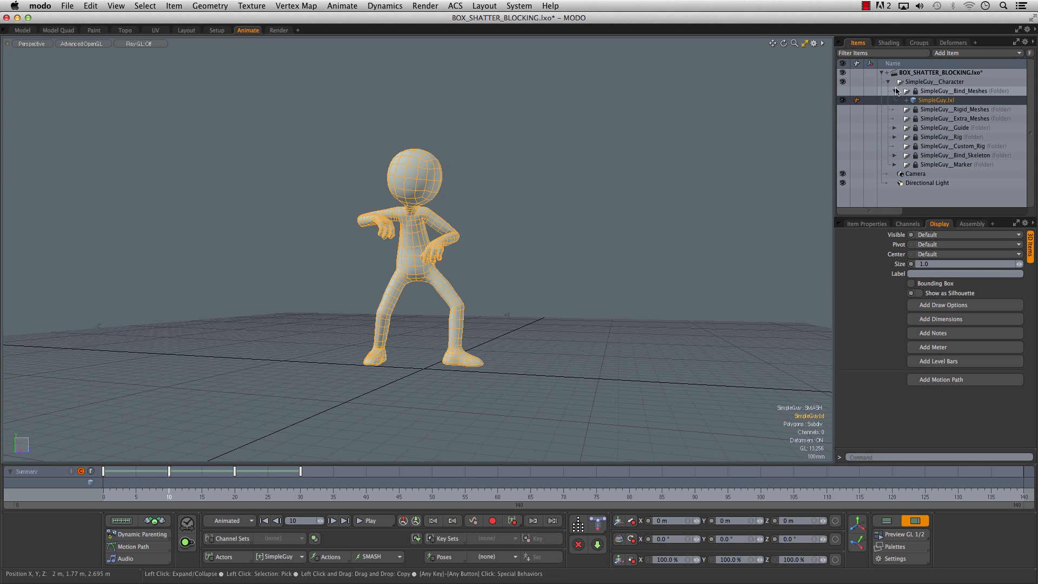
{"action": "left_click", "coordinate": [919, 521]}
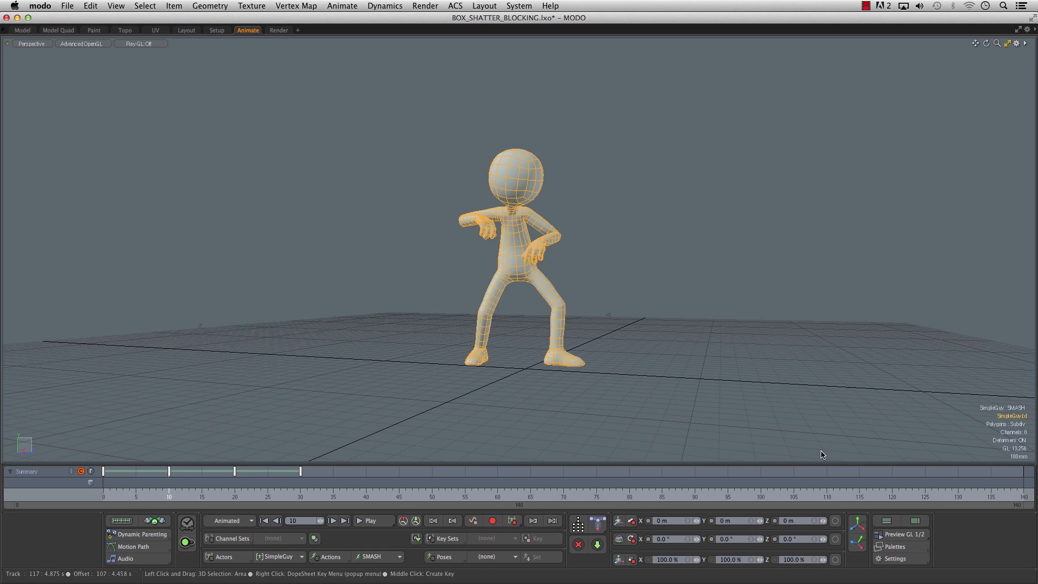
- Deselect the mesh and show the locators in the viewport again
{"action": "left_click", "coordinate": [677, 271]}
{"action": "key", "text": "o"}
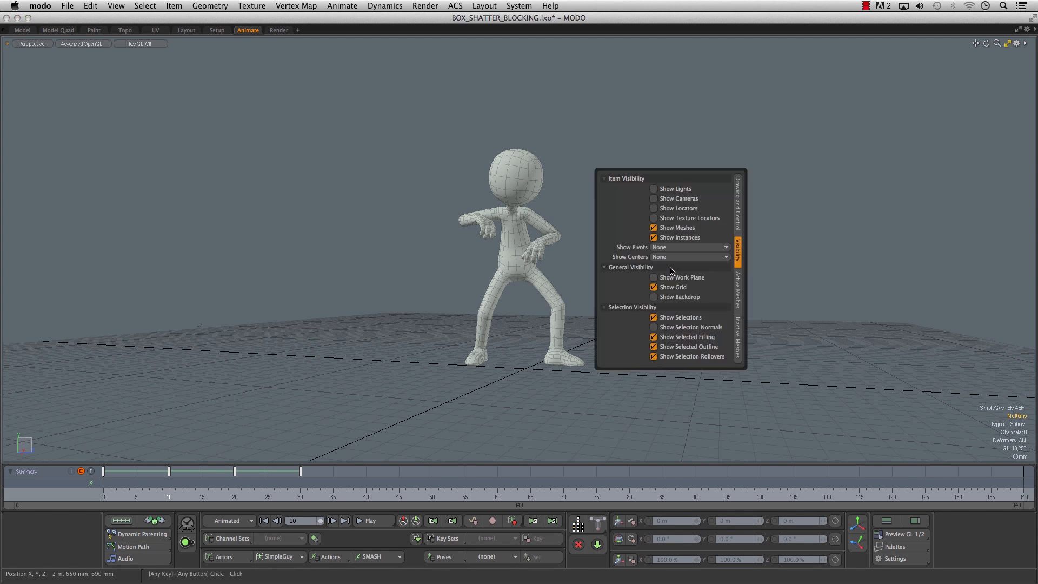
{"action": "left_click", "coordinate": [654, 208]}
- Select all four pose keys of the SMASH action and shift them so that the first key sits at frame 20
{"action": "left_click_drag", "start_coordinate": [841, 222], "coordinate": [689, 252], "text": "alt"}
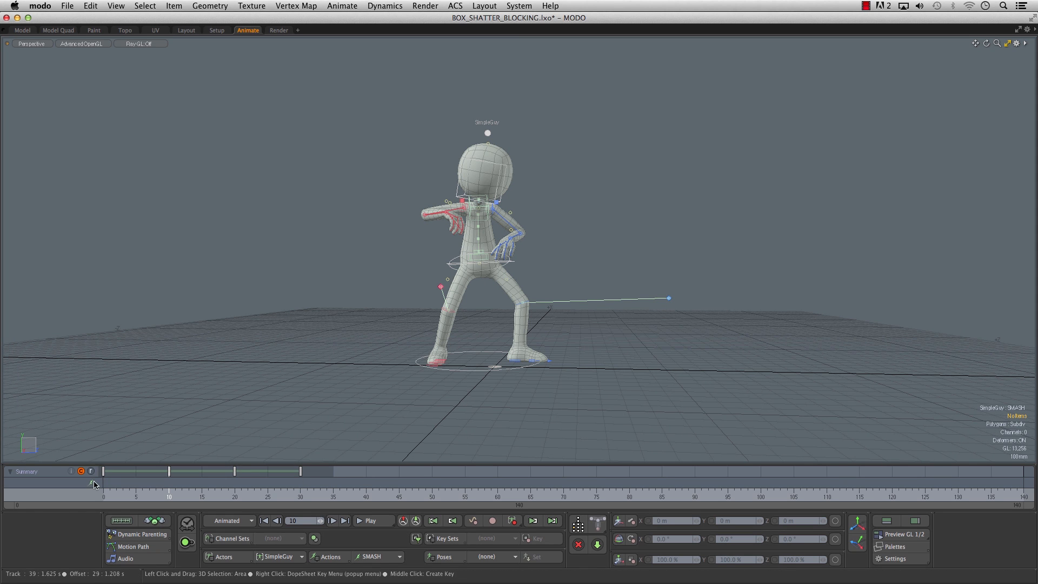
{"action": "left_click_drag", "start_coordinate": [103, 481], "coordinate": [104, 480]}
{"action": "left_click_drag", "start_coordinate": [325, 476], "coordinate": [104, 475]}
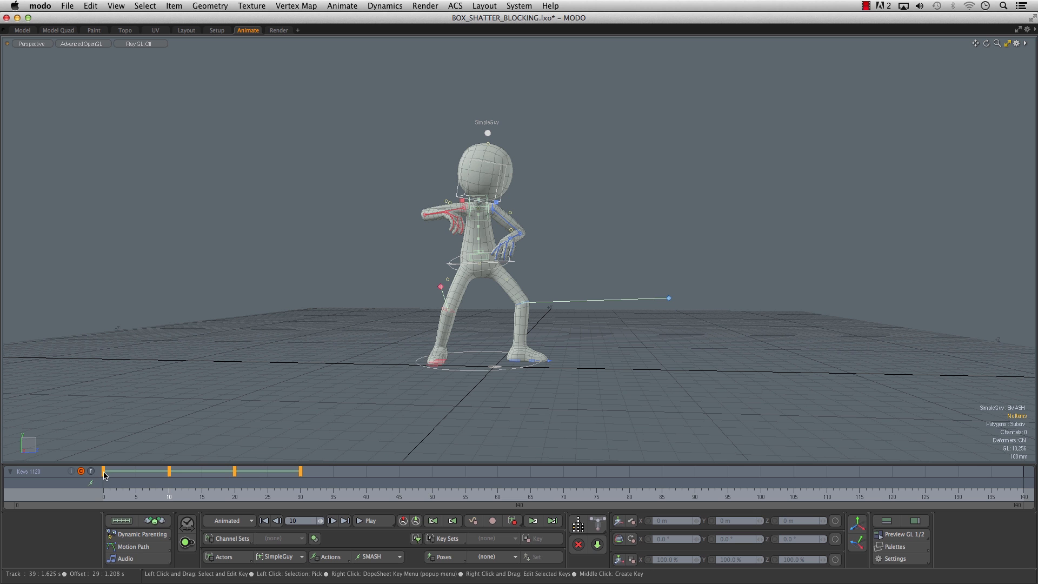
{"action": "left_click_drag", "start_coordinate": [183, 476], "coordinate": [234, 476]}
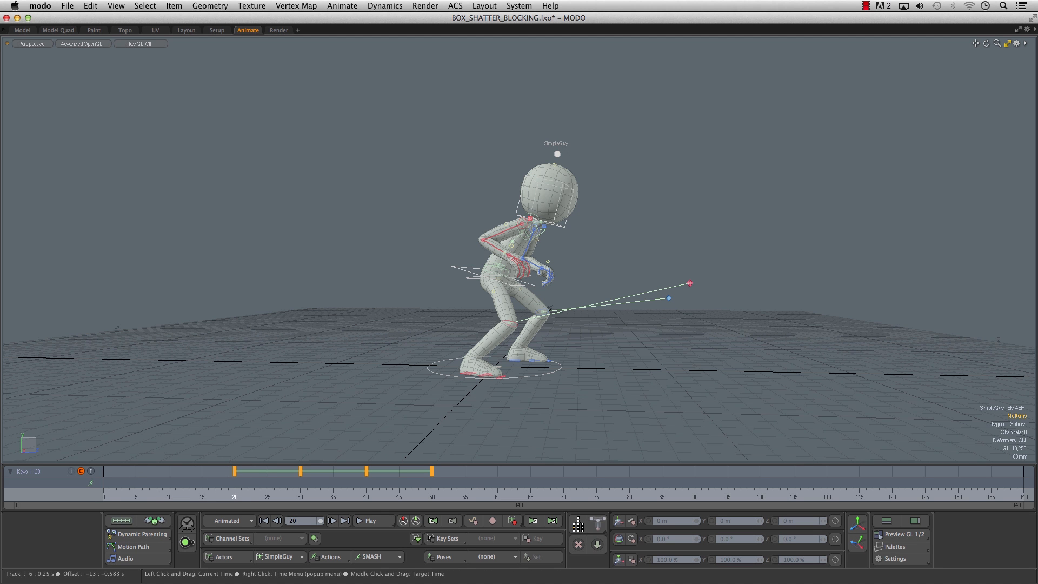
{"action": "left_click", "coordinate": [229, 494]}
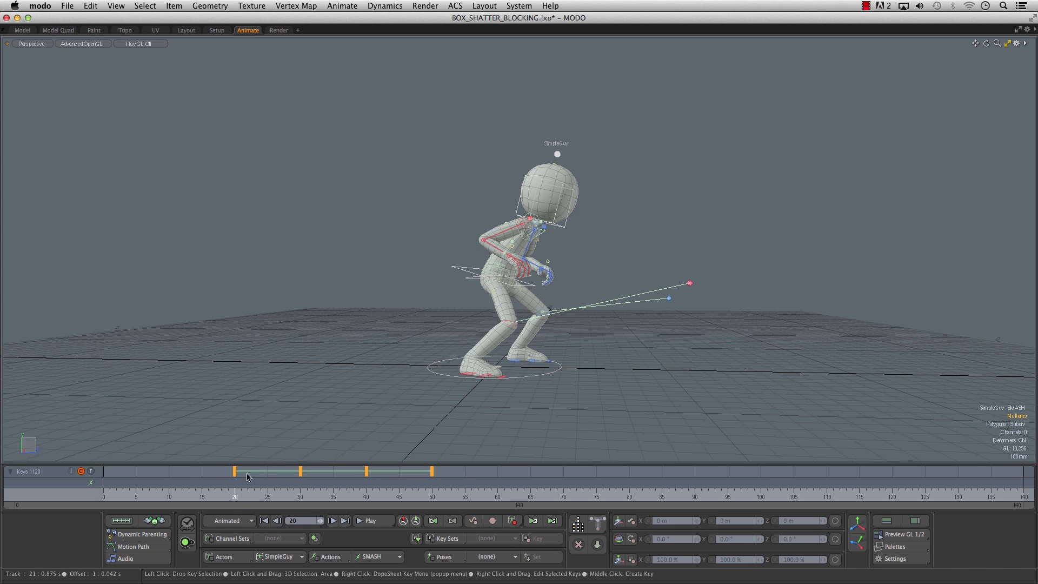
- At frame 30, switch to local action axes and tilt the character's root control sideways to about -11.67° on Z
{"action": "left_click", "coordinate": [300, 495]}
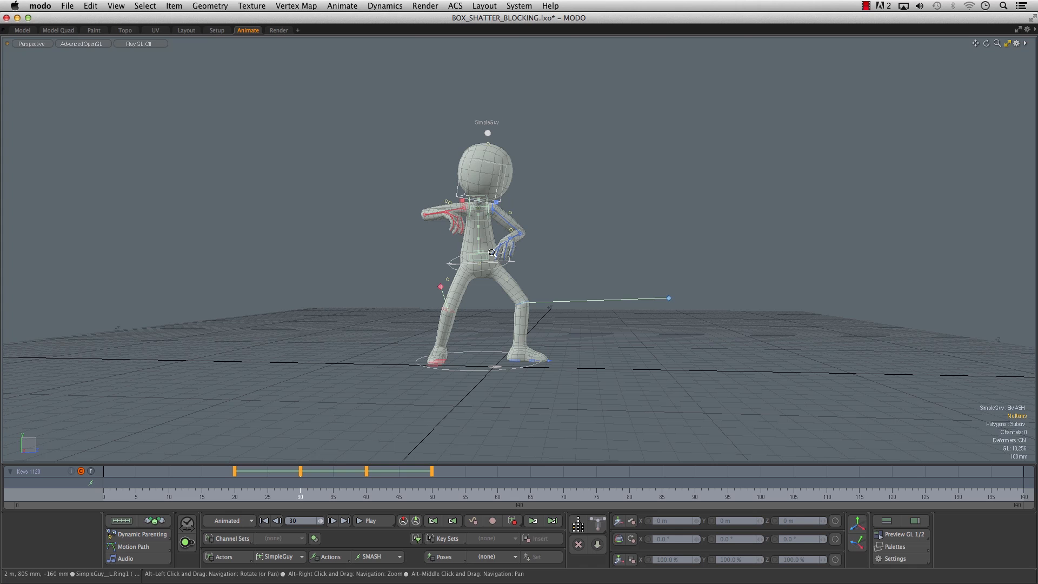
{"action": "left_click_drag", "start_coordinate": [502, 270], "coordinate": [512, 270], "text": "ctrl+alt"}
{"action": "left_click", "coordinate": [509, 268]}
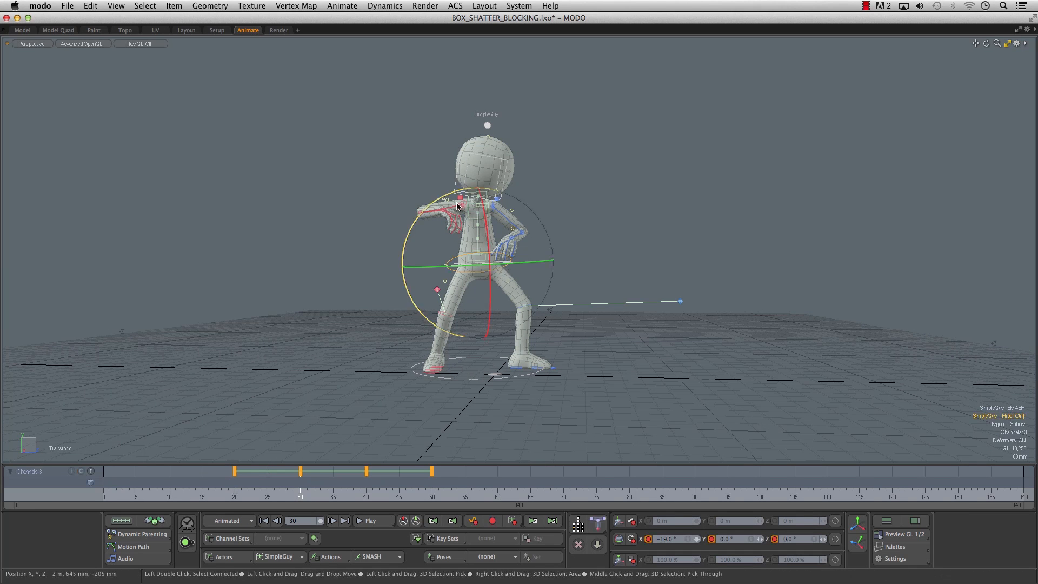
{"action": "left_click_drag", "start_coordinate": [416, 225], "coordinate": [417, 223]}
{"action": "left_click_drag", "start_coordinate": [489, 230], "coordinate": [400, 242], "text": "alt"}
{"action": "key", "text": "space"}
{"action": "left_click", "coordinate": [525, 271]}
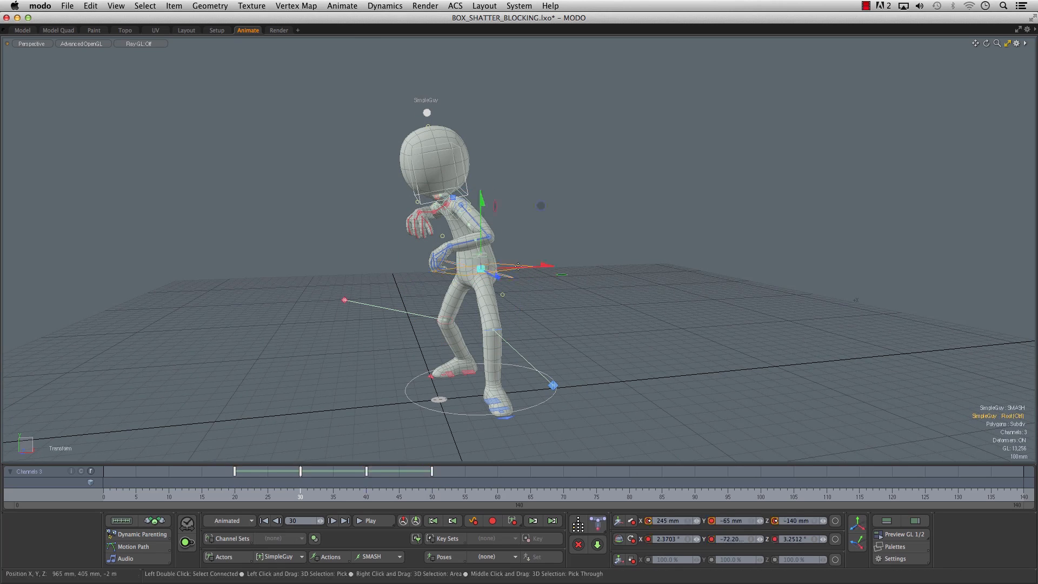
{"action": "left_click_drag", "start_coordinate": [471, 281], "coordinate": [542, 270], "text": "alt"}
{"action": "key", "text": "e"}
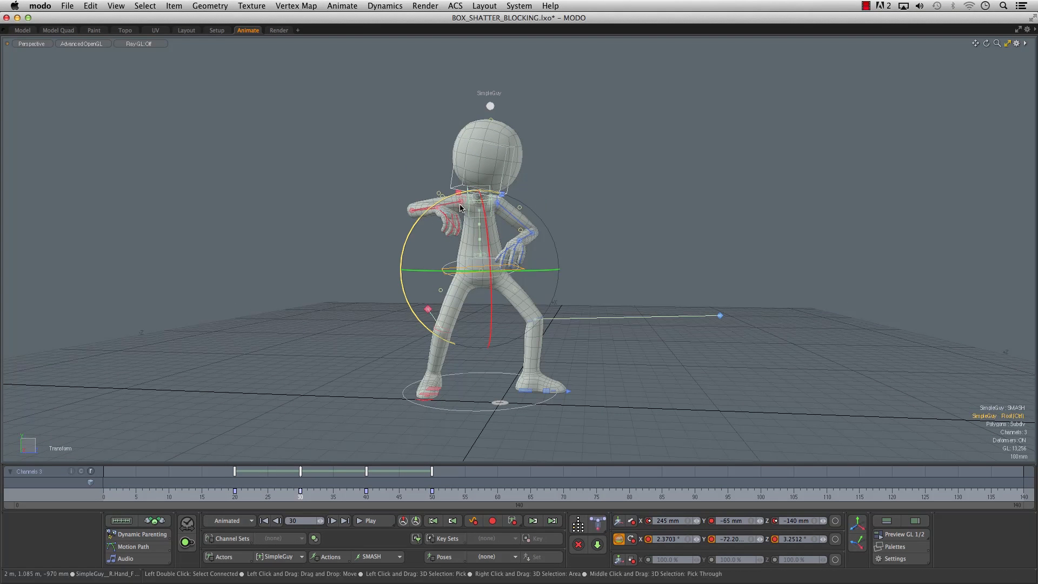
{"action": "left_click_drag", "start_coordinate": [421, 217], "coordinate": [433, 226]}
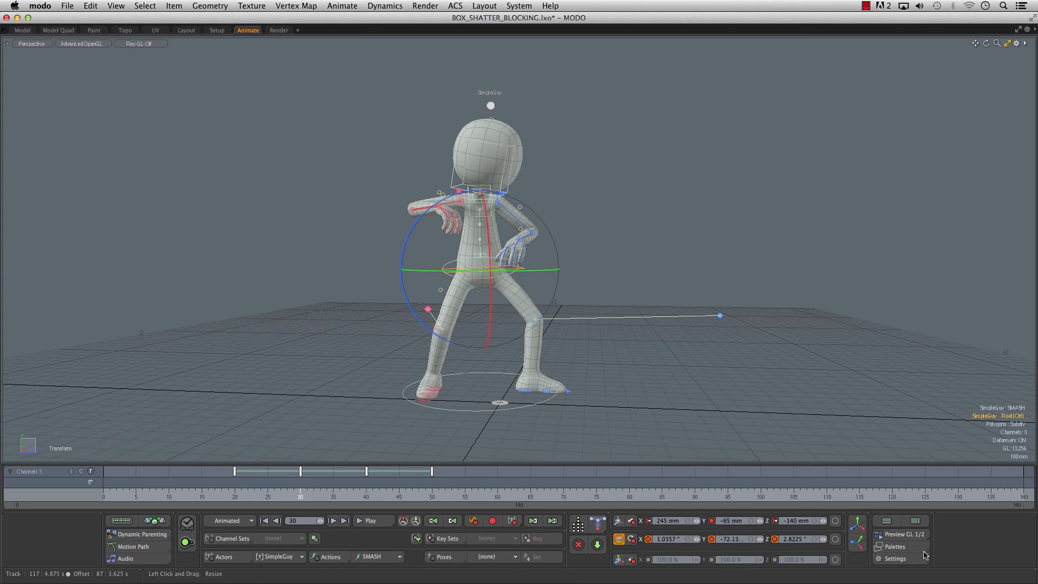
{"action": "left_click", "coordinate": [858, 543]}
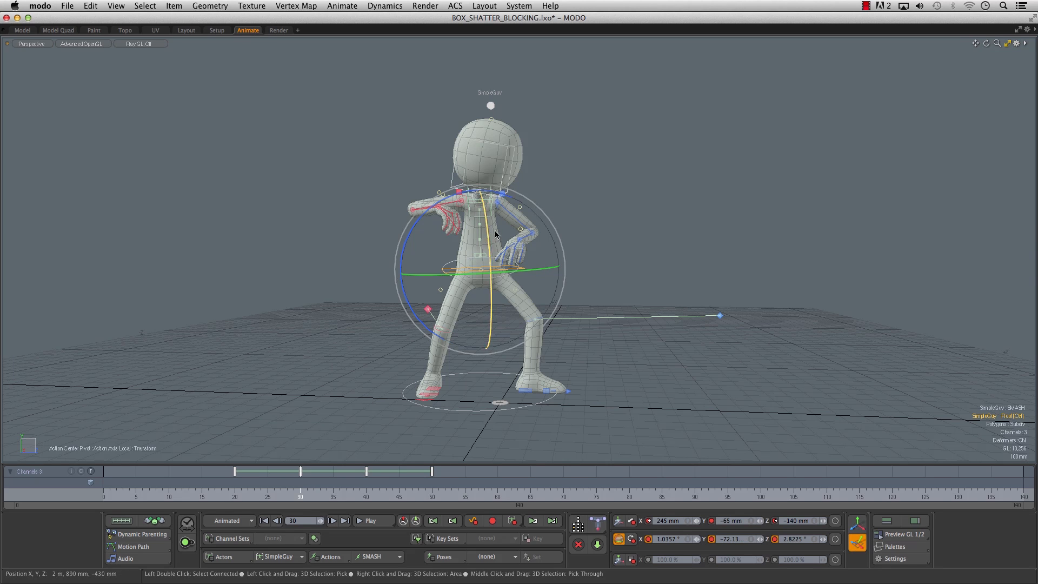
{"action": "left_click_drag", "start_coordinate": [415, 230], "coordinate": [430, 216]}
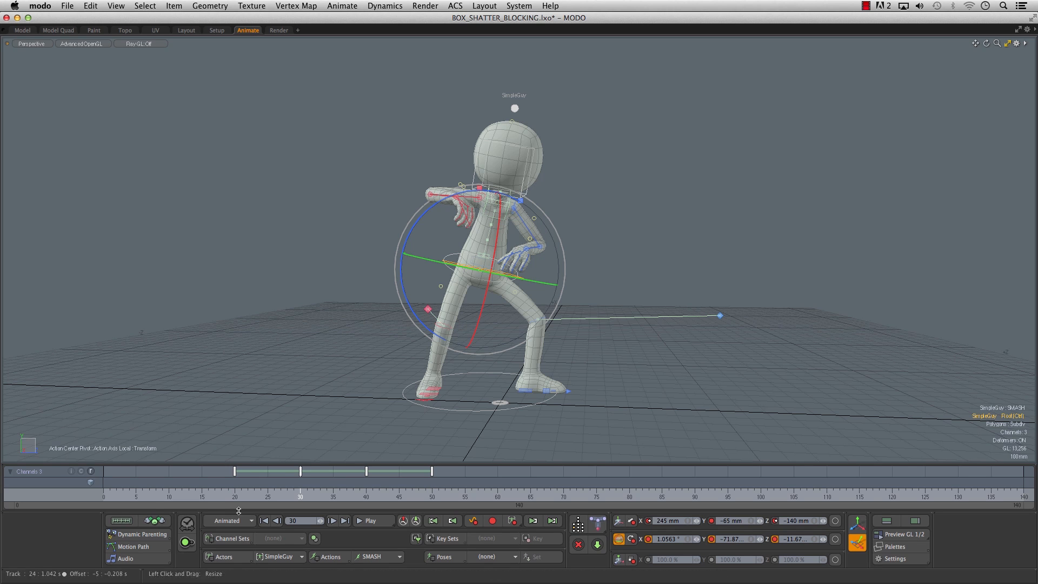
- Go to frame 40 and rotate the upper-body controls of the wind-up pose
{"action": "left_click", "coordinate": [188, 475]}
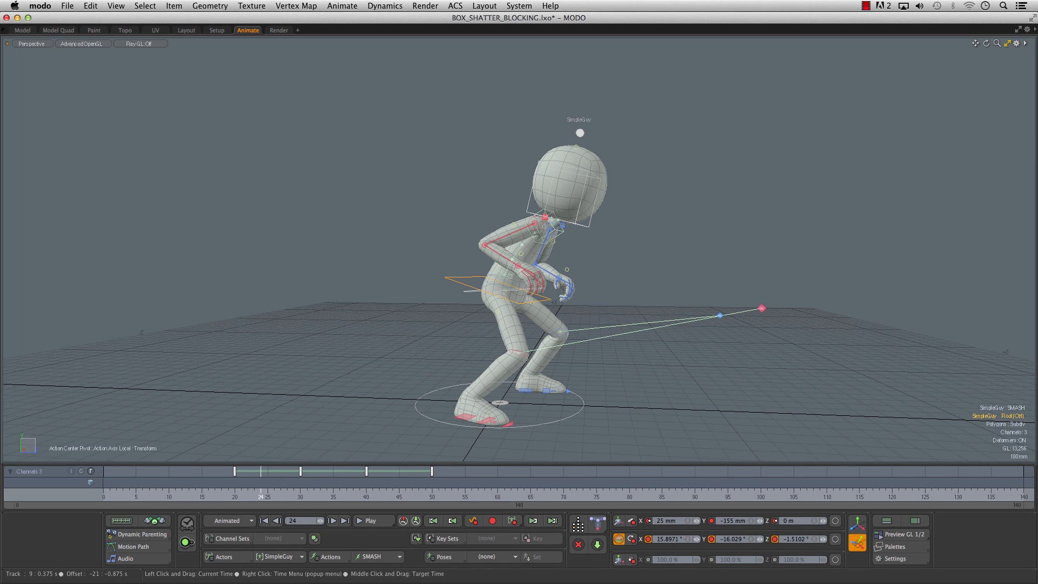
{"action": "mouse_move", "coordinate": [294, 475]}
{"action": "left_mouse_down"}
{"action": "mouse_move", "coordinate": [378, 476]}
{"action": "mouse_move", "coordinate": [367, 491]}
{"action": "left_mouse_up"}
{"action": "left_click_drag", "start_coordinate": [595, 227], "coordinate": [592, 221], "text": "alt"}
{"action": "key", "text": "space"}
{"action": "left_click_drag", "start_coordinate": [486, 260], "coordinate": [490, 258], "text": "alt"}
{"action": "left_click", "coordinate": [447, 209]}
{"action": "key", "text": "e"}
{"action": "left_click_drag", "start_coordinate": [496, 168], "coordinate": [485, 144]}
{"action": "key", "text": "space"}
{"action": "left_click", "coordinate": [462, 167]}
{"action": "key", "text": "e"}
{"action": "left_click_drag", "start_coordinate": [352, 236], "coordinate": [237, 236], "text": "alt"}
{"action": "key", "text": "space"}
- Move one arm control and rotate another to rework the arms in the frame 40 pose
{"action": "scroll", "coordinate": [238, 236], "scroll_direction": "up", "scroll_amount": 5}
{"action": "left_click", "coordinate": [361, 207]}
{"action": "key", "text": "w"}
{"action": "mouse_move", "coordinate": [362, 206]}
{"action": "left_mouse_down"}
{"action": "mouse_move", "coordinate": [257, 204]}
{"action": "mouse_move", "coordinate": [346, 216]}
{"action": "left_mouse_up"}
{"action": "key", "text": "space"}
{"action": "left_click", "coordinate": [319, 225]}
{"action": "key", "text": "e"}
{"action": "left_click_drag", "start_coordinate": [436, 134], "coordinate": [292, 184]}
{"action": "key", "text": "space"}
- Rotate and move the main body control to shift the character's weight in the frame 40 pose
{"action": "left_click", "coordinate": [529, 301]}
{"action": "key", "text": "e"}
{"action": "left_click_drag", "start_coordinate": [452, 301], "coordinate": [451, 284]}
{"action": "left_click_drag", "start_coordinate": [254, 303], "coordinate": [432, 303], "text": "alt"}
{"action": "key", "text": "w"}
{"action": "left_click_drag", "start_coordinate": [412, 251], "coordinate": [386, 265]}
{"action": "key", "text": "space"}
- Refine the rotation of two more upper-body controls at frame 40, deselect everything and turn off the local action axes
{"action": "left_click", "coordinate": [413, 167]}
{"action": "key", "text": "e"}
{"action": "left_click_drag", "start_coordinate": [419, 170], "coordinate": [460, 201], "text": "alt"}
{"action": "mouse_move", "coordinate": [590, 216]}
{"action": "left_mouse_down", "text": "alt"}
{"action": "mouse_move", "coordinate": [484, 186]}
{"action": "mouse_move", "coordinate": [595, 214]}
{"action": "left_mouse_up", "text": "alt"}
{"action": "key", "text": "space"}
{"action": "left_click", "coordinate": [292, 184]}
{"action": "key", "text": "e"}
{"action": "left_click_drag", "start_coordinate": [292, 183], "coordinate": [403, 162], "text": "alt"}
{"action": "left_click_drag", "start_coordinate": [403, 163], "coordinate": [378, 266], "text": "alt"}
{"action": "scroll", "coordinate": [415, 243], "scroll_direction": "down", "scroll_amount": 5}
{"action": "key", "text": "space"}
{"action": "scroll", "coordinate": [378, 265], "scroll_direction": "up", "scroll_amount": 1}
{"action": "left_click", "coordinate": [503, 224]}
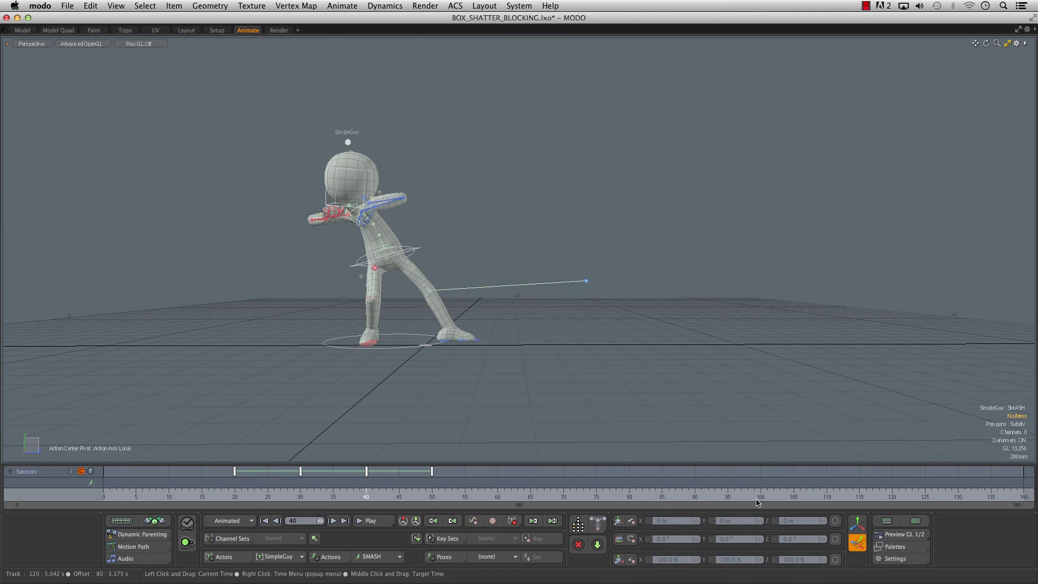
{"action": "key", "text": "Escape"}
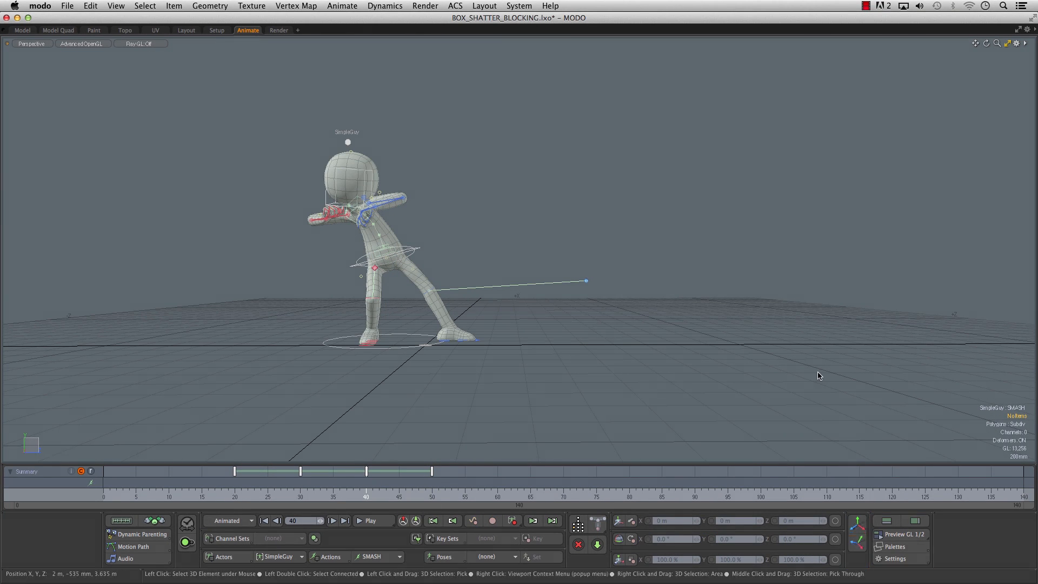
- Generate a GL preview of the shifted poses, scrub through it repeatedly in QuickTime Player and close it
{"action": "left_click", "coordinate": [889, 537]}
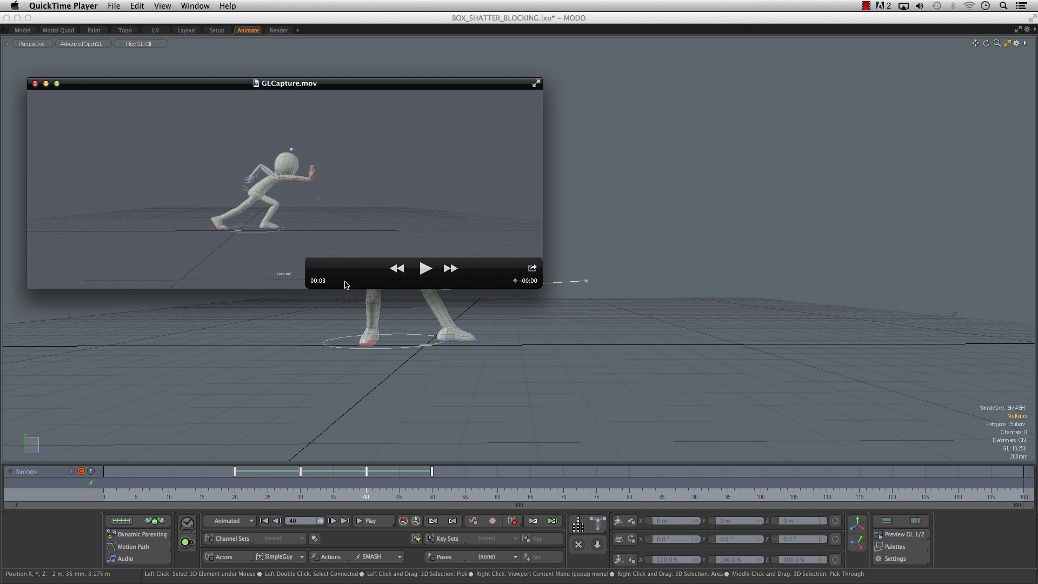
{"action": "left_click_drag", "start_coordinate": [345, 285], "coordinate": [483, 288]}
{"action": "left_click_drag", "start_coordinate": [365, 281], "coordinate": [506, 281]}
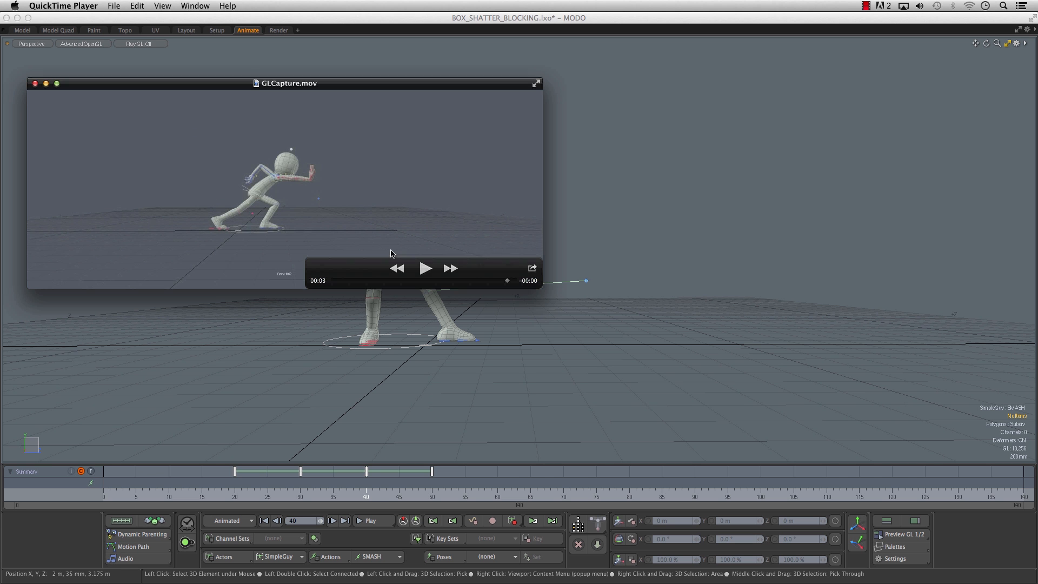
{"action": "left_click_drag", "start_coordinate": [346, 285], "coordinate": [535, 297]}
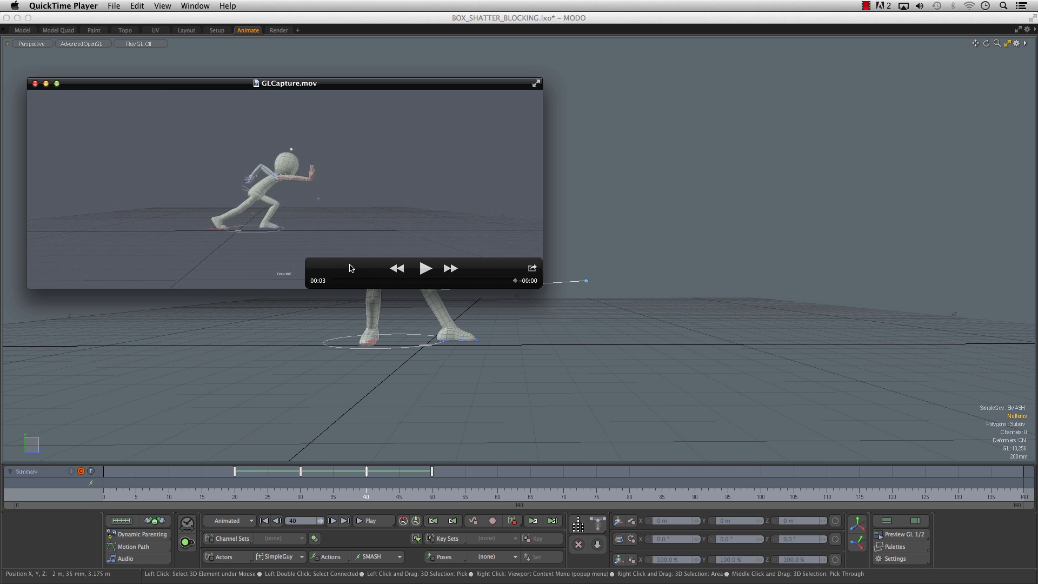
{"action": "left_click", "coordinate": [36, 84]}
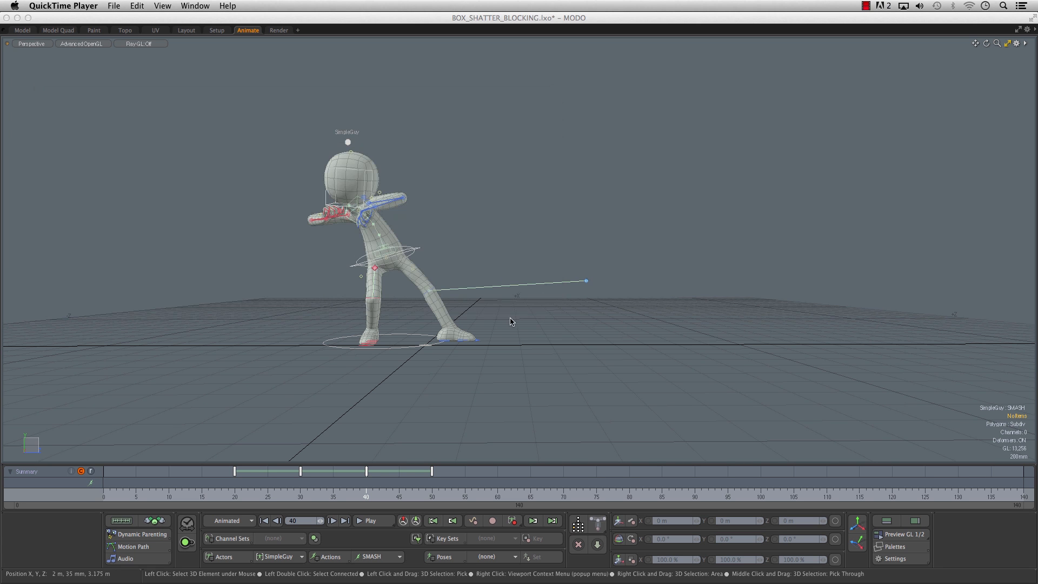
- Show the Graph Editor and retime the SMASH pose keys to frames 20, 25, 35 and 45
{"action": "left_click", "coordinate": [887, 522]}
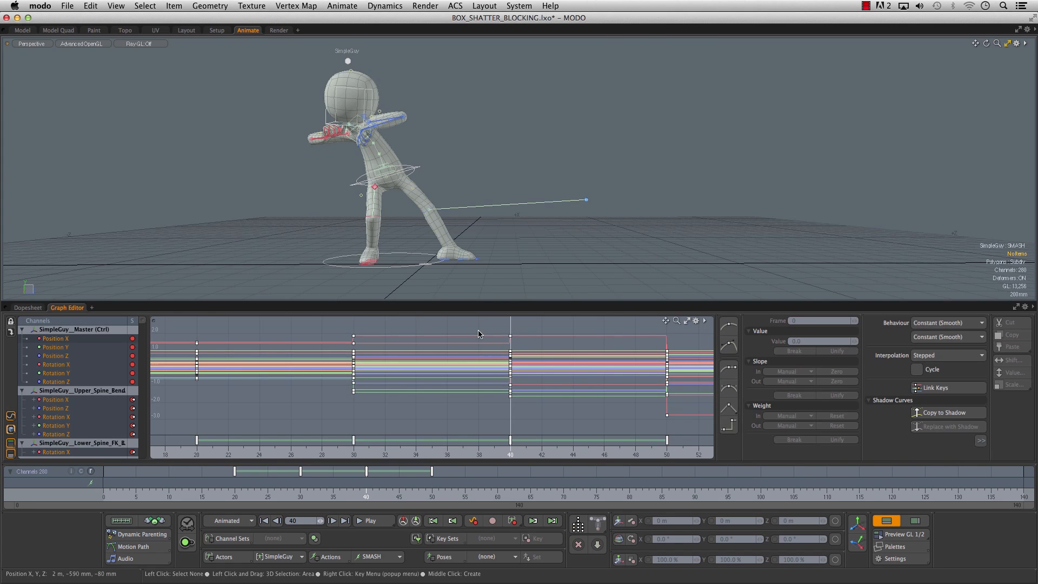
{"action": "right_click_drag", "start_coordinate": [562, 402], "coordinate": [500, 373], "text": "alt"}
{"action": "left_click_drag", "start_coordinate": [497, 361], "coordinate": [439, 380], "text": "alt"}
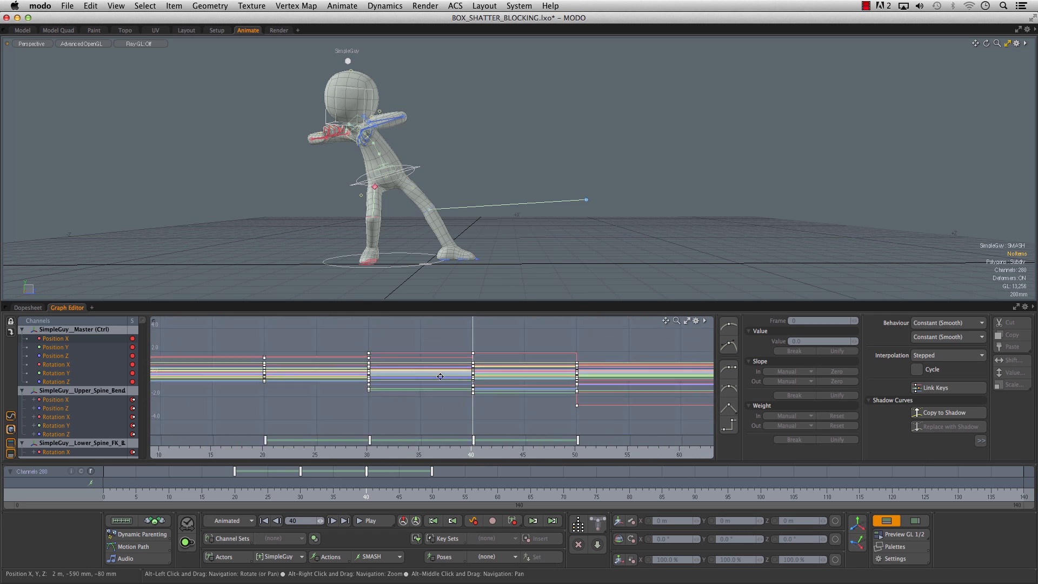
{"action": "left_click", "coordinate": [215, 491]}
{"action": "left_click_drag", "start_coordinate": [215, 491], "coordinate": [255, 475]}
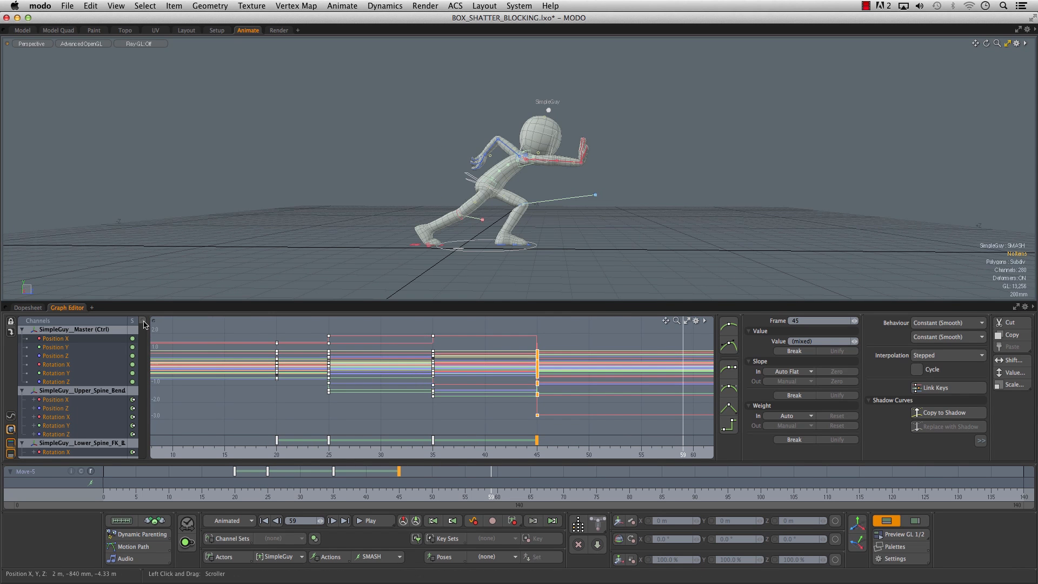
{"action": "mouse_move", "coordinate": [144, 322]}
{"action": "left_mouse_down"}
{"action": "mouse_move", "coordinate": [143, 429]}
{"action": "mouse_move", "coordinate": [145, 317]}
{"action": "left_mouse_up"}
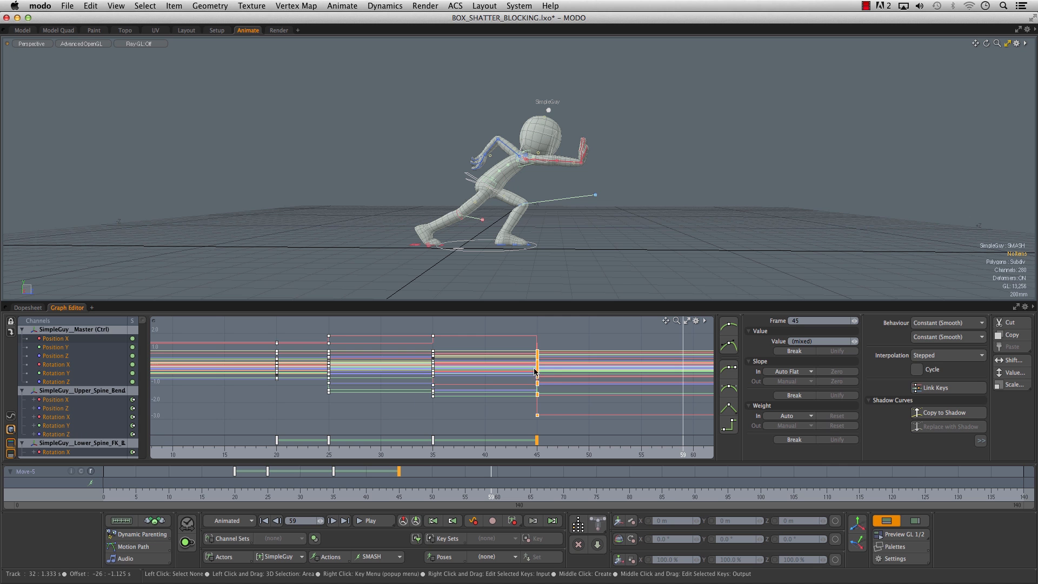
{"action": "left_click", "coordinate": [400, 496]}
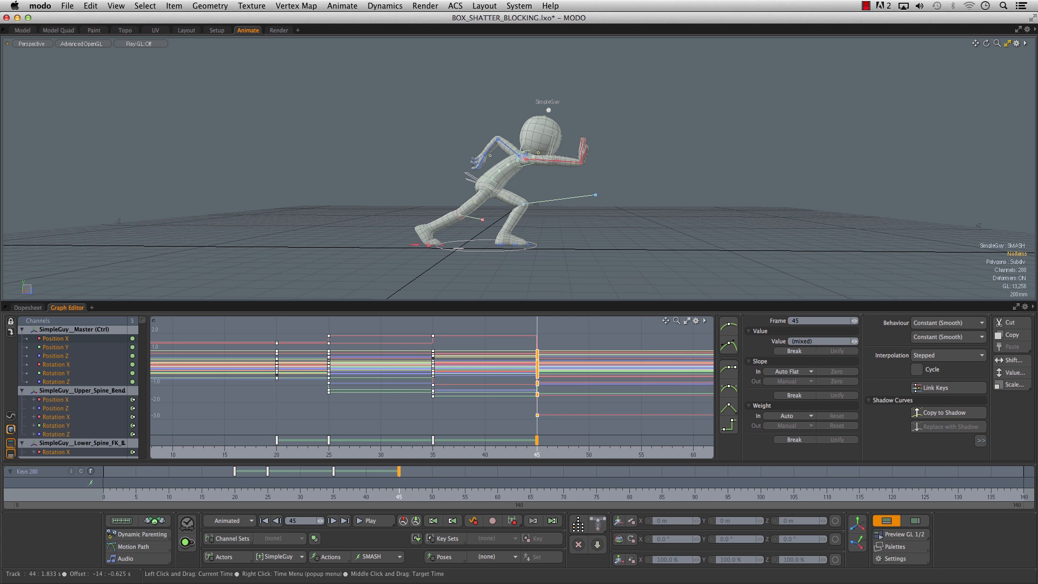
{"action": "left_click_drag", "start_coordinate": [493, 382], "coordinate": [417, 395], "text": "ctrl+alt"}
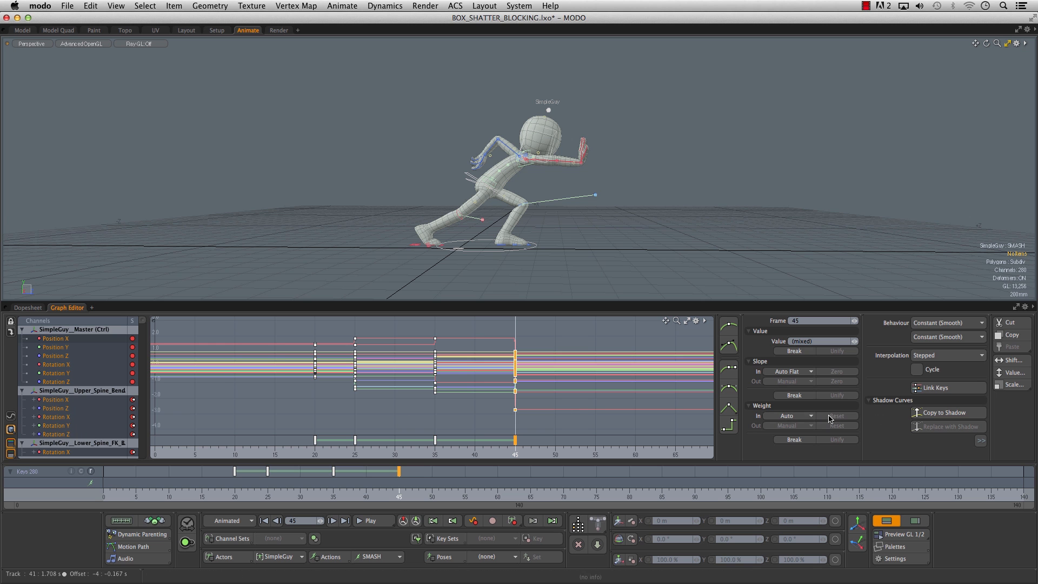
- Switch the SMASH action from Stepped to Curve interpolation and return to frame 0
{"action": "left_click", "coordinate": [329, 558]}
{"action": "left_click", "coordinate": [350, 526]}
{"action": "left_click", "coordinate": [338, 516]}
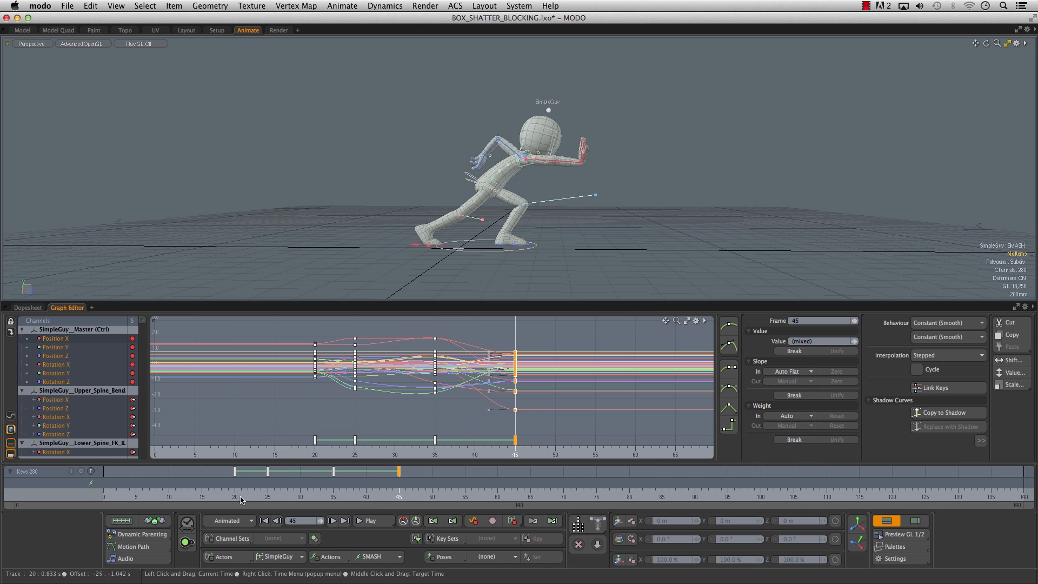
{"action": "left_click_drag", "start_coordinate": [241, 500], "coordinate": [222, 498]}
{"action": "left_click_drag", "start_coordinate": [123, 498], "coordinate": [103, 497]}
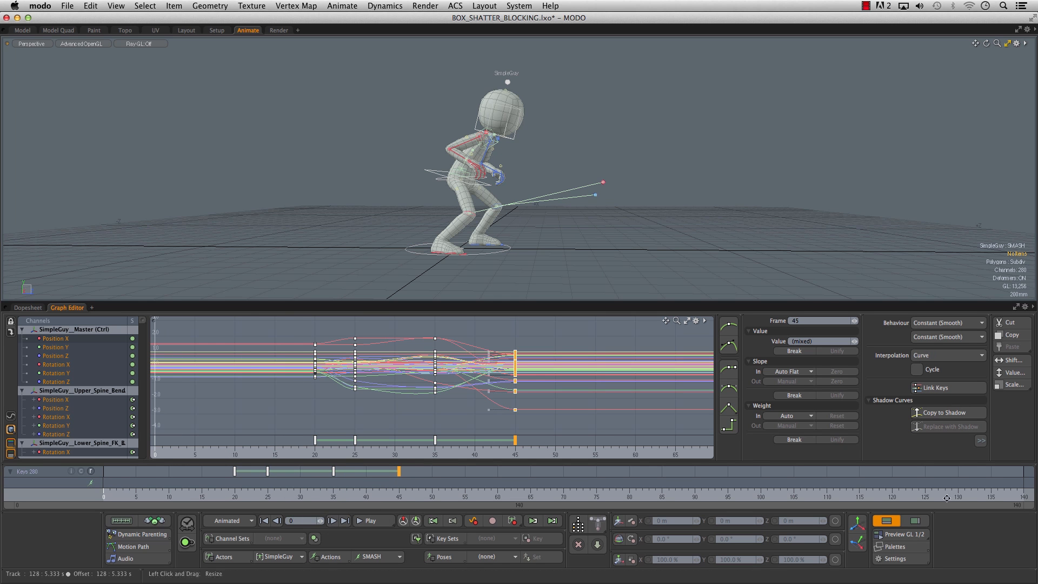
- Hide the Graph Editor, generate a GL preview of the interpolated animation, review it in QuickTime Player and close it
{"action": "left_click", "coordinate": [887, 520]}
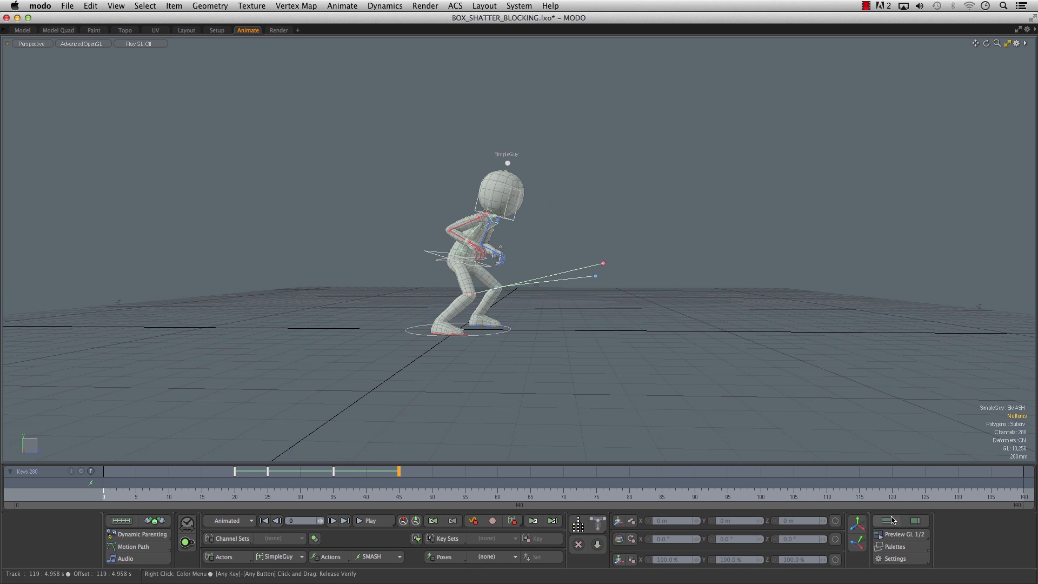
{"action": "left_click", "coordinate": [902, 535]}
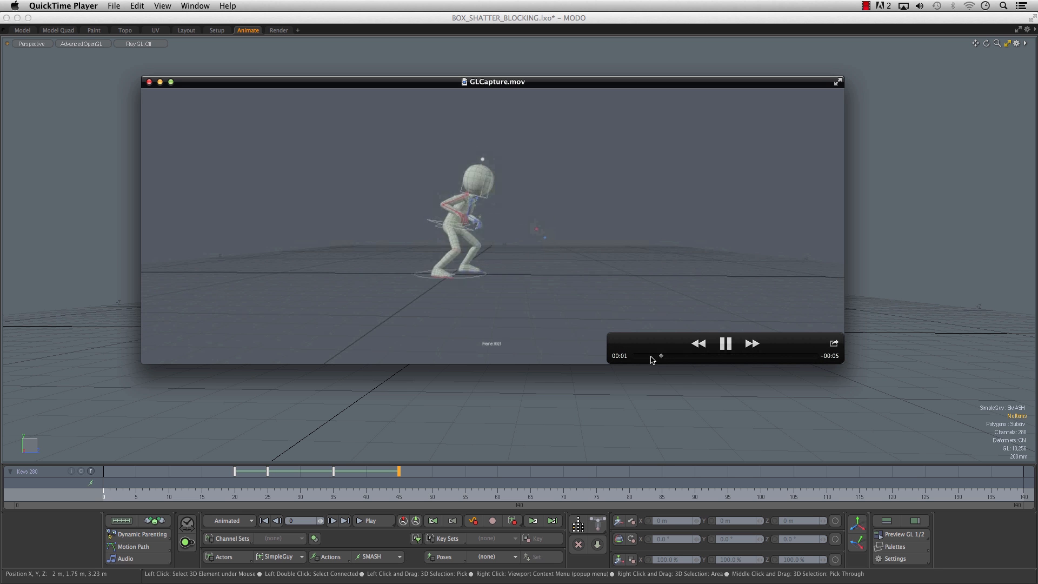
{"action": "left_click_drag", "start_coordinate": [651, 360], "coordinate": [689, 362]}
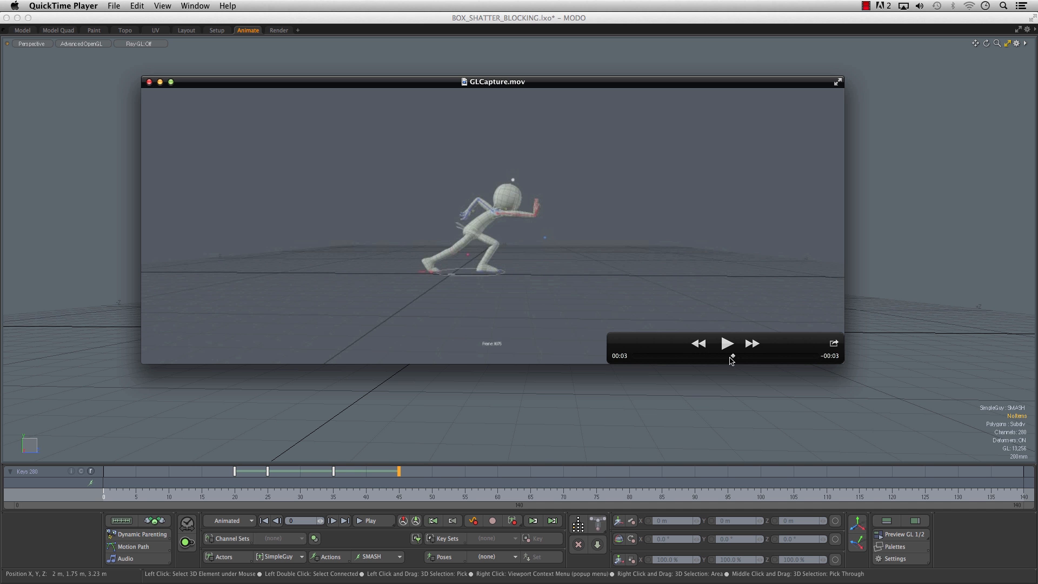
{"action": "left_click_drag", "start_coordinate": [777, 357], "coordinate": [710, 359]}
{"action": "left_click", "coordinate": [148, 82]}
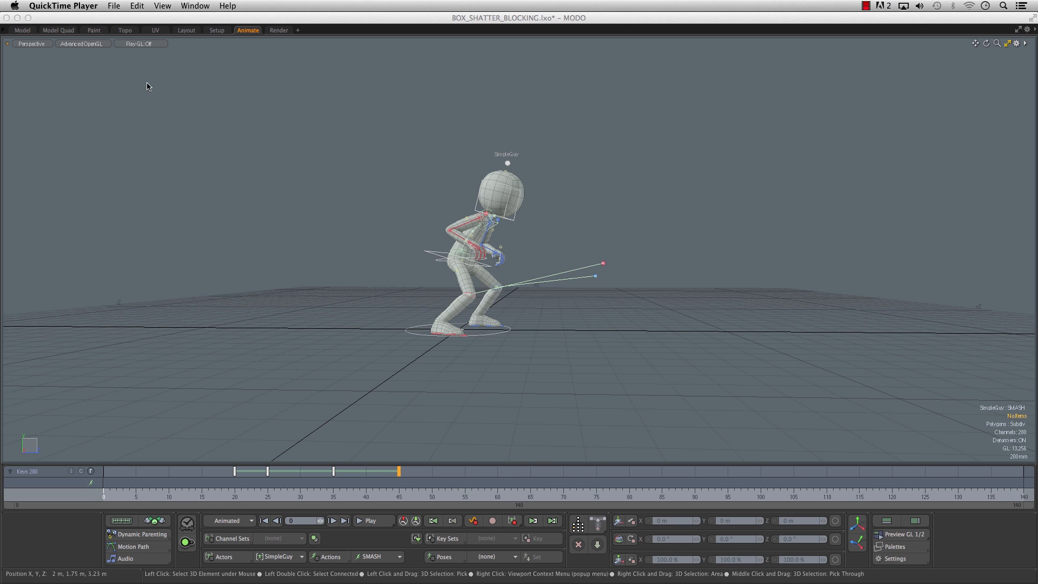
- Move the final pushing-pose key to frame 40
{"action": "left_click_drag", "start_coordinate": [313, 493], "coordinate": [332, 498]}
{"action": "left_click_drag", "start_coordinate": [249, 497], "coordinate": [366, 497]}
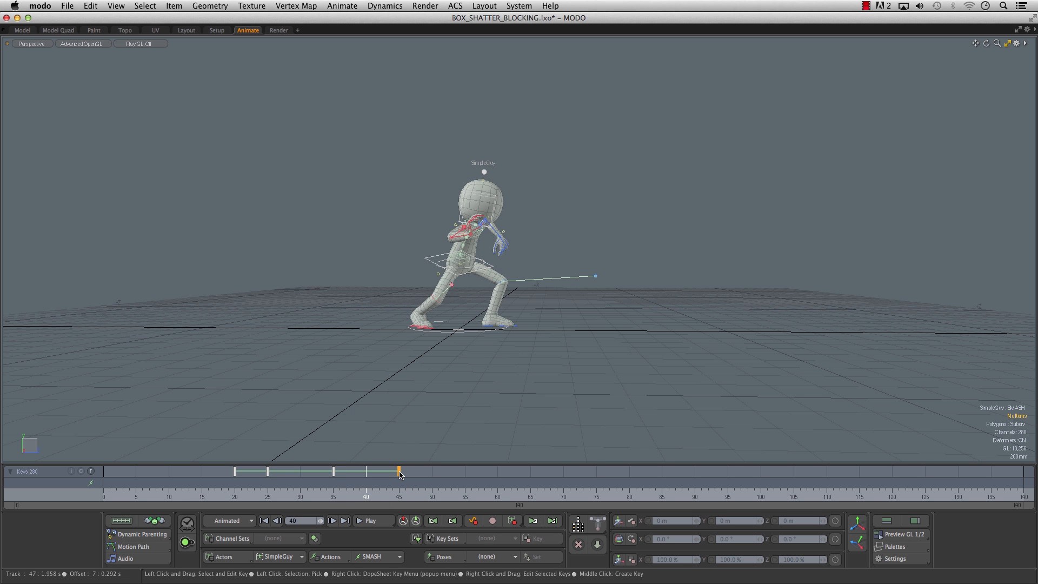
{"action": "left_click", "coordinate": [366, 472]}
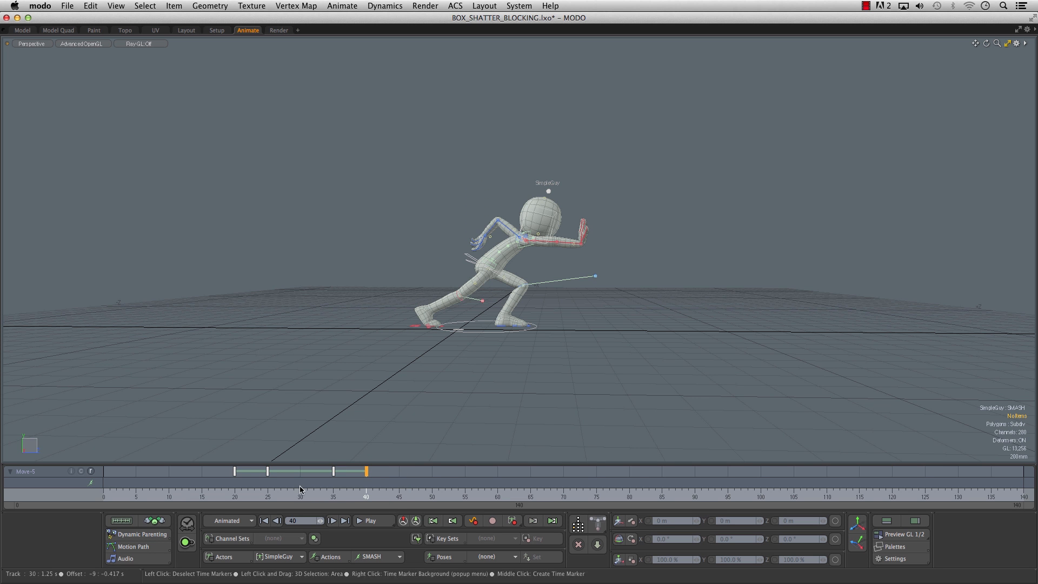
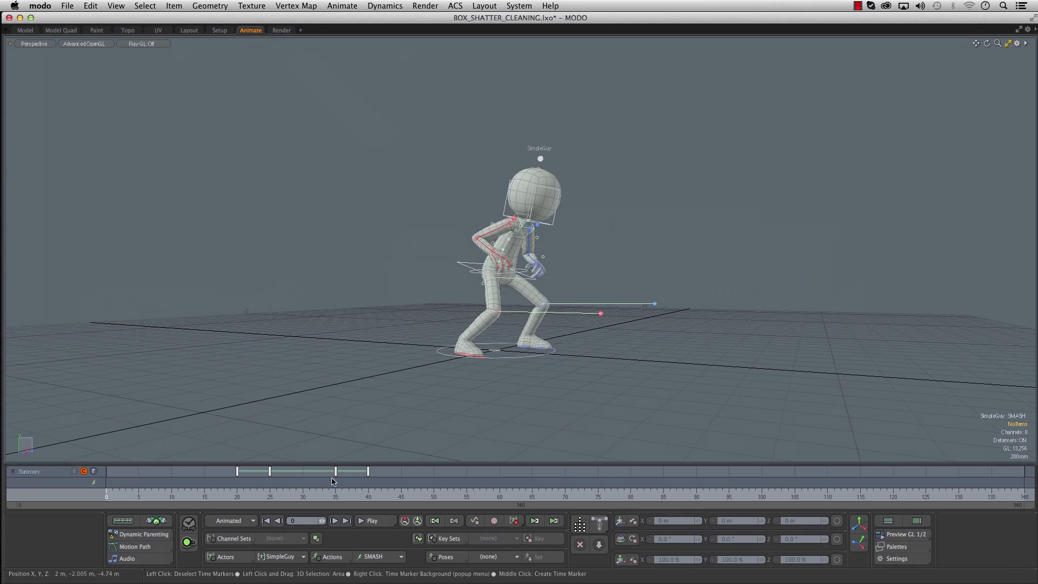
- Show the Graph Editor, examine the retimed curves of the SMASH action, and hide the editor again
{"action": "left_click", "coordinate": [889, 520]}
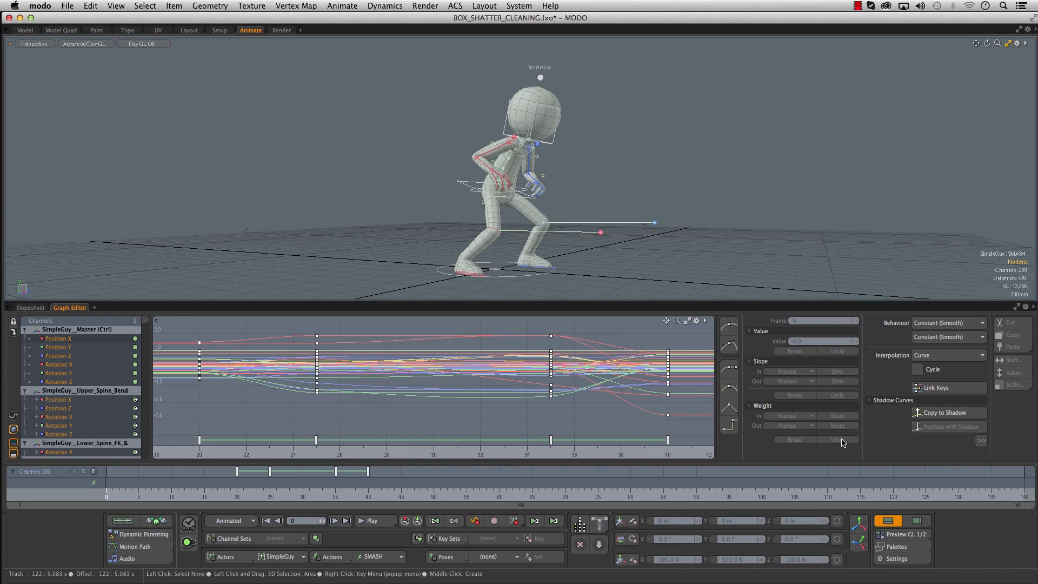
{"action": "left_click_drag", "start_coordinate": [553, 357], "coordinate": [456, 355], "text": "ctrl+alt"}
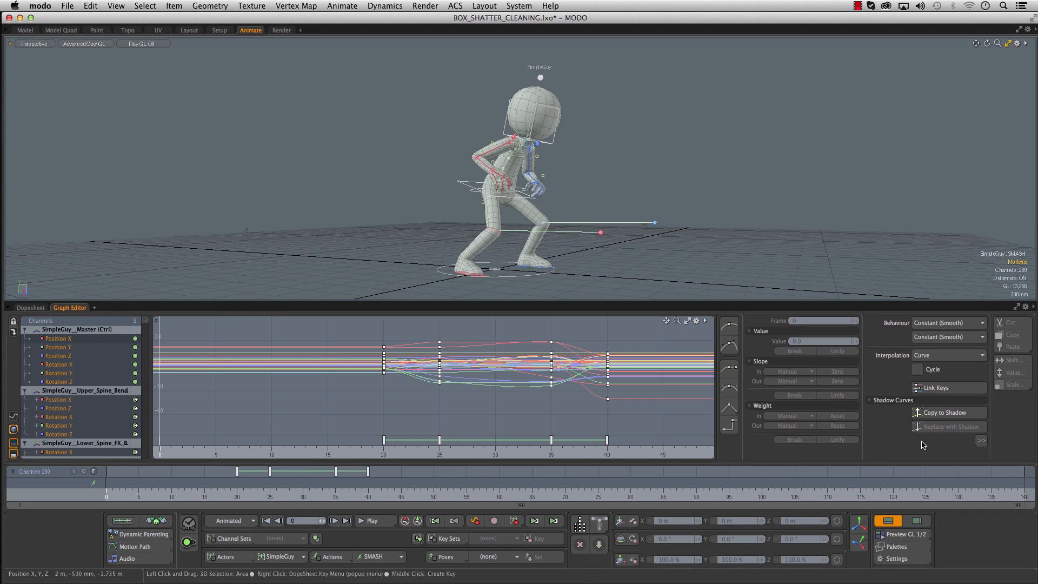
{"action": "left_click", "coordinate": [888, 520]}
- Activate the Time Tool and move its time display to the viewport's upper-right corner
{"action": "left_click_drag", "start_coordinate": [706, 307], "coordinate": [647, 328], "text": "alt"}
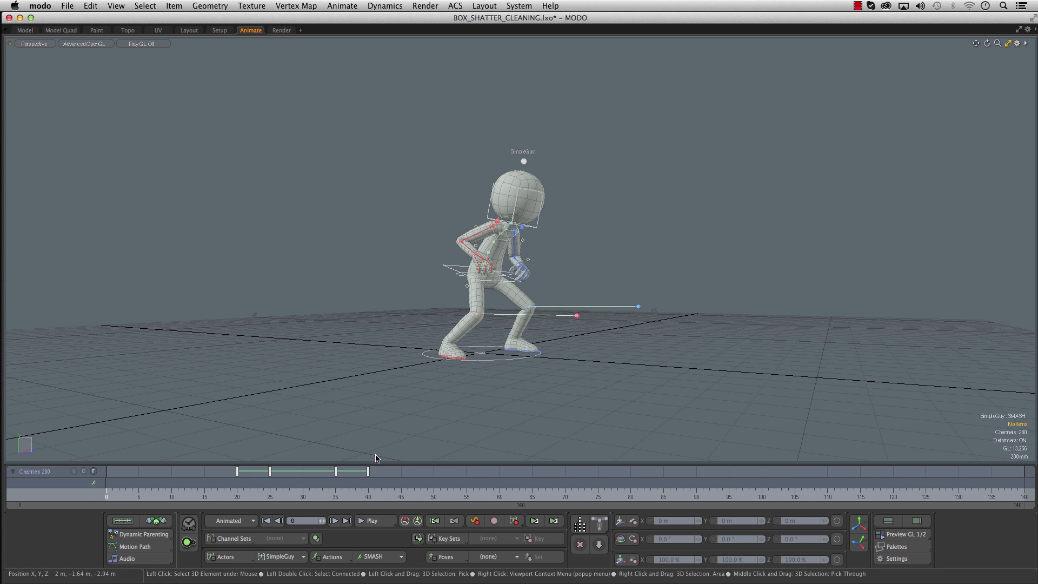
{"action": "left_click", "coordinate": [188, 524]}
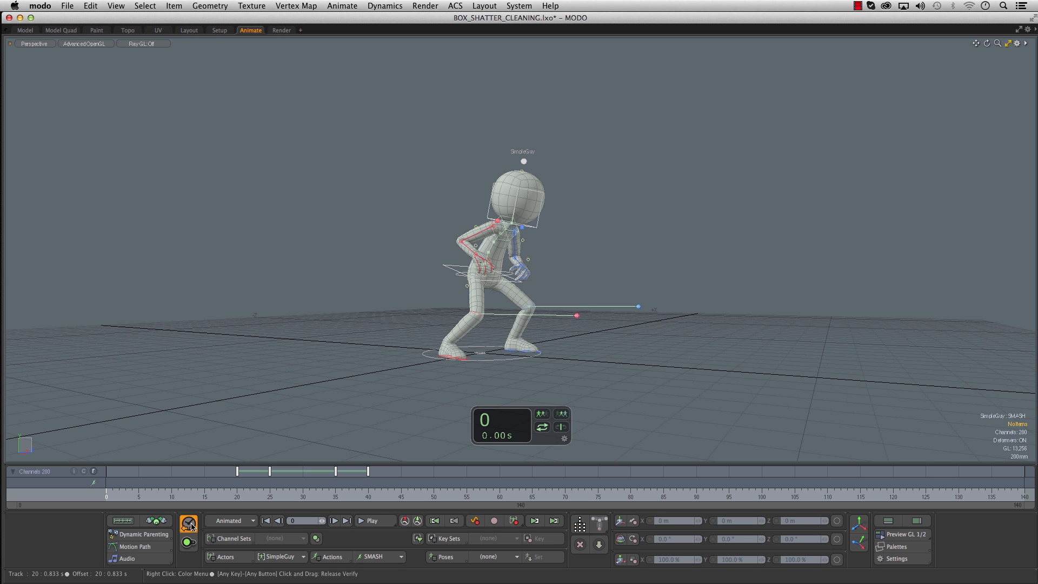
{"action": "left_click_drag", "start_coordinate": [502, 427], "coordinate": [893, 73]}
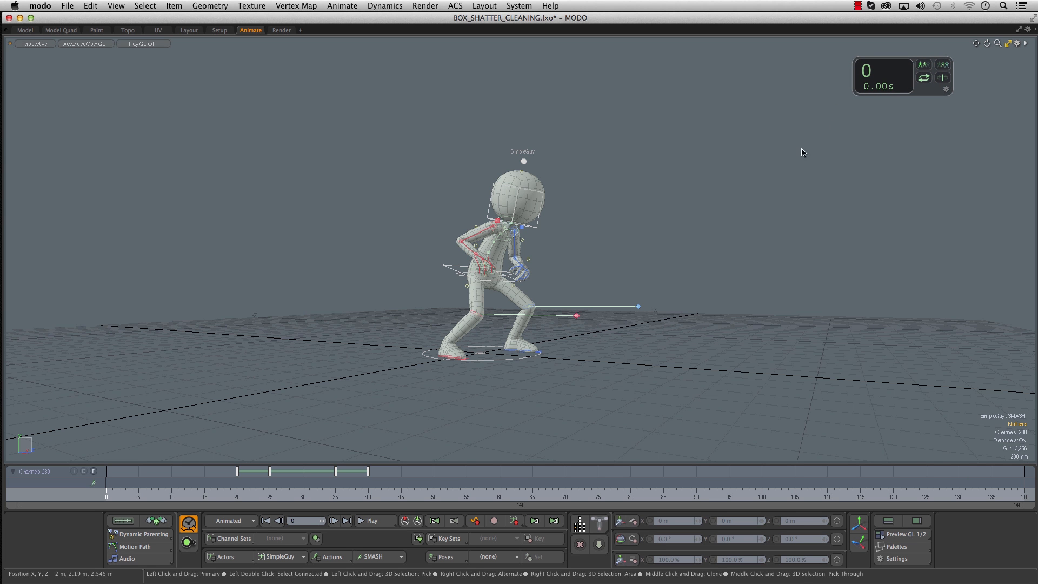
- Scrub back and forth through the SMASH animation with the Time Tool in the viewport and along the timeline
{"action": "left_click_drag", "start_coordinate": [615, 209], "coordinate": [644, 200], "text": "alt"}
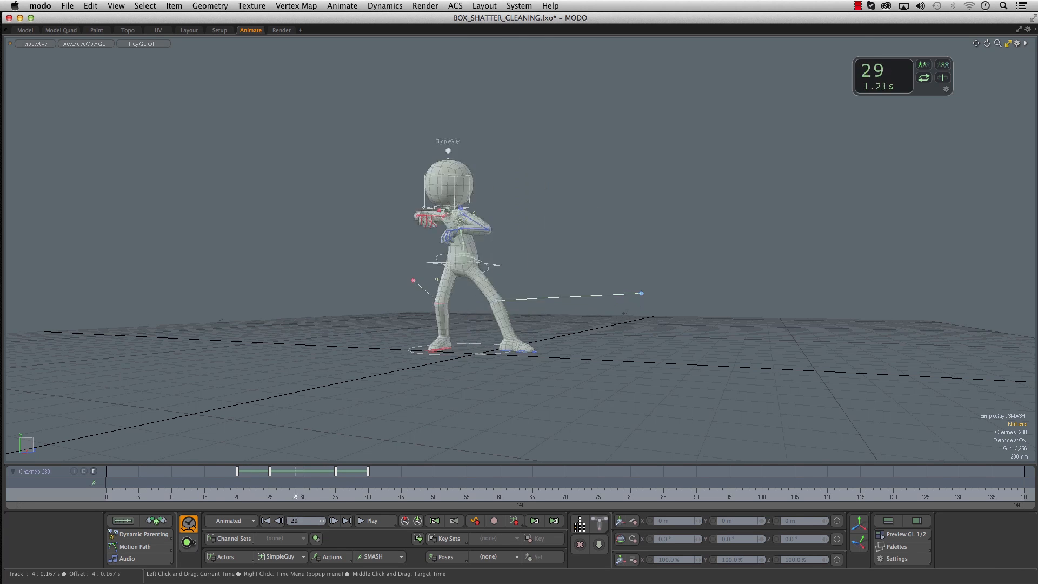
{"action": "left_click_drag", "start_coordinate": [208, 493], "coordinate": [309, 492]}
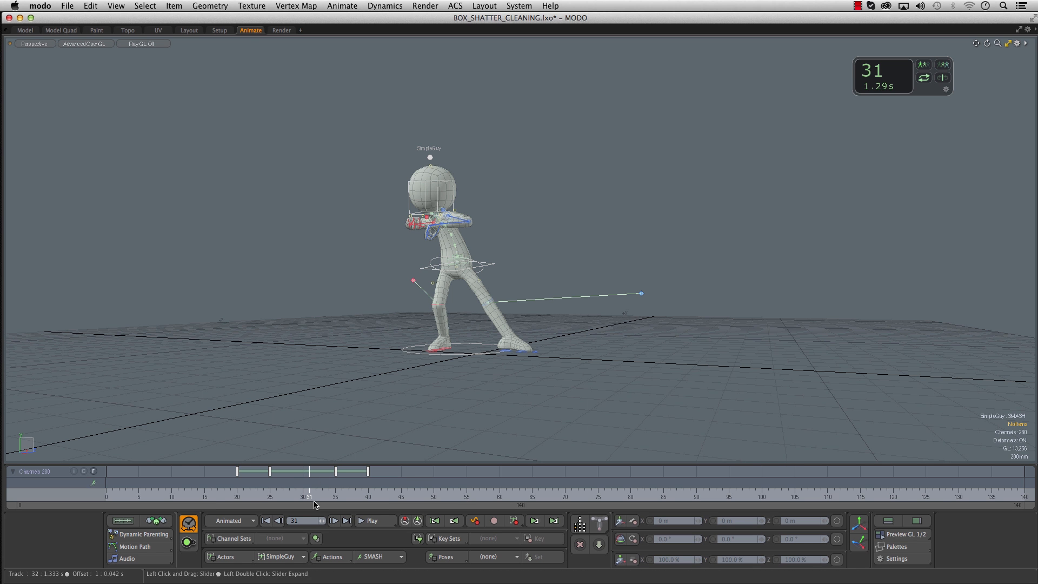
{"action": "left_click", "coordinate": [204, 494]}
{"action": "left_click_drag", "start_coordinate": [806, 218], "coordinate": [766, 231], "text": "alt"}
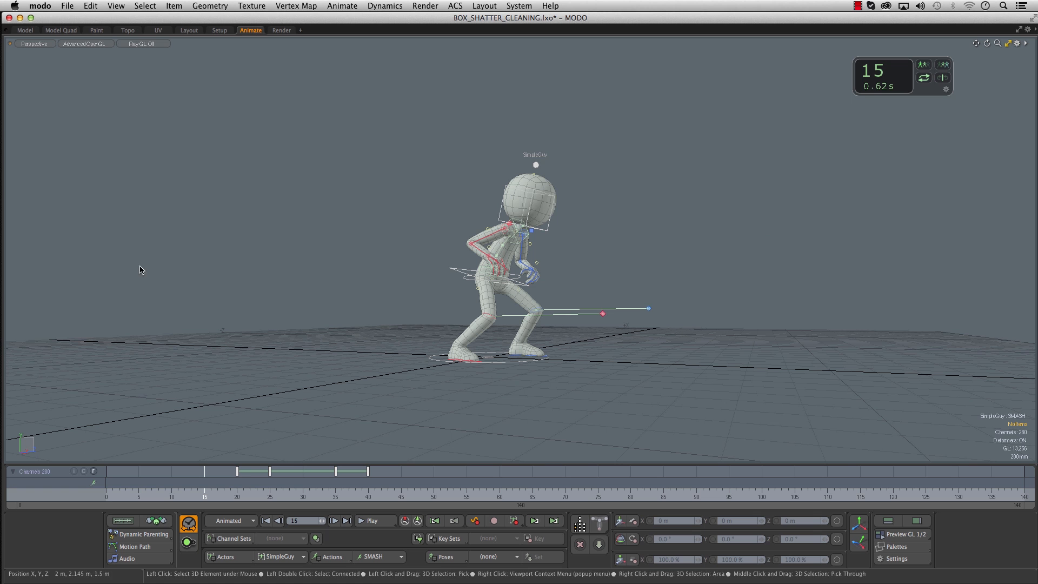
{"action": "left_click_drag", "start_coordinate": [772, 196], "coordinate": [627, 183]}
{"action": "left_click_drag", "start_coordinate": [692, 183], "coordinate": [787, 197]}
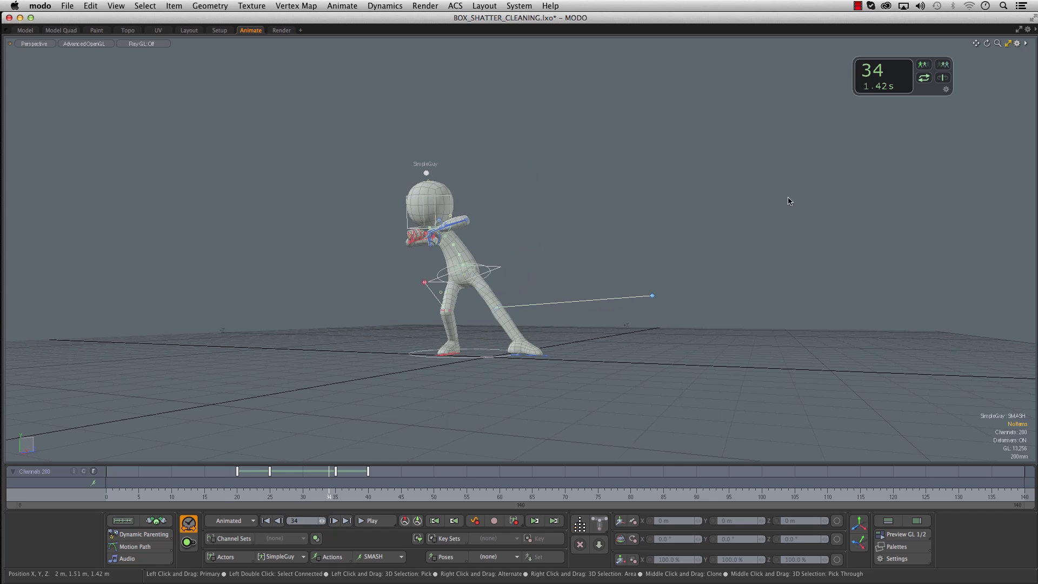
- Go to frame 31 and scrub the motion around it with the Time Tool in the viewport
{"action": "left_click_drag", "start_coordinate": [310, 494], "coordinate": [309, 494]}
{"action": "left_click_drag", "start_coordinate": [598, 200], "coordinate": [589, 224]}
{"action": "left_click_drag", "start_coordinate": [686, 247], "coordinate": [618, 237], "text": "alt"}
{"action": "left_click_drag", "start_coordinate": [703, 237], "coordinate": [645, 237]}
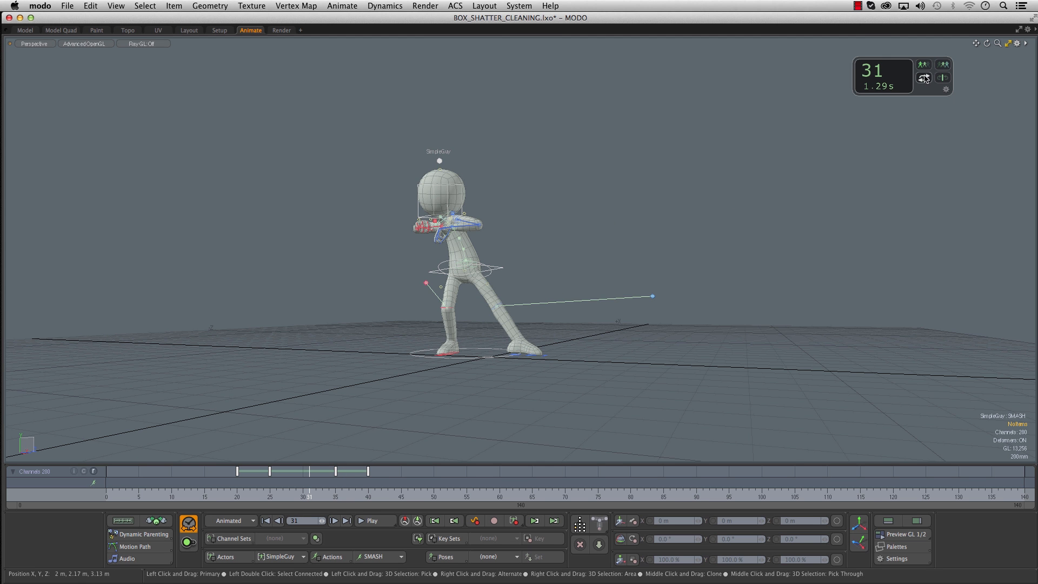
{"action": "left_click_drag", "start_coordinate": [650, 229], "coordinate": [558, 277]}
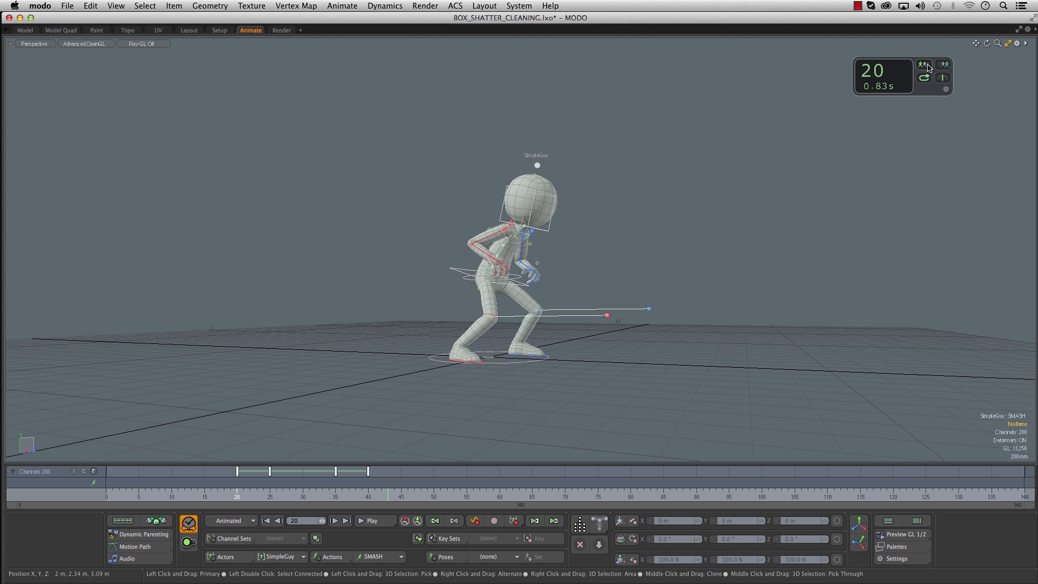
- Step forward and back through the pose keys between frames 20 and 40 with the Time Tool's key stepping
{"action": "left_click", "coordinate": [943, 66]}
{"action": "left_click", "coordinate": [946, 66]}
{"action": "left_click", "coordinate": [946, 66]}
{"action": "left_click", "coordinate": [945, 66]}
{"action": "left_click", "coordinate": [944, 65]}
{"action": "left_click", "coordinate": [944, 66]}
{"action": "left_click", "coordinate": [944, 65]}
{"action": "left_click", "coordinate": [944, 66]}
{"action": "left_click", "coordinate": [944, 65]}
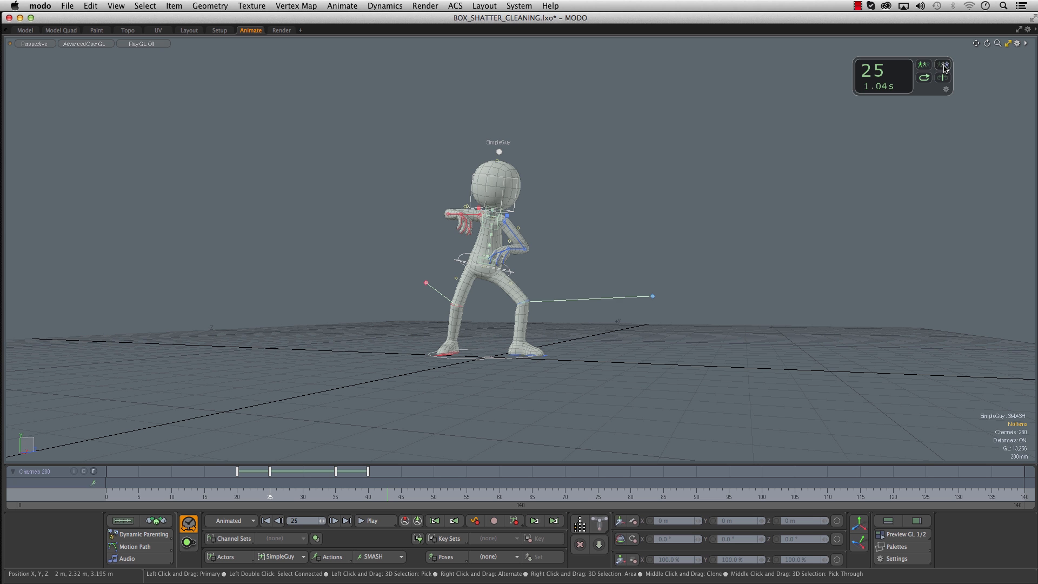
{"action": "left_click", "coordinate": [944, 66]}
{"action": "left_click", "coordinate": [945, 66]}
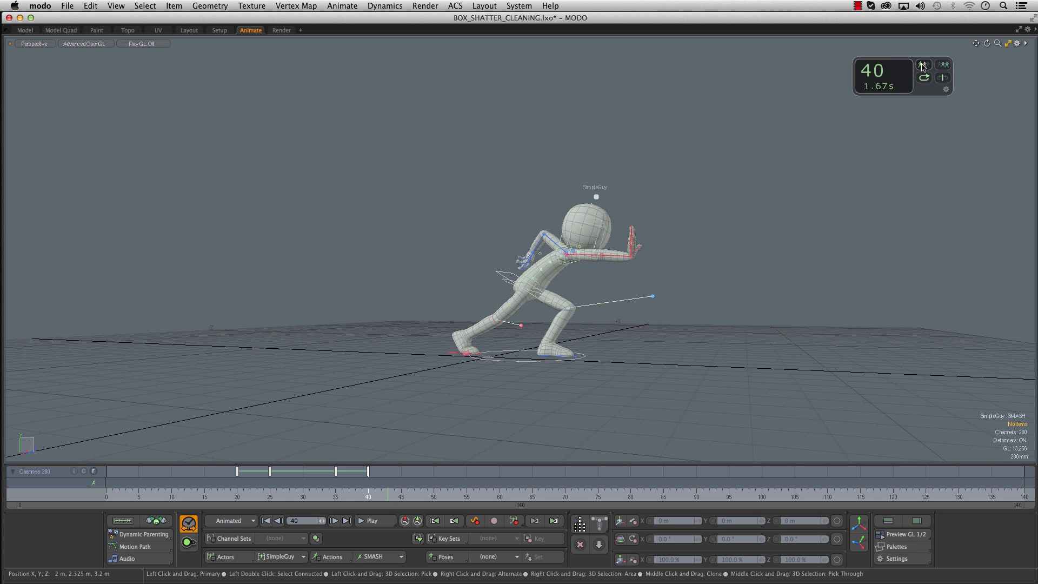
{"action": "left_click", "coordinate": [922, 65]}
{"action": "left_click", "coordinate": [923, 65]}
{"action": "left_click", "coordinate": [924, 65]}
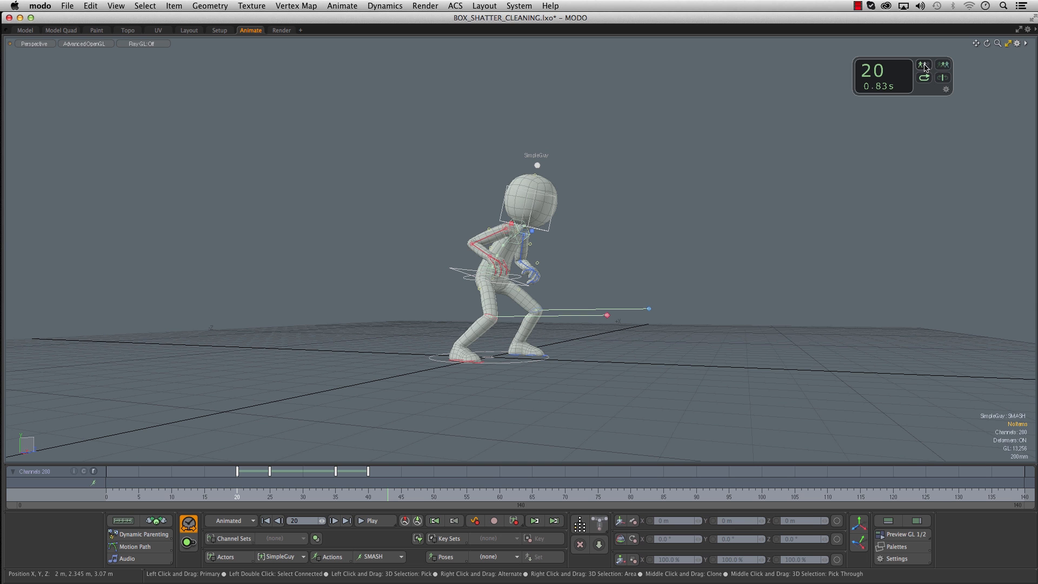
{"action": "left_click", "coordinate": [943, 65]}
{"action": "left_click", "coordinate": [944, 65]}
{"action": "left_click", "coordinate": [942, 65]}
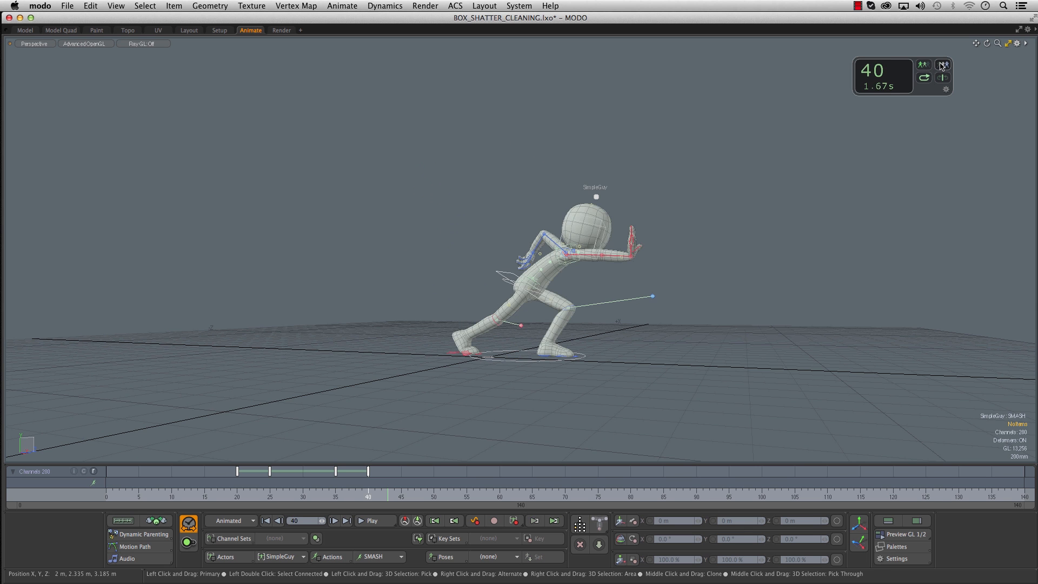
{"action": "left_click", "coordinate": [921, 66]}
{"action": "left_click", "coordinate": [921, 65]}
{"action": "left_click", "coordinate": [923, 65]}
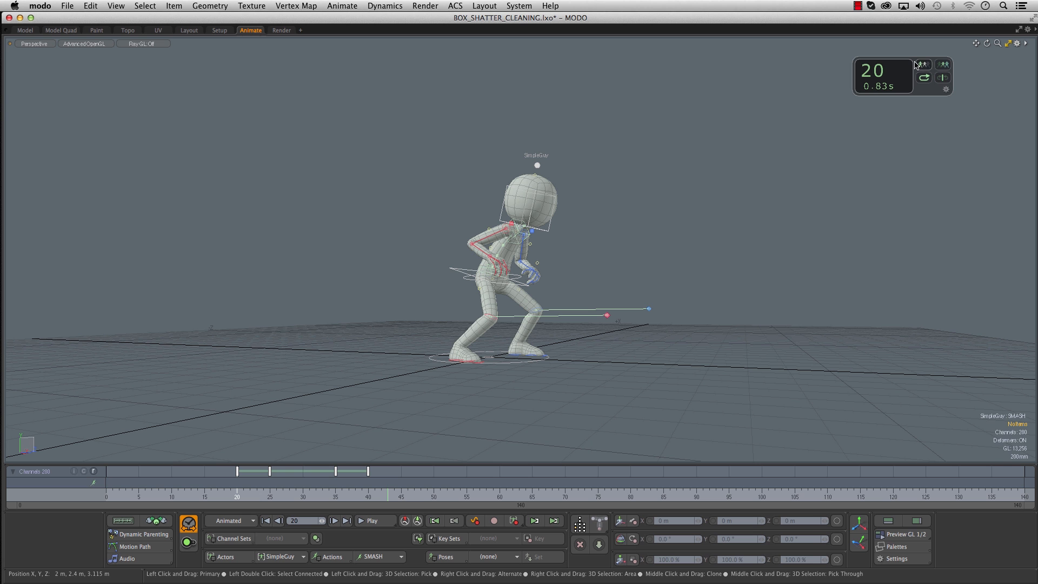
- Enable Use Viewport Regions in the Time Tool options with the regions located at Sides
{"action": "left_click_drag", "start_coordinate": [892, 64], "coordinate": [860, 64]}
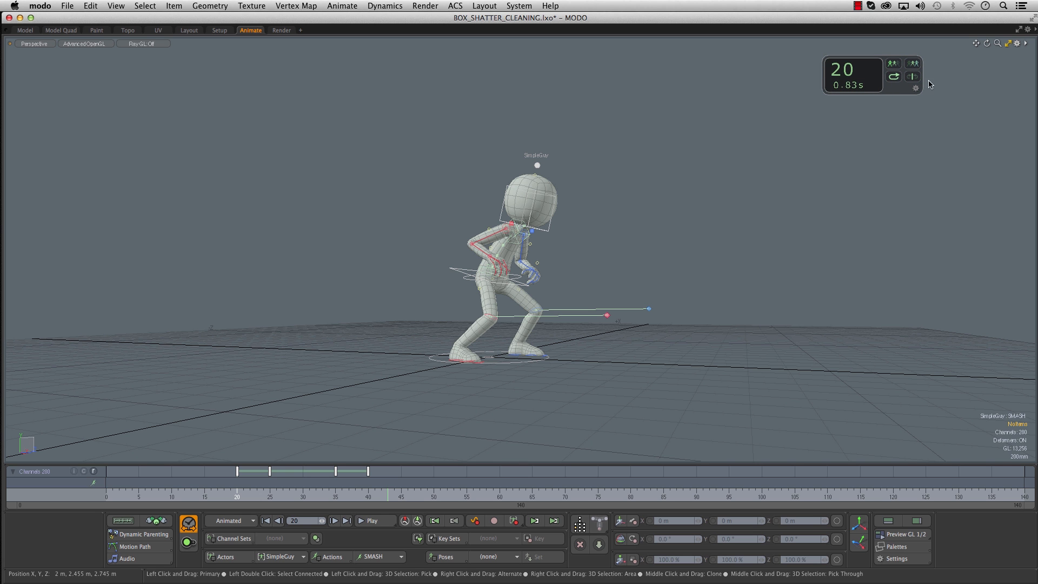
{"action": "left_click", "coordinate": [916, 88]}
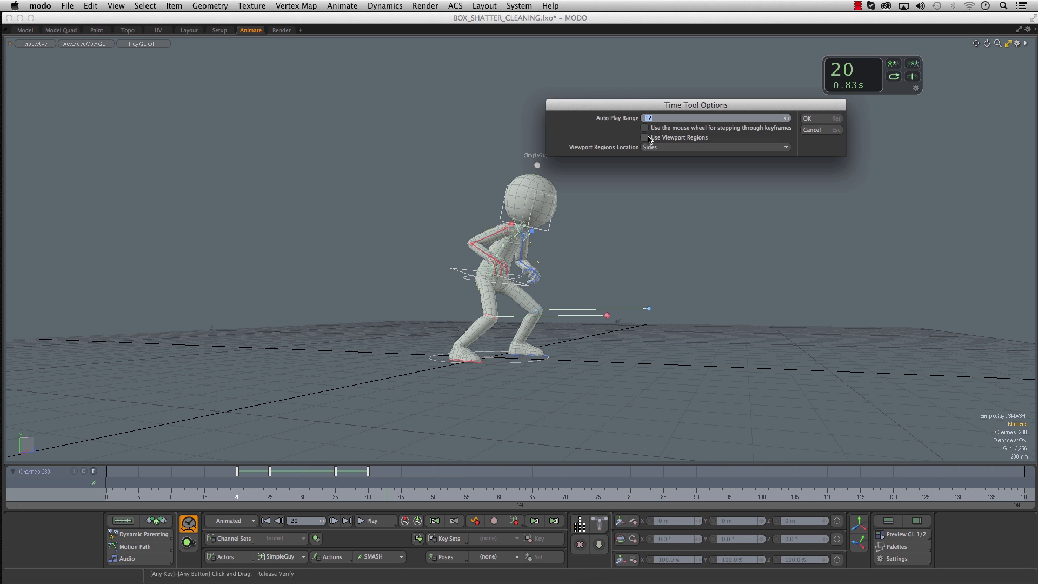
{"action": "left_click", "coordinate": [645, 137]}
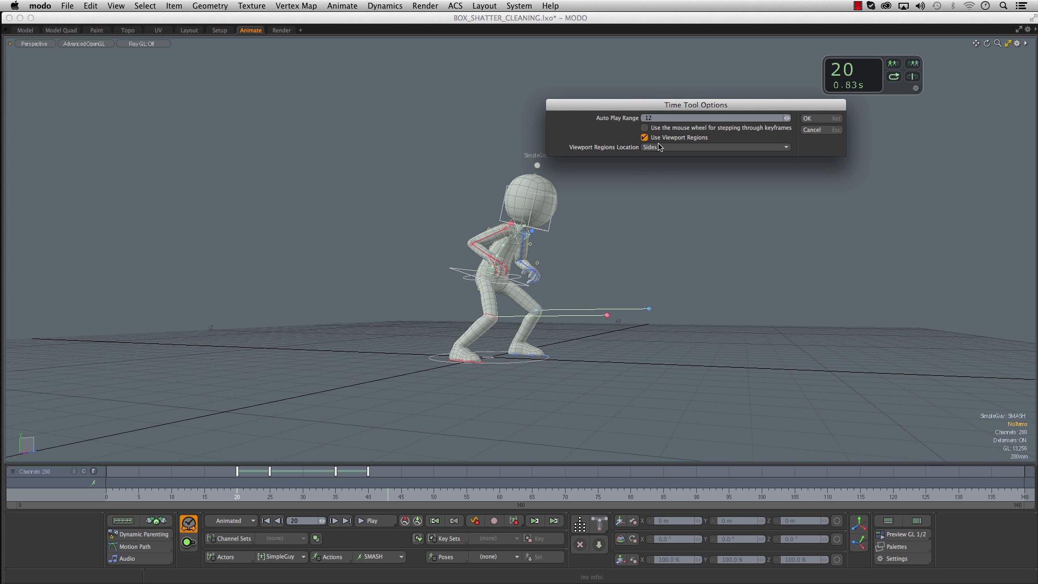
{"action": "left_click", "coordinate": [685, 147]}
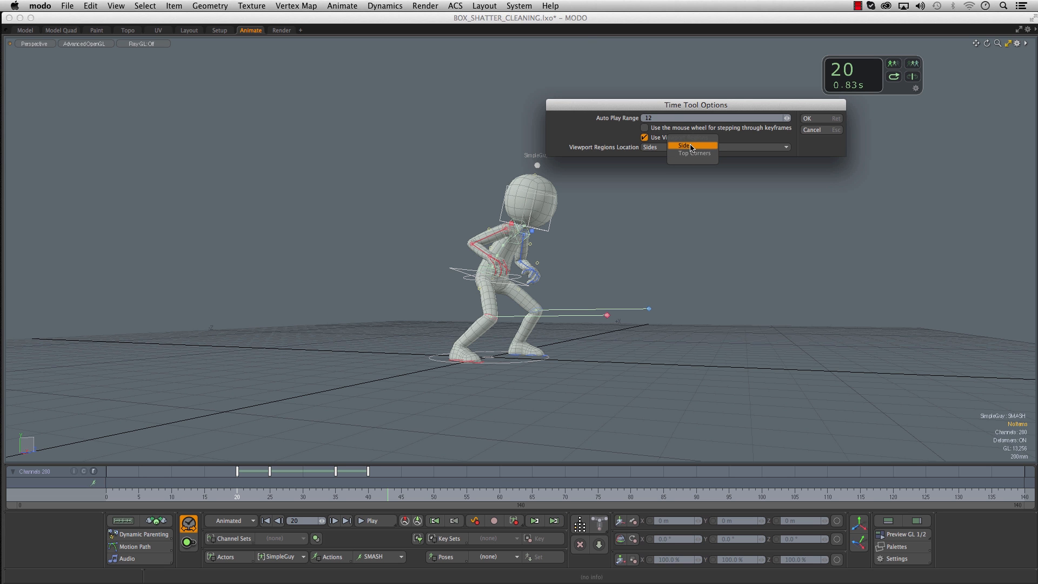
{"action": "left_click", "coordinate": [692, 147]}
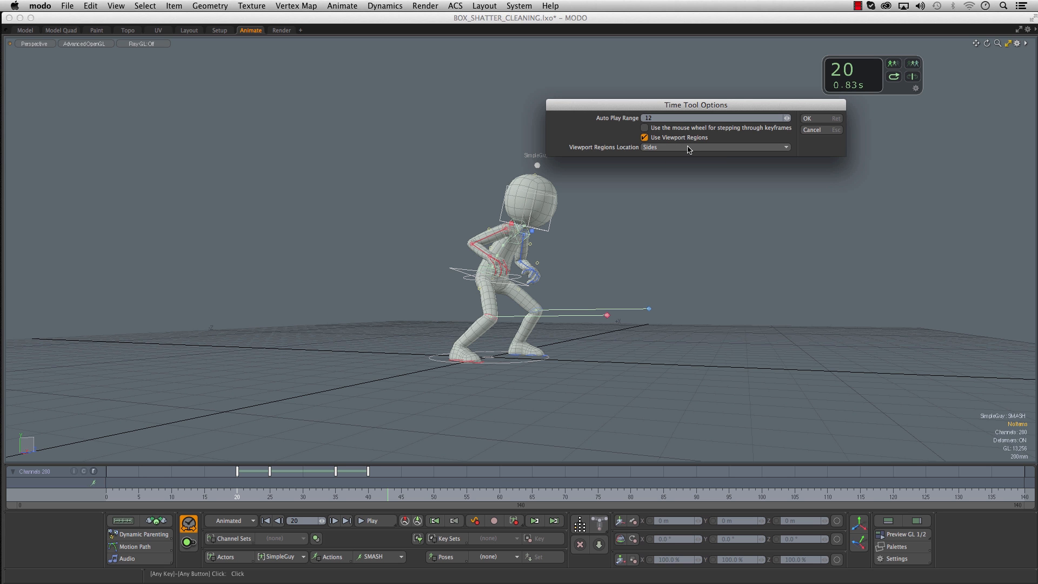
{"action": "left_click", "coordinate": [826, 119]}
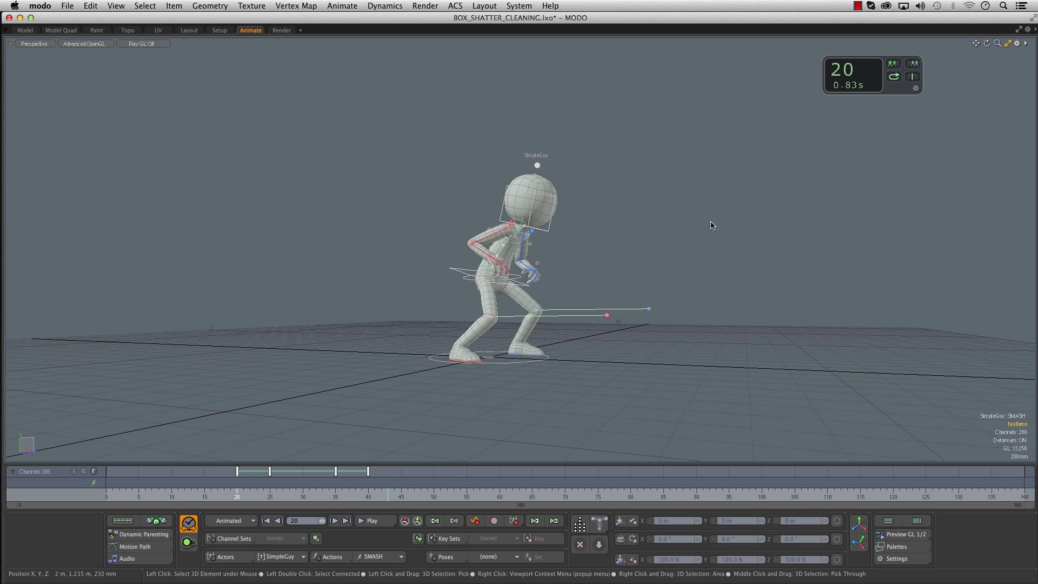
- Step through the SMASH keys from frame 40 to 20 and back using the viewport's side regions
{"action": "left_click_drag", "start_coordinate": [659, 243], "coordinate": [711, 238]}
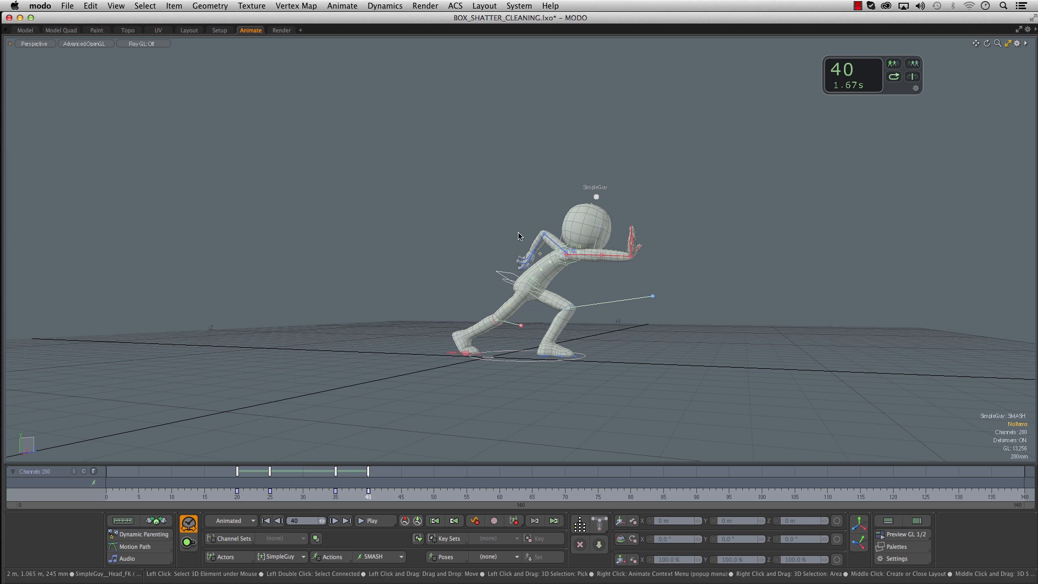
{"action": "key", "text": "shift+Left"}
{"action": "key", "text": "shift+Right"}
{"action": "key", "text": "shift+Left"}
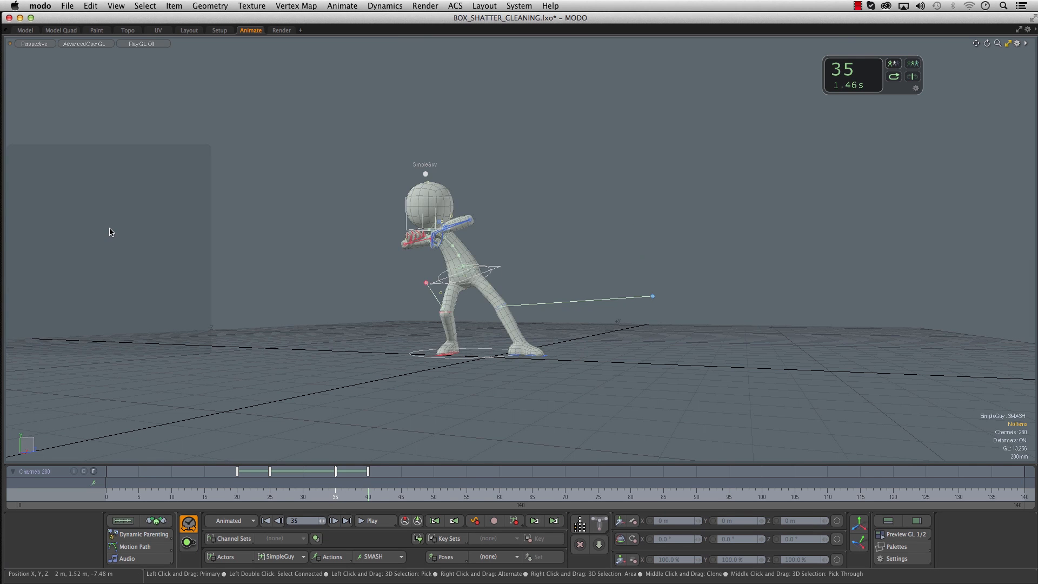
{"action": "key", "text": "shift+Left"}
{"action": "key", "text": "shift+Left"}
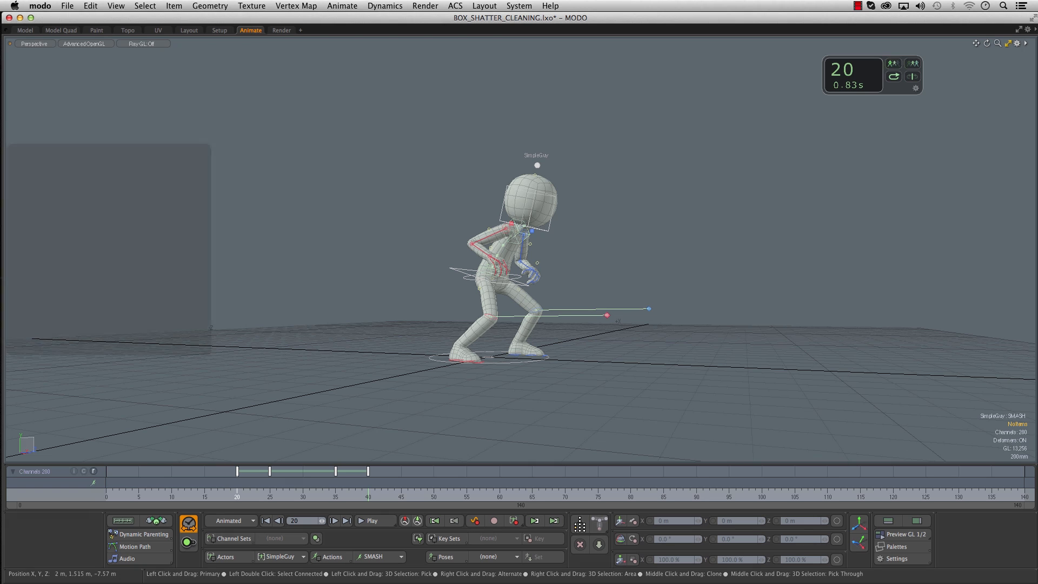
{"action": "key", "text": "shift+Right"}
{"action": "key", "text": "shift+Right"}
{"action": "key", "text": "shift+Right"}
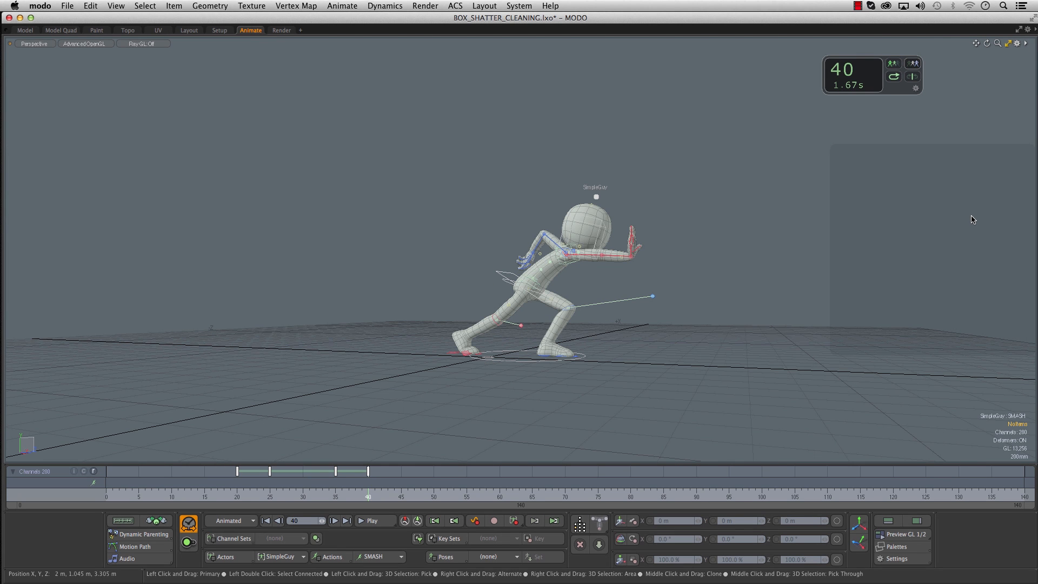
{"action": "mouse_move", "coordinate": [746, 131]}
{"action": "left_mouse_down"}
{"action": "mouse_move", "coordinate": [654, 131]}
{"action": "mouse_move", "coordinate": [768, 131]}
{"action": "mouse_move", "coordinate": [698, 130]}
{"action": "mouse_move", "coordinate": [752, 130]}
{"action": "left_mouse_up"}
- Set the Time Tool's Viewport Regions Location to Top Corners
{"action": "left_click", "coordinate": [915, 89]}
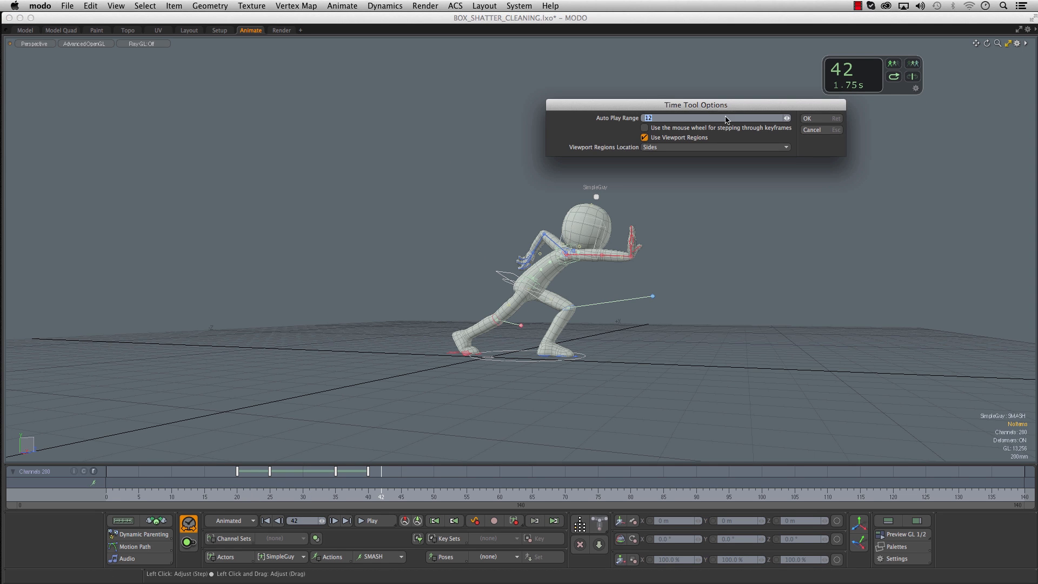
{"action": "left_click", "coordinate": [664, 147]}
{"action": "left_click", "coordinate": [666, 154]}
{"action": "key", "text": "Return"}
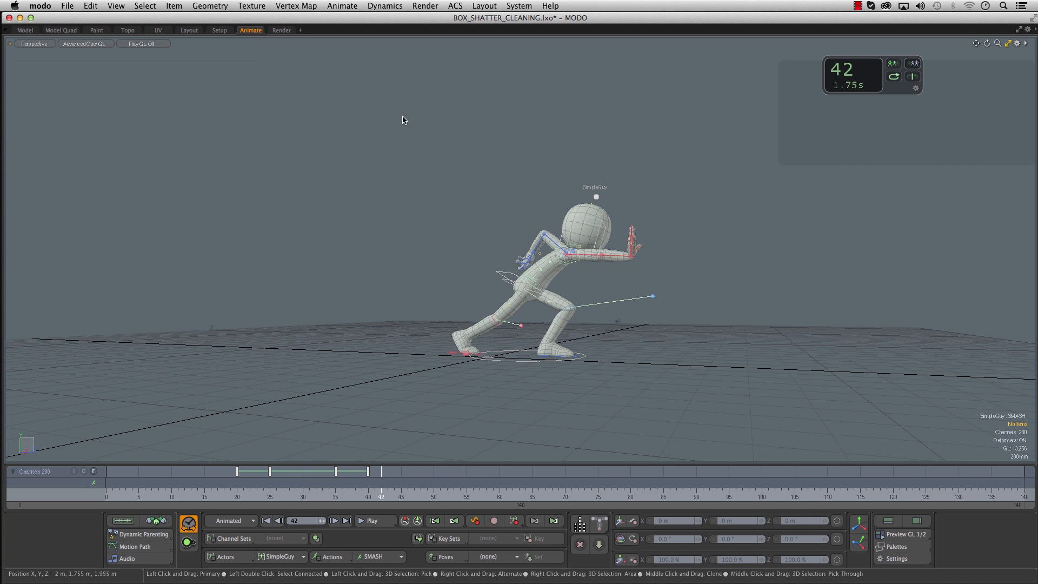
- Review the SMASH poses by stepping back and forth between the keys at frames 20 to 40 using the top-corner regions
{"action": "left_click_drag", "start_coordinate": [485, 154], "coordinate": [505, 153], "text": "alt"}
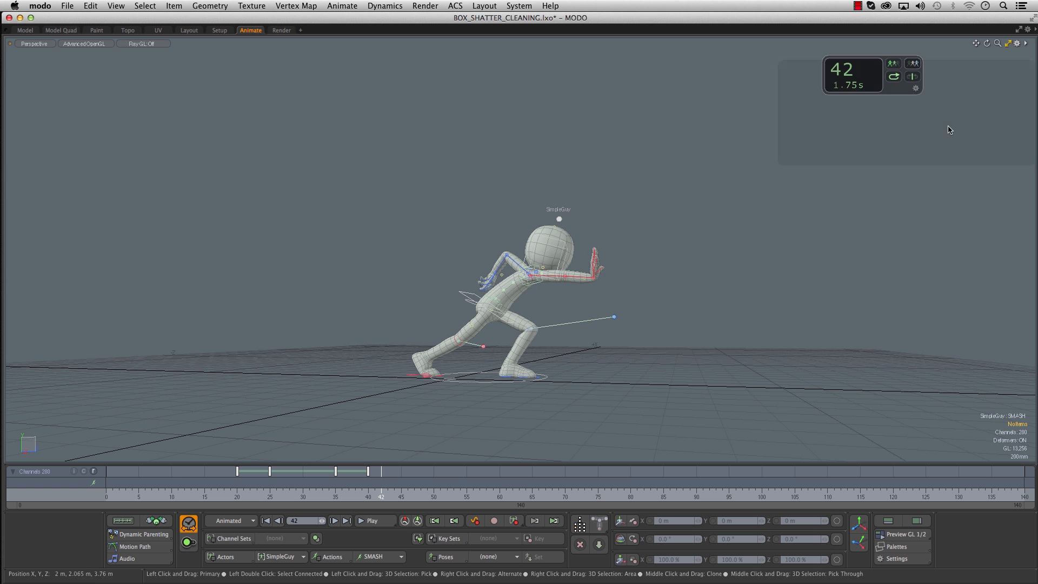
{"action": "key", "text": "Left"}
{"action": "key", "text": "Left"}
{"action": "key", "text": "Left"}
{"action": "key", "text": "Left"}
{"action": "key", "text": "Left"}
{"action": "key", "text": "Left"}
{"action": "key", "text": "Left"}
{"action": "key", "text": "Left"}
{"action": "key", "text": "Left"}
{"action": "key", "text": "Left"}
{"action": "key", "text": "Left"}
{"action": "key", "text": "Left"}
{"action": "key", "text": "Left"}
{"action": "key", "text": "Left"}
{"action": "key", "text": "Left"}
{"action": "key", "text": "Left"}
{"action": "key", "text": "Left"}
{"action": "key", "text": "Left"}
{"action": "key", "text": "Left"}
{"action": "key", "text": "Left"}
{"action": "key", "text": "Left"}
{"action": "key", "text": "Left"}
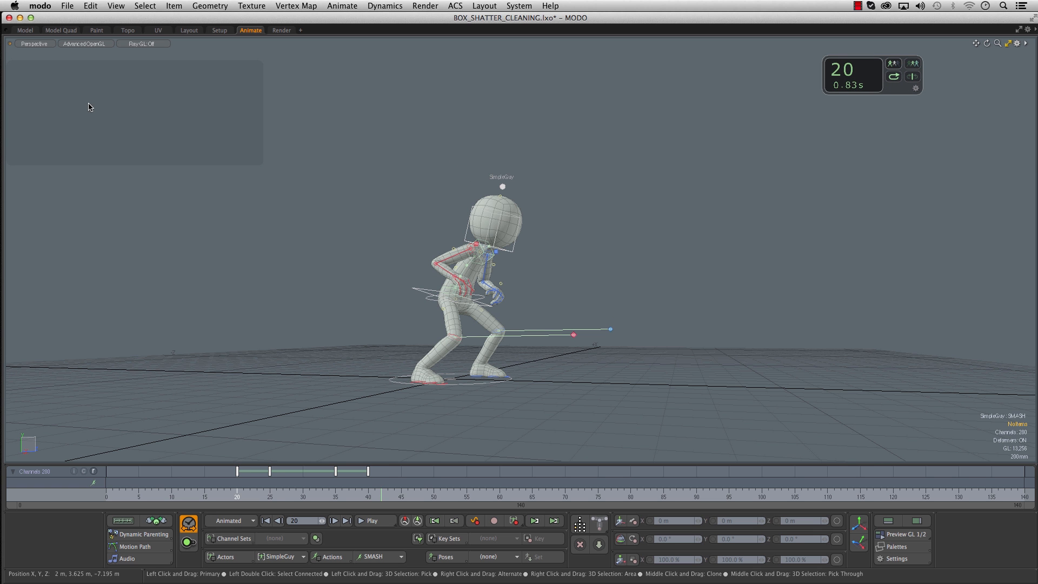
{"action": "key", "text": "Right"}
{"action": "key", "text": "Right"}
{"action": "key", "text": "Right"}
{"action": "key", "text": "Right"}
{"action": "key", "text": "Right"}
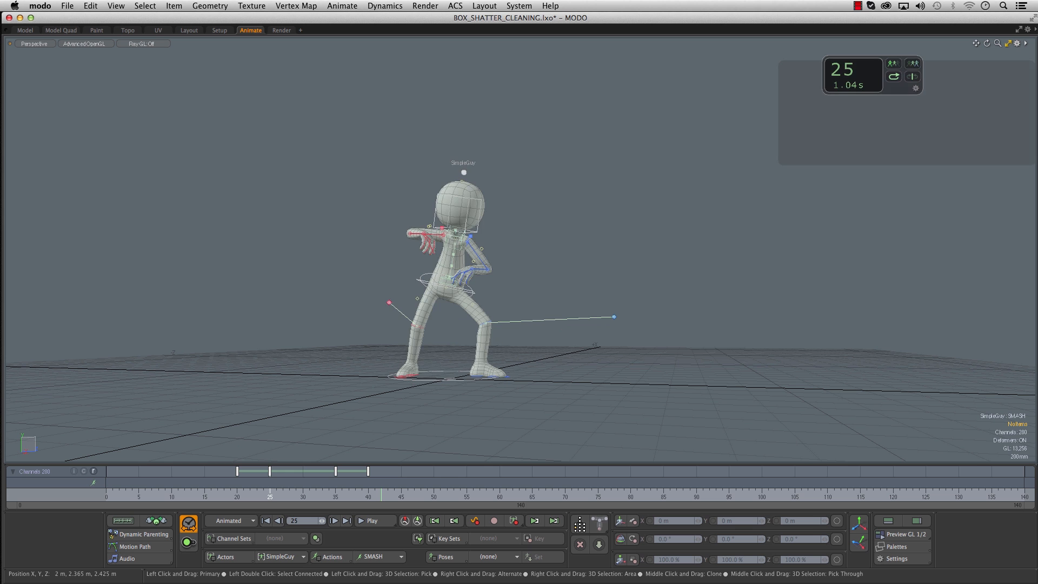
{"action": "key", "text": "Right"}
{"action": "key", "text": "Right"}
{"action": "key", "text": "Right"}
{"action": "key", "text": "Right"}
{"action": "key", "text": "Right"}
{"action": "key", "text": "Right"}
{"action": "key", "text": "Right"}
{"action": "key", "text": "Right"}
{"action": "key", "text": "Right"}
{"action": "key", "text": "Right"}
{"action": "key", "text": "Right"}
{"action": "key", "text": "Right"}
{"action": "key", "text": "Right"}
{"action": "key", "text": "Right"}
{"action": "key", "text": "Right"}
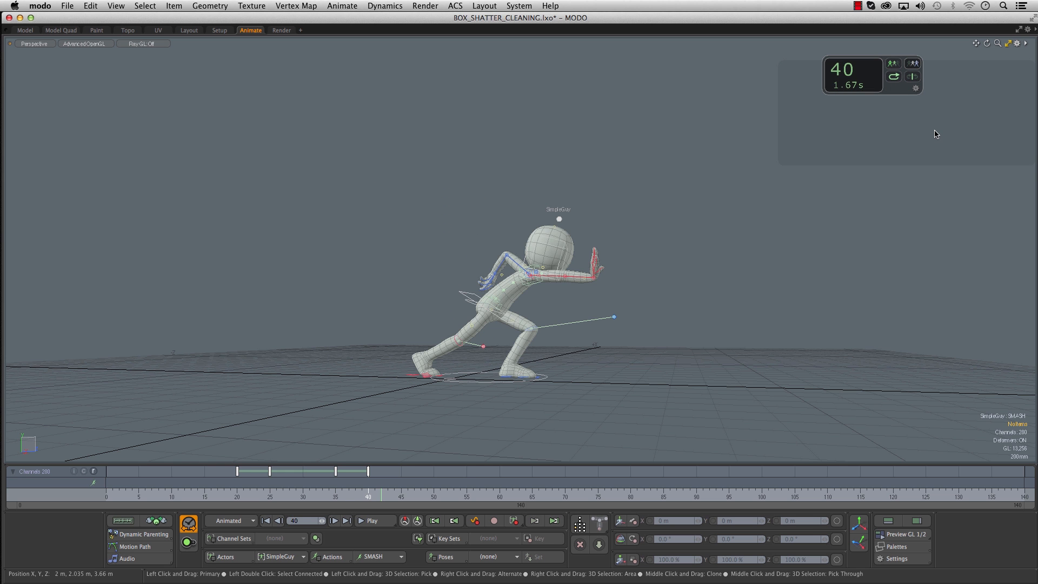
{"action": "key", "text": "Left"}
{"action": "key", "text": "Left"}
{"action": "key", "text": "Left"}
{"action": "key", "text": "Left"}
{"action": "key", "text": "Left"}
{"action": "key", "text": "Left"}
{"action": "key", "text": "Left"}
{"action": "key", "text": "Left"}
{"action": "key", "text": "Left"}
{"action": "key", "text": "Left"}
{"action": "key", "text": "Left"}
{"action": "key", "text": "Left"}
{"action": "key", "text": "Left"}
{"action": "key", "text": "Left"}
{"action": "key", "text": "Left"}
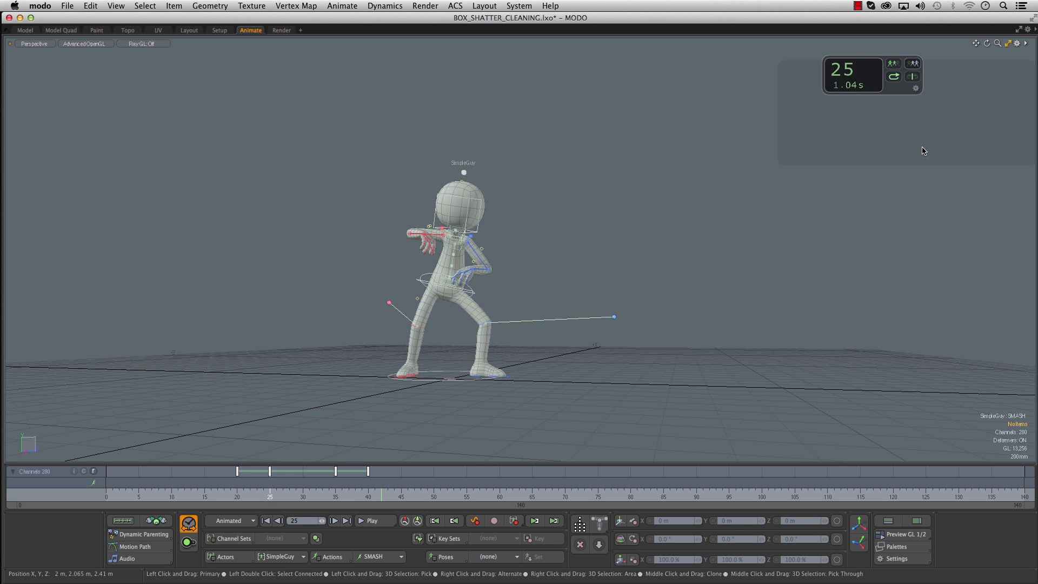
{"action": "key", "text": "Right"}
{"action": "key", "text": "Left"}
{"action": "key", "text": "Right"}
{"action": "key", "text": "Left"}
{"action": "key", "text": "Right"}
{"action": "key", "text": "Left"}
{"action": "key", "text": "Right"}
{"action": "key", "text": "Left"}
- Scrub the SMASH action to frame 37 and turn off Use Viewport Regions in the Time Tool options
{"action": "left_click_drag", "start_coordinate": [649, 169], "coordinate": [693, 186]}
{"action": "key", "text": "Up"}
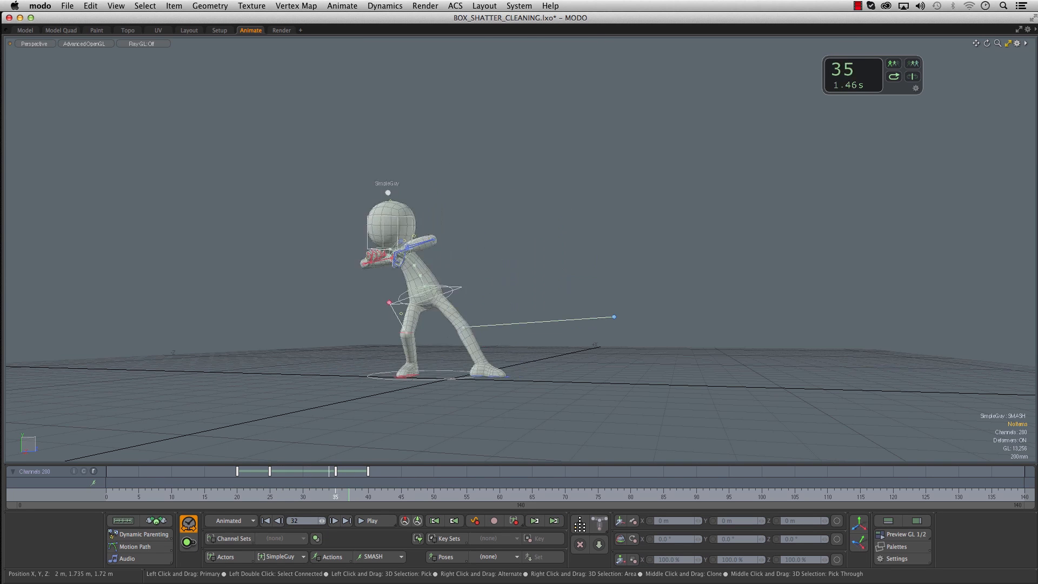
{"action": "left_click", "coordinate": [916, 88]}
{"action": "left_click", "coordinate": [645, 137]}
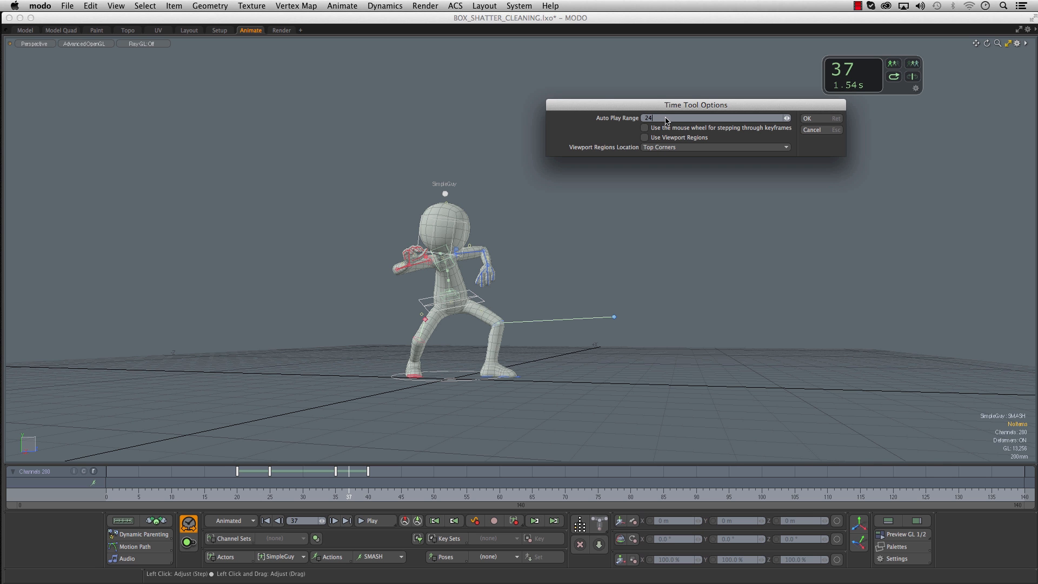
{"action": "left_click", "coordinate": [811, 118]}
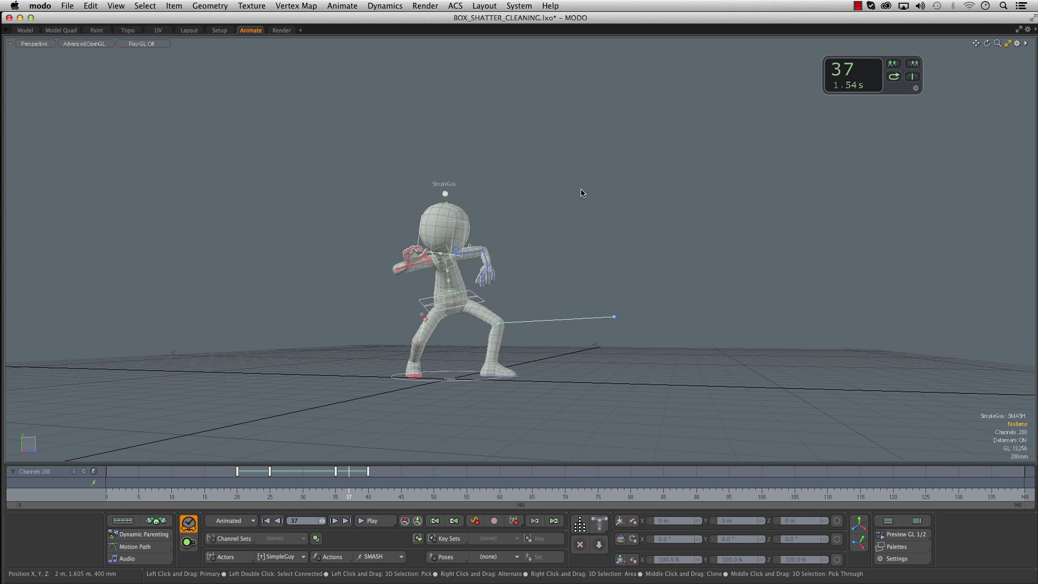
- Switch the Time Tool's auto play from looping to back-and-forth and preview the motion around frame 37
{"action": "left_click", "coordinate": [899, 80]}
{"action": "mouse_move", "coordinate": [577, 199]}
{"action": "left_mouse_down"}
{"action": "mouse_move", "coordinate": [701, 200]}
{"action": "mouse_move", "coordinate": [455, 200]}
{"action": "mouse_move", "coordinate": [697, 200]}
{"action": "mouse_move", "coordinate": [575, 199]}
{"action": "left_mouse_up"}
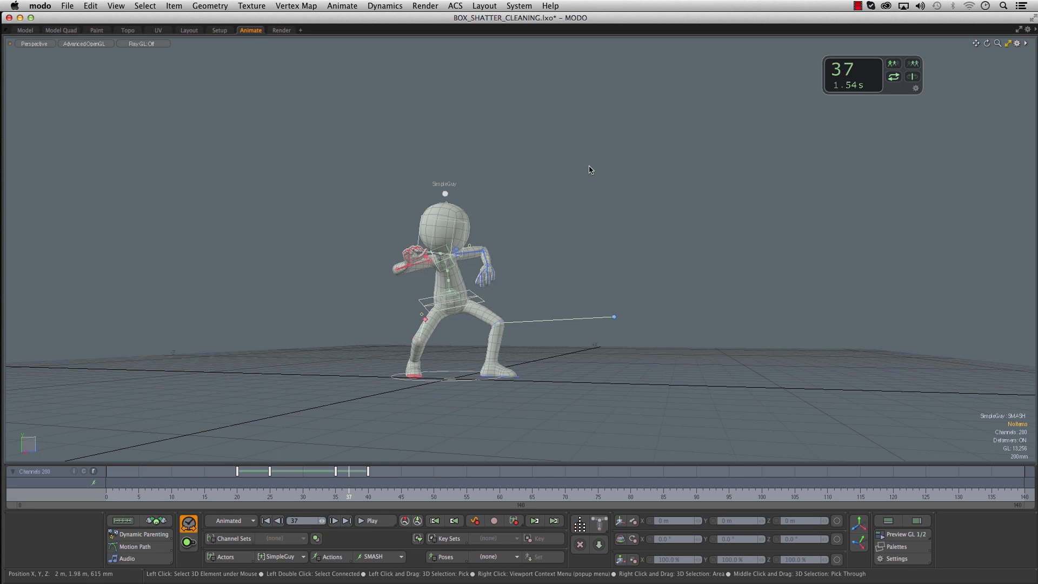
{"action": "left_click_drag", "start_coordinate": [622, 164], "coordinate": [551, 163]}
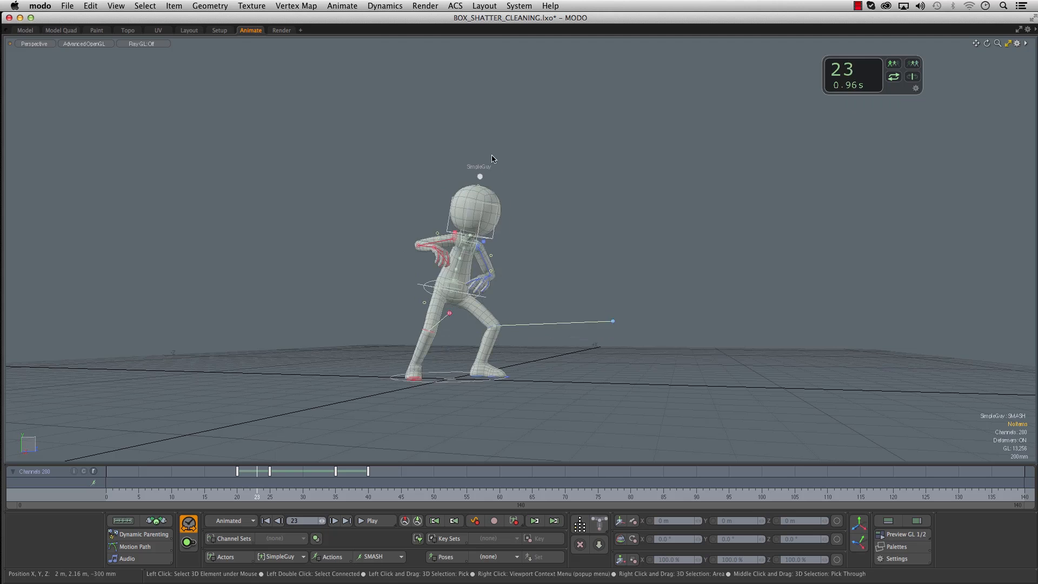
- Key all of SimpleGuy's channels at frame 0 of the SMASH action and check the interval up to frame 20
{"action": "left_click", "coordinate": [265, 520]}
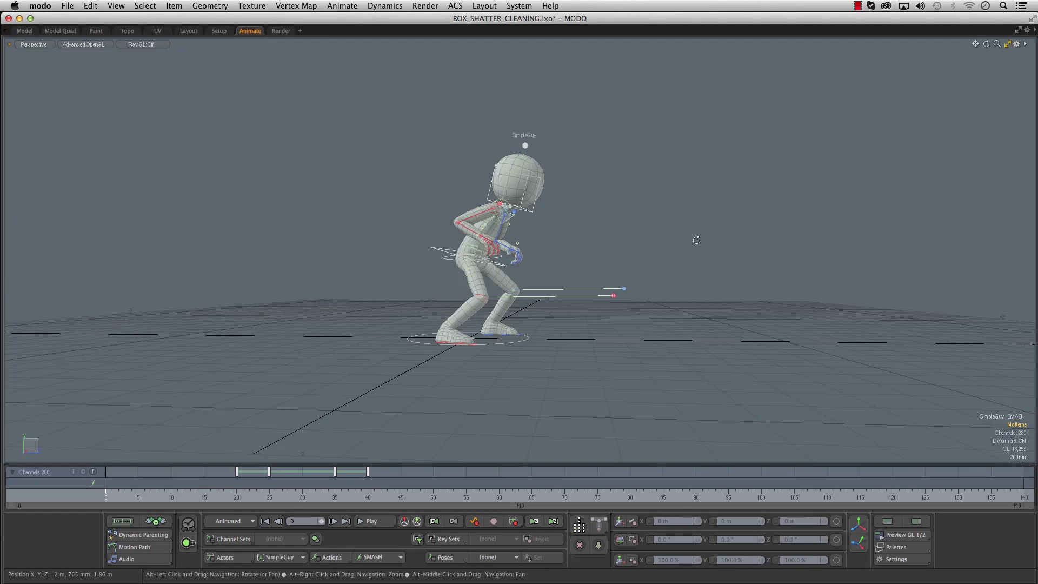
{"action": "left_click_drag", "start_coordinate": [698, 238], "coordinate": [571, 275], "text": "alt"}
{"action": "scroll", "coordinate": [568, 275], "scroll_direction": "down", "scroll_amount": 3}
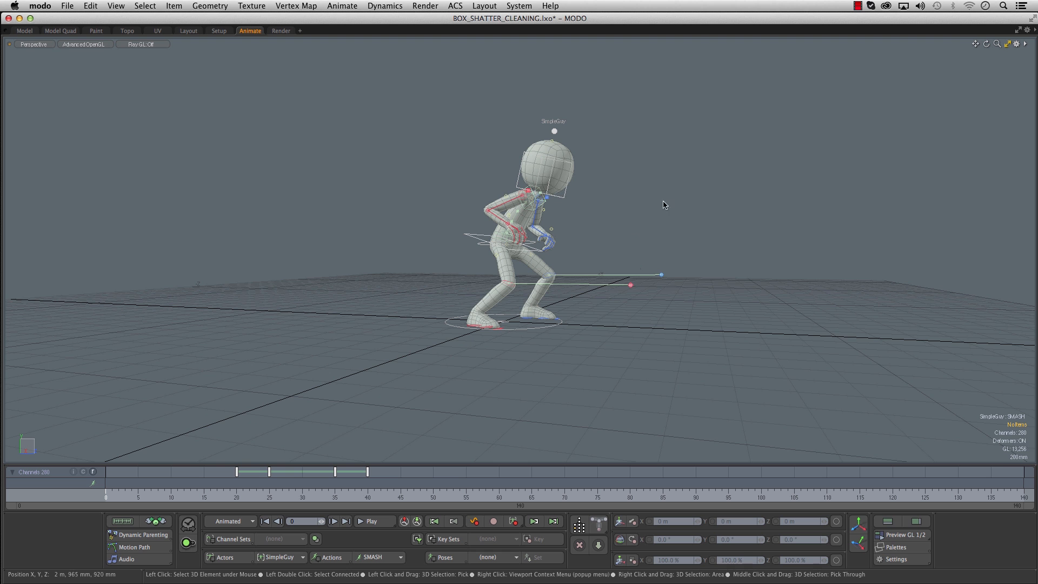
{"action": "mouse_move", "coordinate": [621, 232]}
{"action": "left_mouse_down", "text": "alt"}
{"action": "mouse_move", "coordinate": [735, 229]}
{"action": "mouse_move", "coordinate": [618, 236]}
{"action": "left_mouse_up", "text": "alt"}
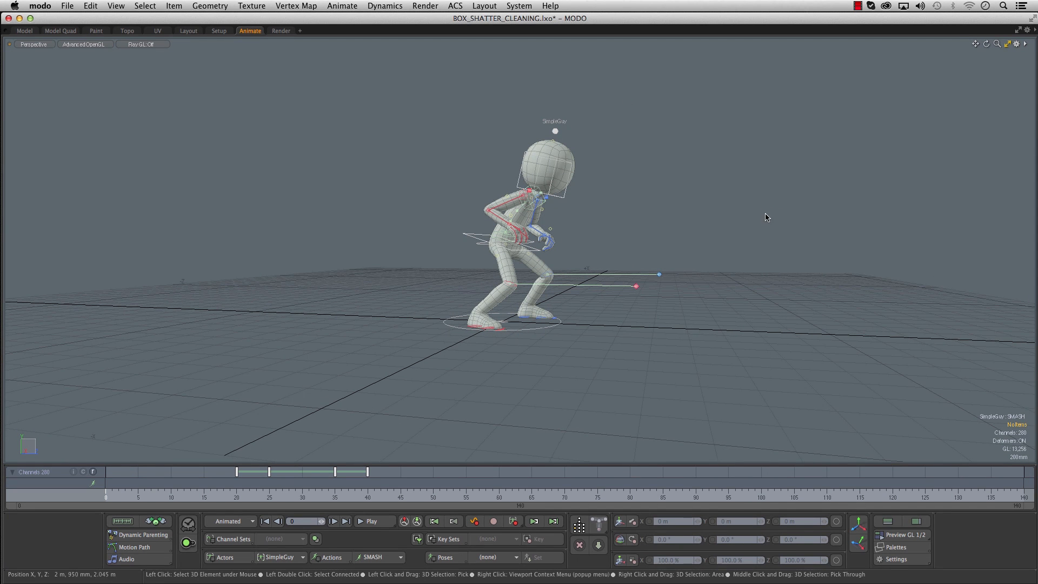
{"action": "left_click_drag", "start_coordinate": [659, 231], "coordinate": [611, 243], "text": "alt"}
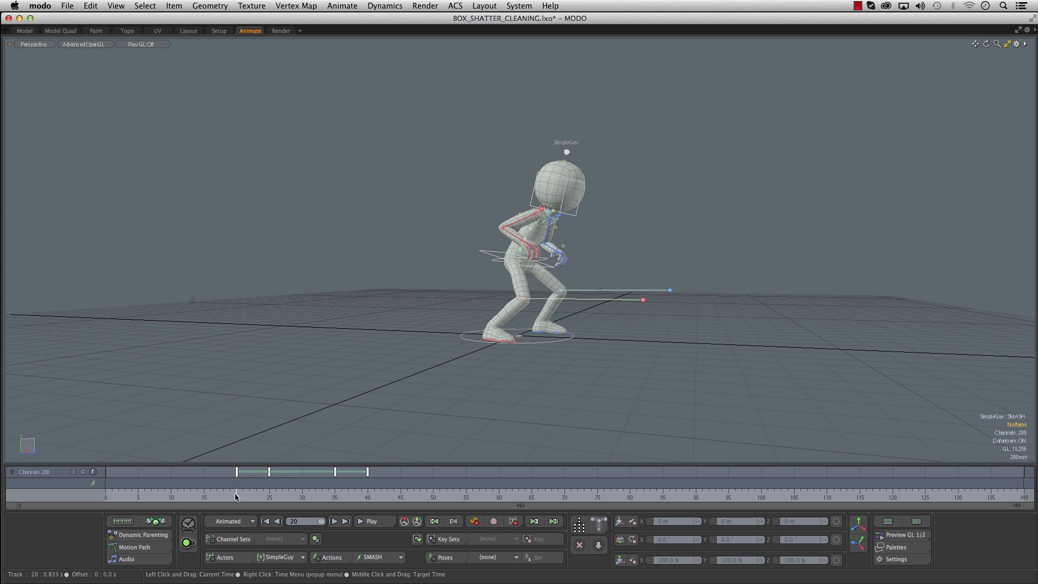
{"action": "left_click", "coordinate": [516, 522]}
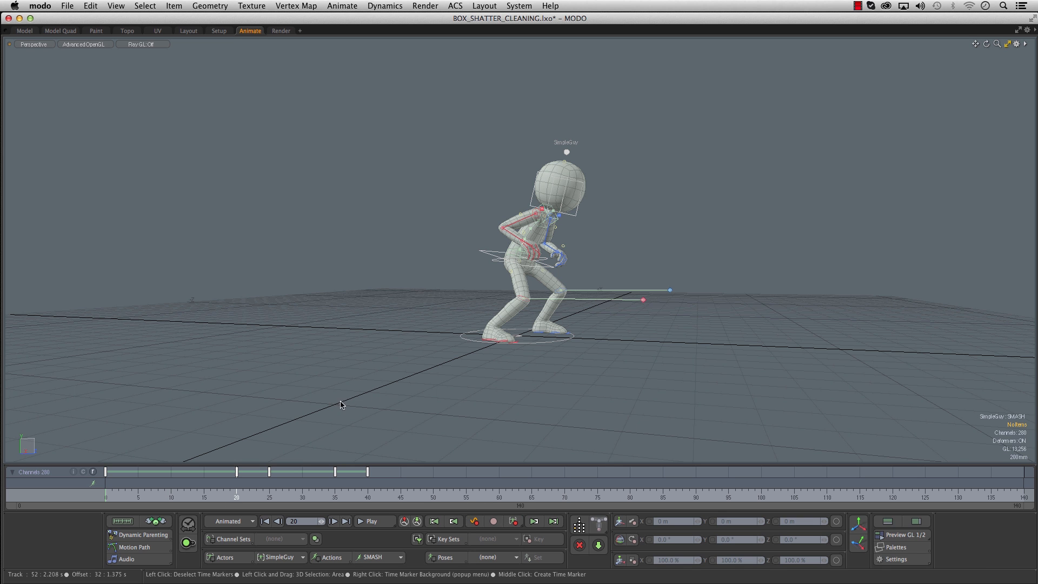
{"action": "left_click_drag", "start_coordinate": [118, 494], "coordinate": [230, 495]}
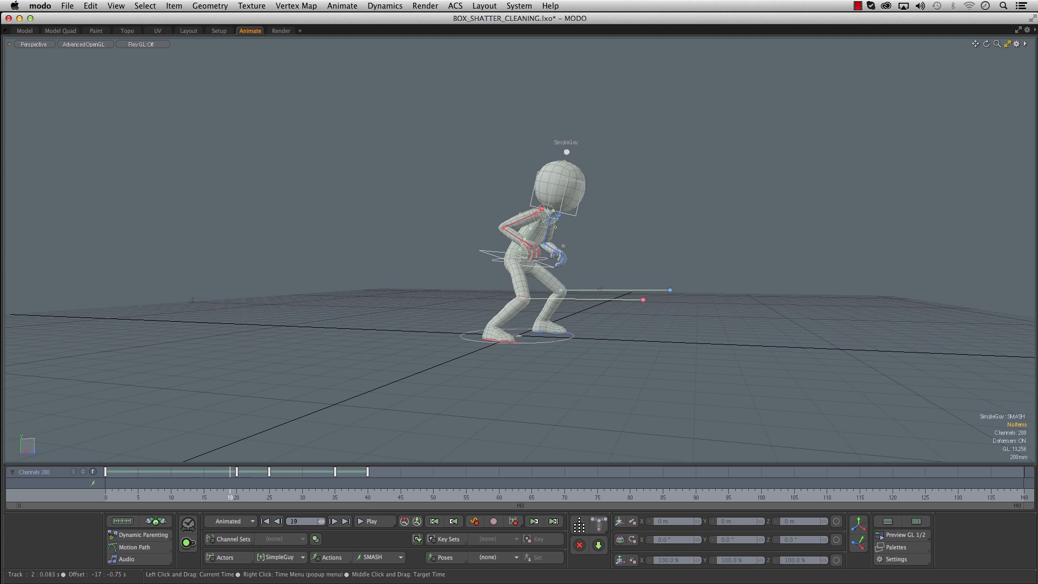
- At frame 0, rotate the root control to about 12.5° on X to adjust the starting body tilt
{"action": "left_click_drag", "start_coordinate": [119, 494], "coordinate": [104, 493]}
{"action": "scroll", "coordinate": [423, 326], "scroll_direction": "up", "scroll_amount": 5}
{"action": "left_click_drag", "start_coordinate": [424, 327], "coordinate": [526, 324], "text": "alt"}
{"action": "left_click", "coordinate": [498, 328]}
{"action": "key", "text": "e"}
{"action": "left_click_drag", "start_coordinate": [609, 279], "coordinate": [607, 257]}
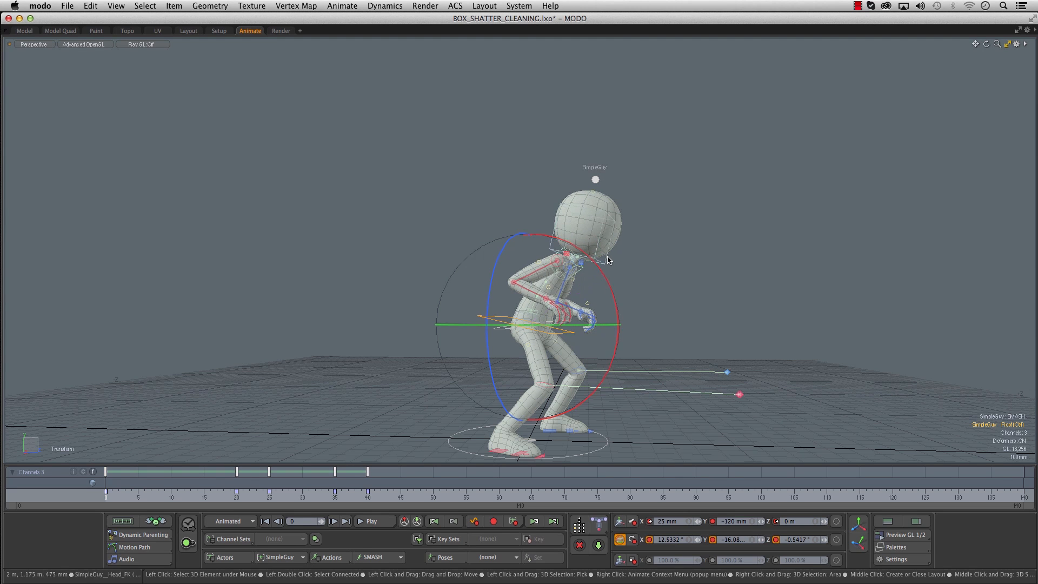
- Rotate the head and spine controls at frame 0 to refine the starting pose
{"action": "left_click", "coordinate": [606, 258]}
{"action": "left_click_drag", "start_coordinate": [658, 204], "coordinate": [663, 213]}
{"action": "key", "text": "space"}
{"action": "left_click", "coordinate": [538, 291]}
{"action": "key", "text": "e"}
{"action": "left_click_drag", "start_coordinate": [607, 269], "coordinate": [612, 280]}
{"action": "left_click_drag", "start_coordinate": [616, 276], "coordinate": [549, 308], "text": "alt"}
- Rotate the left forearm control to about 77° on X at frame 0 and compare it with the frame 20 pose
{"action": "key", "text": "space"}
{"action": "left_click", "coordinate": [557, 310]}
{"action": "key", "text": "e"}
{"action": "left_click_drag", "start_coordinate": [458, 314], "coordinate": [419, 188]}
{"action": "left_click_drag", "start_coordinate": [114, 498], "coordinate": [237, 497]}
{"action": "left_click_drag", "start_coordinate": [119, 494], "coordinate": [105, 494]}
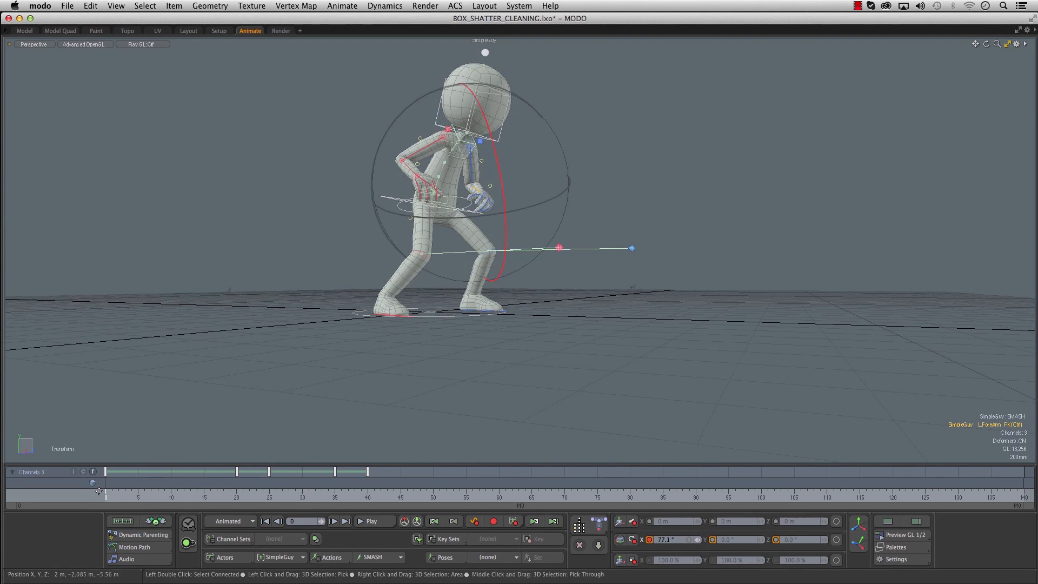
- Scrub the SMASH animation between frames 0 and 40 from several view angles to examine its poses and timing
{"action": "scroll", "coordinate": [521, 325], "scroll_direction": "down", "scroll_amount": 4}
{"action": "left_click_drag", "start_coordinate": [522, 325], "coordinate": [444, 335], "text": "alt"}
{"action": "left_click", "coordinate": [112, 496]}
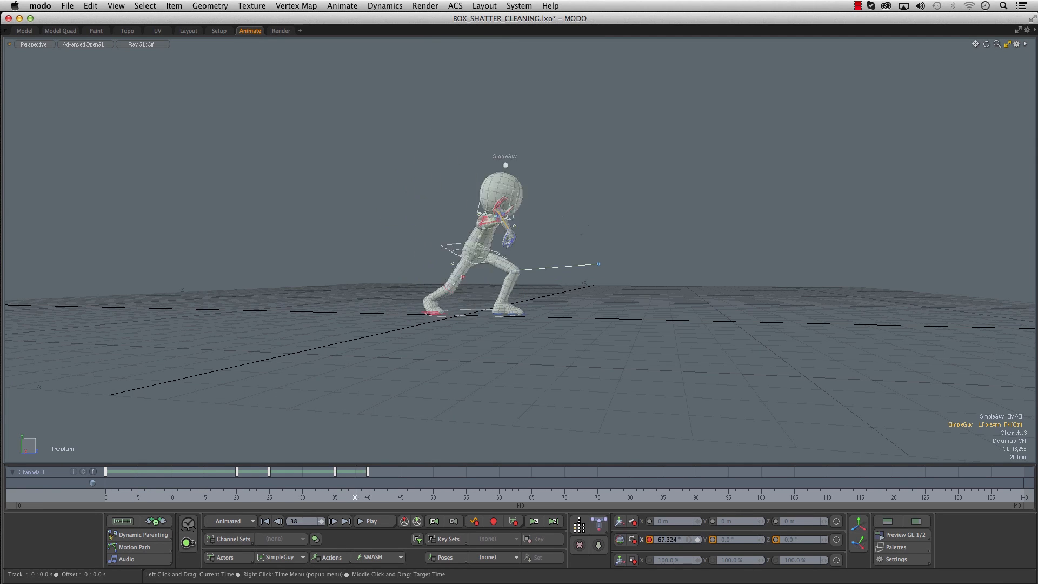
{"action": "left_click_drag", "start_coordinate": [413, 390], "coordinate": [386, 403], "text": "alt"}
{"action": "scroll", "coordinate": [456, 373], "scroll_direction": "up", "scroll_amount": 4}
{"action": "left_click_drag", "start_coordinate": [237, 495], "coordinate": [388, 495]}
{"action": "left_click_drag", "start_coordinate": [197, 495], "coordinate": [348, 494]}
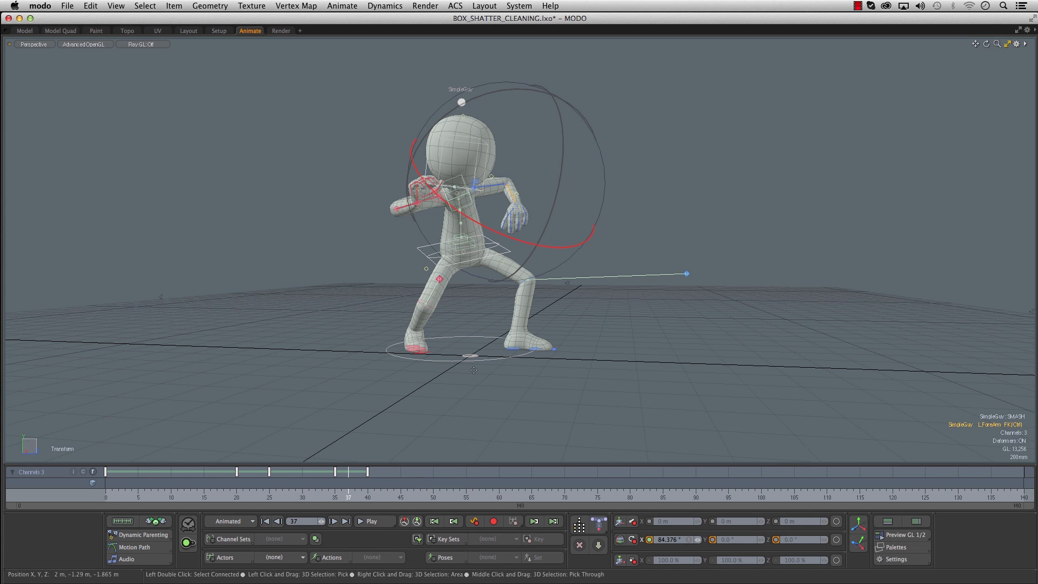
{"action": "left_click", "coordinate": [131, 495]}
{"action": "left_click_drag", "start_coordinate": [184, 495], "coordinate": [355, 495]}
{"action": "mouse_move", "coordinate": [316, 356]}
{"action": "left_mouse_down", "text": "alt"}
{"action": "mouse_move", "coordinate": [309, 374]}
{"action": "mouse_move", "coordinate": [323, 343]}
{"action": "left_mouse_up", "text": "alt"}
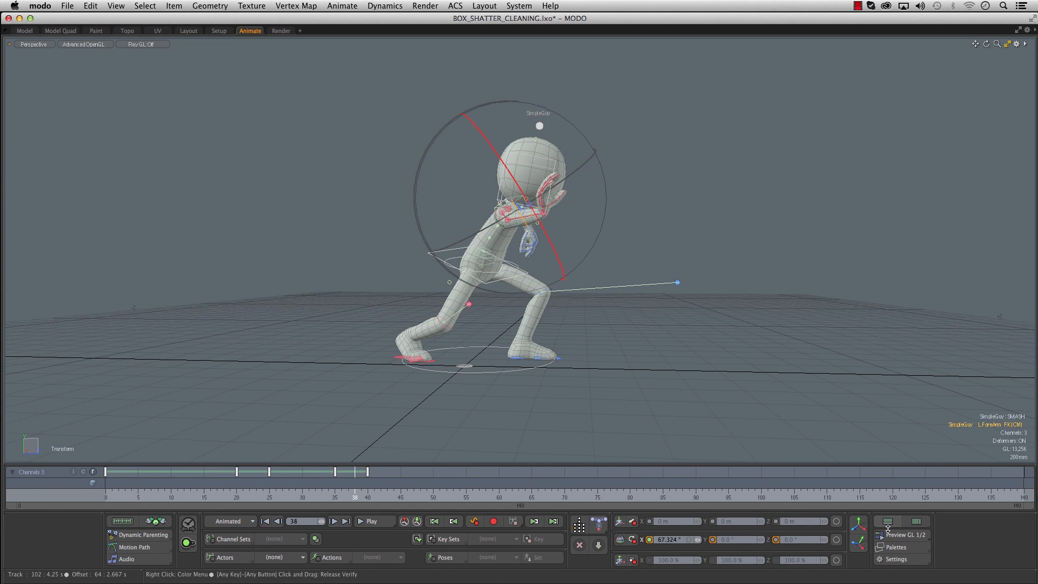
- Open the Graph Editor below the viewport and scrub back to frame 23 to examine the character's step
{"action": "left_click", "coordinate": [895, 522]}
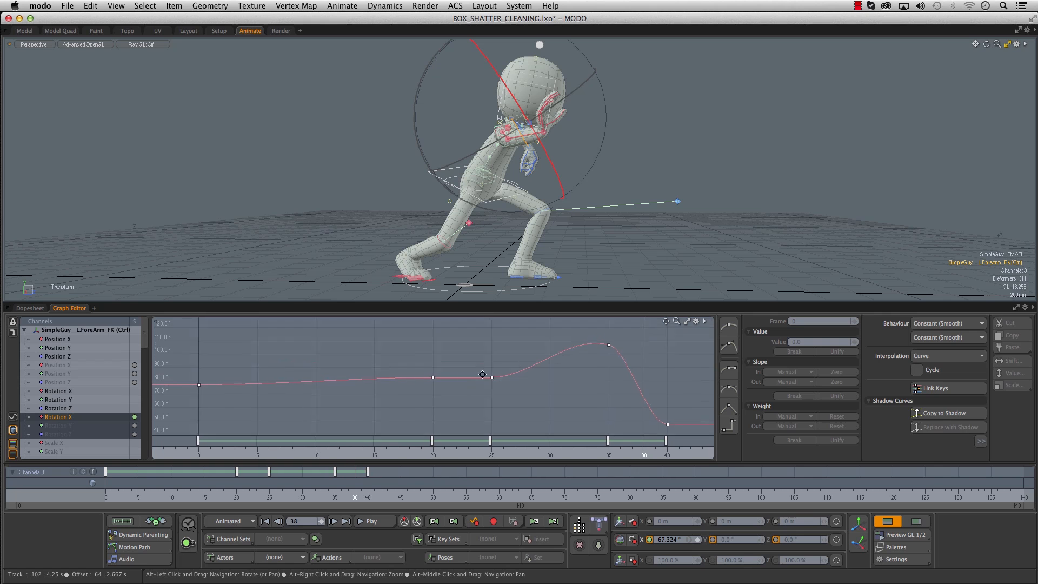
{"action": "left_click", "coordinate": [138, 494]}
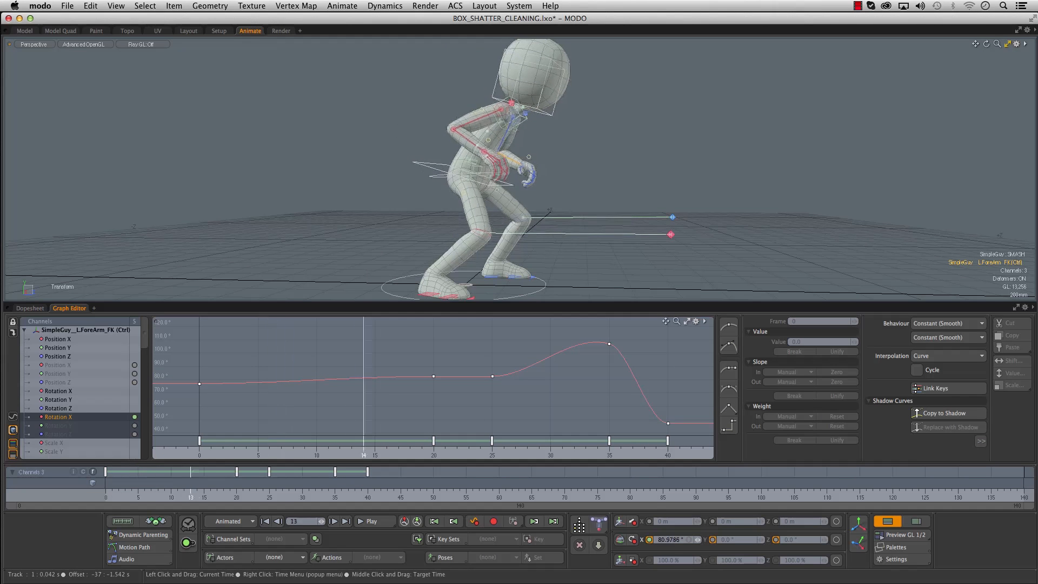
{"action": "mouse_move", "coordinate": [190, 495]}
{"action": "left_mouse_down"}
{"action": "mouse_move", "coordinate": [295, 495]}
{"action": "mouse_move", "coordinate": [230, 494]}
{"action": "left_mouse_up"}
{"action": "left_click_drag", "start_coordinate": [346, 228], "coordinate": [365, 203], "text": "alt+shift"}
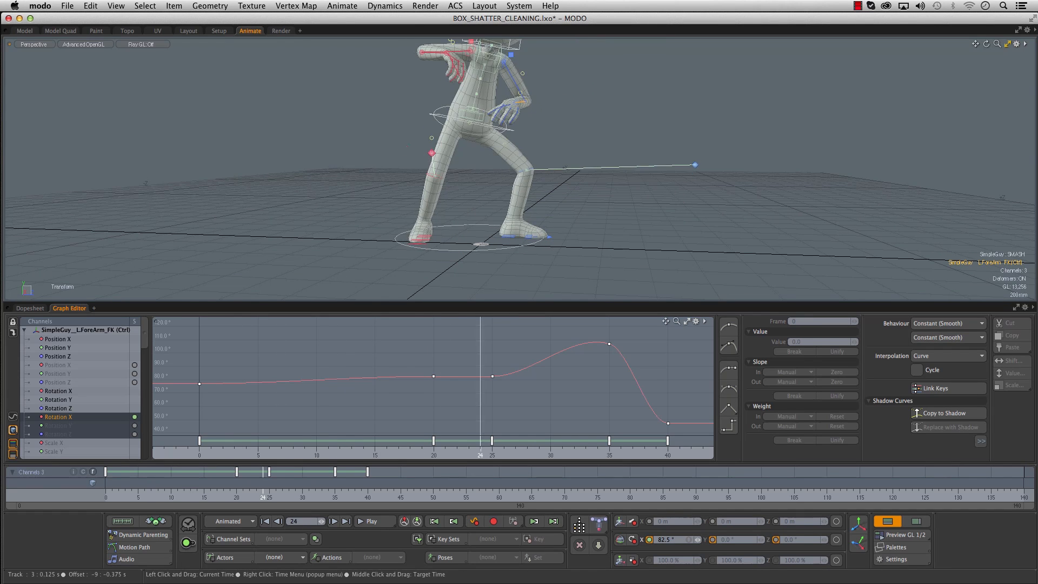
{"action": "left_click_drag", "start_coordinate": [242, 495], "coordinate": [237, 494]}
{"action": "mouse_move", "coordinate": [268, 250]}
{"action": "left_mouse_down", "text": "alt"}
{"action": "mouse_move", "coordinate": [289, 237]}
{"action": "mouse_move", "coordinate": [280, 227]}
{"action": "left_mouse_up", "text": "alt"}
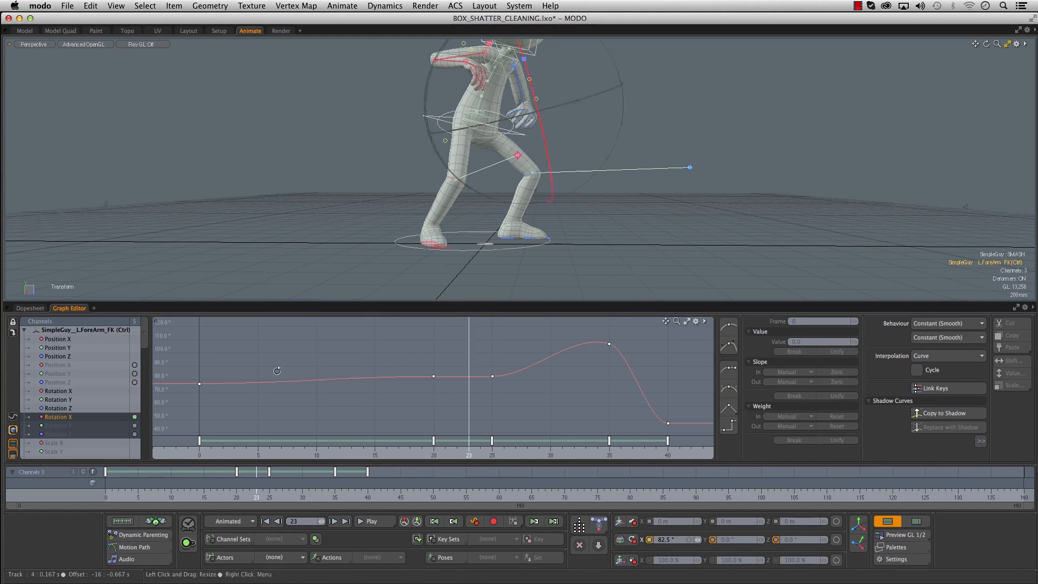
{"action": "left_click_drag", "start_coordinate": [296, 245], "coordinate": [331, 256], "text": "alt"}
- Retime the right heel control's position keys, moving the frame 20 key to frame 18 and the frame 25 key to frame 24
{"action": "left_click", "coordinate": [439, 250]}
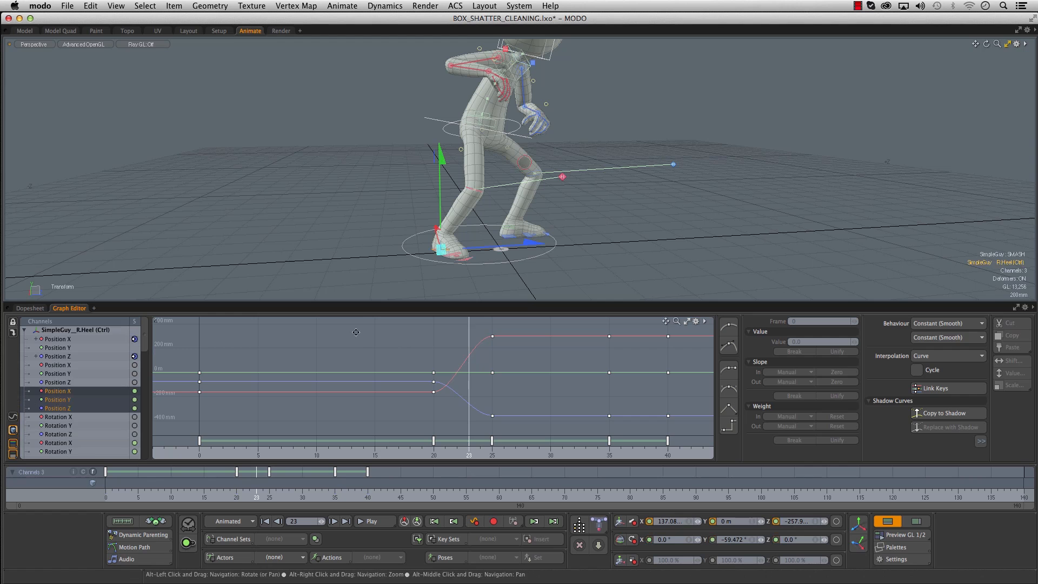
{"action": "left_click_drag", "start_coordinate": [463, 252], "coordinate": [422, 262], "text": "alt"}
{"action": "scroll", "coordinate": [436, 239], "scroll_direction": "up", "scroll_amount": 2}
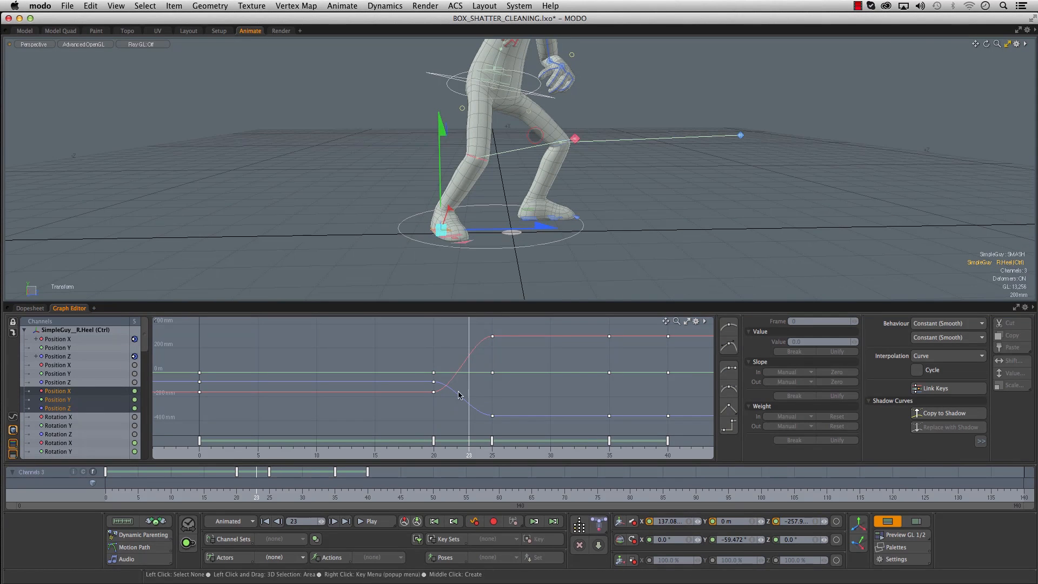
{"action": "mouse_move", "coordinate": [256, 494]}
{"action": "left_mouse_down"}
{"action": "mouse_move", "coordinate": [213, 495]}
{"action": "mouse_move", "coordinate": [257, 495]}
{"action": "left_mouse_up"}
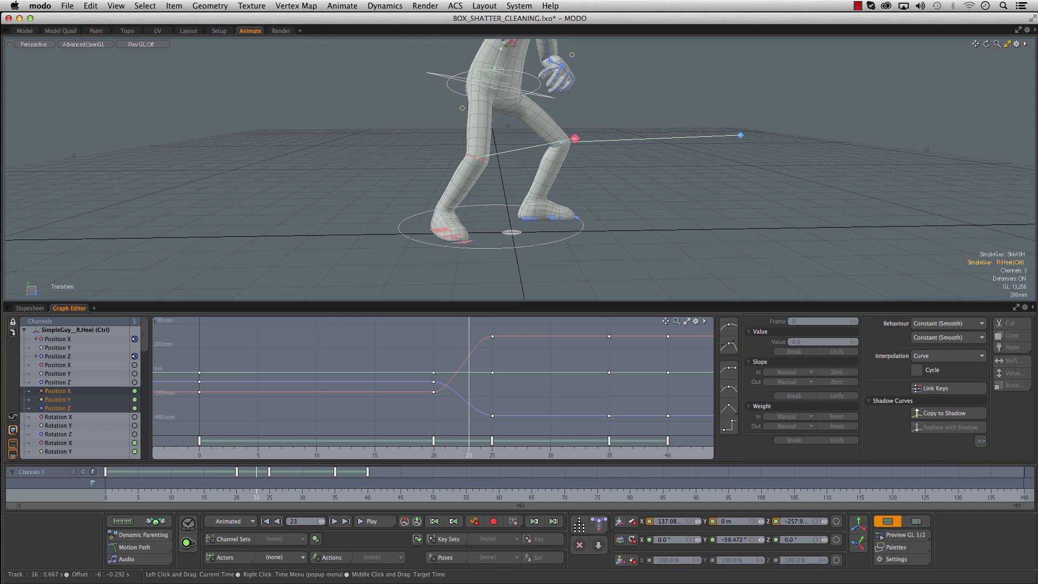
{"action": "left_click_drag", "start_coordinate": [173, 497], "coordinate": [230, 496]}
{"action": "left_click_drag", "start_coordinate": [392, 247], "coordinate": [401, 248], "text": "alt"}
{"action": "mouse_move", "coordinate": [223, 494]}
{"action": "left_mouse_down"}
{"action": "mouse_move", "coordinate": [197, 495]}
{"action": "mouse_move", "coordinate": [236, 495]}
{"action": "mouse_move", "coordinate": [223, 495]}
{"action": "left_mouse_up"}
{"action": "left_click_drag", "start_coordinate": [433, 442], "coordinate": [385, 446]}
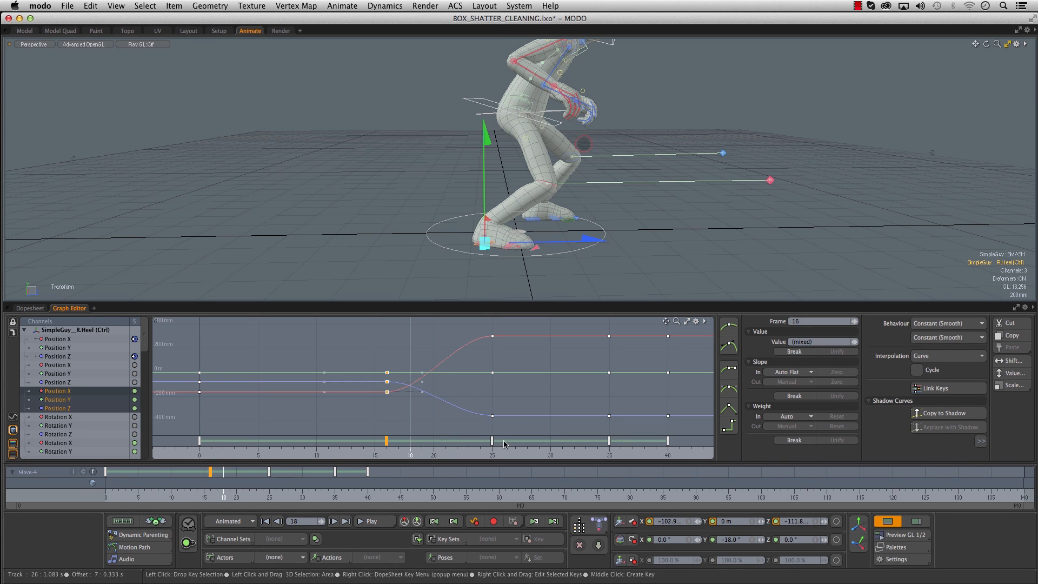
{"action": "left_click_drag", "start_coordinate": [475, 441], "coordinate": [465, 442]}
{"action": "left_click_drag", "start_coordinate": [171, 495], "coordinate": [286, 478]}
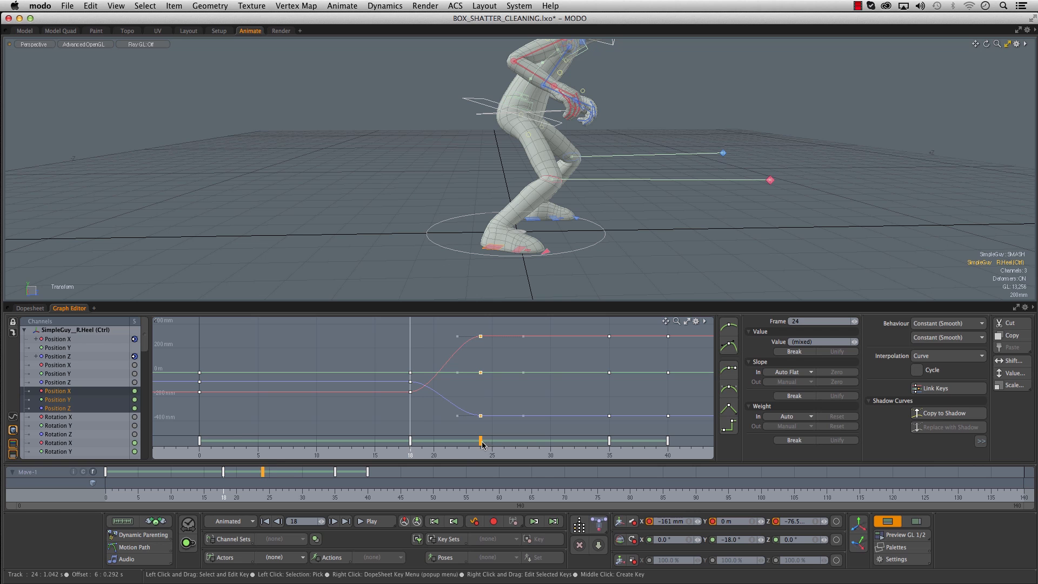
- Rotate the right foot's bank-and-toes control to 24.5° on X at frame 21 and move its frame 20 key to frame 19
{"action": "left_click_drag", "start_coordinate": [191, 495], "coordinate": [243, 494]}
{"action": "left_click_drag", "start_coordinate": [404, 229], "coordinate": [467, 210], "text": "alt"}
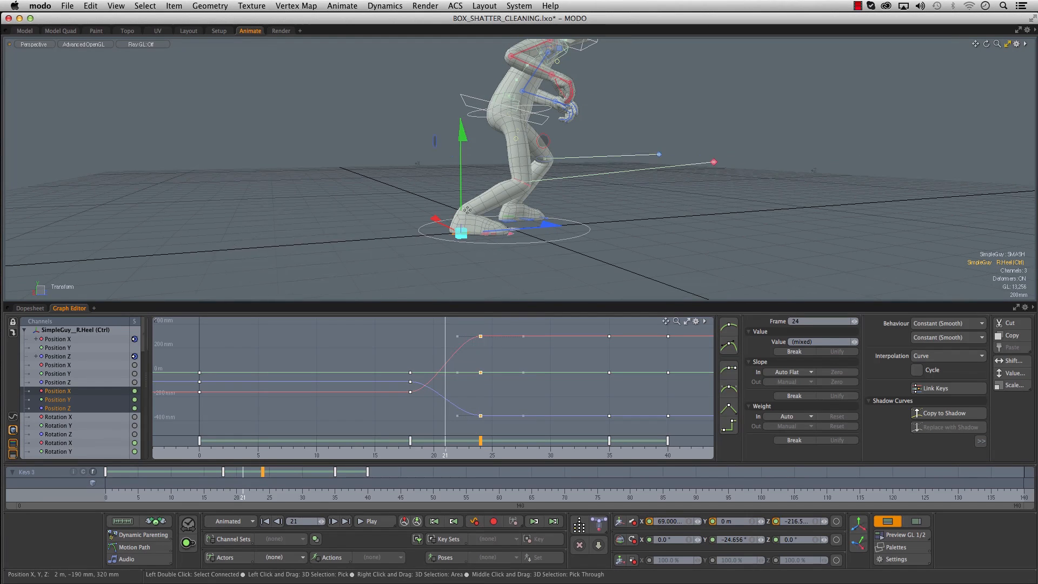
{"action": "scroll", "coordinate": [445, 252], "scroll_direction": "up", "scroll_amount": 5}
{"action": "left_click", "coordinate": [518, 220]}
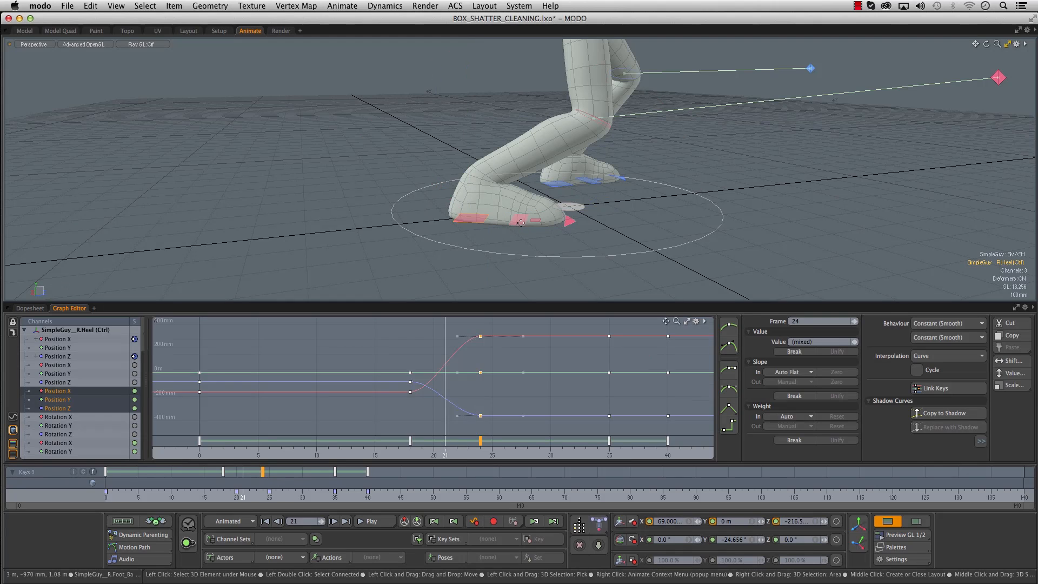
{"action": "left_click_drag", "start_coordinate": [627, 71], "coordinate": [679, 129]}
{"action": "left_click_drag", "start_coordinate": [491, 352], "coordinate": [479, 383], "text": "ctrl+alt"}
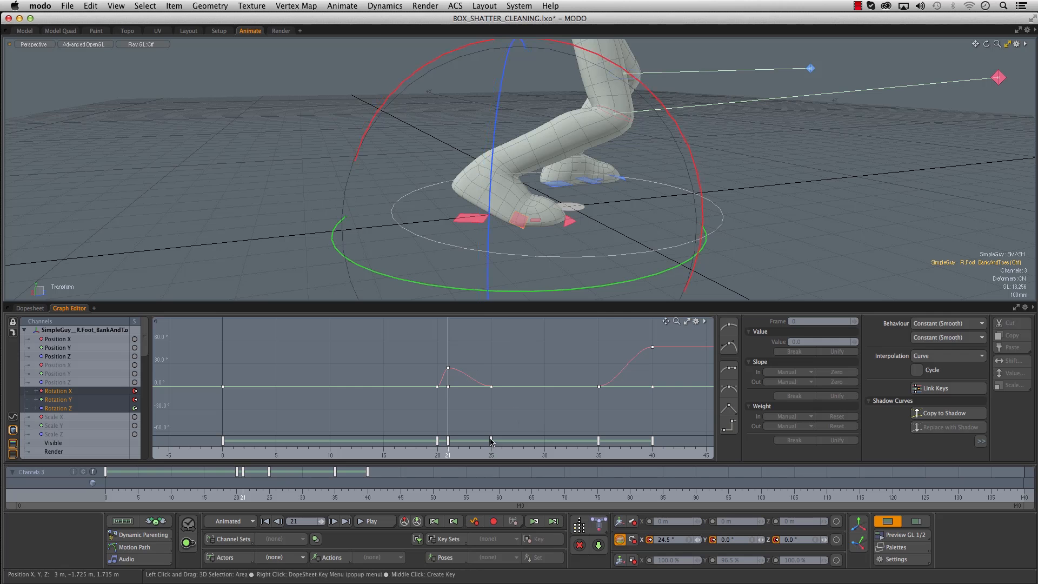
{"action": "left_click_drag", "start_coordinate": [437, 441], "coordinate": [432, 441]}
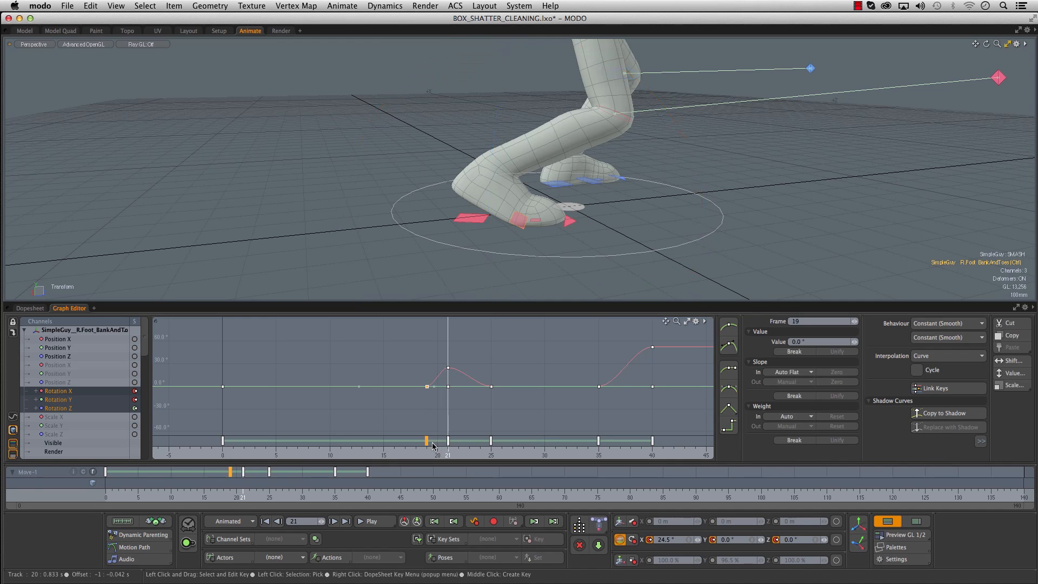
- Scrub through the foot lift and the frames up to 31 to review the right foot's revised timing
{"action": "scroll", "coordinate": [593, 236], "scroll_direction": "down", "scroll_amount": 5}
{"action": "left_click_drag", "start_coordinate": [592, 235], "coordinate": [557, 214], "text": "alt"}
{"action": "left_click_drag", "start_coordinate": [185, 494], "coordinate": [289, 490]}
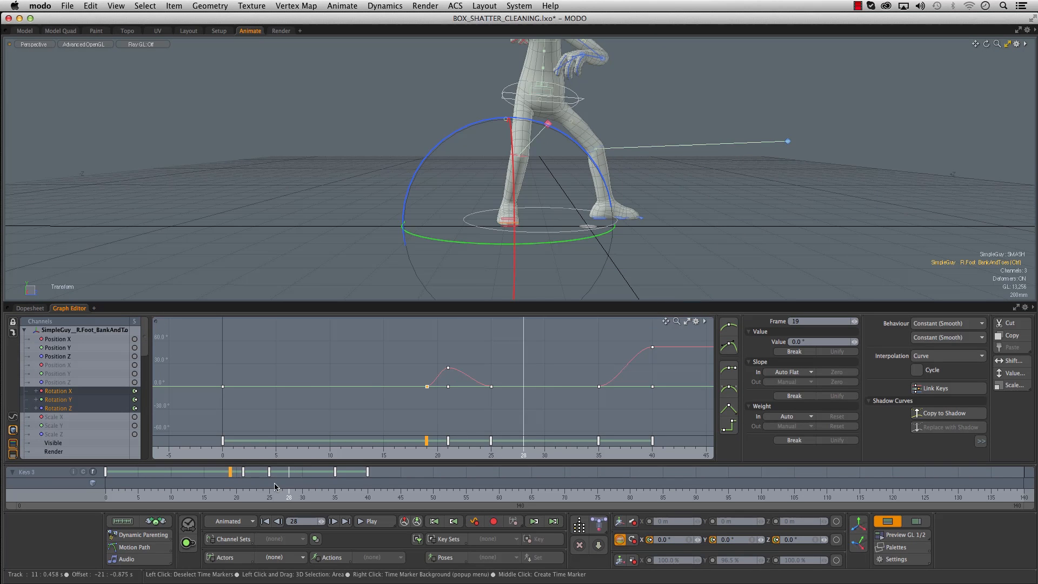
{"action": "scroll", "coordinate": [660, 214], "scroll_direction": "down", "scroll_amount": 2}
{"action": "left_click_drag", "start_coordinate": [660, 214], "coordinate": [600, 226], "text": "alt+shift"}
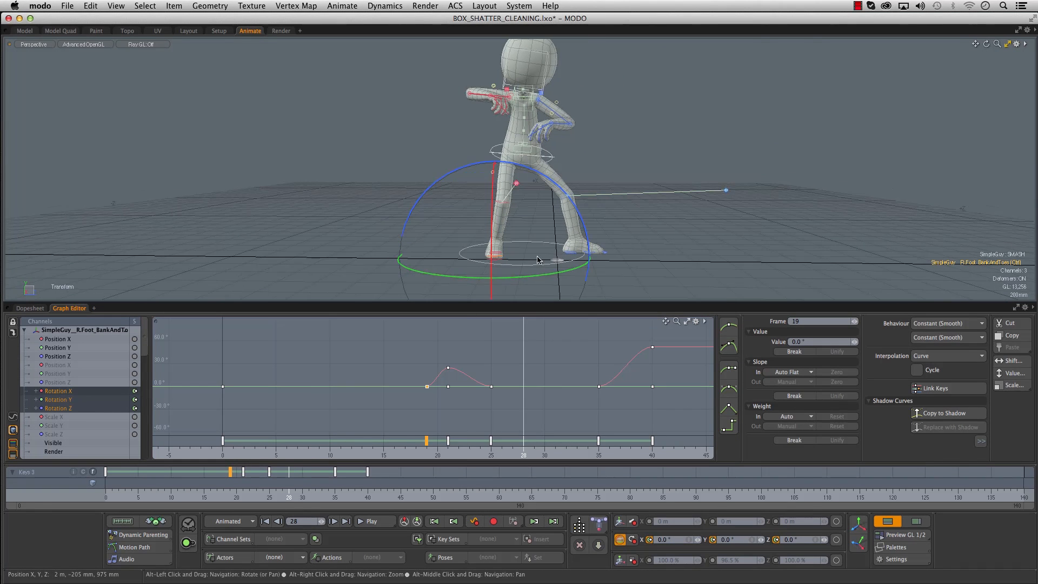
{"action": "left_click_drag", "start_coordinate": [201, 491], "coordinate": [256, 490]}
{"action": "key", "text": "space"}
{"action": "left_click_drag", "start_coordinate": [184, 492], "coordinate": [309, 497]}
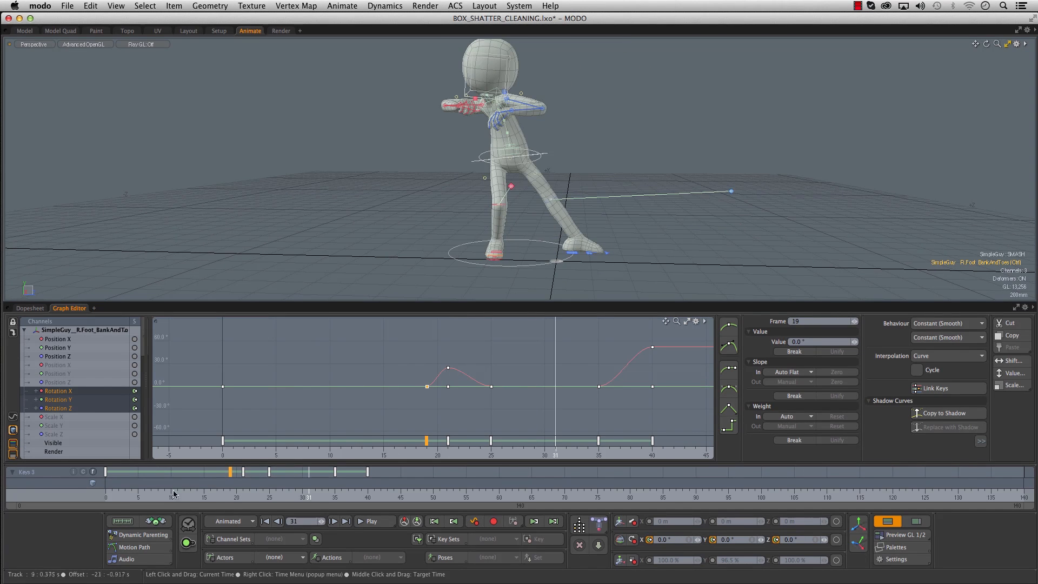
{"action": "left_click_drag", "start_coordinate": [173, 494], "coordinate": [184, 493]}
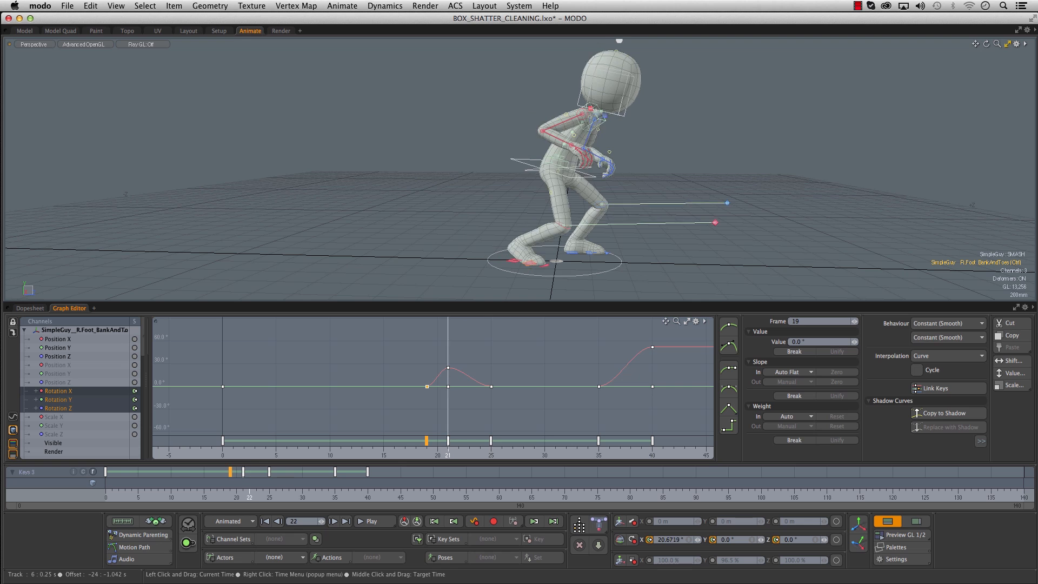
- Key the root control at frame 22, shifting it to about 30 mm on Z and adjusting its rotation
{"action": "mouse_move", "coordinate": [230, 494]}
{"action": "left_mouse_down"}
{"action": "mouse_move", "coordinate": [266, 494]}
{"action": "mouse_move", "coordinate": [230, 493]}
{"action": "left_mouse_up"}
{"action": "left_click", "coordinate": [429, 195]}
{"action": "left_click", "coordinate": [522, 162]}
{"action": "left_click_drag", "start_coordinate": [222, 497], "coordinate": [249, 496]}
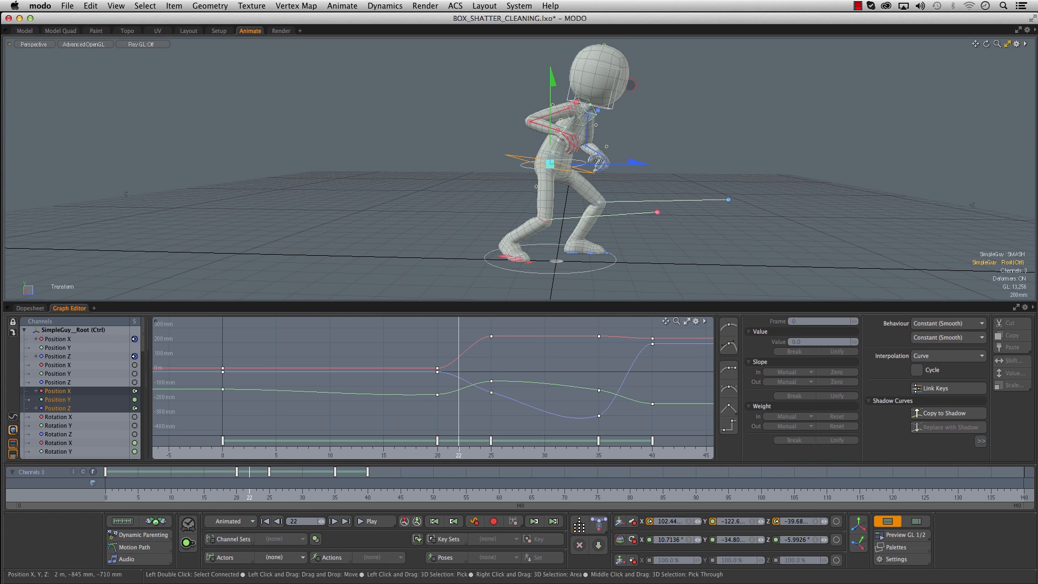
{"action": "key", "text": "e"}
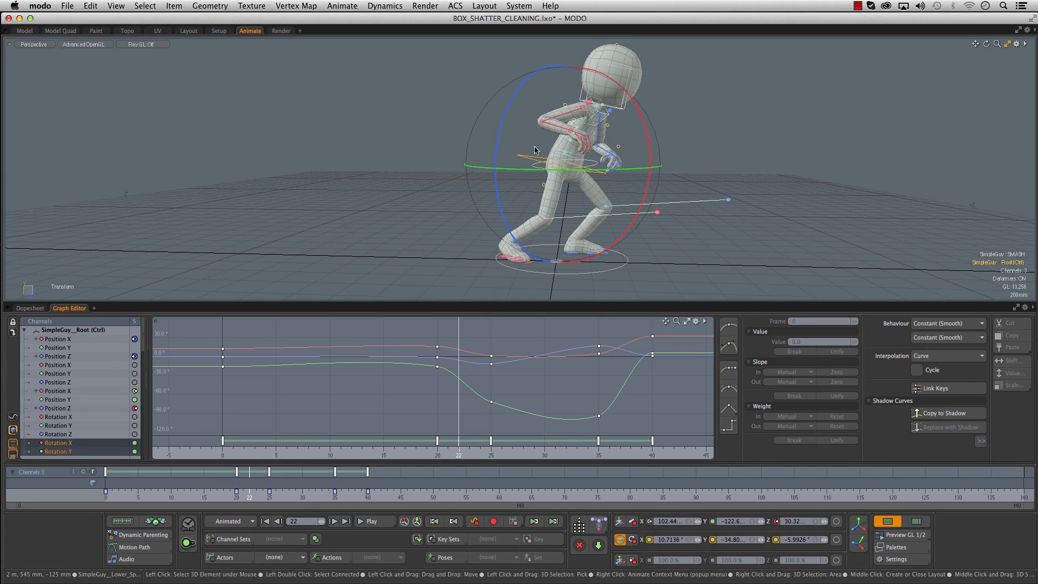
{"action": "left_click_drag", "start_coordinate": [627, 92], "coordinate": [639, 108]}
- Move the root control's frame 20 key to frame 19 and scrub through to frame 40 to check the motion
{"action": "left_click_drag", "start_coordinate": [236, 474], "coordinate": [230, 475]}
{"action": "left_click_drag", "start_coordinate": [145, 494], "coordinate": [283, 491]}
{"action": "left_click", "coordinate": [204, 491]}
{"action": "left_click_drag", "start_coordinate": [204, 491], "coordinate": [367, 491]}
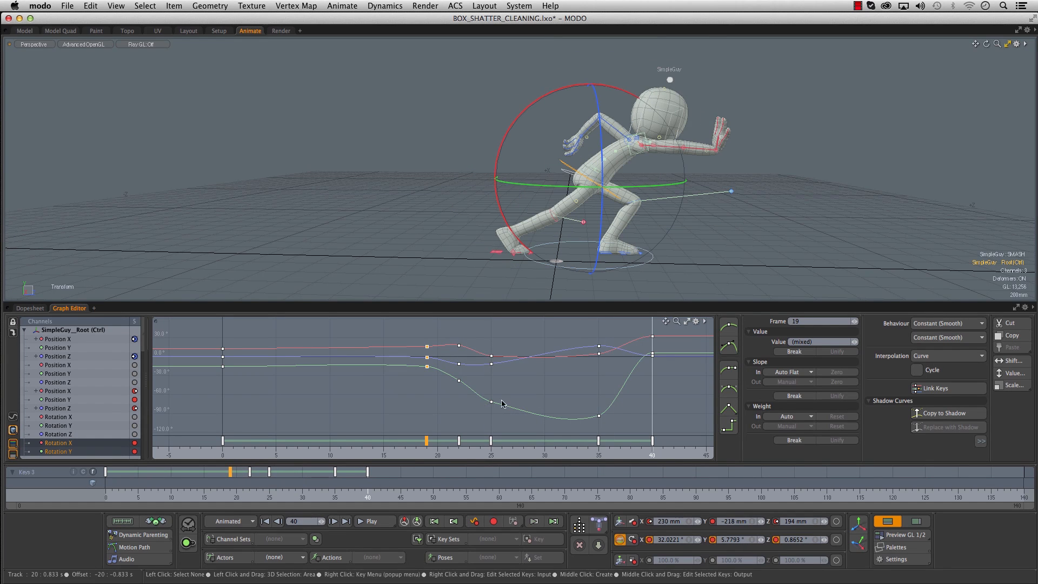
- Move the root control's frame 25 rotation keys to frame 26 and scrub through the motion to check it
{"action": "key", "text": "a"}
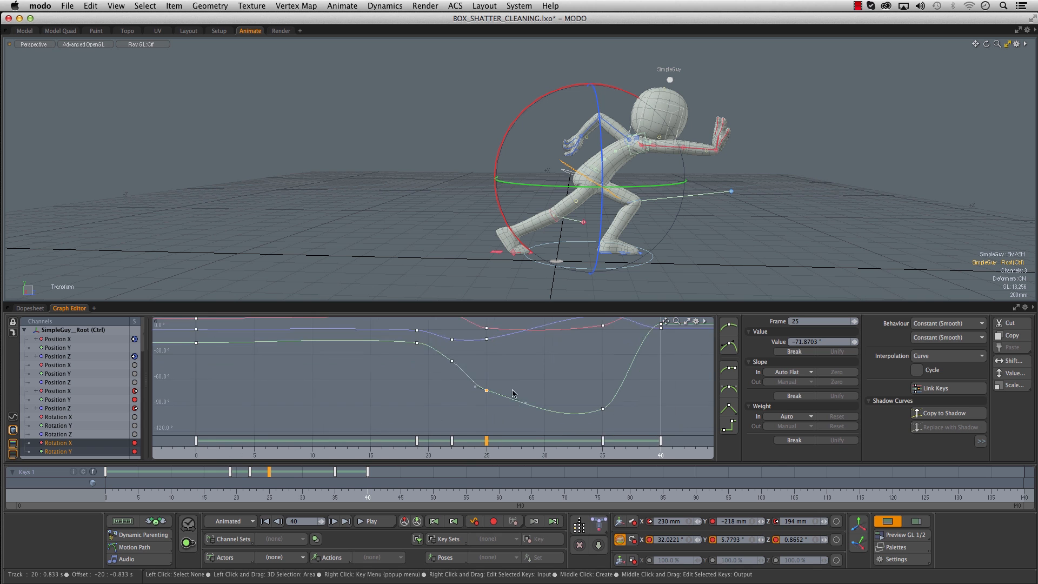
{"action": "left_click_drag", "start_coordinate": [498, 402], "coordinate": [502, 404]}
{"action": "left_click_drag", "start_coordinate": [479, 336], "coordinate": [478, 365], "text": "alt"}
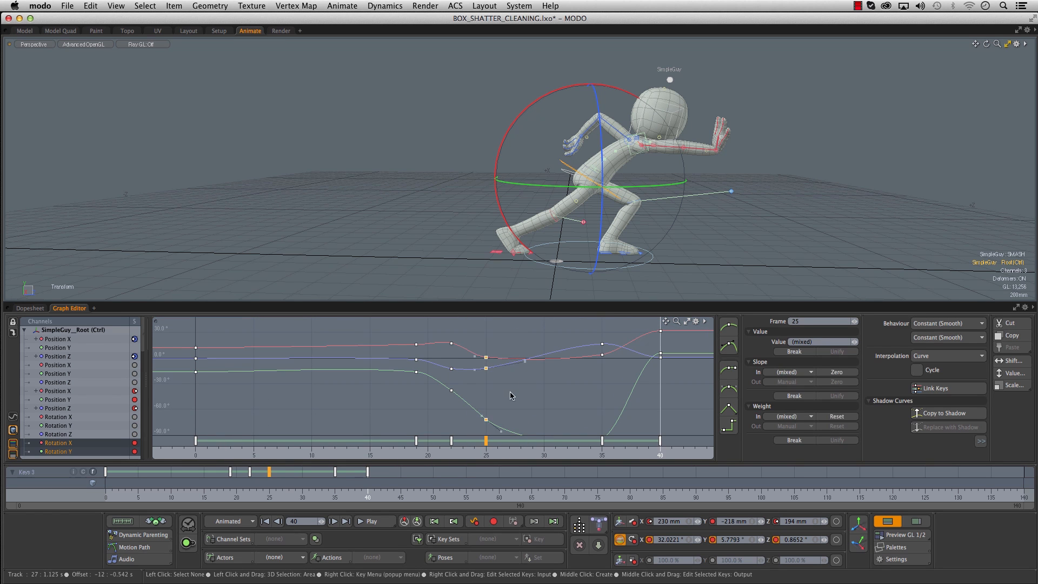
{"action": "left_click_drag", "start_coordinate": [174, 490], "coordinate": [374, 493]}
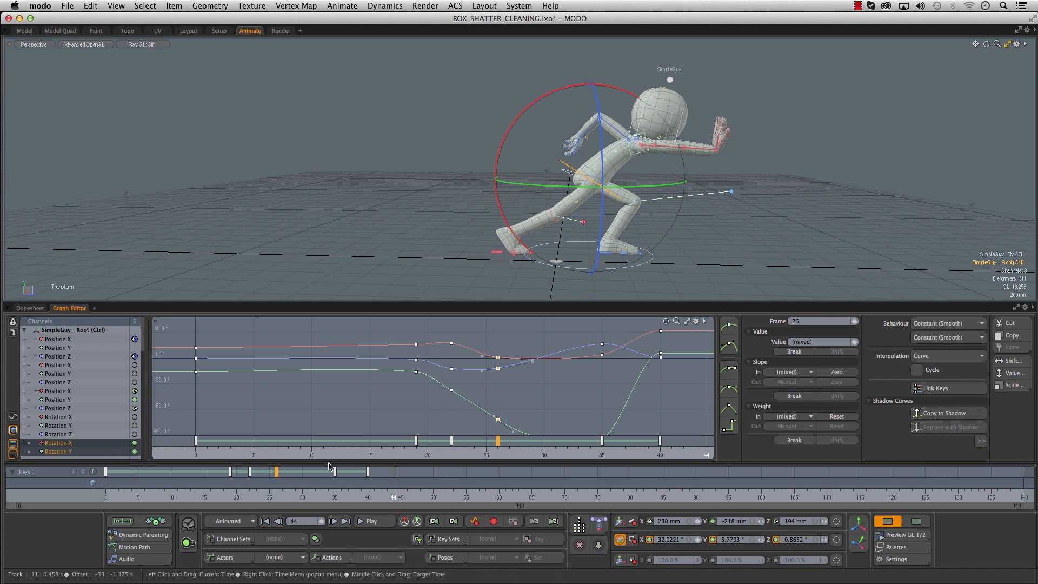
{"action": "left_click_drag", "start_coordinate": [426, 261], "coordinate": [411, 253], "text": "alt+shift"}
{"action": "left_click_drag", "start_coordinate": [225, 499], "coordinate": [256, 498]}
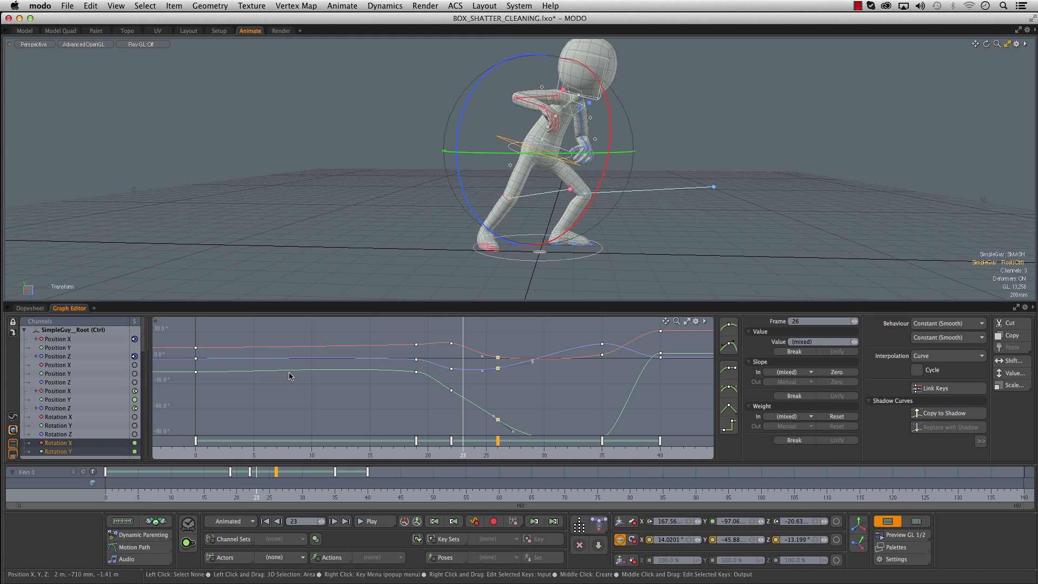
- Isolate the root control's Position Z curve, smooth it around the frame 19 to 25 keys and scrub to frame 23 to check
{"action": "left_click", "coordinate": [13, 416]}
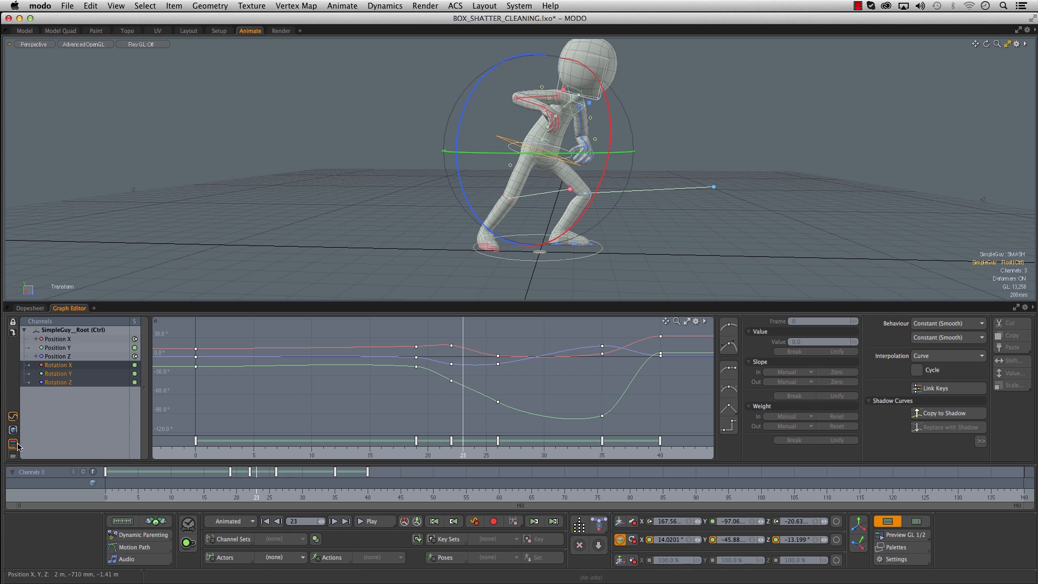
{"action": "left_click", "coordinate": [69, 356]}
{"action": "left_click_drag", "start_coordinate": [374, 366], "coordinate": [433, 359], "text": "ctrl+alt"}
{"action": "left_click", "coordinate": [478, 367]}
{"action": "middle_click_drag", "start_coordinate": [499, 400], "coordinate": [494, 385]}
{"action": "left_click_drag", "start_coordinate": [520, 386], "coordinate": [519, 384]}
{"action": "left_click_drag", "start_coordinate": [400, 333], "coordinate": [427, 364]}
{"action": "left_click_drag", "start_coordinate": [410, 444], "coordinate": [394, 444]}
{"action": "left_click_drag", "start_coordinate": [204, 496], "coordinate": [256, 496]}
{"action": "left_click_drag", "start_coordinate": [516, 149], "coordinate": [545, 192], "text": "alt+shift"}
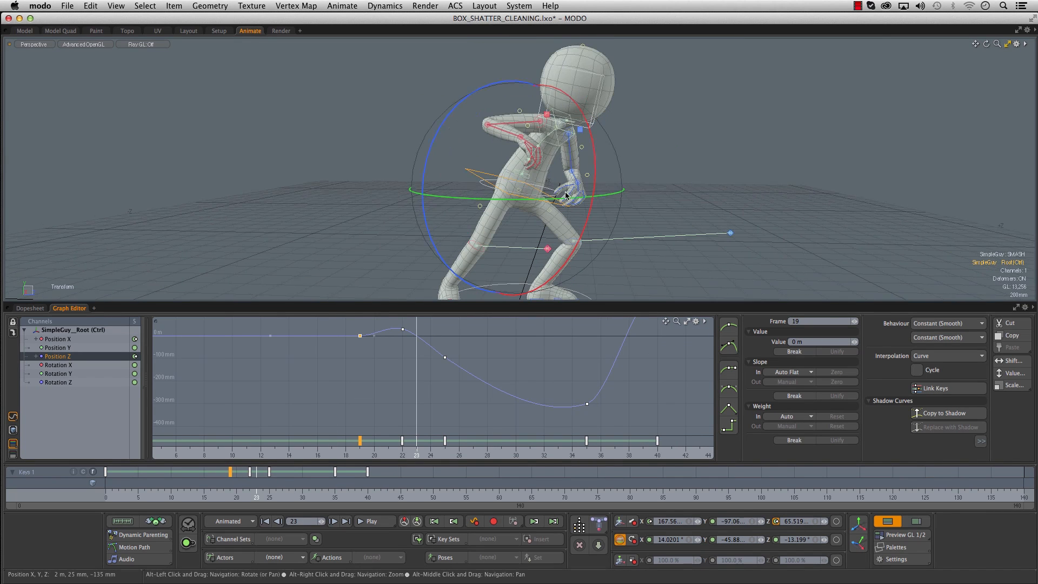
- Select the Upper Spine Bend control and scrub up to frame 25 to examine the torso's pose
{"action": "left_click", "coordinate": [553, 145]}
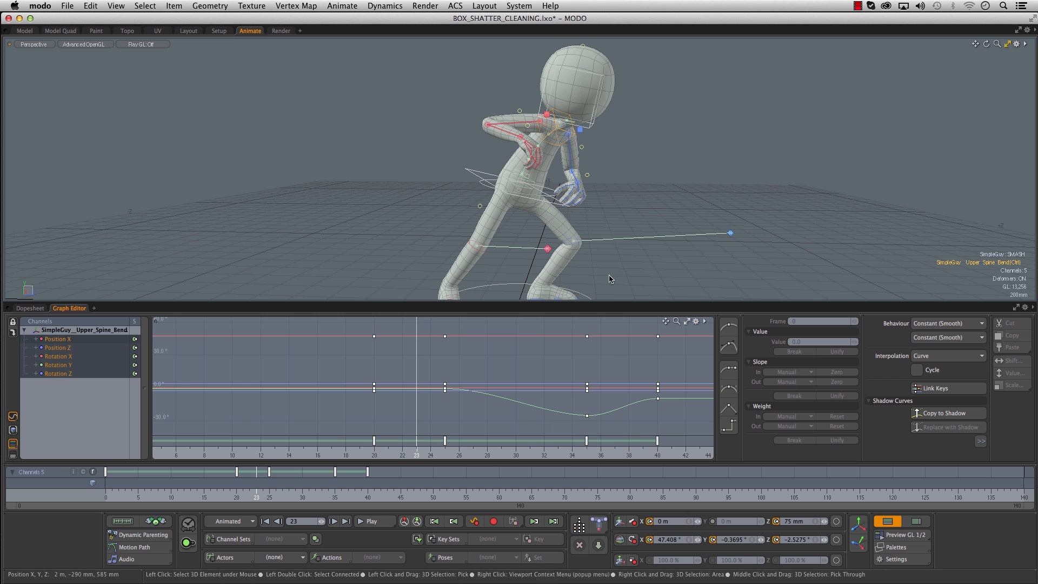
{"action": "left_click_drag", "start_coordinate": [303, 454], "coordinate": [345, 454]}
{"action": "left_click_drag", "start_coordinate": [224, 497], "coordinate": [256, 496]}
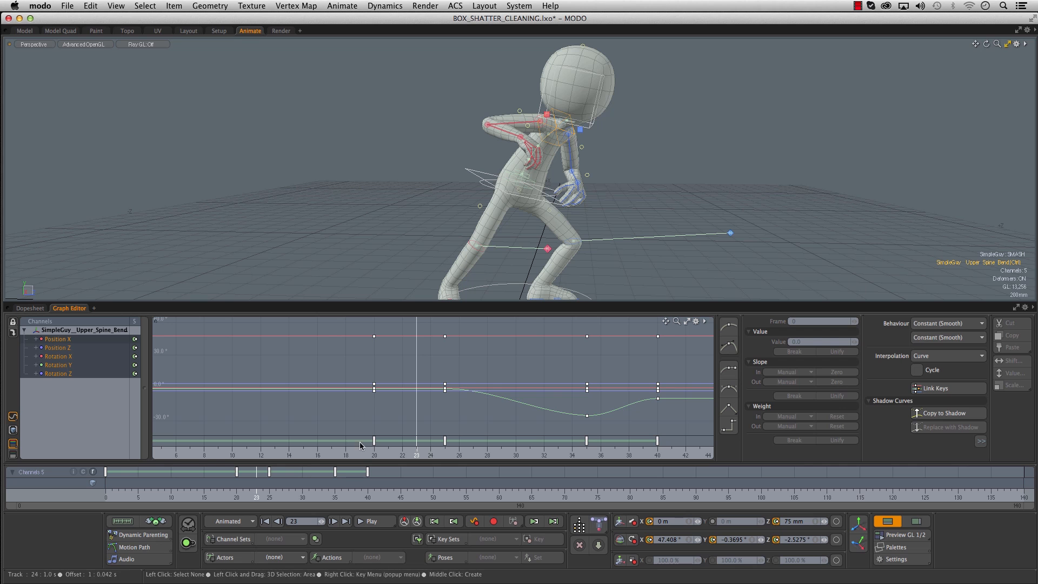
{"action": "right_click_drag", "start_coordinate": [677, 222], "coordinate": [655, 225], "text": "alt"}
{"action": "middle_click_drag", "start_coordinate": [638, 232], "coordinate": [621, 208], "text": "alt"}
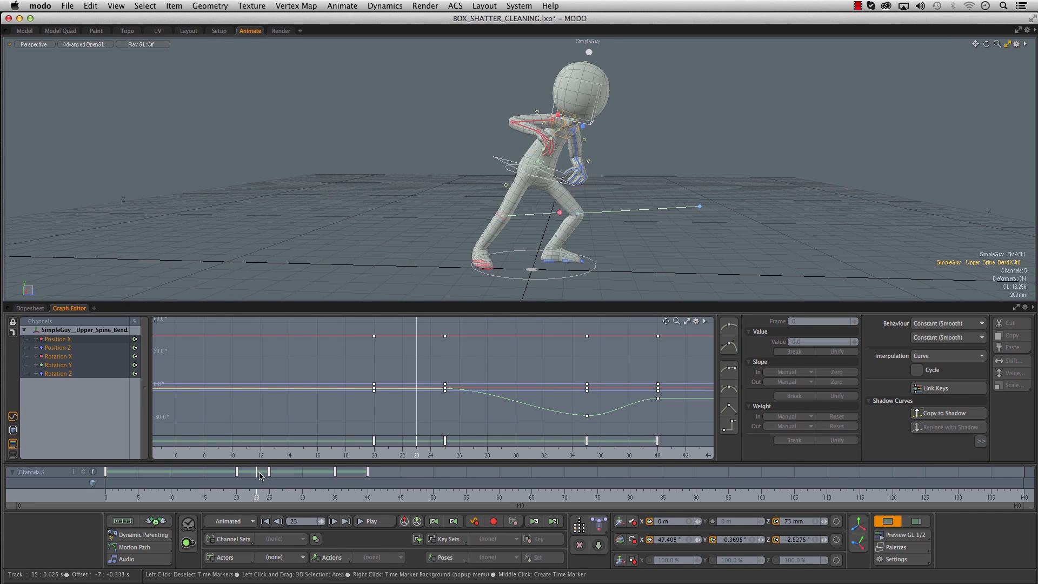
{"action": "left_click_drag", "start_coordinate": [256, 496], "coordinate": [263, 496]}
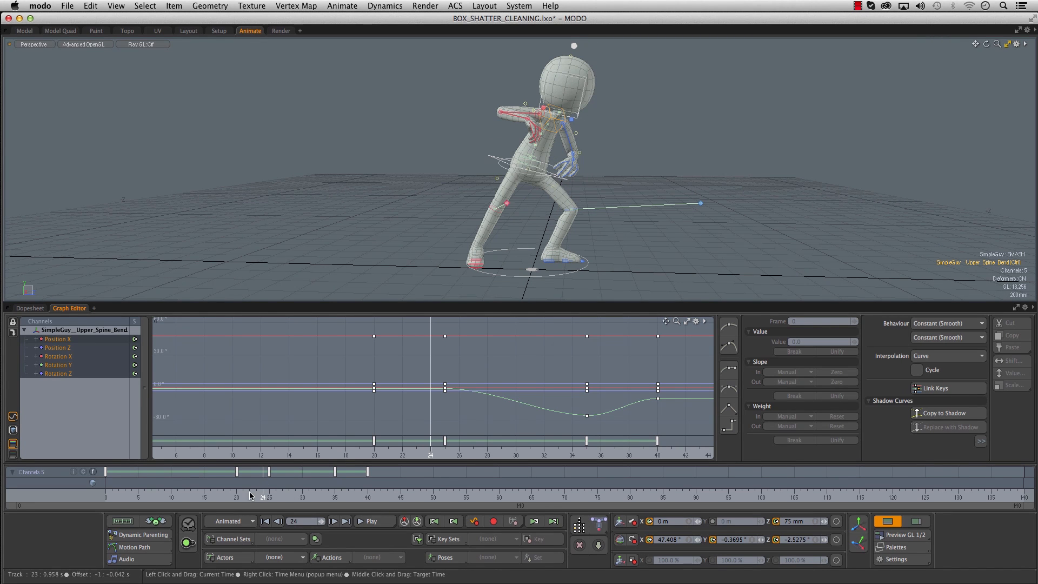
{"action": "left_click", "coordinate": [269, 496]}
- Rotate the Upper Spine Bend control about its local axes at frames 25 and 35 to exaggerate the torso twist
{"action": "key", "text": "e"}
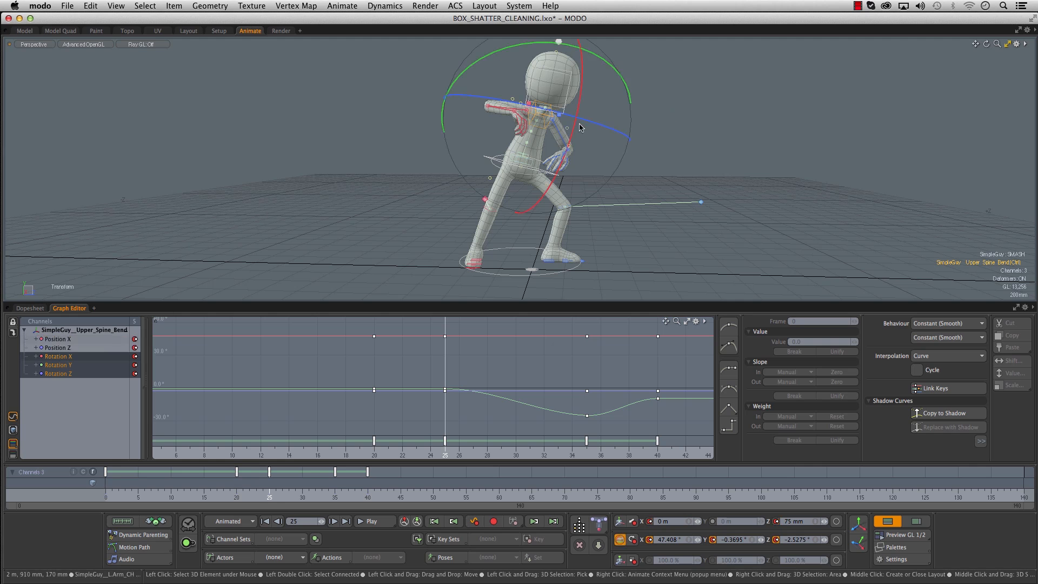
{"action": "left_click_drag", "start_coordinate": [706, 140], "coordinate": [687, 165], "text": "alt+shift"}
{"action": "left_click", "coordinate": [859, 543]}
{"action": "left_click_drag", "start_coordinate": [475, 78], "coordinate": [500, 72]}
{"action": "left_click_drag", "start_coordinate": [585, 98], "coordinate": [651, 125]}
{"action": "left_click_drag", "start_coordinate": [482, 80], "coordinate": [498, 77]}
{"action": "left_click_drag", "start_coordinate": [229, 480], "coordinate": [341, 475]}
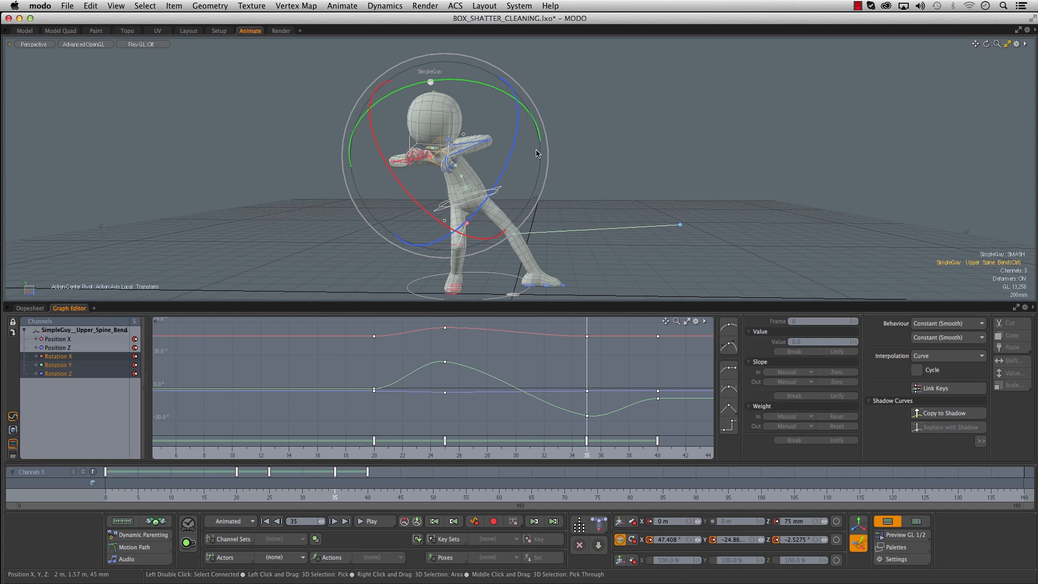
{"action": "left_click_drag", "start_coordinate": [479, 85], "coordinate": [469, 137]}
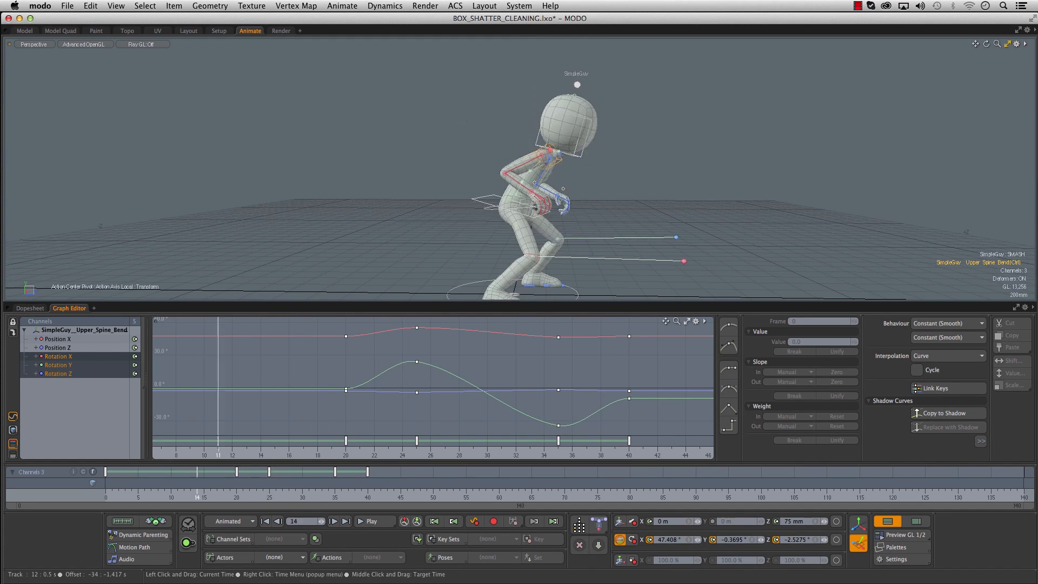
- Rotate the Head FK control on X to about 8° at frame 0 and scrub to frame 20 to check it
{"action": "left_click", "coordinate": [581, 154]}
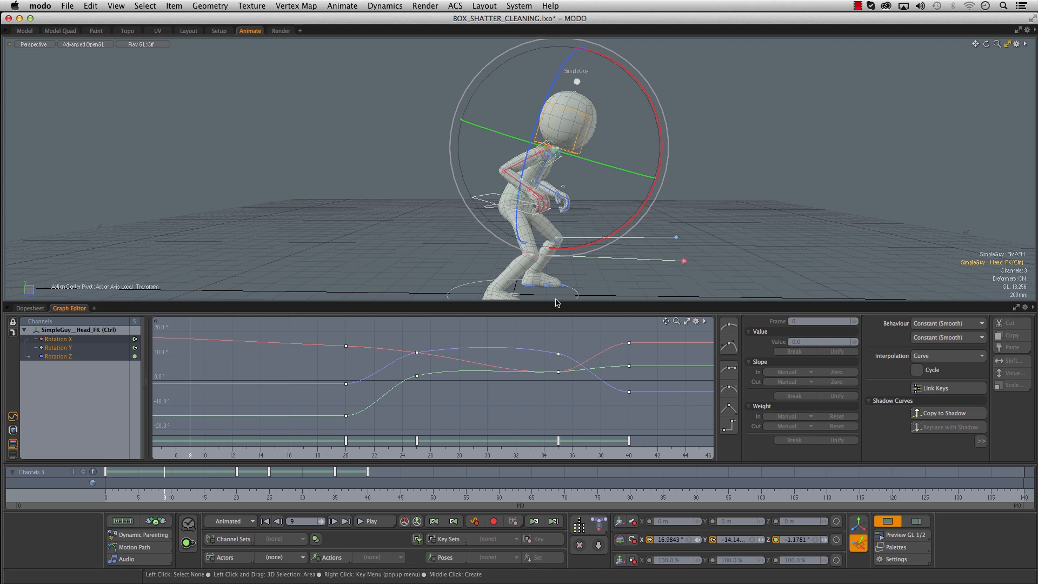
{"action": "right_click_drag", "start_coordinate": [476, 383], "coordinate": [387, 413], "text": "alt"}
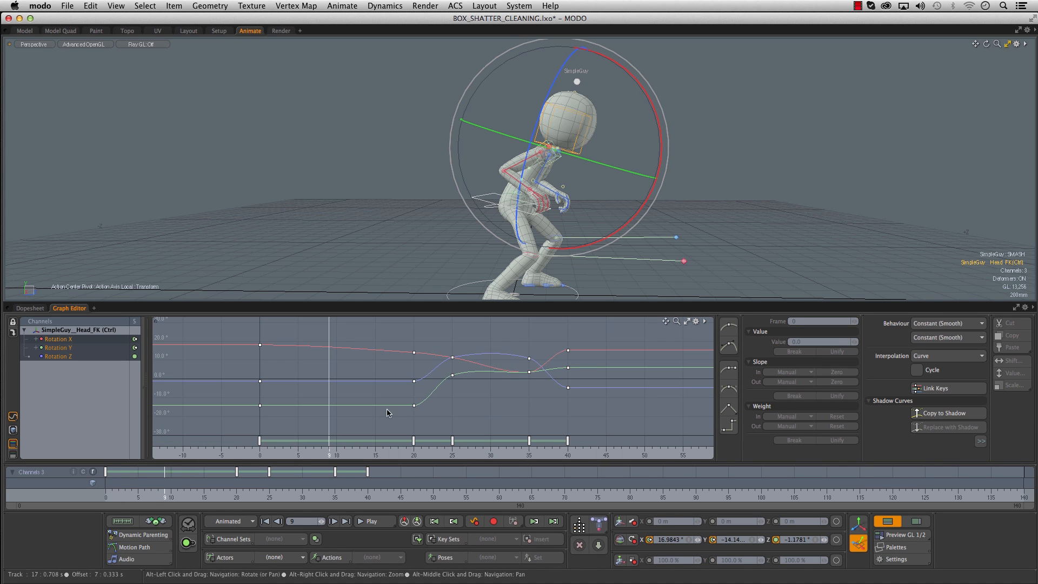
{"action": "left_click", "coordinate": [106, 486]}
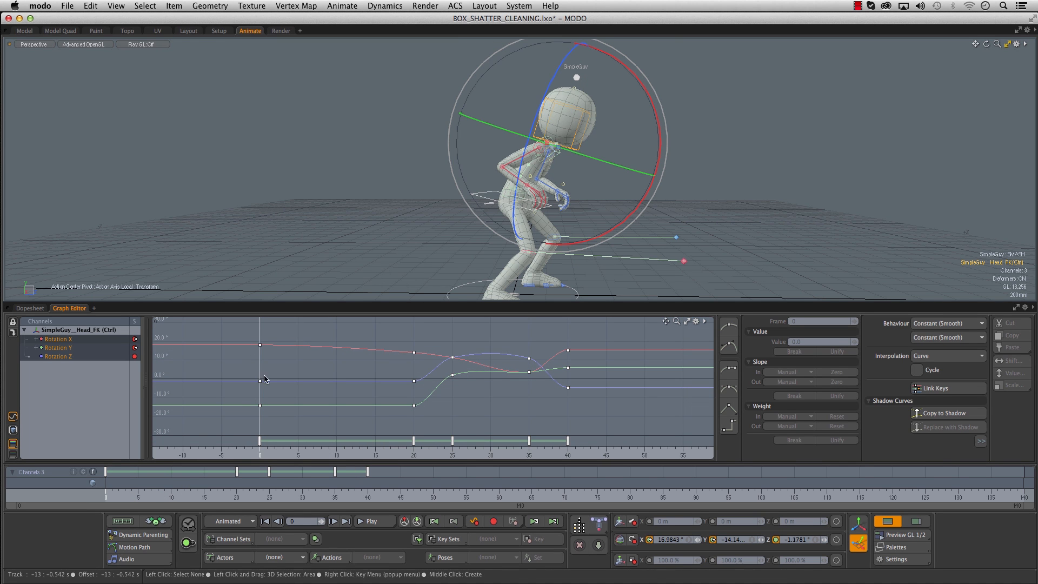
{"action": "left_click", "coordinate": [113, 500]}
{"action": "left_click_drag", "start_coordinate": [138, 498], "coordinate": [106, 497]}
{"action": "left_click_drag", "start_coordinate": [658, 115], "coordinate": [647, 98]}
{"action": "left_click_drag", "start_coordinate": [114, 494], "coordinate": [236, 494]}
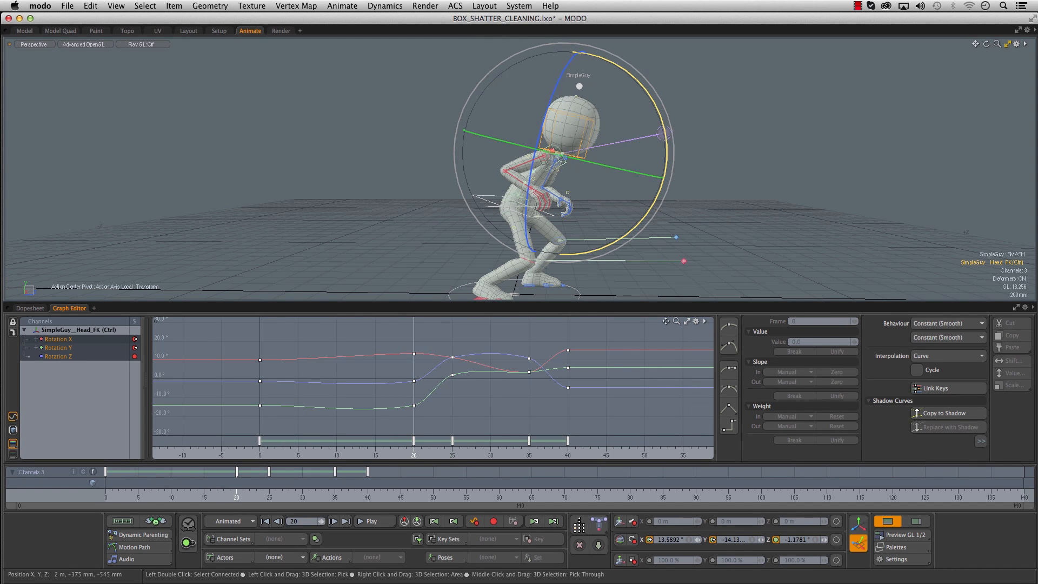
- Move the head's frame 25 keys to frame 29 and rotate the head at frame 24 to about 42.3° X, -5.3° Y and 5.0° Z
{"action": "left_click_drag", "start_coordinate": [139, 494], "coordinate": [263, 496]}
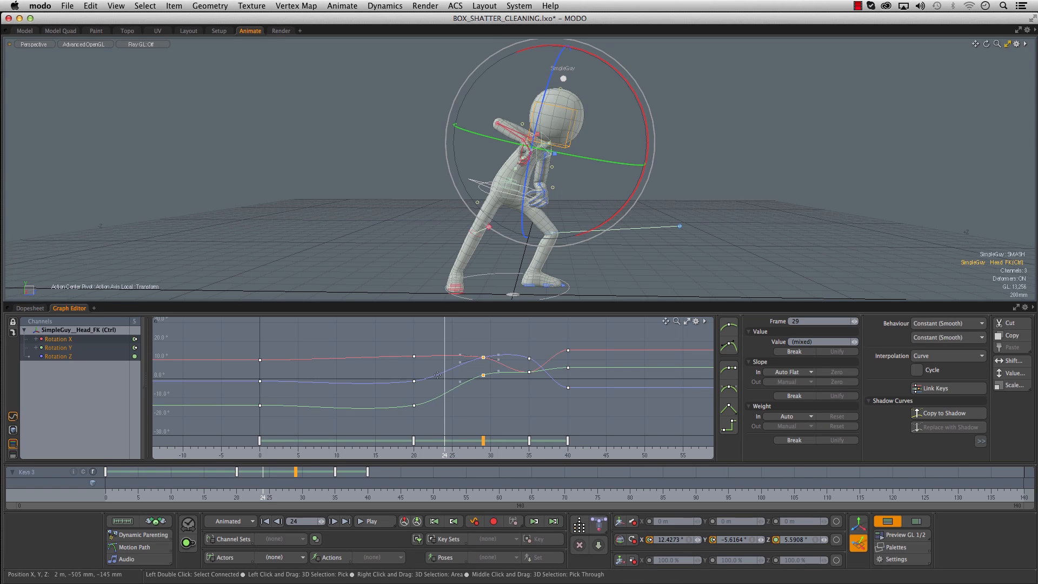
{"action": "left_click_drag", "start_coordinate": [636, 95], "coordinate": [617, 113]}
{"action": "left_click_drag", "start_coordinate": [509, 364], "coordinate": [561, 341], "text": "alt"}
{"action": "left_click_drag", "start_coordinate": [690, 226], "coordinate": [762, 205], "text": "alt"}
{"action": "left_click_drag", "start_coordinate": [217, 493], "coordinate": [262, 493]}
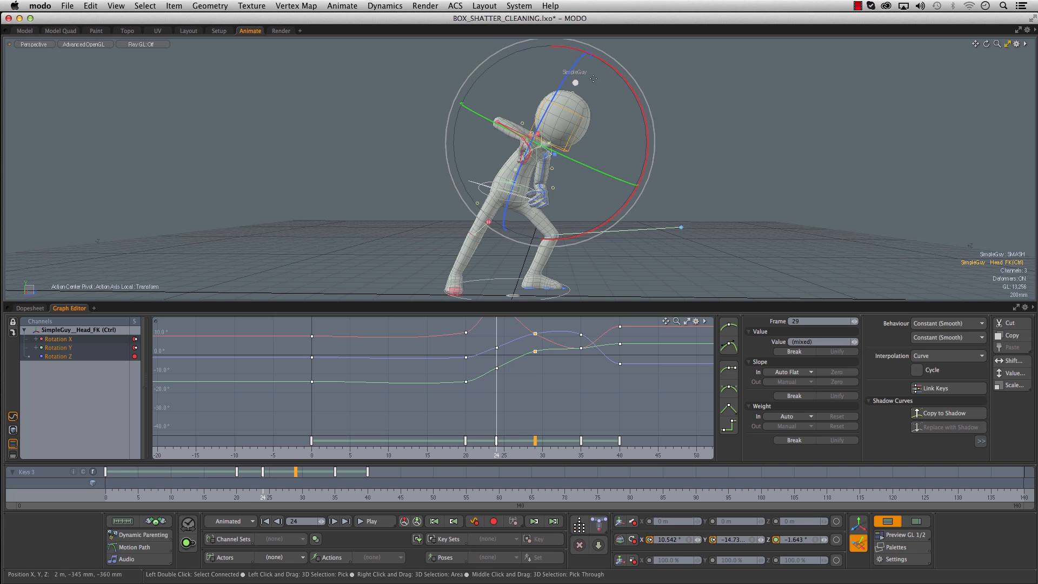
{"action": "left_click_drag", "start_coordinate": [629, 91], "coordinate": [644, 173]}
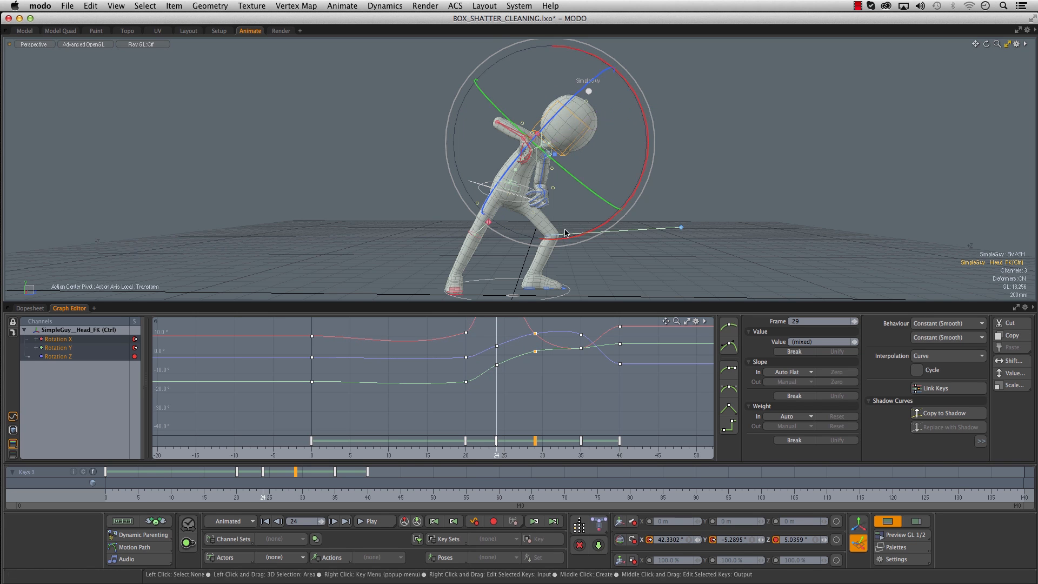
- Adjust the tangent handle of the head's Rotation X key at frame 20 to give it a manual slope
{"action": "scroll", "coordinate": [485, 341], "scroll_direction": "down", "scroll_amount": 1}
{"action": "left_click", "coordinate": [469, 336]}
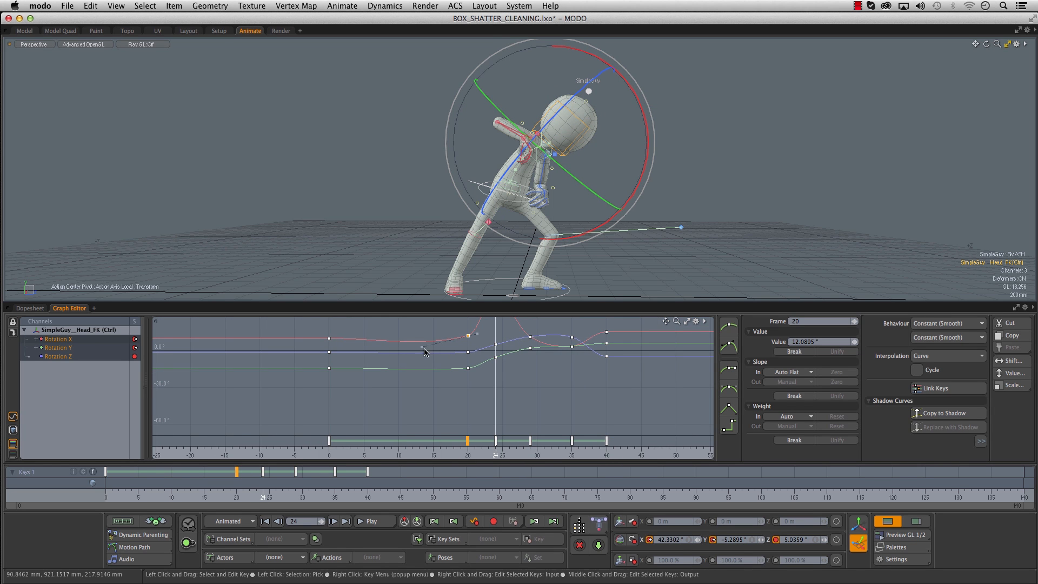
{"action": "left_click_drag", "start_coordinate": [422, 343], "coordinate": [420, 341]}
{"action": "left_click_drag", "start_coordinate": [377, 401], "coordinate": [310, 433], "text": "alt"}
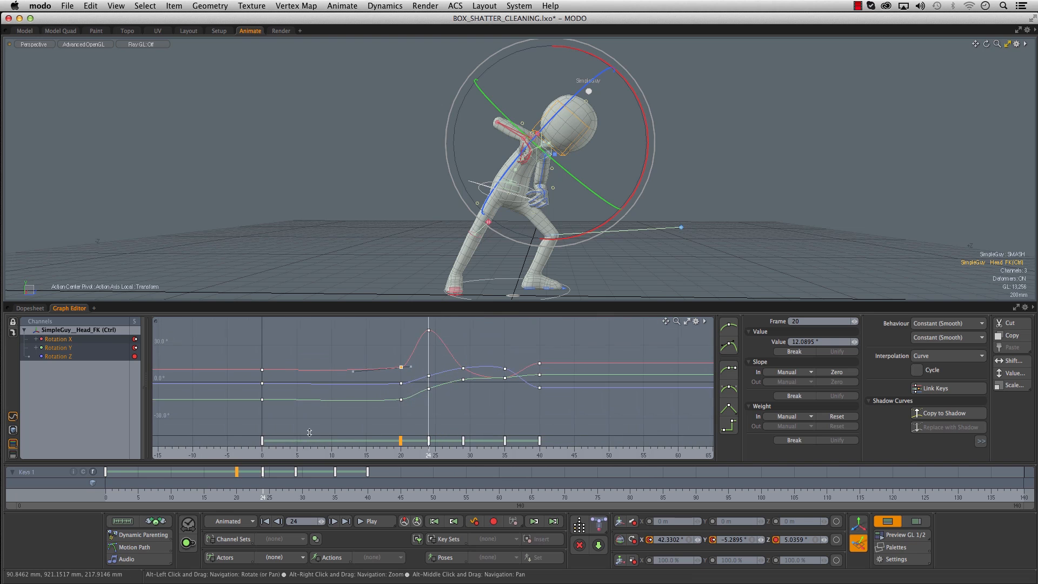
- Scrub repeatedly through the animation up to about frame 44 to review the head dip within the overall motion
{"action": "left_click", "coordinate": [198, 498]}
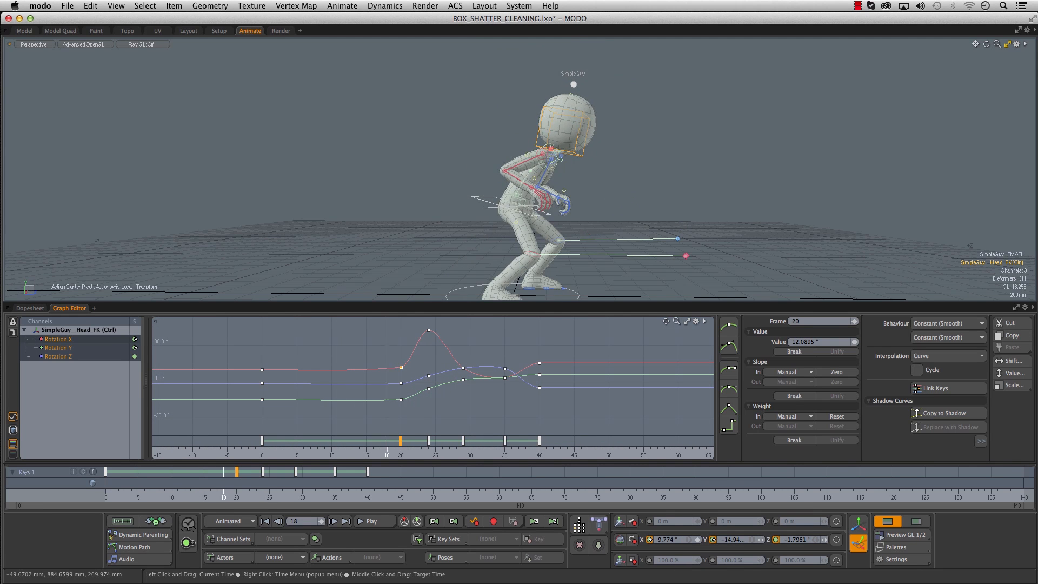
{"action": "mouse_move", "coordinate": [224, 498]}
{"action": "left_mouse_down"}
{"action": "mouse_move", "coordinate": [355, 498]}
{"action": "mouse_move", "coordinate": [415, 480]}
{"action": "left_mouse_up"}
{"action": "left_click_drag", "start_coordinate": [131, 480], "coordinate": [380, 480]}
{"action": "left_click_drag", "start_coordinate": [163, 492], "coordinate": [394, 491]}
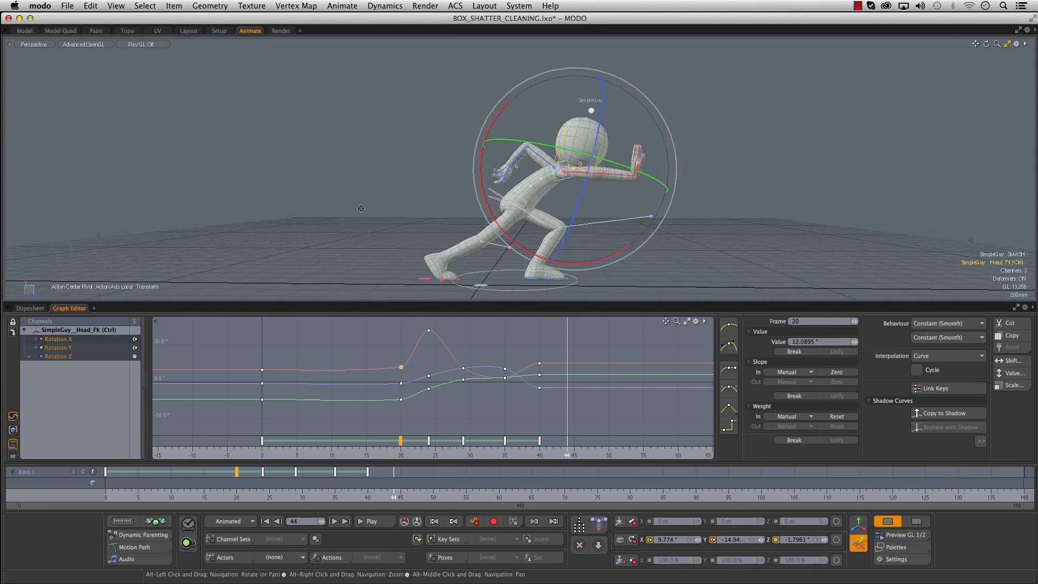
{"action": "left_click_drag", "start_coordinate": [208, 490], "coordinate": [186, 489]}
{"action": "left_click_drag", "start_coordinate": [273, 490], "coordinate": [380, 490]}
{"action": "left_click_drag", "start_coordinate": [168, 491], "coordinate": [183, 490]}
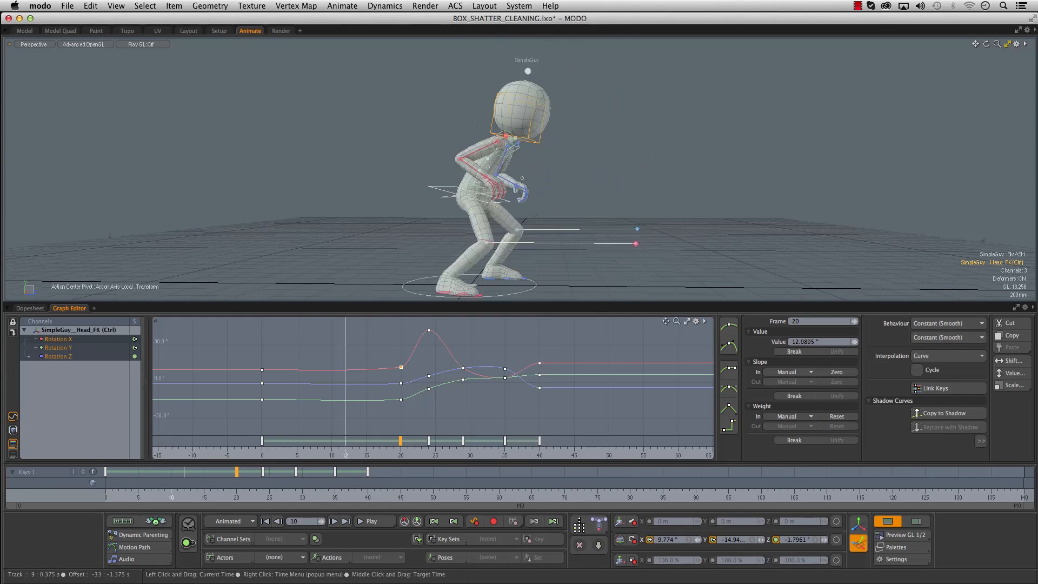
{"action": "left_click_drag", "start_coordinate": [296, 490], "coordinate": [348, 492]}
- Select the left heel control and step through frames 35 to 40 to examine how the left foot travels
{"action": "left_click_drag", "start_coordinate": [258, 498], "coordinate": [334, 492]}
{"action": "key", "text": "e"}
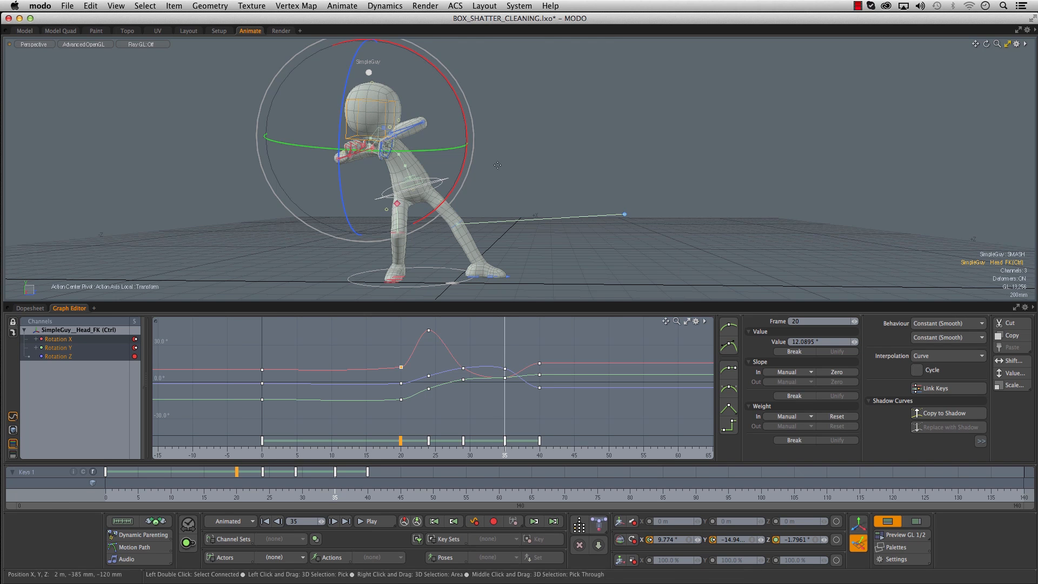
{"action": "left_click_drag", "start_coordinate": [498, 177], "coordinate": [493, 90], "text": "alt"}
{"action": "scroll", "coordinate": [484, 227], "scroll_direction": "up", "scroll_amount": 4}
{"action": "scroll", "coordinate": [495, 98], "scroll_direction": "down", "scroll_amount": 1}
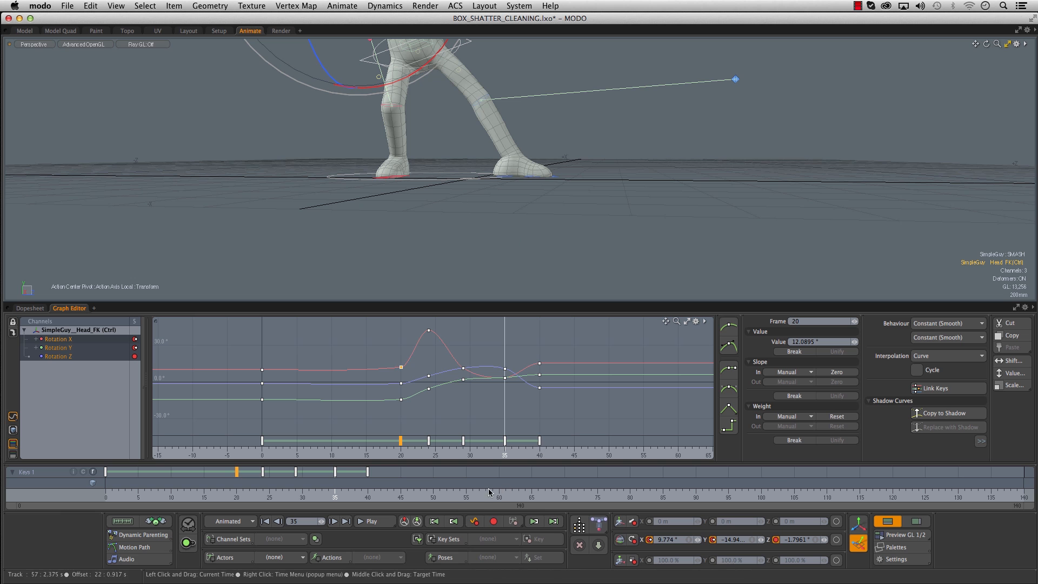
{"action": "left_click_drag", "start_coordinate": [336, 492], "coordinate": [374, 492]}
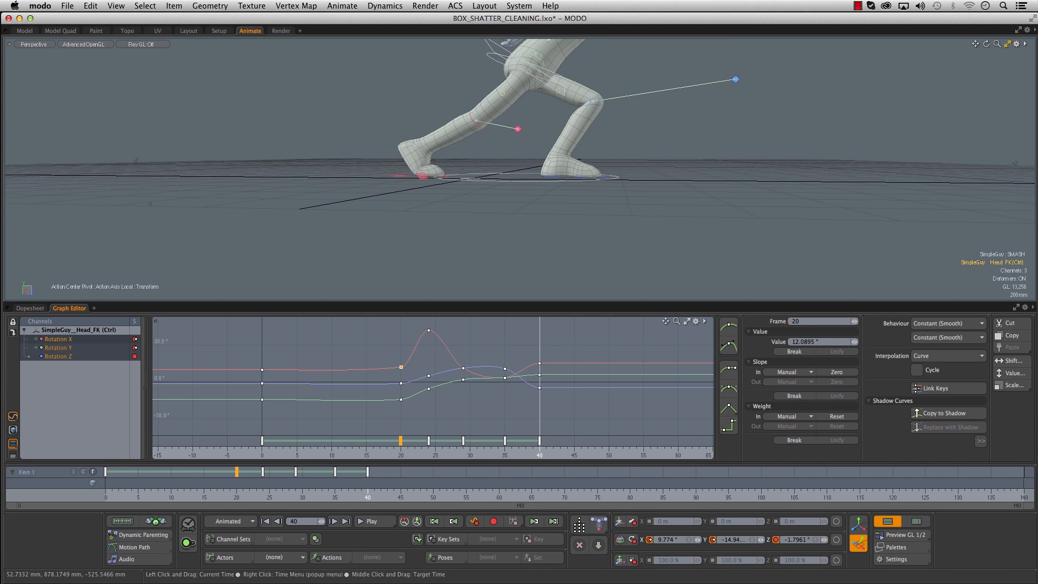
{"action": "left_click_drag", "start_coordinate": [532, 142], "coordinate": [548, 171], "text": "alt"}
{"action": "key", "text": "space"}
{"action": "left_click", "coordinate": [548, 171]}
{"action": "left_click_drag", "start_coordinate": [367, 485], "coordinate": [328, 486]}
{"action": "key", "text": "Right"}
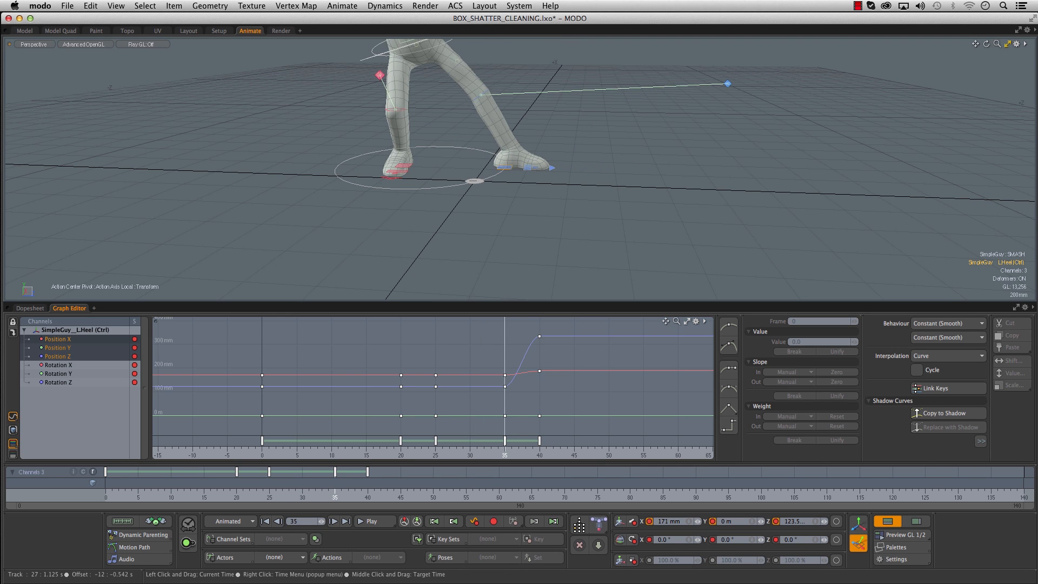
{"action": "key", "text": "Right"}
{"action": "key", "text": "Right"}
{"action": "key", "text": "Right"}
{"action": "key", "text": "Right"}
{"action": "key", "text": "Right"}
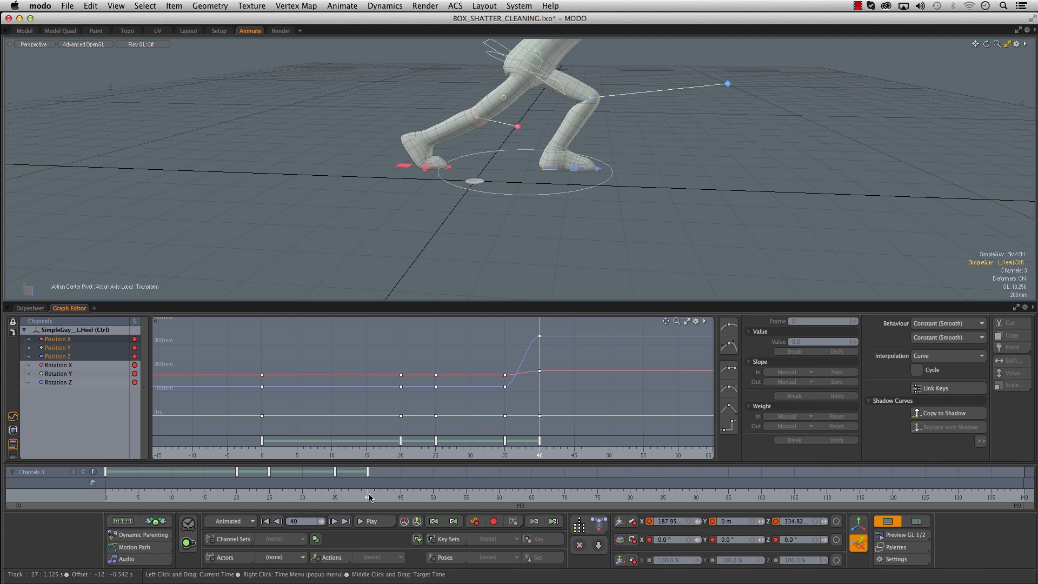
- Key the left heel's position at frame 29 and move it at frame 35 to about 162.6 mm X, 155 mm Y and 18.8 mm Z
{"action": "left_click_drag", "start_coordinate": [333, 495], "coordinate": [295, 494]}
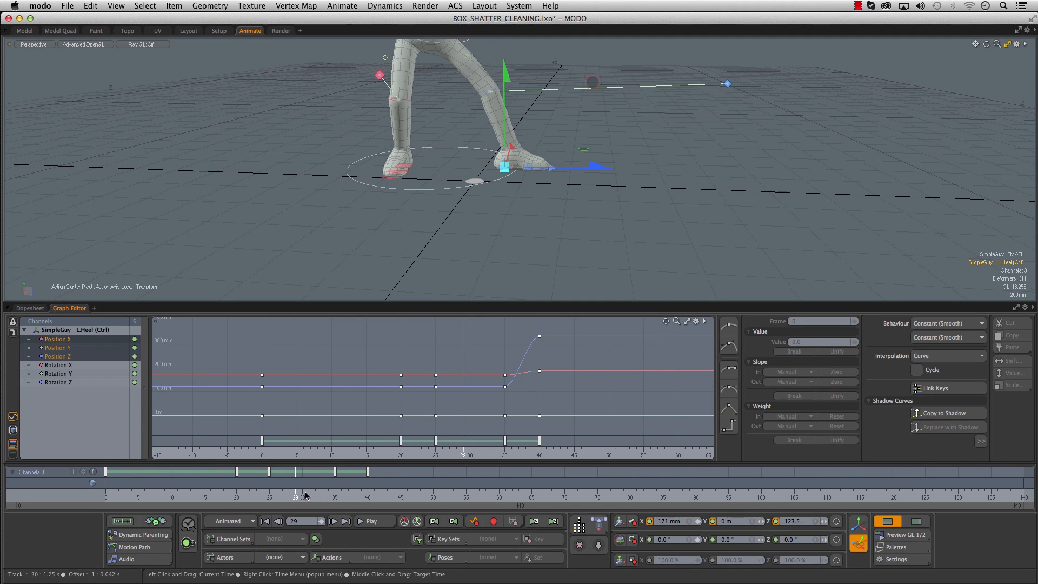
{"action": "left_click_drag", "start_coordinate": [475, 216], "coordinate": [447, 261], "text": "alt+shift"}
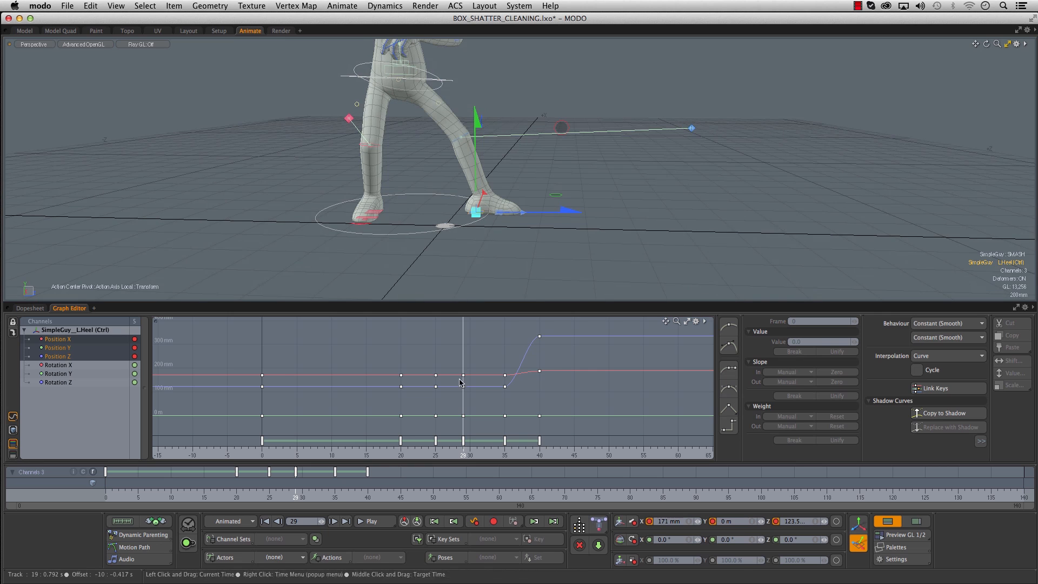
{"action": "left_click_drag", "start_coordinate": [296, 496], "coordinate": [335, 497]}
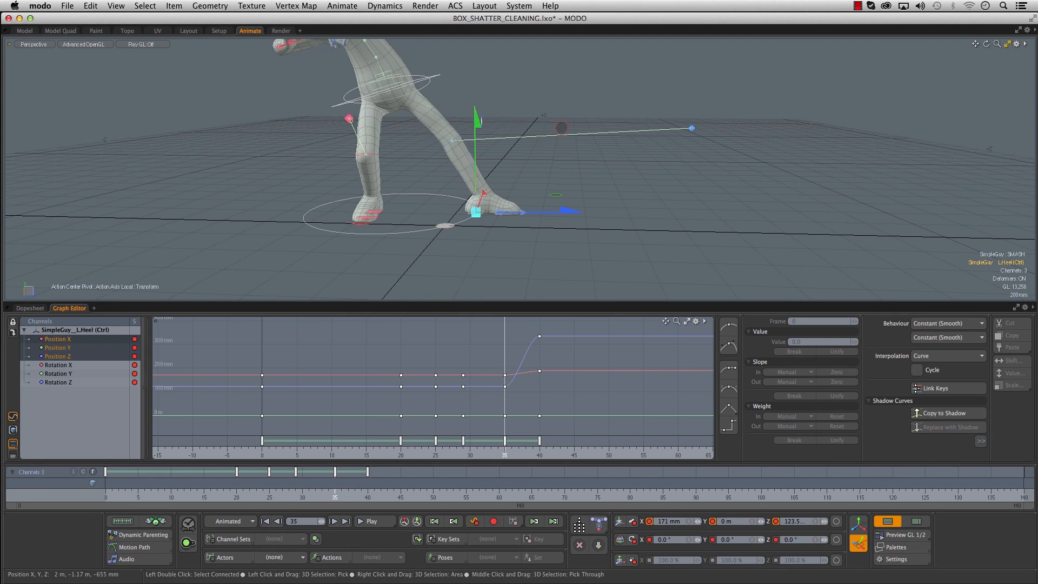
{"action": "left_click_drag", "start_coordinate": [535, 183], "coordinate": [503, 186], "text": "alt"}
{"action": "left_click_drag", "start_coordinate": [475, 142], "coordinate": [543, 145]}
{"action": "left_click_drag", "start_coordinate": [577, 179], "coordinate": [557, 177]}
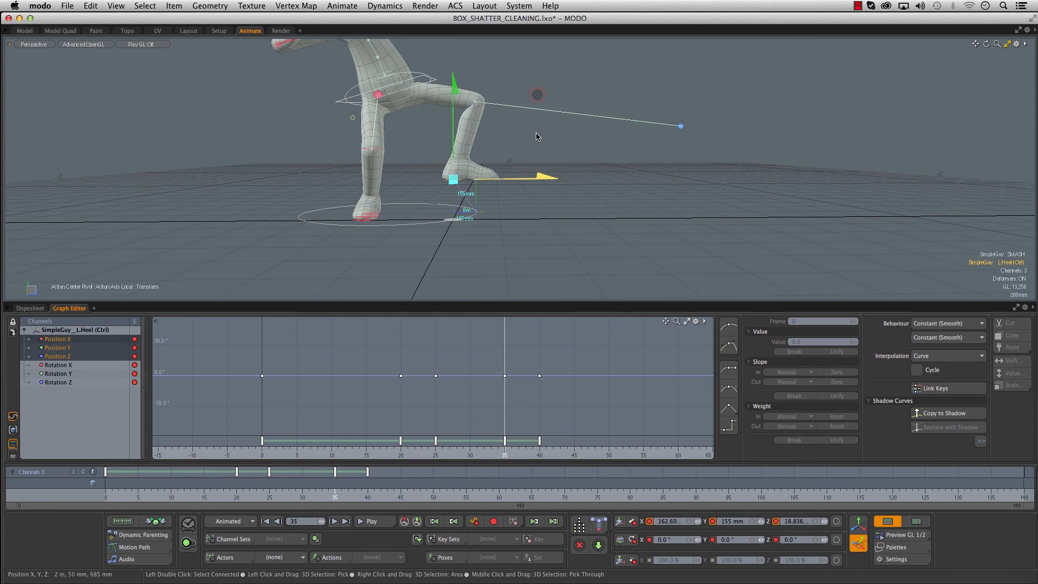
- Rotate the left heel to -18° on X at frame 35 and scrub around the step to frame 37 to check it
{"action": "key", "text": "e"}
{"action": "left_click_drag", "start_coordinate": [536, 125], "coordinate": [517, 100]}
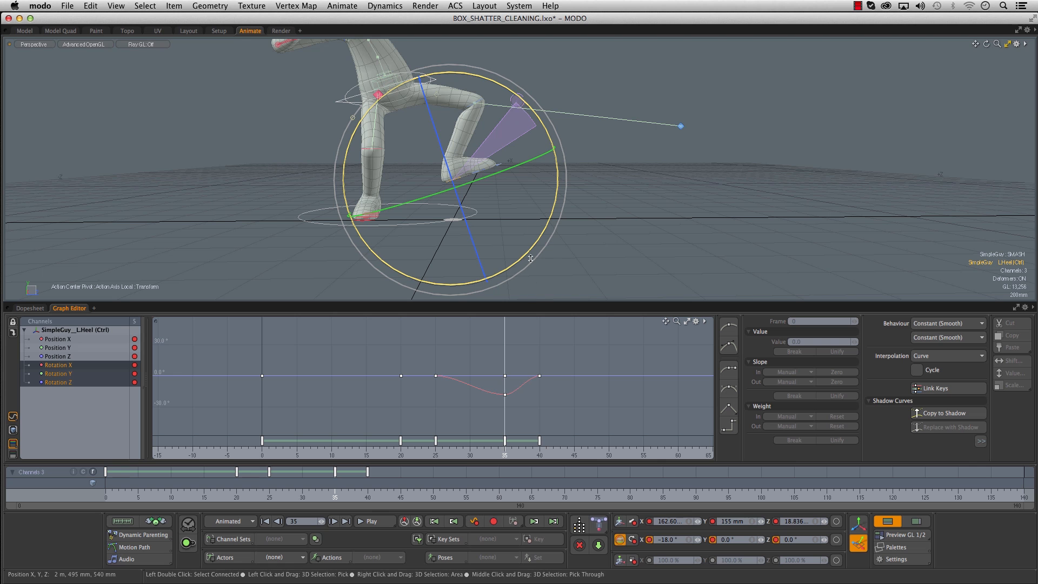
{"action": "left_click_drag", "start_coordinate": [295, 497], "coordinate": [348, 497]}
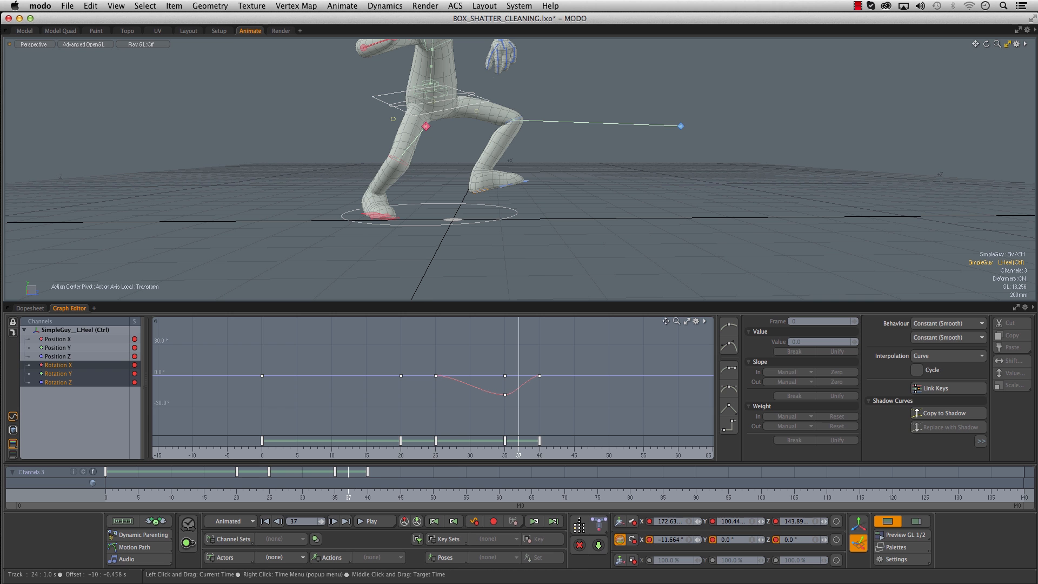
- Retime the left heel's position and rotation keys, moving the lift key to frame 32 and the landing key to frame 36
{"action": "left_click", "coordinate": [58, 339], "text": "ctrl"}
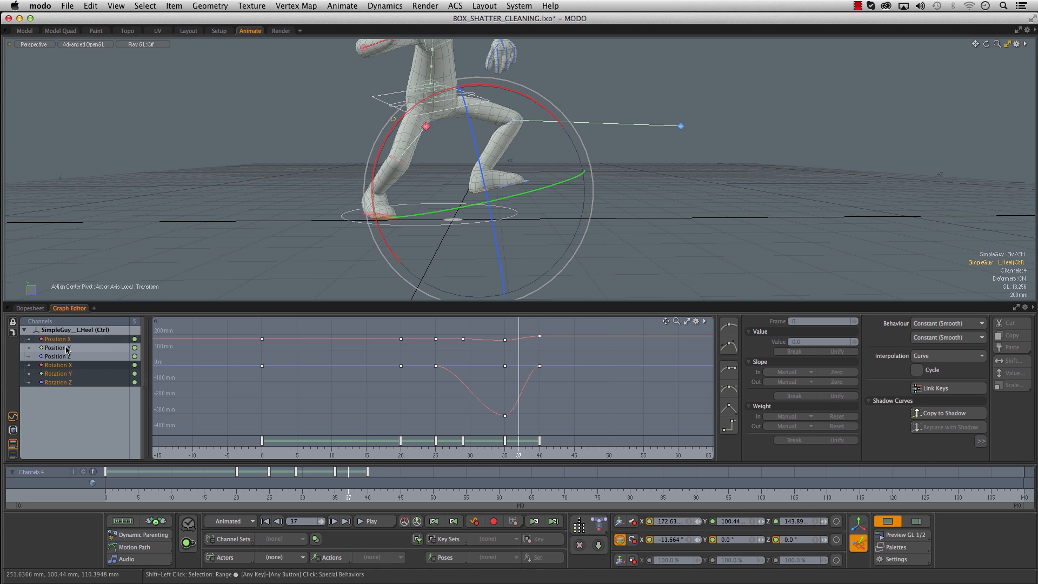
{"action": "left_click", "coordinate": [64, 383], "text": "shift"}
{"action": "right_click_drag", "start_coordinate": [590, 388], "coordinate": [609, 384], "text": "alt"}
{"action": "left_click_drag", "start_coordinate": [373, 453], "coordinate": [501, 453]}
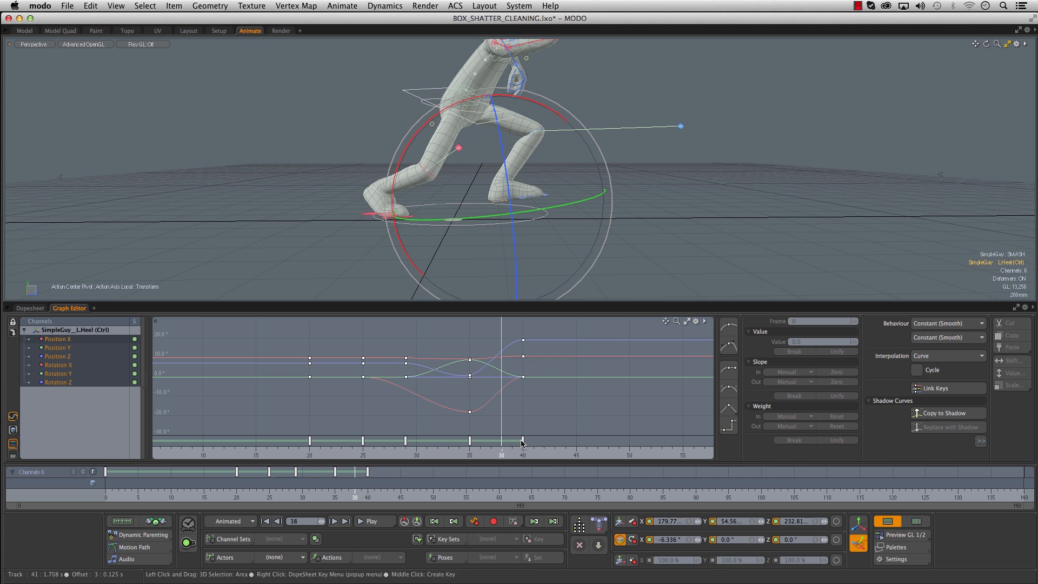
{"action": "left_click_drag", "start_coordinate": [522, 442], "coordinate": [491, 441]}
{"action": "left_click", "coordinate": [470, 441]}
{"action": "left_click", "coordinate": [298, 454]}
{"action": "left_click_drag", "start_coordinate": [230, 493], "coordinate": [318, 493]}
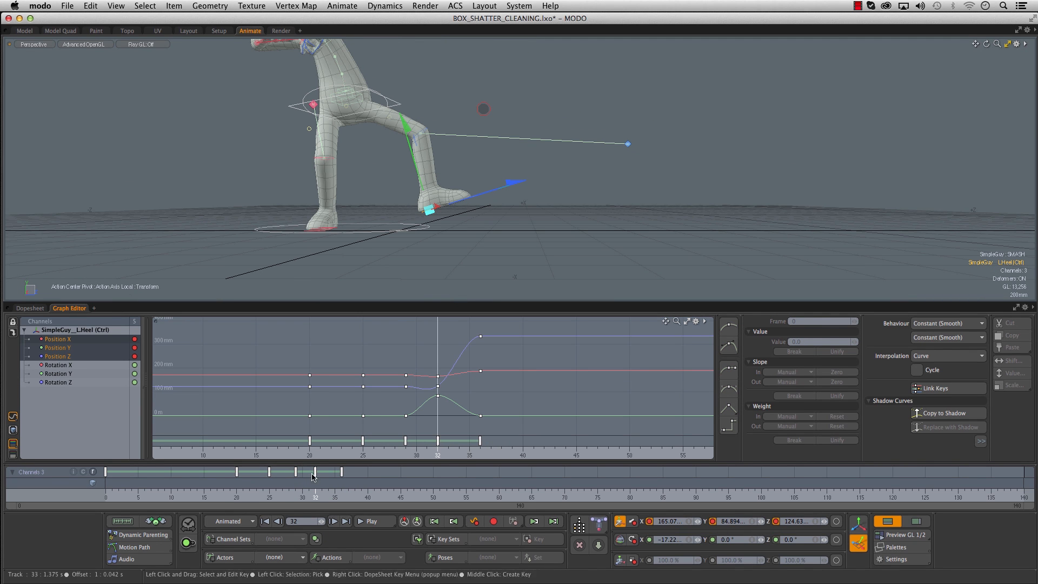
- Shift the left heel's lift-off and lifted position keys to frames 28 and 31 and hold the lifted position with a key at frame 34
{"action": "left_click_drag", "start_coordinate": [295, 477], "coordinate": [292, 477]}
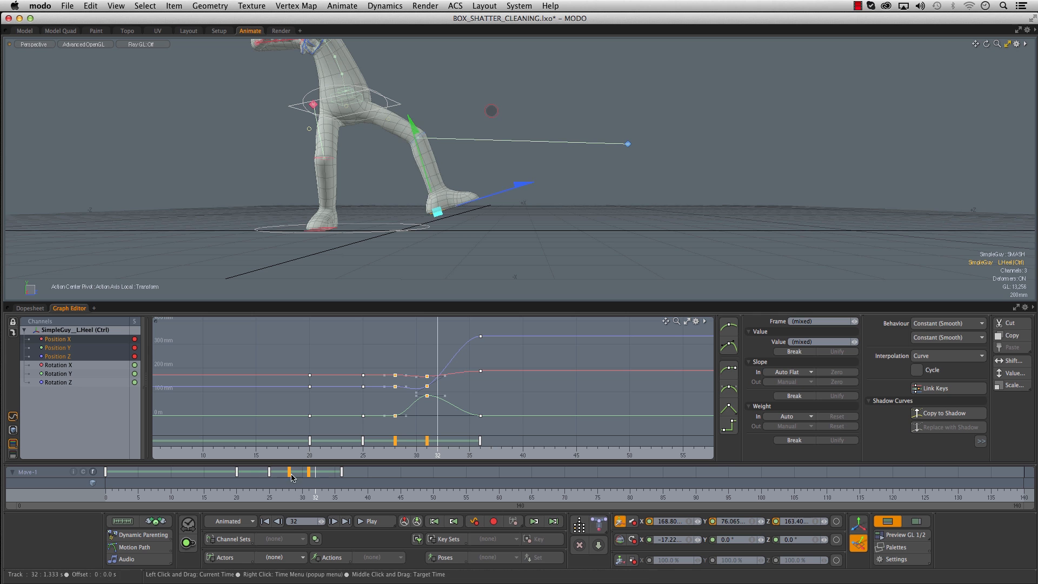
{"action": "left_click", "coordinate": [308, 493]}
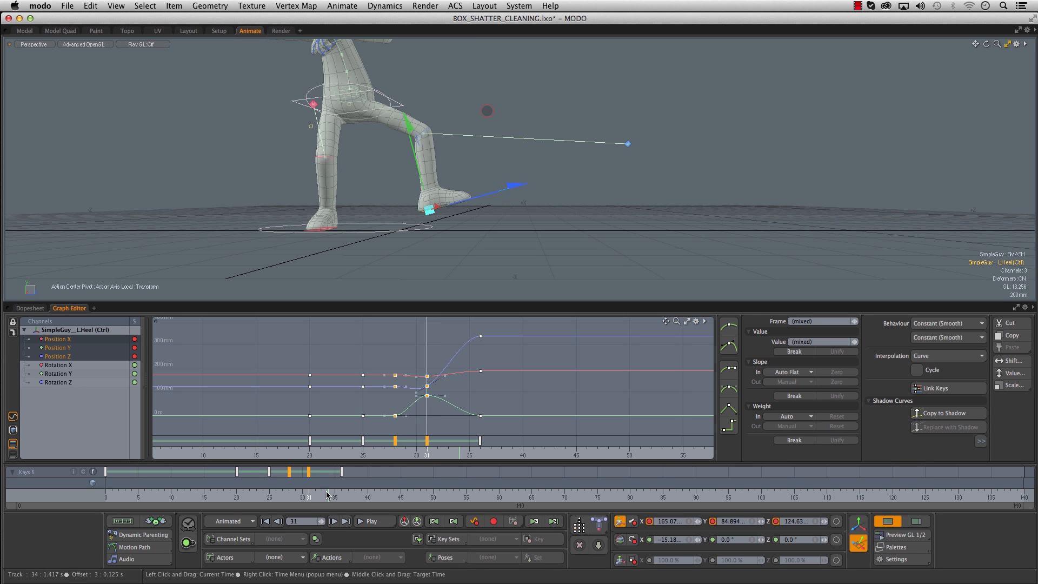
{"action": "key", "text": "s"}
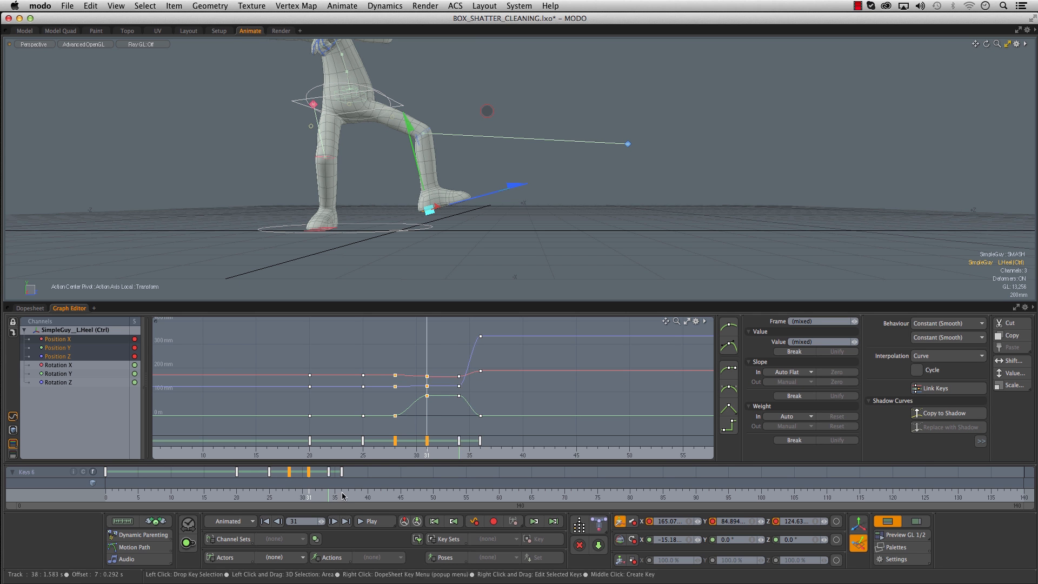
- Narrow the timeline range around the step and shift the left heel's hold and landing keys to frames 35 and 37
{"action": "left_click_drag", "start_coordinate": [1028, 504], "coordinate": [372, 506]}
{"action": "left_click_drag", "start_coordinate": [308, 506], "coordinate": [410, 502]}
{"action": "left_click_drag", "start_coordinate": [484, 511], "coordinate": [577, 504]}
{"action": "left_click_drag", "start_coordinate": [411, 505], "coordinate": [367, 505]}
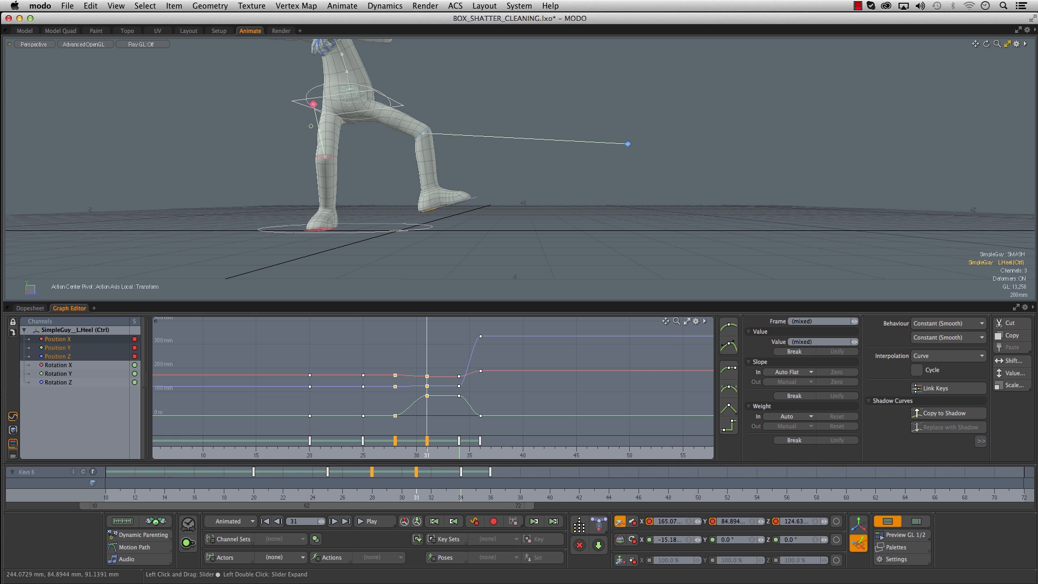
{"action": "left_click_drag", "start_coordinate": [523, 510], "coordinate": [605, 506]}
{"action": "left_click_drag", "start_coordinate": [356, 512], "coordinate": [333, 511]}
{"action": "left_click_drag", "start_coordinate": [264, 496], "coordinate": [475, 495]}
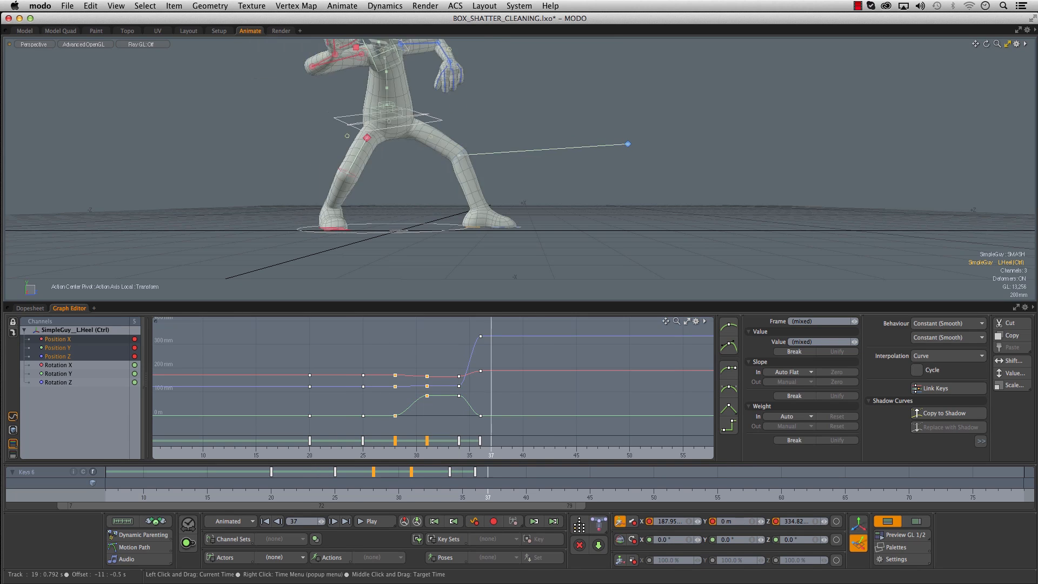
- Rotate the left heel at frame 36 to about -26.3° X and move it to about 178.6 mm X, -11.3 mm Y and 256.2 mm Z
{"action": "key", "text": "e"}
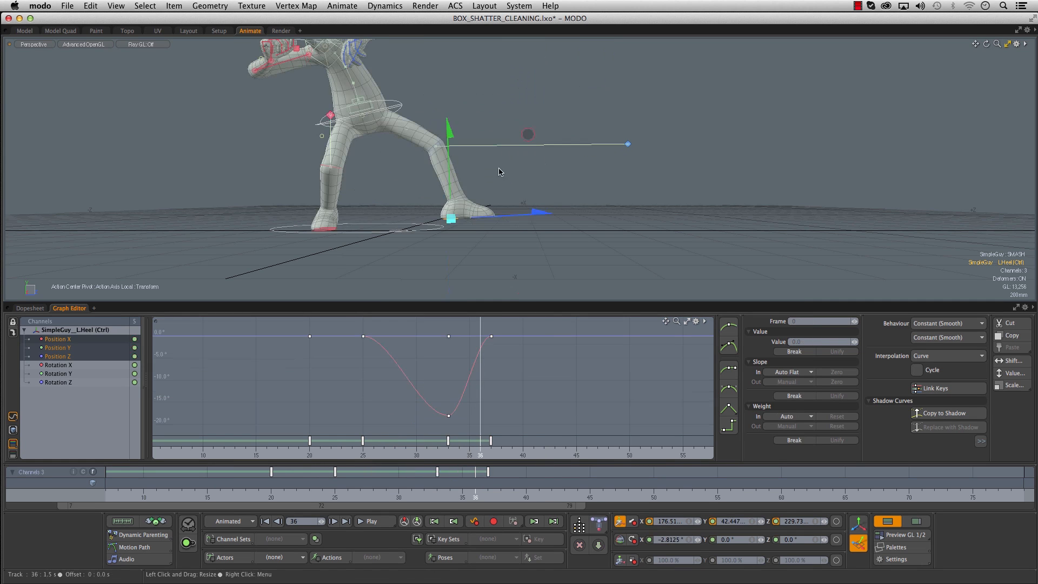
{"action": "left_click_drag", "start_coordinate": [524, 151], "coordinate": [493, 128]}
{"action": "key", "text": "w"}
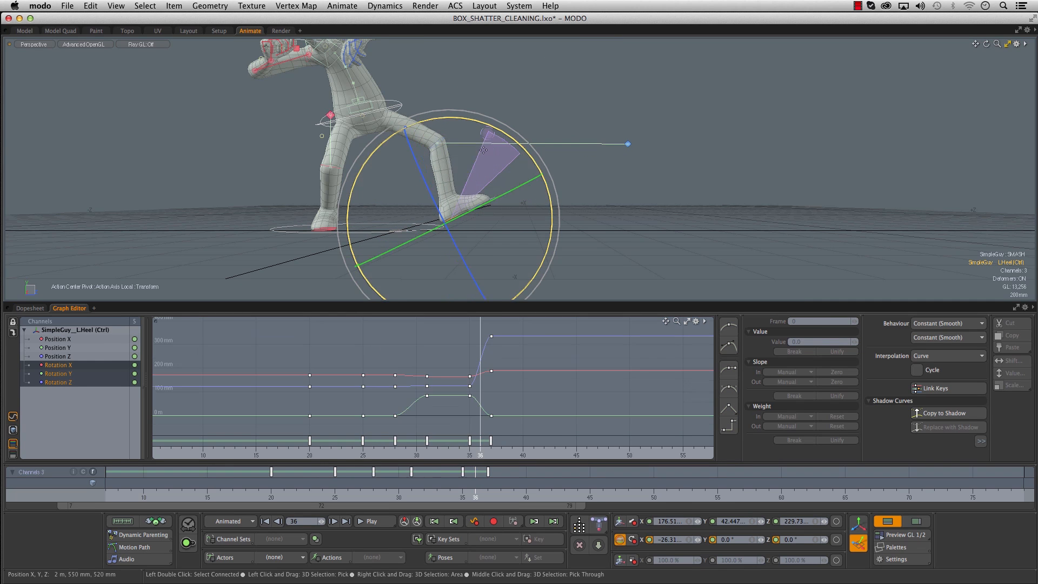
{"action": "left_click_drag", "start_coordinate": [411, 145], "coordinate": [414, 152]}
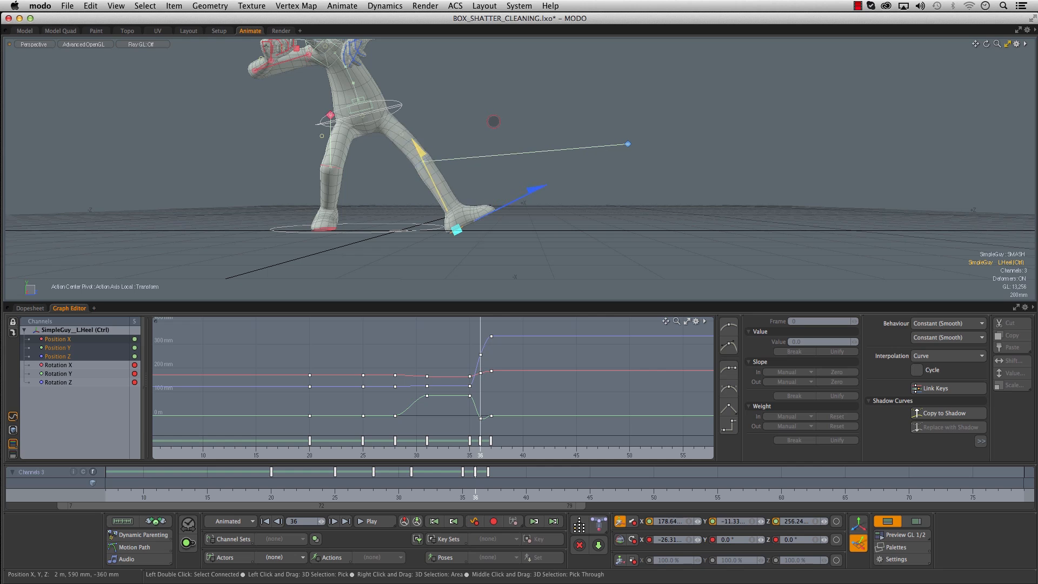
- Move the left heel's hold key to frame 34 and scrub through the step to check the foot plant
{"action": "left_click_drag", "start_coordinate": [462, 483], "coordinate": [577, 482]}
{"action": "left_click_drag", "start_coordinate": [386, 482], "coordinate": [526, 482]}
{"action": "left_click_drag", "start_coordinate": [416, 499], "coordinate": [577, 492]}
{"action": "scroll", "coordinate": [513, 270], "scroll_direction": "down", "scroll_amount": 5}
{"action": "left_click_drag", "start_coordinate": [245, 492], "coordinate": [475, 492]}
{"action": "left_click_drag", "start_coordinate": [360, 492], "coordinate": [221, 492]}
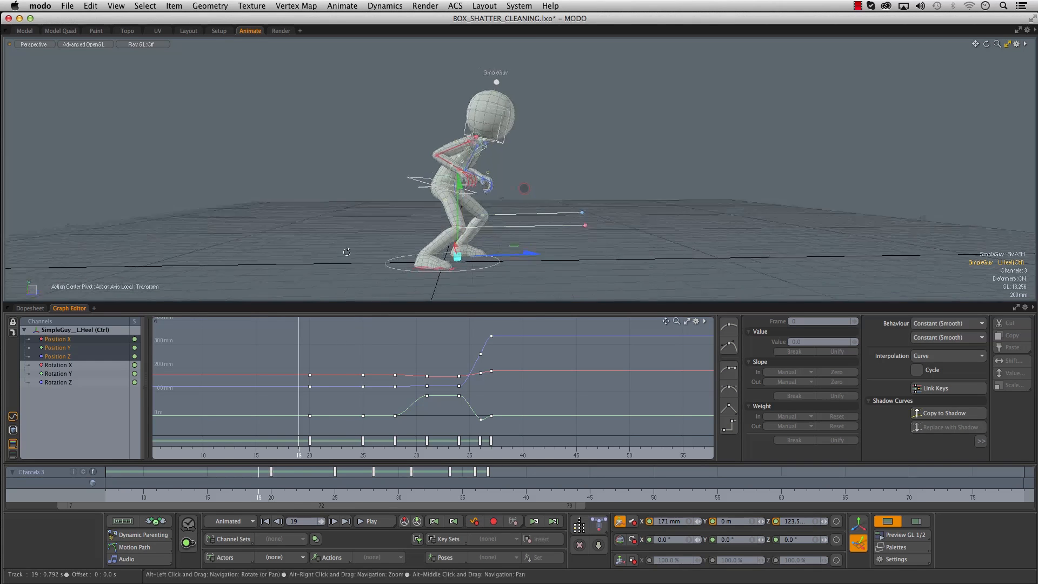
{"action": "left_click_drag", "start_coordinate": [259, 492], "coordinate": [323, 492]}
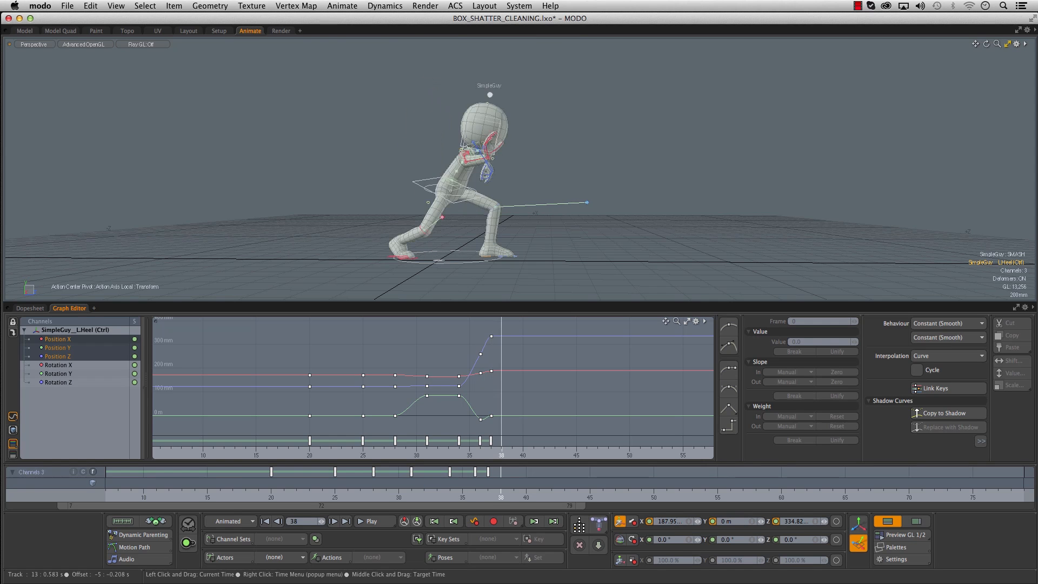
- Inspect the pose around frames 37 and 38 from several angles and add a motion path to the right hand control
{"action": "left_click_drag", "start_coordinate": [480, 206], "coordinate": [588, 212], "text": "alt"}
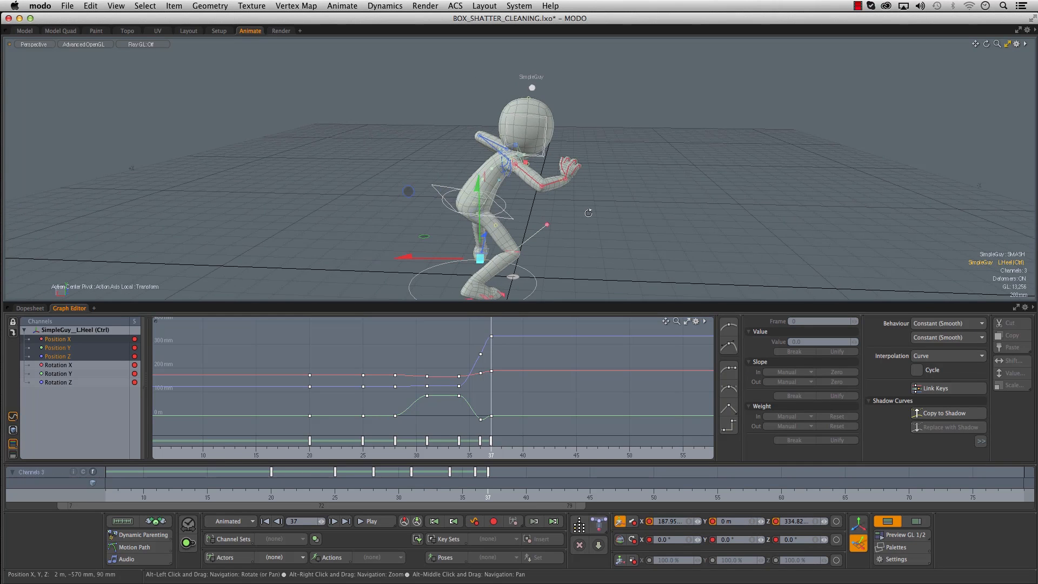
{"action": "left_click_drag", "start_coordinate": [403, 238], "coordinate": [441, 195], "text": "alt+shift"}
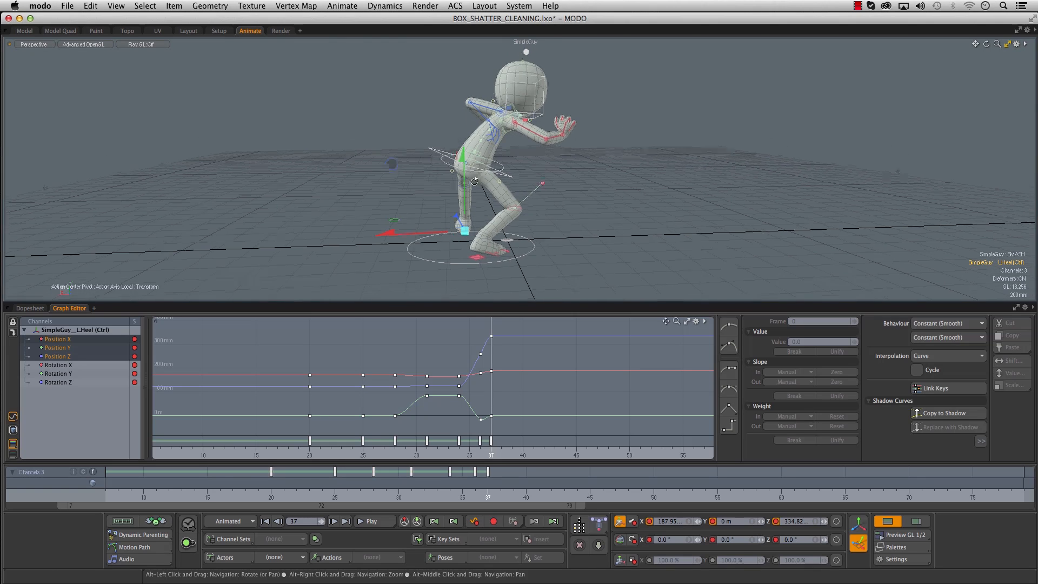
{"action": "left_click_drag", "start_coordinate": [279, 500], "coordinate": [501, 500]}
{"action": "left_click_drag", "start_coordinate": [528, 141], "coordinate": [544, 213], "text": "alt"}
{"action": "left_click", "coordinate": [547, 219]}
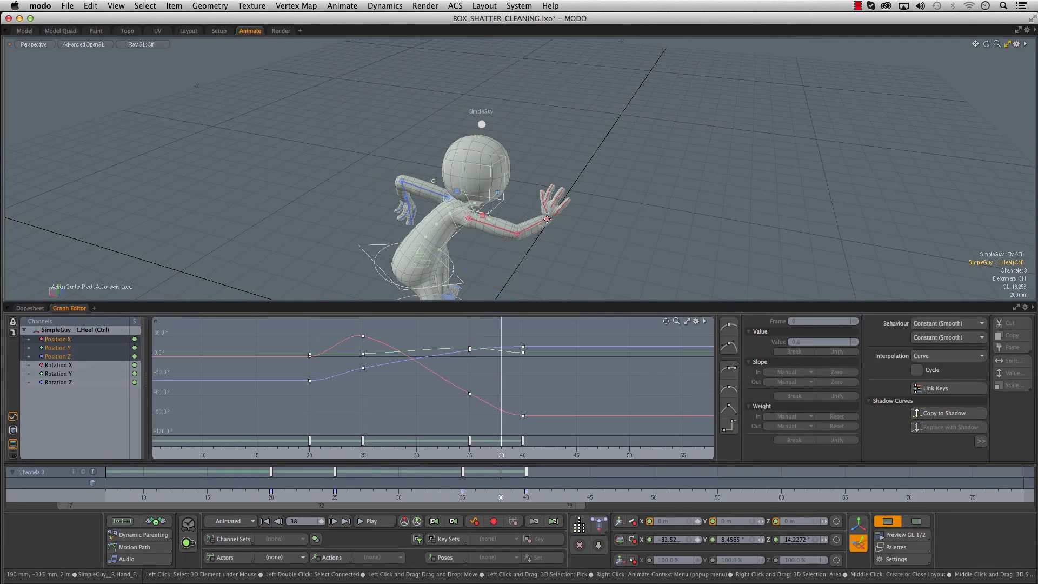
{"action": "key", "text": "space"}
{"action": "left_click", "coordinate": [548, 220]}
{"action": "left_click_drag", "start_coordinate": [511, 272], "coordinate": [471, 246], "text": "alt"}
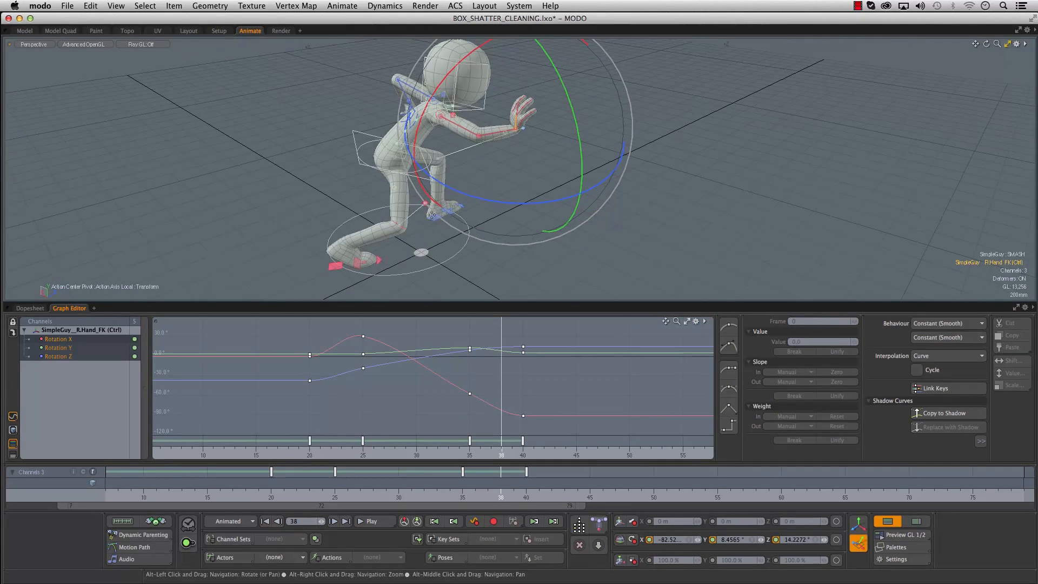
{"action": "left_click", "coordinate": [130, 549]}
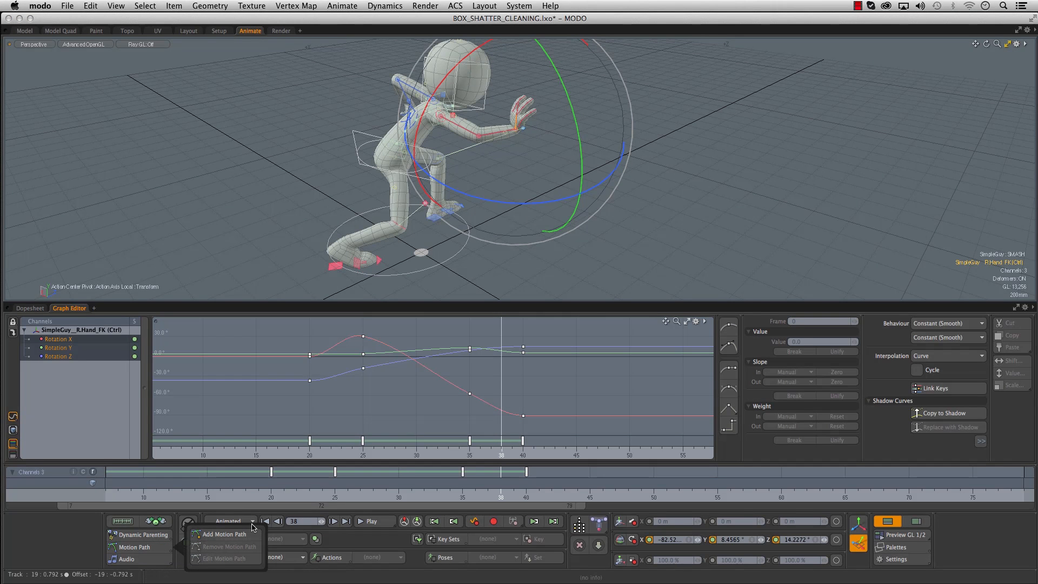
{"action": "left_click", "coordinate": [223, 533]}
- Examine the right hand's arc by scrubbing to frame 37 from different angles, and remove the motion path
{"action": "left_click_drag", "start_coordinate": [361, 217], "coordinate": [417, 257], "text": "alt"}
{"action": "left_click_drag", "start_coordinate": [193, 497], "coordinate": [450, 498]}
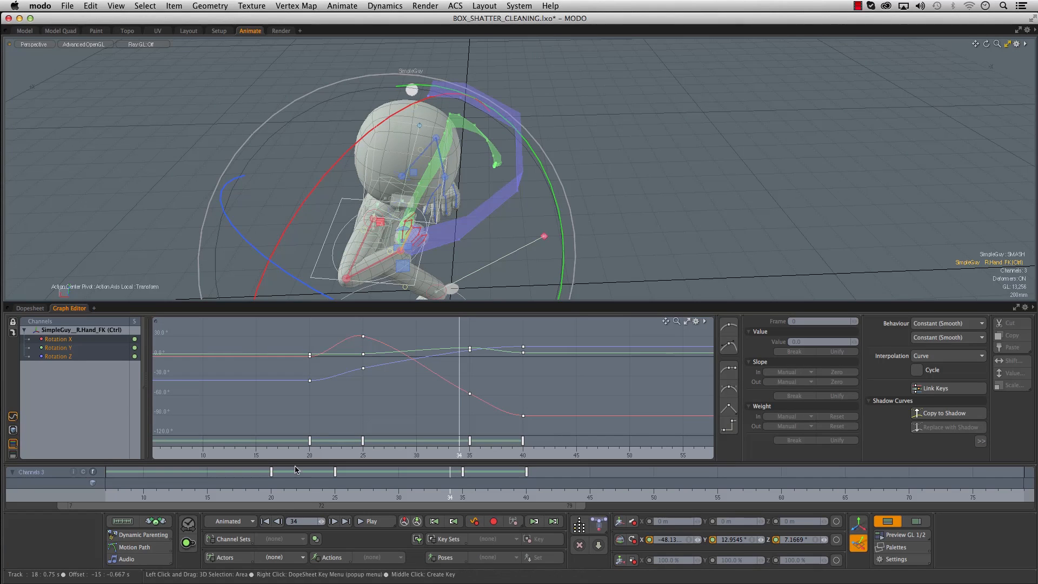
{"action": "left_click", "coordinate": [462, 498]}
{"action": "left_click_drag", "start_coordinate": [466, 236], "coordinate": [479, 255], "text": "alt"}
{"action": "left_click_drag", "start_coordinate": [458, 491], "coordinate": [487, 491]}
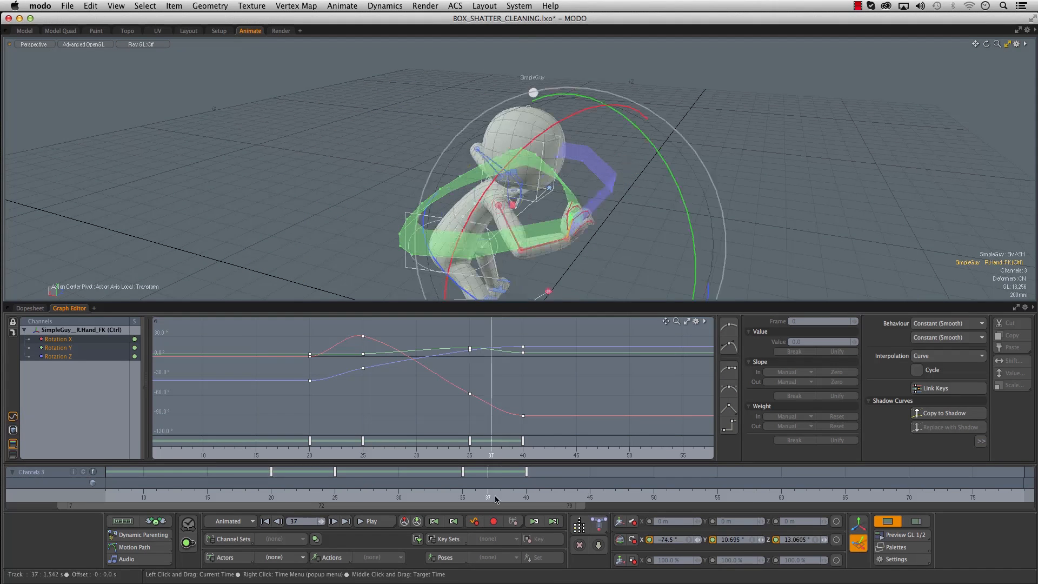
{"action": "left_click_drag", "start_coordinate": [695, 254], "coordinate": [379, 195], "text": "alt"}
{"action": "left_click", "coordinate": [152, 550]}
{"action": "left_click", "coordinate": [304, 515]}
- Select the right forearm control and key its rotation at frame 37 at about 95.9° X
{"action": "left_click_drag", "start_coordinate": [796, 179], "coordinate": [658, 200], "text": "alt"}
{"action": "left_click", "coordinate": [489, 207]}
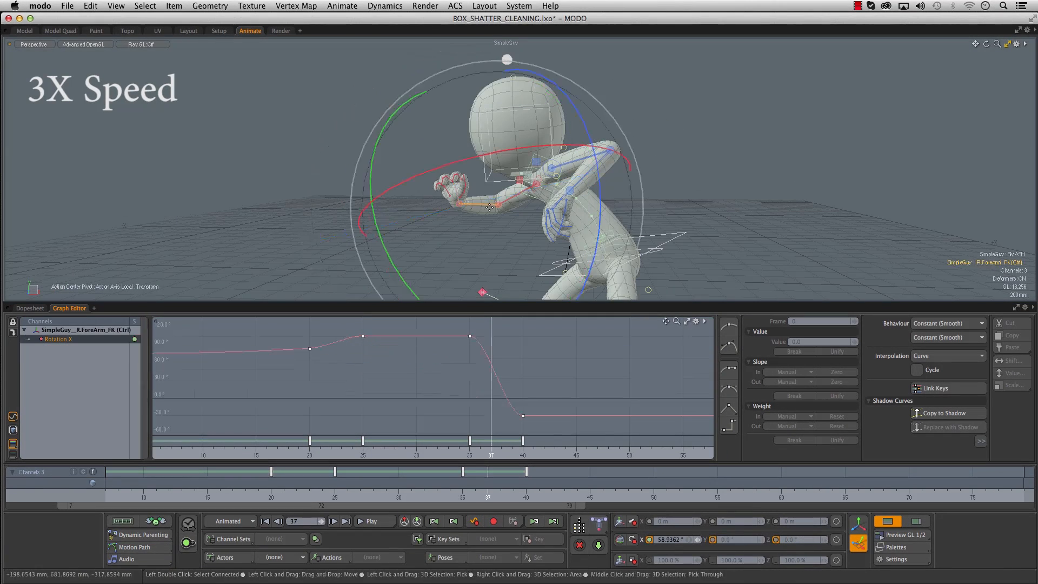
{"action": "left_click_drag", "start_coordinate": [302, 178], "coordinate": [611, 211], "text": "alt"}
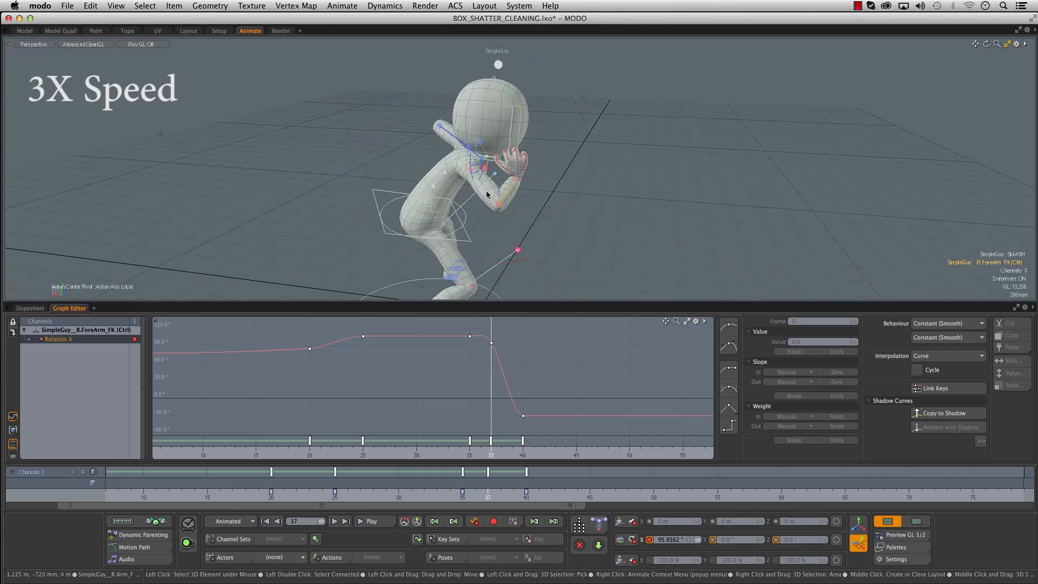
- Select the right upper arm control and key an adjusted rotation at frame 37, checking the pose from several angles
{"action": "left_click", "coordinate": [483, 193]}
{"action": "left_click_drag", "start_coordinate": [540, 252], "coordinate": [556, 246]}
{"action": "left_click_drag", "start_coordinate": [610, 233], "coordinate": [493, 217], "text": "alt"}
{"action": "left_click", "coordinate": [472, 196]}
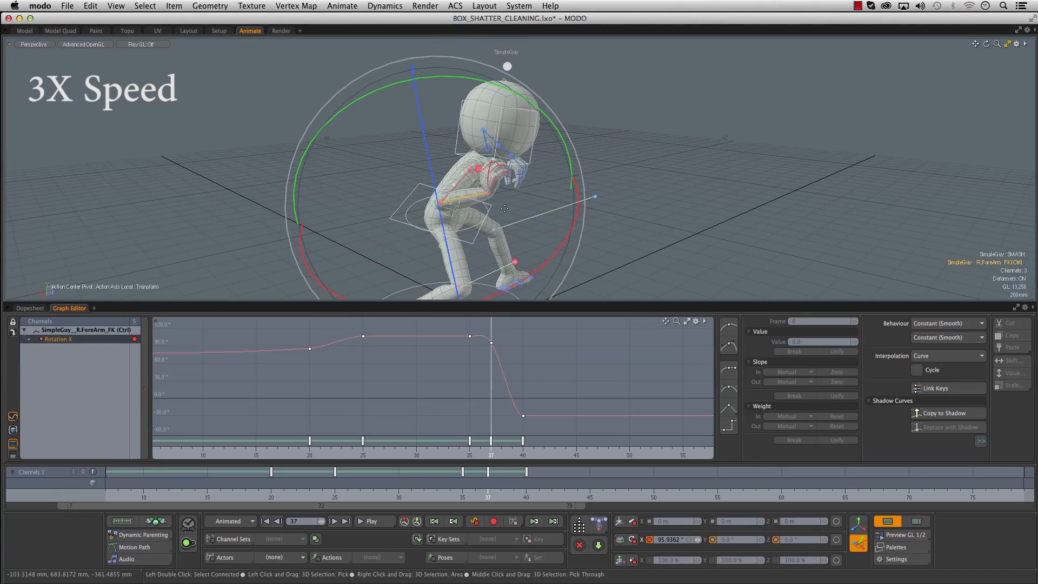
{"action": "left_click_drag", "start_coordinate": [550, 261], "coordinate": [548, 263]}
{"action": "left_click", "coordinate": [455, 185]}
{"action": "left_click_drag", "start_coordinate": [571, 218], "coordinate": [400, 146]}
{"action": "left_click_drag", "start_coordinate": [370, 98], "coordinate": [402, 80]}
{"action": "left_click_drag", "start_coordinate": [405, 108], "coordinate": [430, 187], "text": "alt"}
{"action": "left_click_drag", "start_coordinate": [470, 365], "coordinate": [516, 405], "text": "ctrl+alt"}
- Pose the right arm at frame 38, rotating the upper arm to about -46.3° X, -49° Y and 48.6° Z and keying the forearm bend
{"action": "left_click_drag", "start_coordinate": [421, 162], "coordinate": [546, 178], "text": "alt"}
{"action": "mouse_move", "coordinate": [487, 486]}
{"action": "left_mouse_down"}
{"action": "mouse_move", "coordinate": [476, 486]}
{"action": "mouse_move", "coordinate": [497, 487]}
{"action": "left_mouse_up"}
{"action": "left_click_drag", "start_coordinate": [508, 154], "coordinate": [564, 161], "text": "alt"}
{"action": "mouse_move", "coordinate": [501, 488]}
{"action": "left_mouse_down"}
{"action": "mouse_move", "coordinate": [476, 488]}
{"action": "mouse_move", "coordinate": [500, 488]}
{"action": "left_mouse_up"}
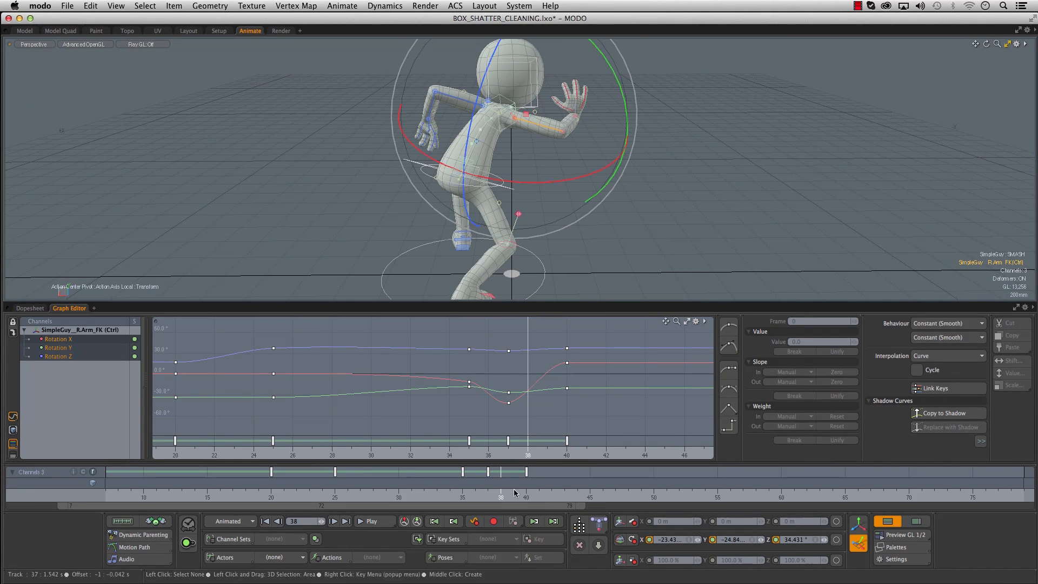
{"action": "left_click_drag", "start_coordinate": [549, 185], "coordinate": [558, 197], "text": "alt"}
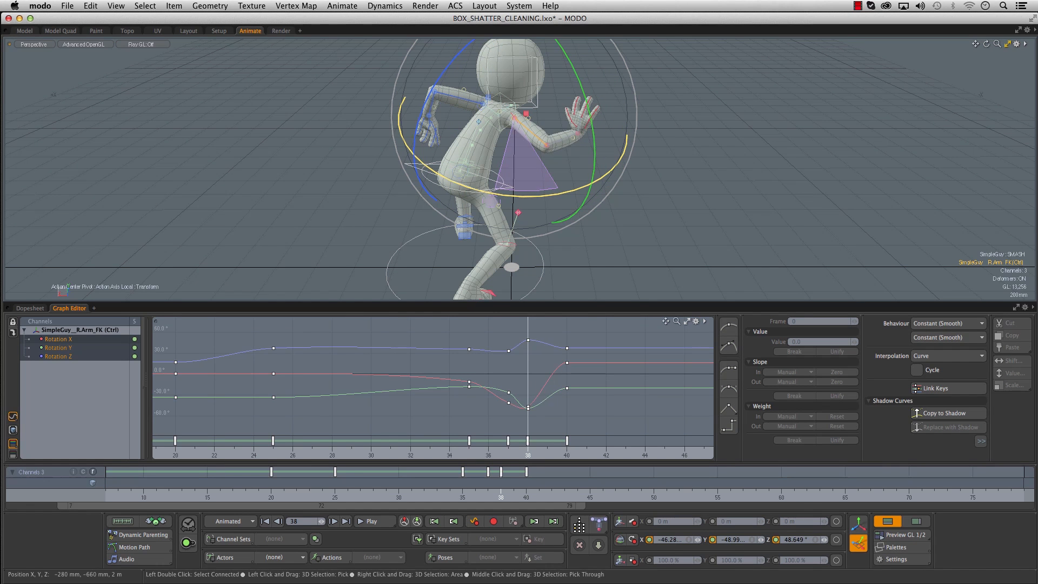
{"action": "left_click", "coordinate": [565, 139]}
{"action": "left_click_drag", "start_coordinate": [501, 226], "coordinate": [518, 206]}
- Pose the right arm at frame 39, rotating the upper arm to about 9.7° X, -15.7° Y and 42.9° Z and straightening the forearm
{"action": "left_click_drag", "start_coordinate": [488, 490], "coordinate": [513, 490]}
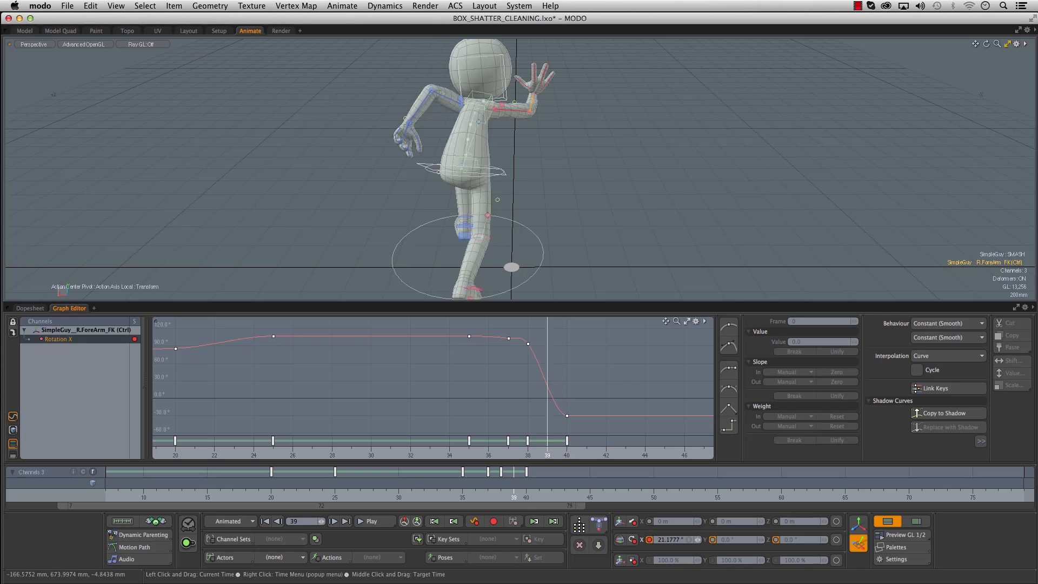
{"action": "left_click_drag", "start_coordinate": [659, 164], "coordinate": [634, 157], "text": "alt"}
{"action": "left_click", "coordinate": [512, 110]}
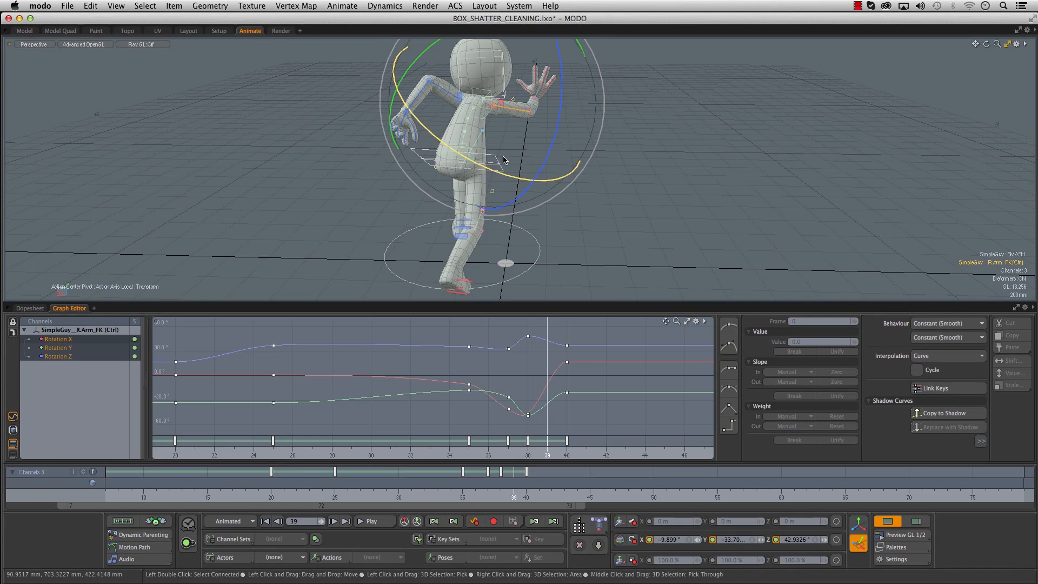
{"action": "left_click_drag", "start_coordinate": [528, 170], "coordinate": [530, 168]}
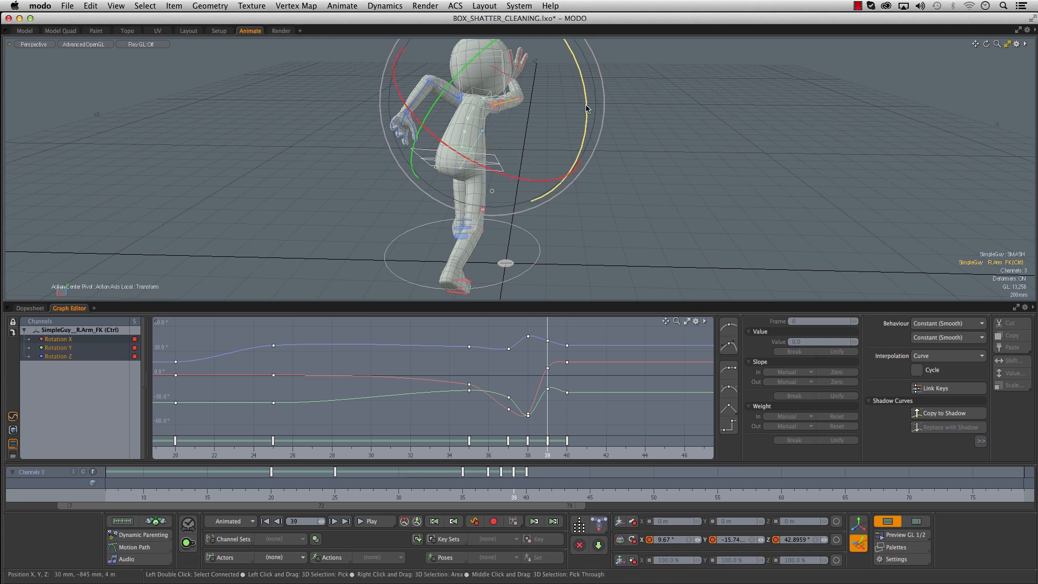
{"action": "left_click_drag", "start_coordinate": [588, 88], "coordinate": [588, 90]}
{"action": "left_click_drag", "start_coordinate": [664, 136], "coordinate": [550, 165], "text": "alt"}
{"action": "left_click", "coordinate": [547, 99]}
{"action": "left_click_drag", "start_coordinate": [535, 135], "coordinate": [601, 133], "text": "alt"}
- Scrub through the arm push around frame 44 and review the motion from several angles
{"action": "left_click_drag", "start_coordinate": [513, 495], "coordinate": [577, 494]}
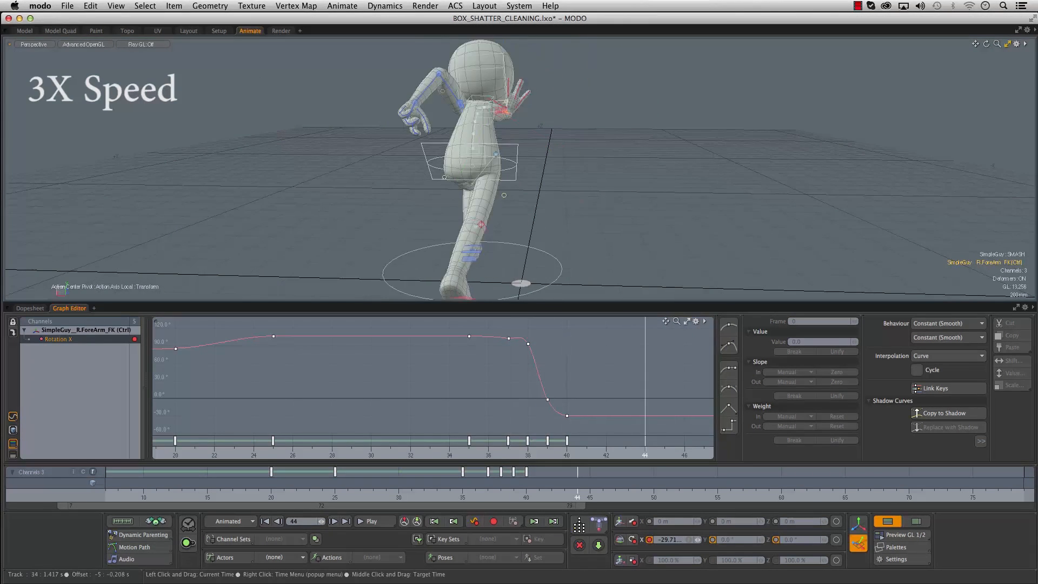
{"action": "left_click_drag", "start_coordinate": [589, 146], "coordinate": [519, 143], "text": "alt"}
{"action": "left_click_drag", "start_coordinate": [577, 495], "coordinate": [602, 494]}
{"action": "left_click_drag", "start_coordinate": [530, 146], "coordinate": [602, 141], "text": "alt"}
{"action": "left_click_drag", "start_coordinate": [589, 495], "coordinate": [564, 494]}
{"action": "left_click_drag", "start_coordinate": [541, 201], "coordinate": [463, 191], "text": "alt"}
{"action": "mouse_move", "coordinate": [573, 492]}
{"action": "left_mouse_down"}
{"action": "mouse_move", "coordinate": [389, 495]}
{"action": "mouse_move", "coordinate": [579, 494]}
{"action": "left_mouse_up"}
{"action": "left_click_drag", "start_coordinate": [568, 233], "coordinate": [532, 227], "text": "alt"}
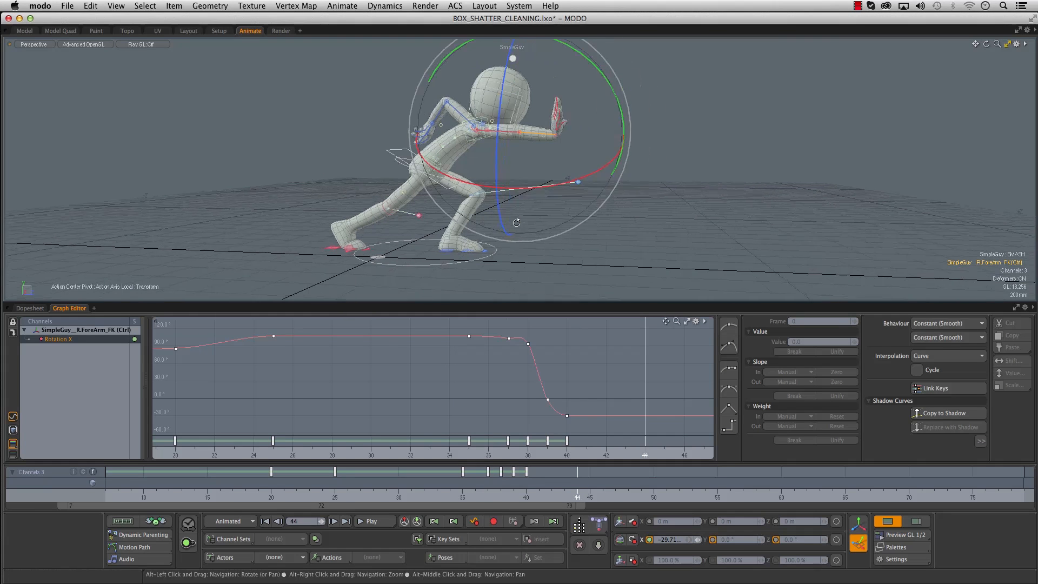
- Key the root at frame 47 at 230 mm X, -238 mm Y and 199 mm Z, and rotate it to about 33.5° X
{"action": "left_click", "coordinate": [387, 154]}
{"action": "right_click_drag", "start_coordinate": [590, 431], "coordinate": [480, 404], "text": "alt"}
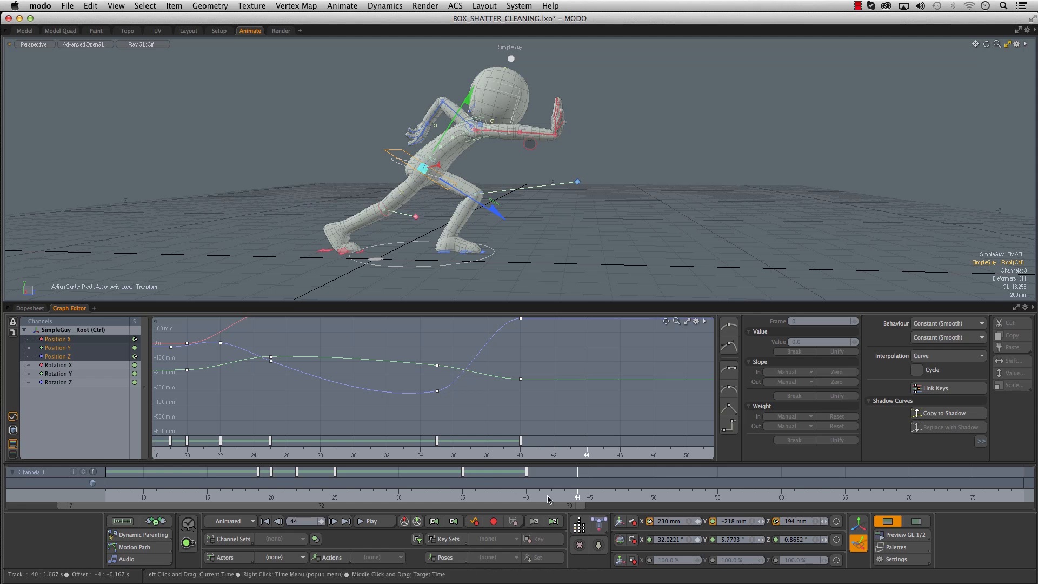
{"action": "left_click_drag", "start_coordinate": [419, 497], "coordinate": [526, 497]}
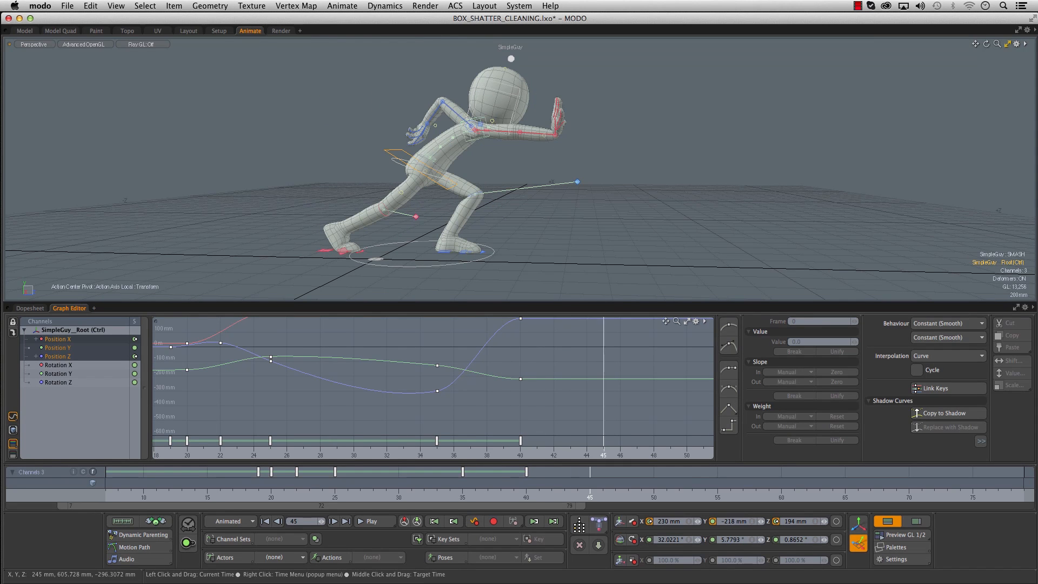
{"action": "left_click_drag", "start_coordinate": [421, 165], "coordinate": [423, 173]}
{"action": "key", "text": "e"}
{"action": "left_click_drag", "start_coordinate": [511, 125], "coordinate": [513, 128]}
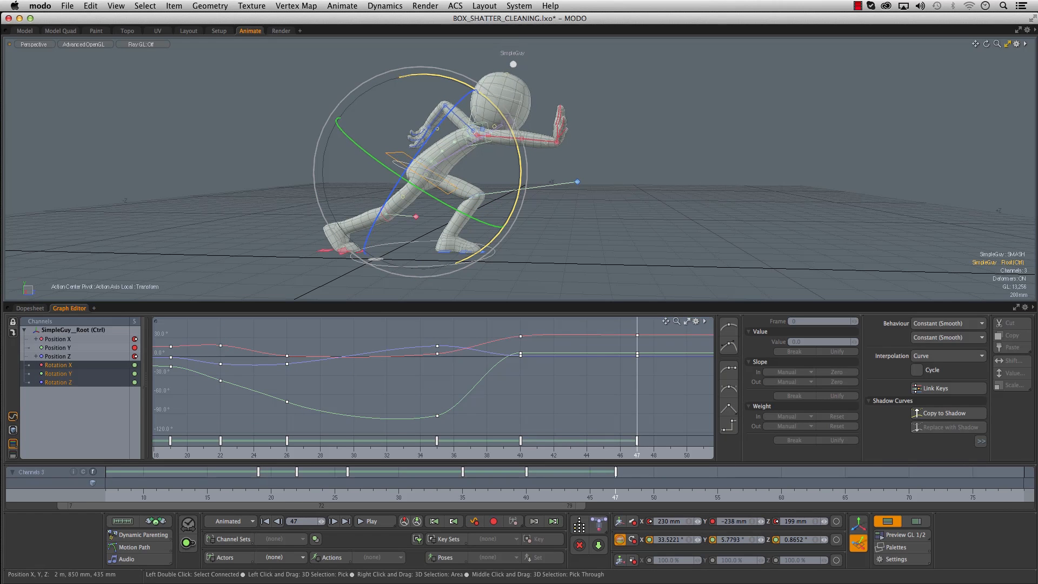
- Select the head control and rotate it at frame 47 to about 17.4° X, 5.9° Y and -4.6° Z
{"action": "left_click", "coordinate": [523, 101]}
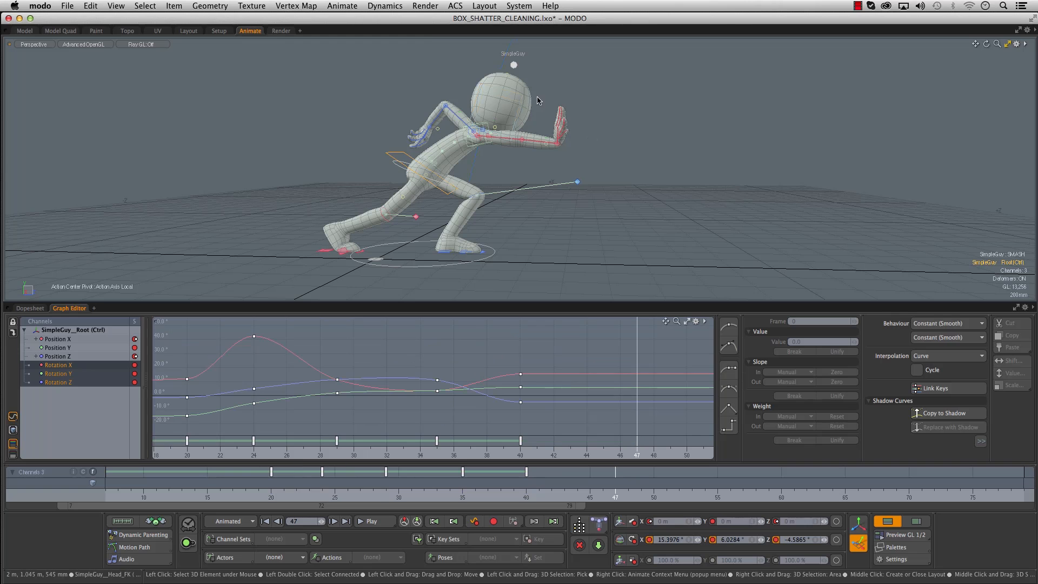
{"action": "left_click_drag", "start_coordinate": [578, 98], "coordinate": [583, 95]}
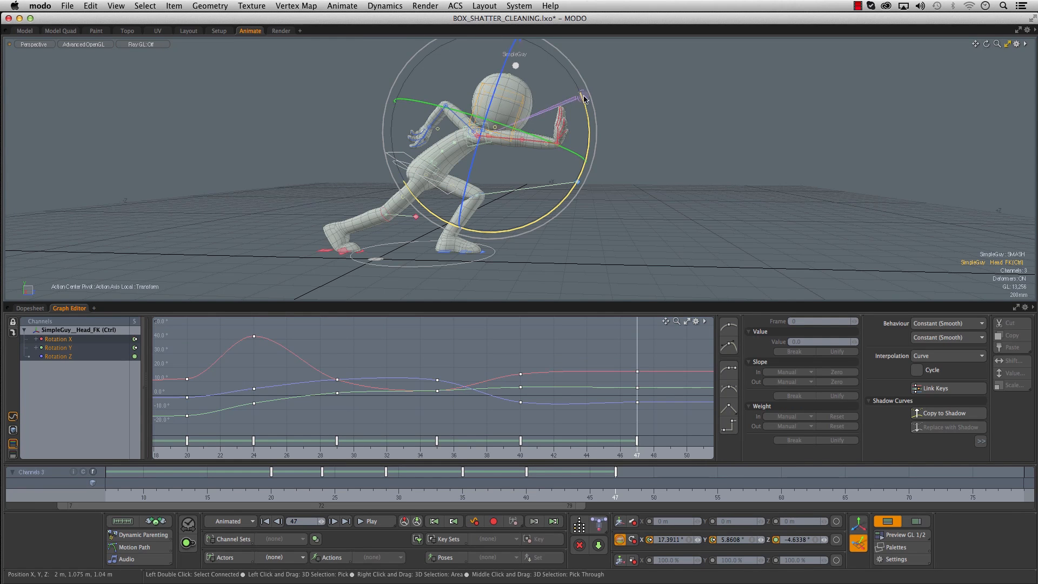
- Rotate the left forearm to about 41.5° X at frame 47 and scrub through the arm's settling motion
{"action": "left_click", "coordinate": [436, 115]}
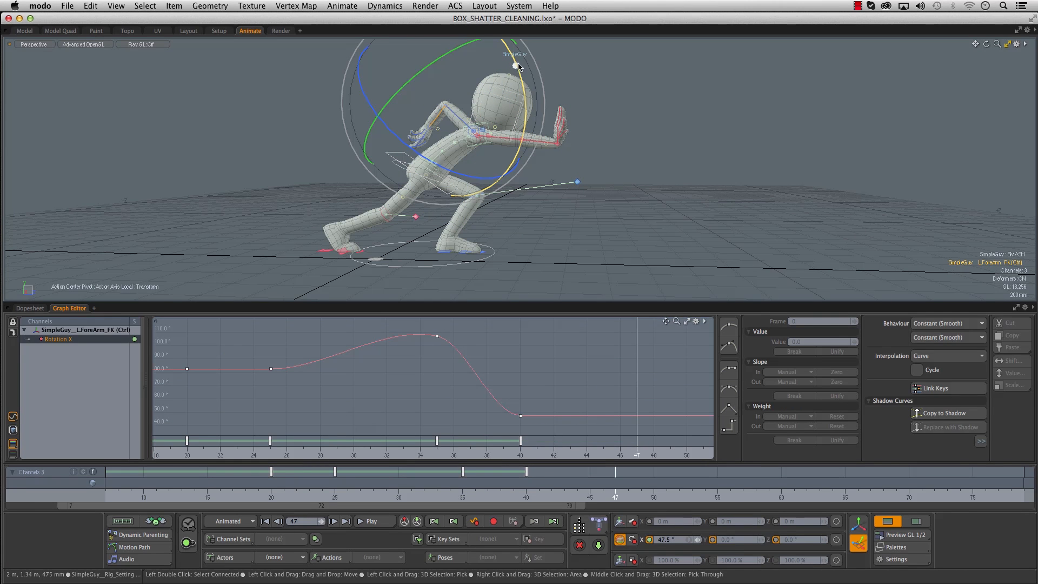
{"action": "key", "text": "a"}
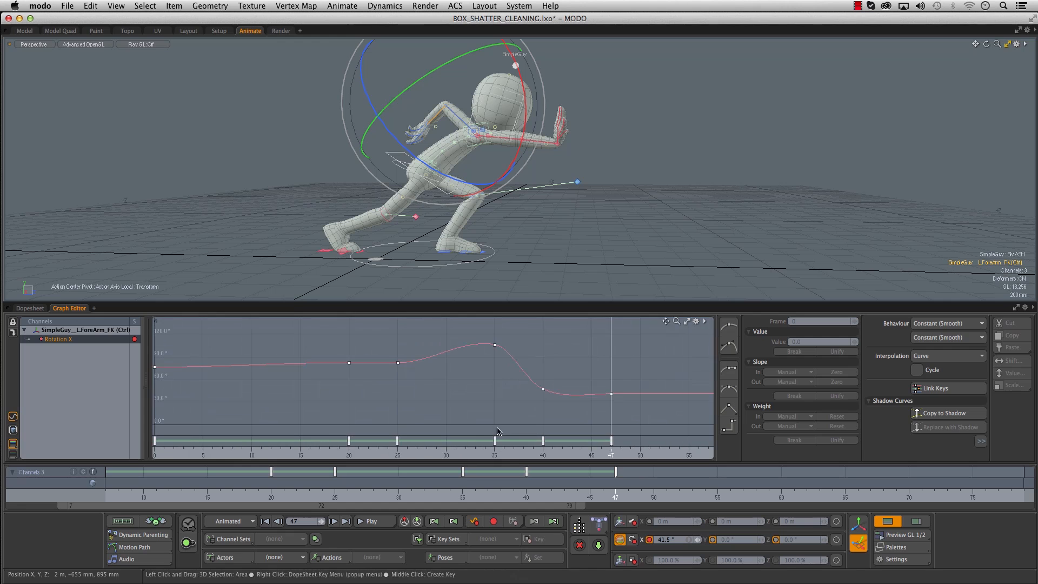
{"action": "left_click_drag", "start_coordinate": [326, 501], "coordinate": [552, 501]}
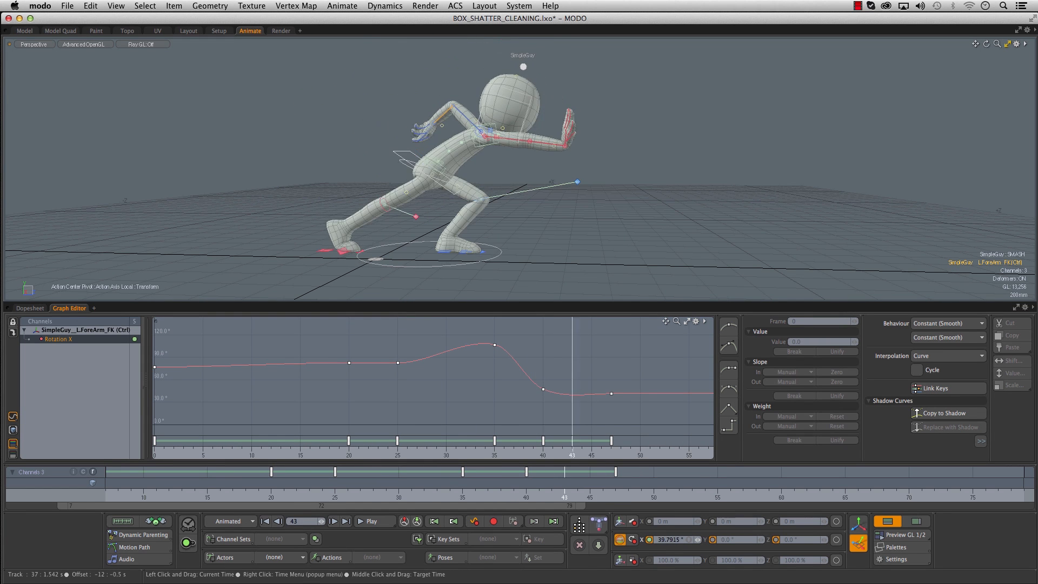
{"action": "mouse_move", "coordinate": [627, 486]}
{"action": "left_mouse_down"}
{"action": "mouse_move", "coordinate": [519, 486]}
{"action": "mouse_move", "coordinate": [615, 486]}
{"action": "left_mouse_up"}
{"action": "left_click_drag", "start_coordinate": [465, 494], "coordinate": [628, 494]}
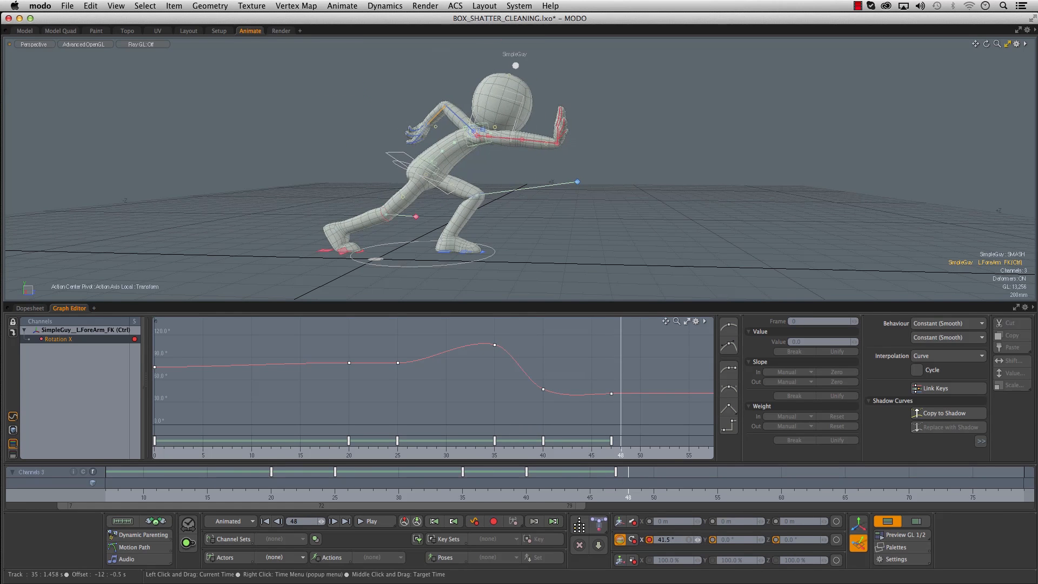
{"action": "left_click_drag", "start_coordinate": [478, 482], "coordinate": [628, 485]}
{"action": "left_click_drag", "start_coordinate": [454, 485], "coordinate": [615, 485]}
{"action": "left_click_drag", "start_coordinate": [470, 495], "coordinate": [628, 495]}
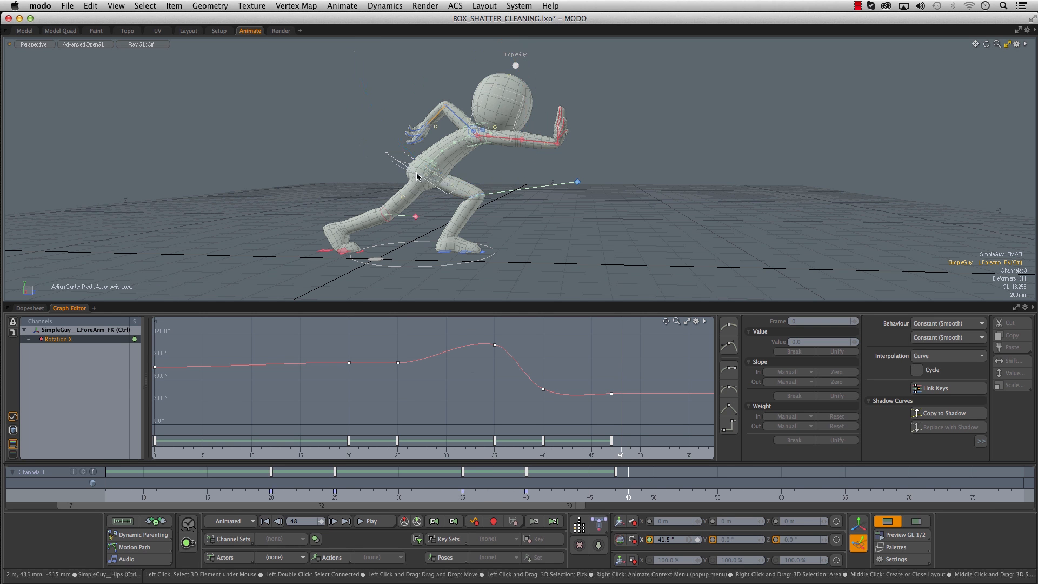
- Compare the root control's pose at frames 40 and 47 and isolate its Position Z curve
{"action": "left_click", "coordinate": [398, 159]}
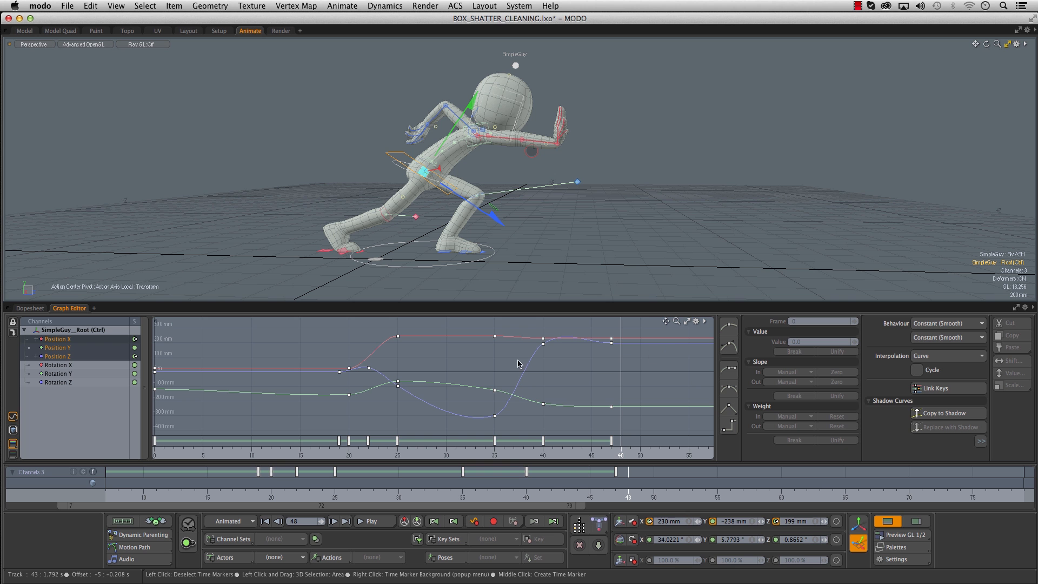
{"action": "left_click_drag", "start_coordinate": [524, 491], "coordinate": [615, 492]}
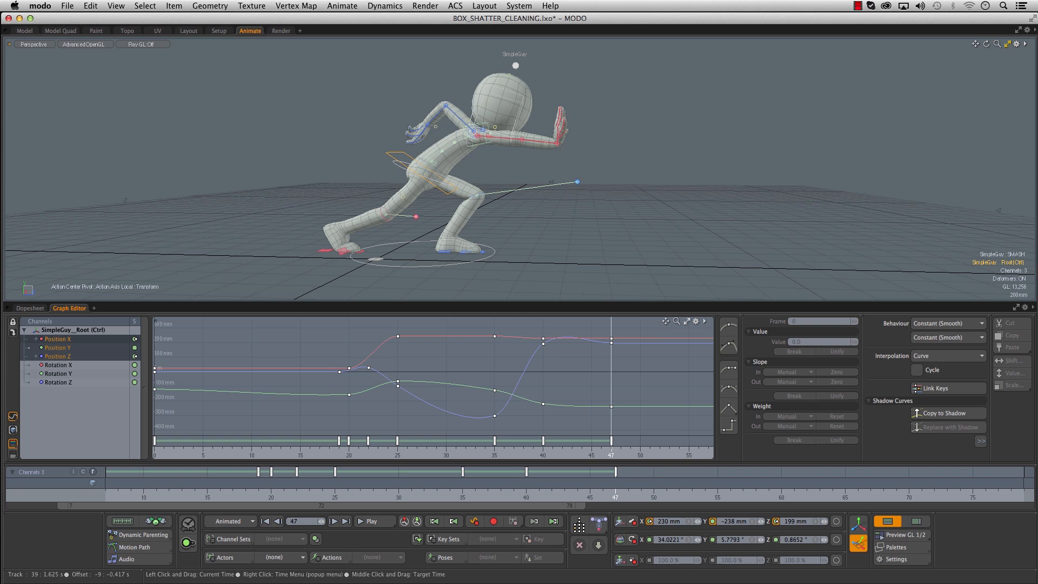
{"action": "left_click", "coordinate": [532, 496]}
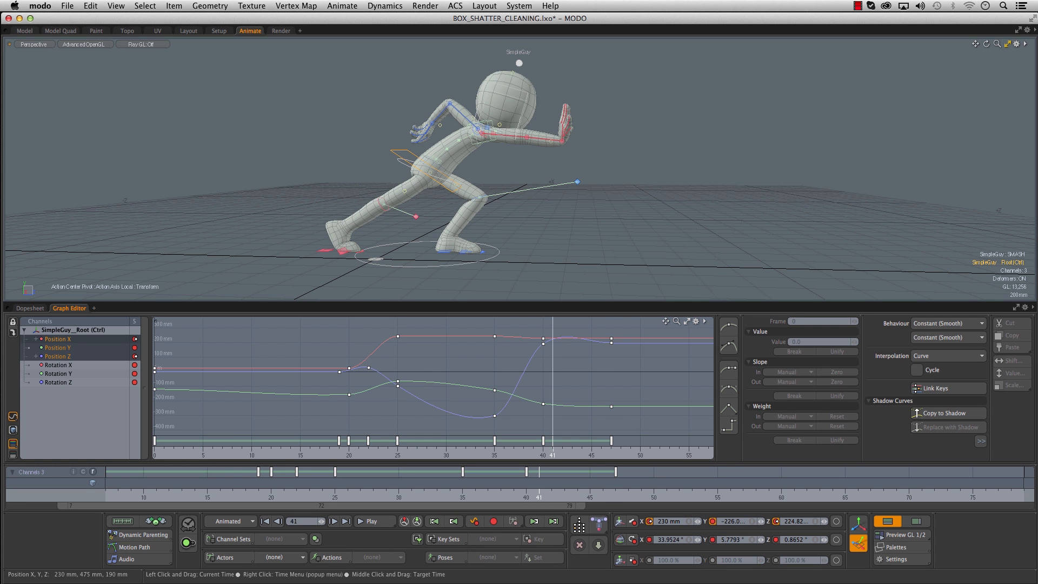
{"action": "mouse_move", "coordinate": [538, 491]}
{"action": "left_mouse_down"}
{"action": "mouse_move", "coordinate": [527, 492]}
{"action": "mouse_move", "coordinate": [615, 492]}
{"action": "mouse_move", "coordinate": [526, 492]}
{"action": "left_mouse_up"}
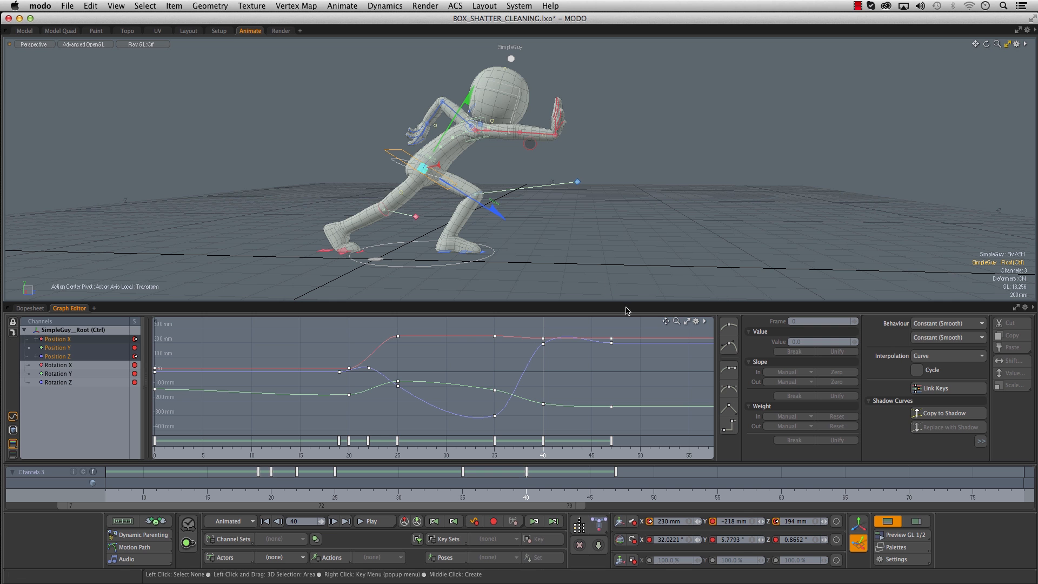
{"action": "left_click", "coordinate": [74, 356]}
{"action": "key", "text": "a"}
- Lower the root's Position Z key at frame 40 to 119 mm and angle its tangent to ease smoothly into frame 47
{"action": "right_click_drag", "start_coordinate": [600, 360], "coordinate": [576, 343], "text": "alt"}
{"action": "left_click_drag", "start_coordinate": [576, 342], "coordinate": [572, 359], "text": "alt"}
{"action": "left_click_drag", "start_coordinate": [492, 430], "coordinate": [637, 430]}
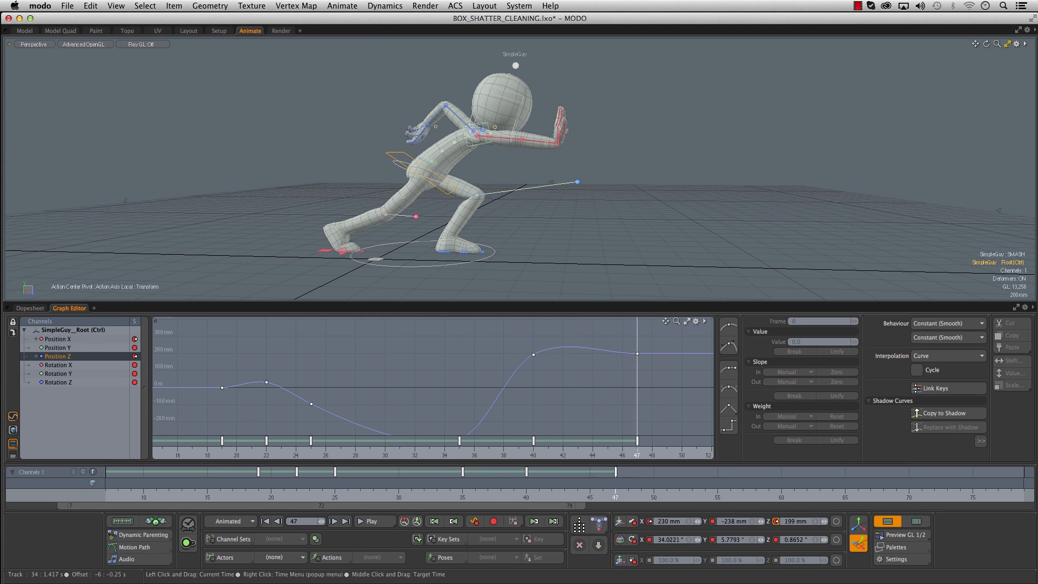
{"action": "left_click_drag", "start_coordinate": [584, 372], "coordinate": [580, 357], "text": "alt"}
{"action": "left_click", "coordinate": [539, 342]}
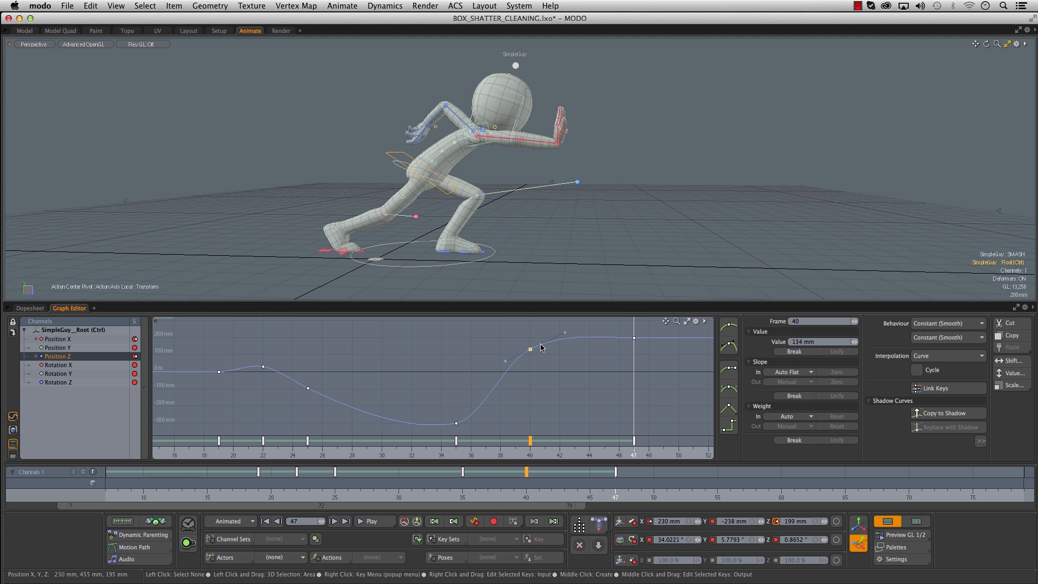
{"action": "left_click_drag", "start_coordinate": [522, 345], "coordinate": [545, 322], "text": "ctrl+alt"}
{"action": "left_click", "coordinate": [530, 359]}
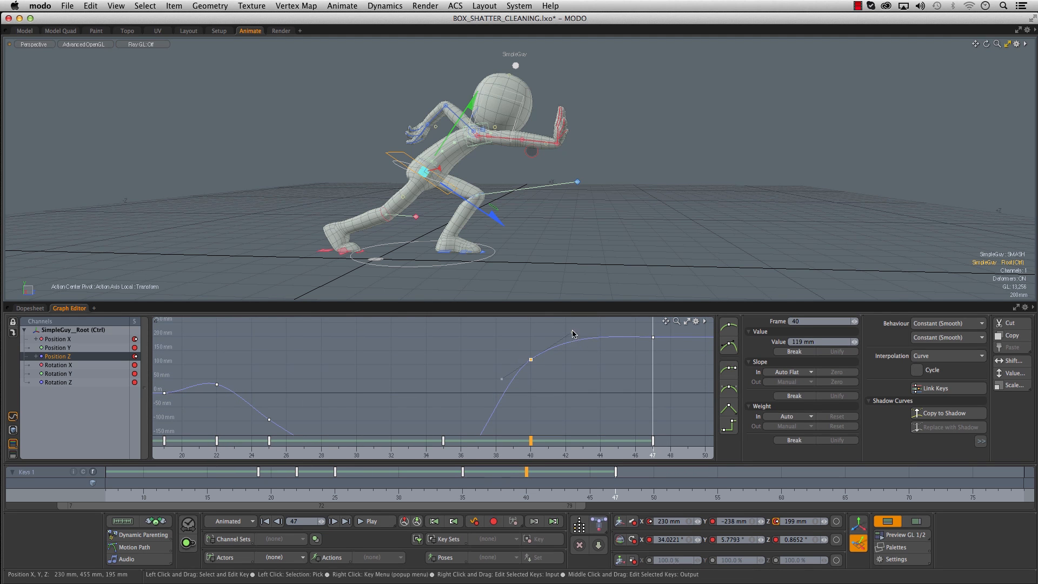
{"action": "left_click", "coordinate": [578, 338]}
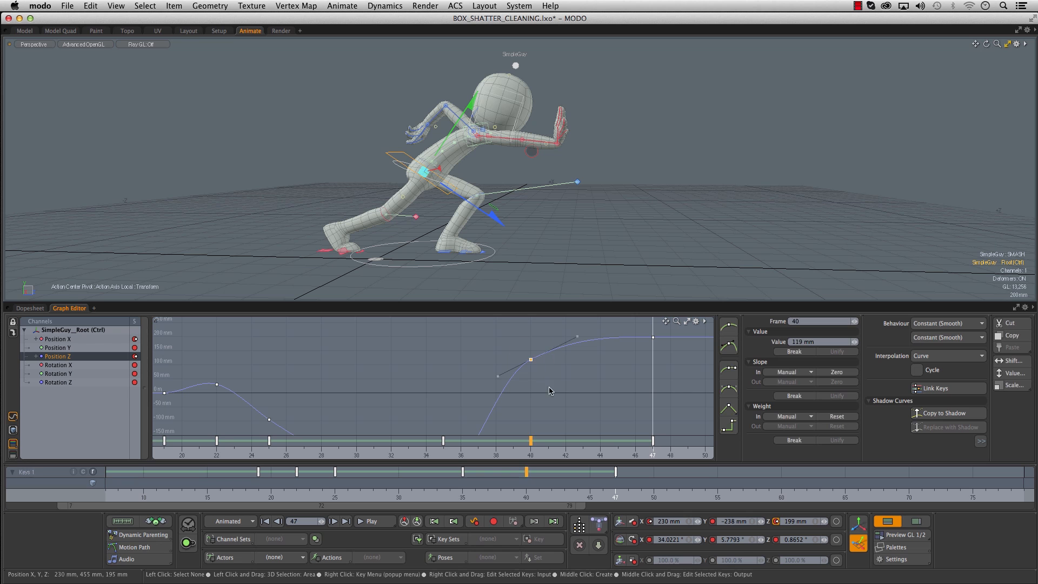
{"action": "middle_click", "coordinate": [548, 377]}
{"action": "left_click_drag", "start_coordinate": [419, 497], "coordinate": [455, 495]}
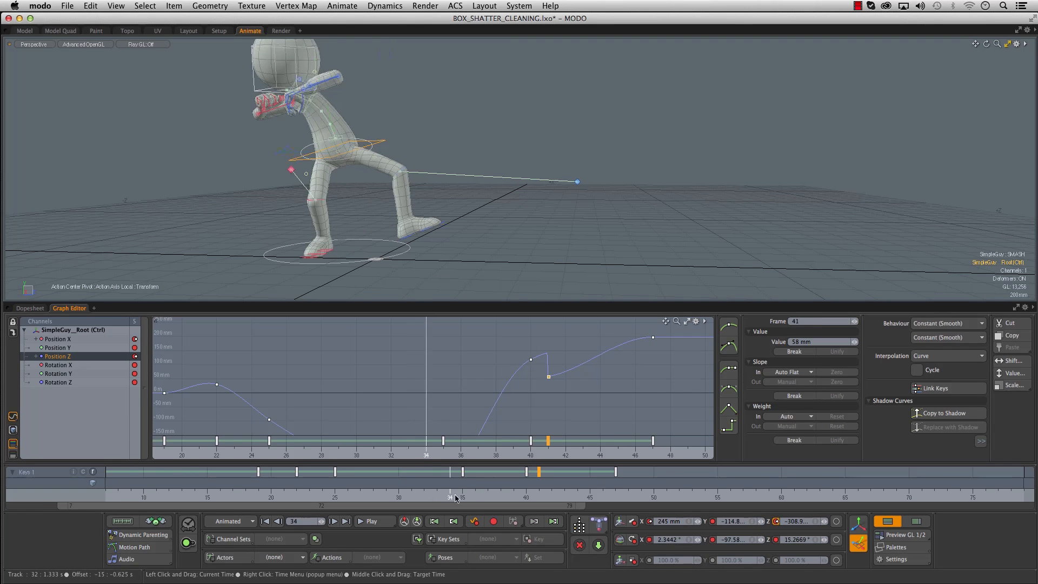
{"action": "key", "text": "super+z"}
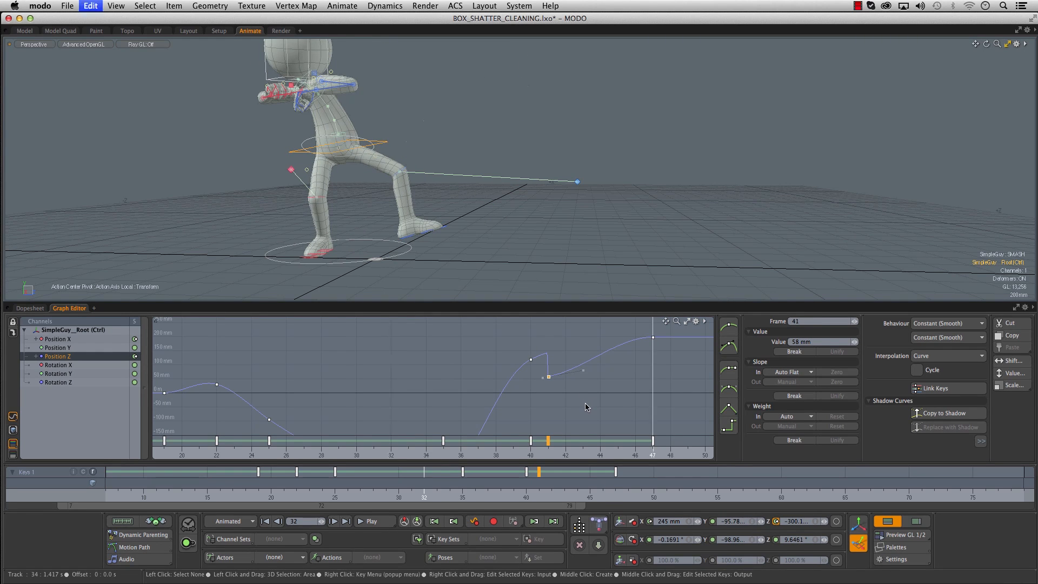
{"action": "key", "text": "super+z"}
- Scrub through the push repeatedly and examine the right foot's step around frames 36 to 38 from another angle
{"action": "left_click_drag", "start_coordinate": [462, 497], "coordinate": [603, 497]}
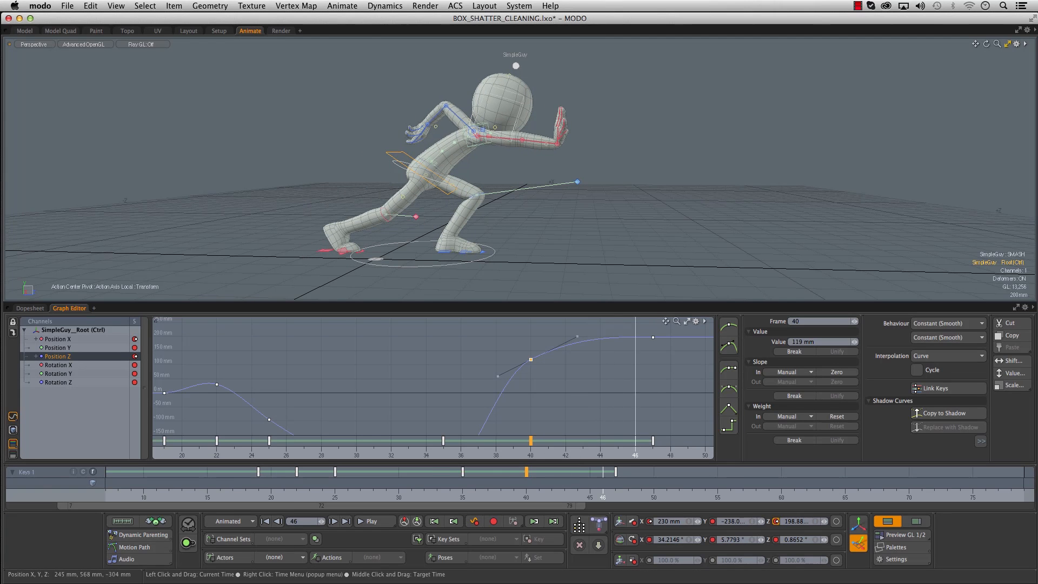
{"action": "left_click_drag", "start_coordinate": [401, 506], "coordinate": [628, 503]}
{"action": "left_click_drag", "start_coordinate": [437, 496], "coordinate": [654, 497]}
{"action": "left_click_drag", "start_coordinate": [428, 499], "coordinate": [590, 498]}
{"action": "left_click_drag", "start_coordinate": [458, 494], "coordinate": [374, 494]}
{"action": "mouse_move", "coordinate": [320, 264]}
{"action": "left_mouse_down", "text": "alt"}
{"action": "mouse_move", "coordinate": [318, 255]}
{"action": "mouse_move", "coordinate": [363, 279]}
{"action": "mouse_move", "coordinate": [331, 277]}
{"action": "left_mouse_up", "text": "alt"}
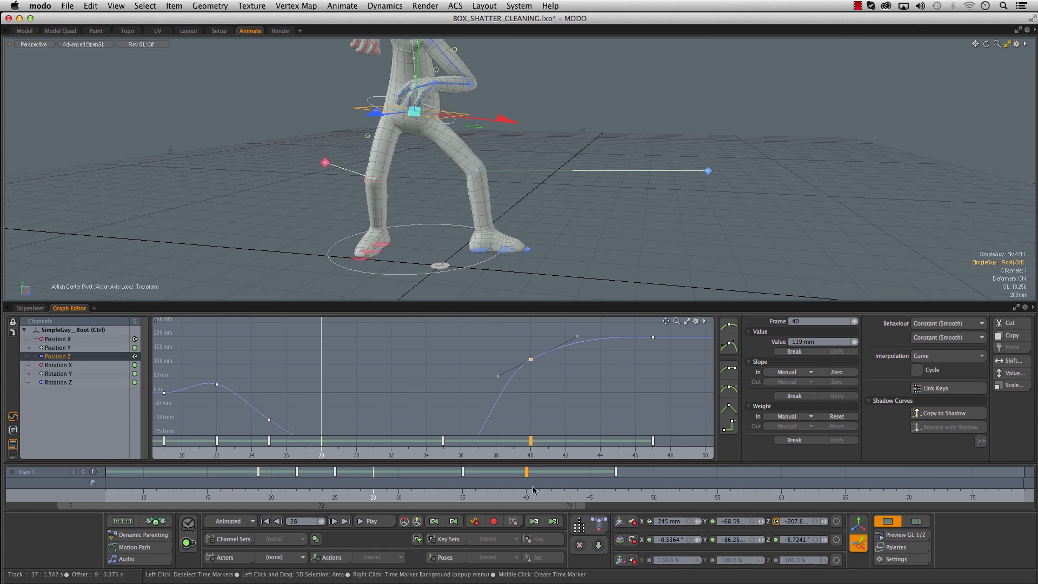
{"action": "left_click_drag", "start_coordinate": [374, 494], "coordinate": [500, 494]}
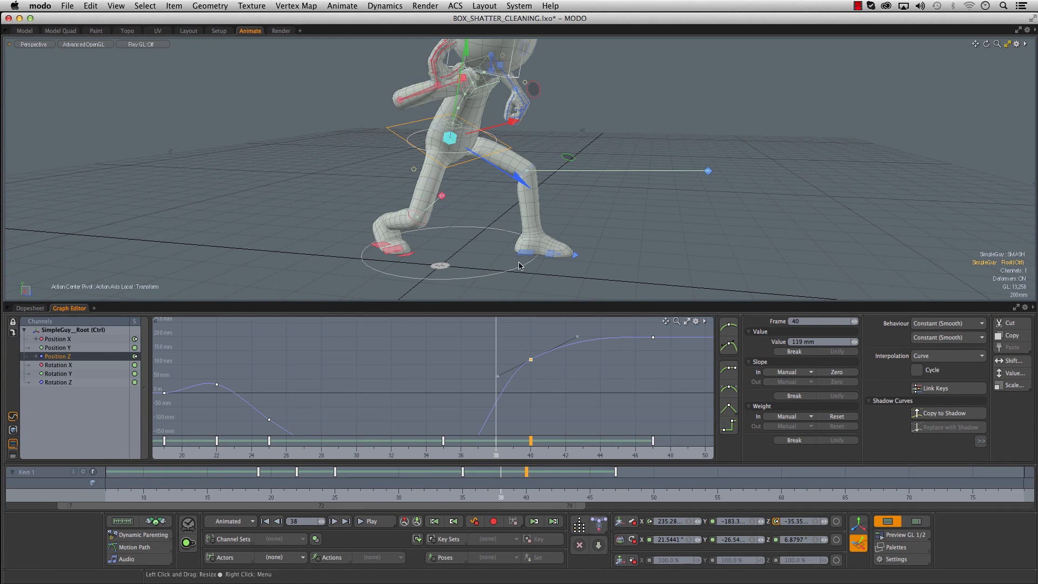
{"action": "left_click_drag", "start_coordinate": [373, 494], "coordinate": [476, 494]}
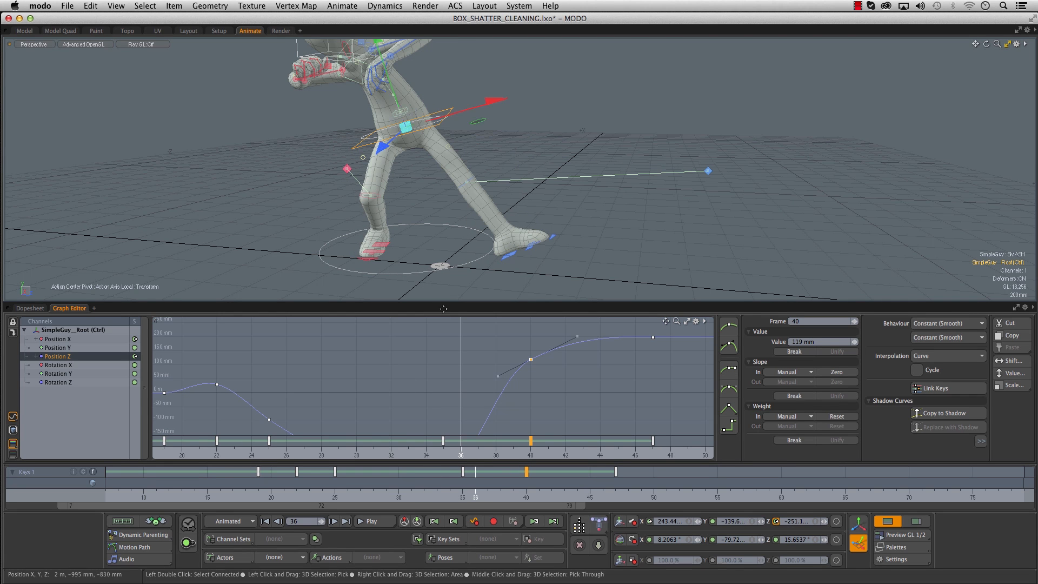
{"action": "left_click", "coordinate": [488, 498]}
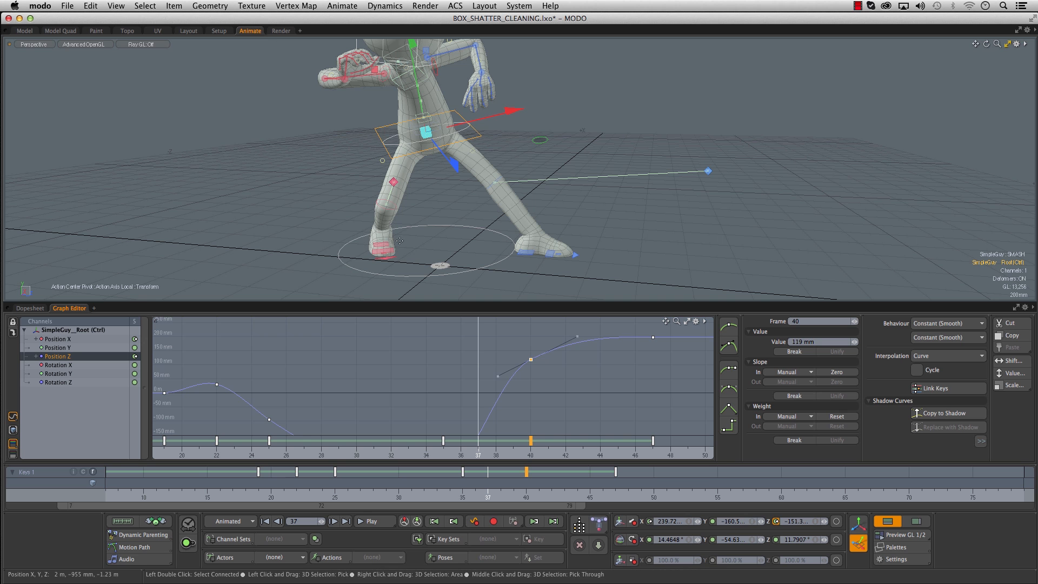
- Shift all the right heel keys at frames 35 and 40 two frames forward, to frames 37 and 42
{"action": "left_click", "coordinate": [387, 253]}
{"action": "right_click_drag", "start_coordinate": [410, 365], "coordinate": [253, 412], "text": "alt"}
{"action": "left_click", "coordinate": [85, 382], "text": "shift"}
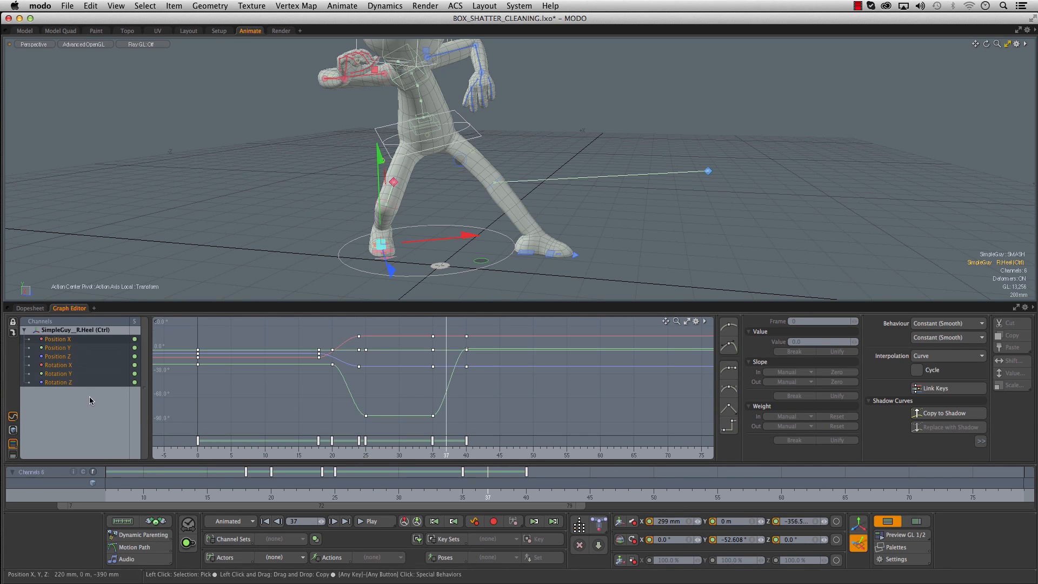
{"action": "right_click_drag", "start_coordinate": [467, 401], "coordinate": [520, 376], "text": "alt"}
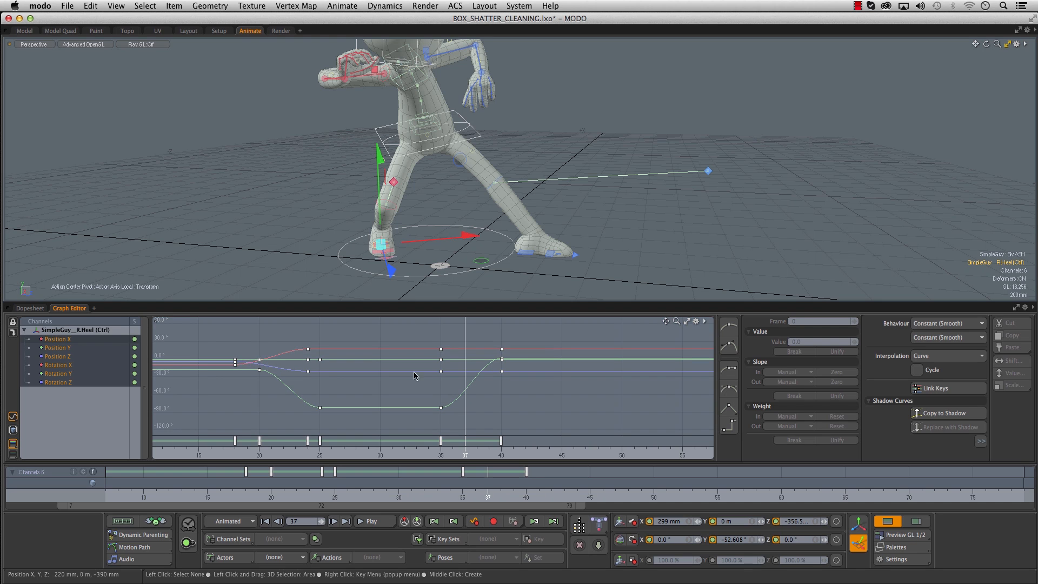
{"action": "left_click_drag", "start_coordinate": [391, 491], "coordinate": [487, 491]}
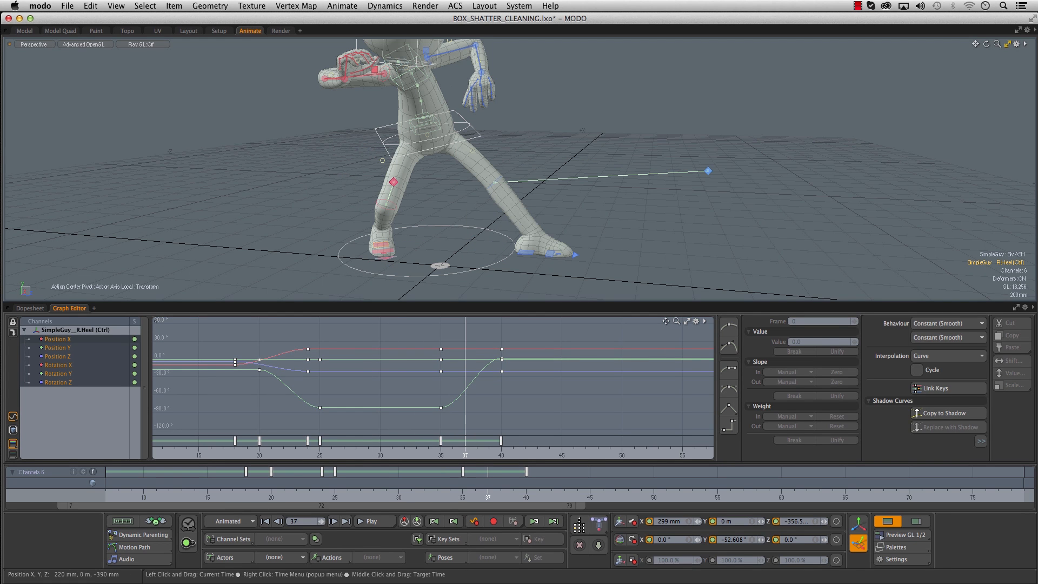
{"action": "left_click_drag", "start_coordinate": [427, 325], "coordinate": [516, 427]}
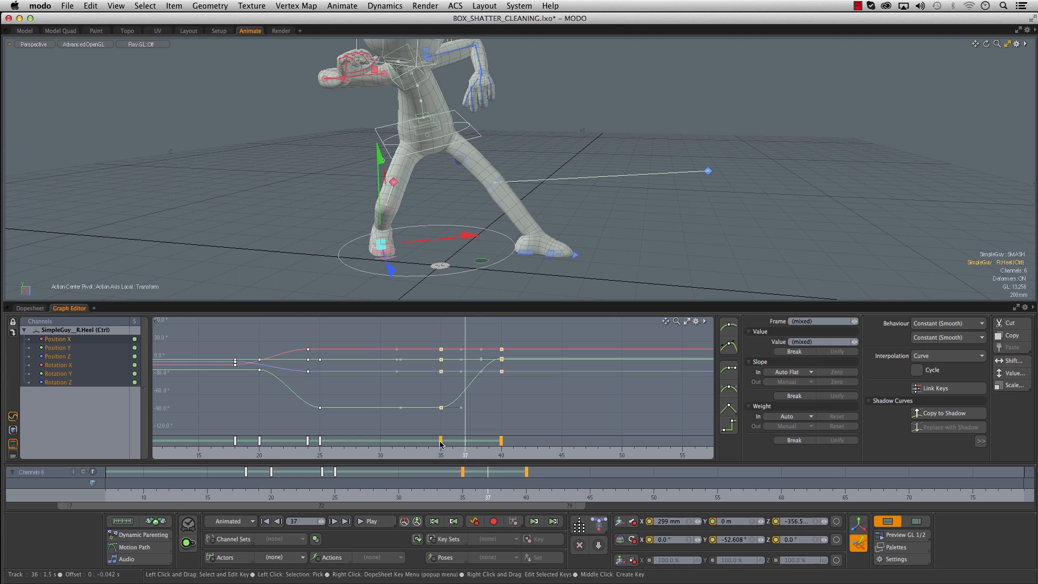
{"action": "left_click_drag", "start_coordinate": [454, 444], "coordinate": [466, 446]}
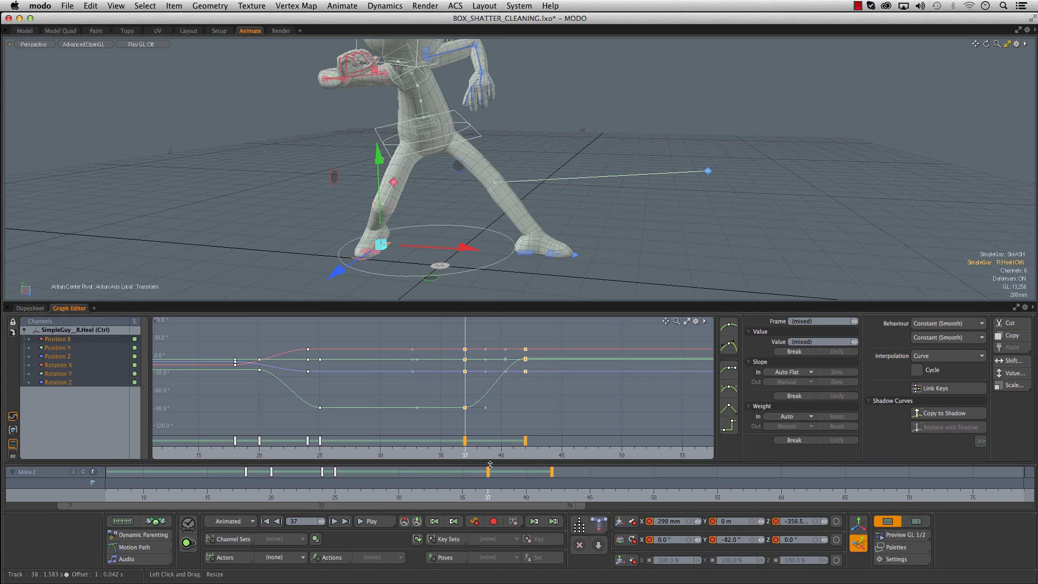
- Move the right leg IK pole's last two sets of keys to frames 37 and 42 and review the leg motion
{"action": "left_click_drag", "start_coordinate": [430, 213], "coordinate": [474, 207], "text": "alt"}
{"action": "left_click", "coordinate": [433, 178]}
{"action": "left_click_drag", "start_coordinate": [428, 322], "coordinate": [548, 443]}
{"action": "left_click_drag", "start_coordinate": [441, 441], "coordinate": [459, 446]}
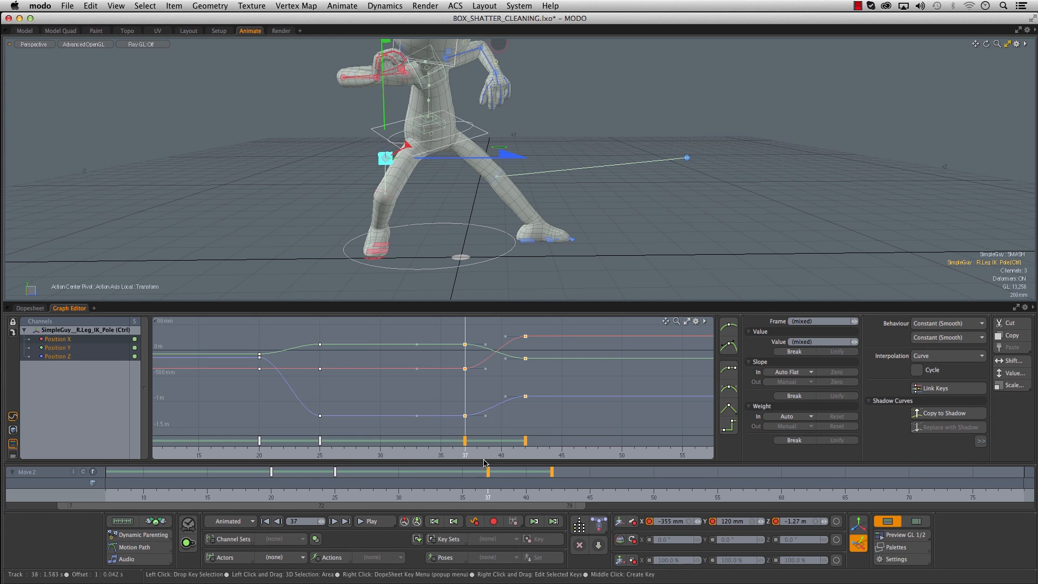
{"action": "left_click_drag", "start_coordinate": [423, 495], "coordinate": [596, 495]}
{"action": "left_click_drag", "start_coordinate": [429, 494], "coordinate": [514, 495]}
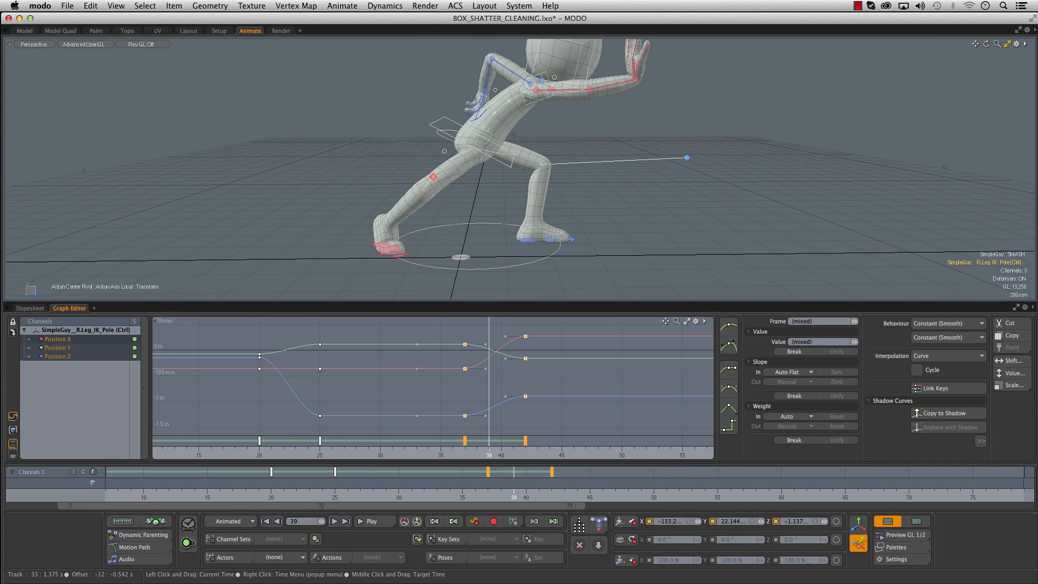
{"action": "left_click_drag", "start_coordinate": [493, 207], "coordinate": [471, 205], "text": "alt"}
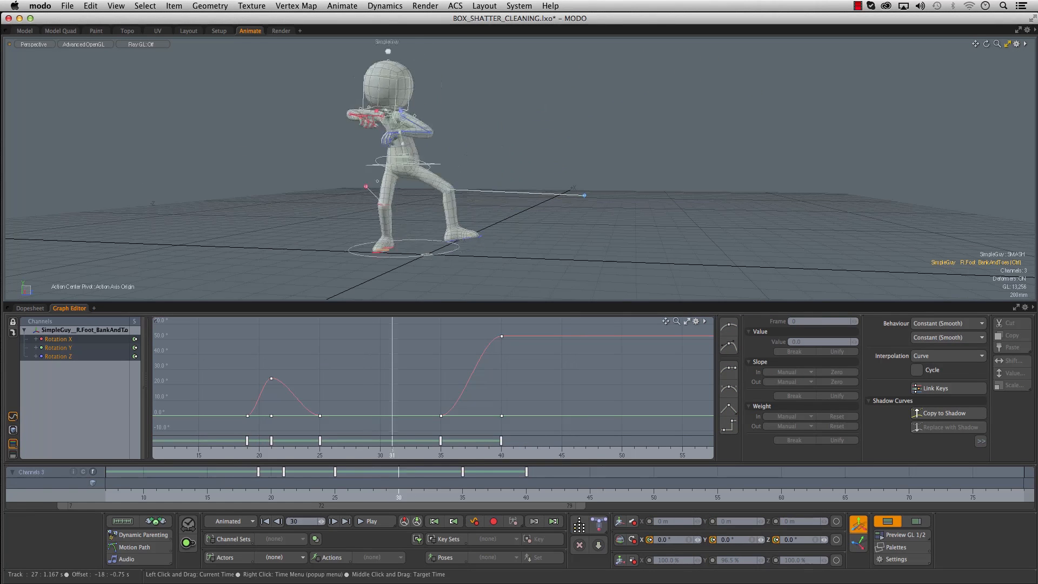
{"action": "left_click_drag", "start_coordinate": [406, 494], "coordinate": [615, 494]}
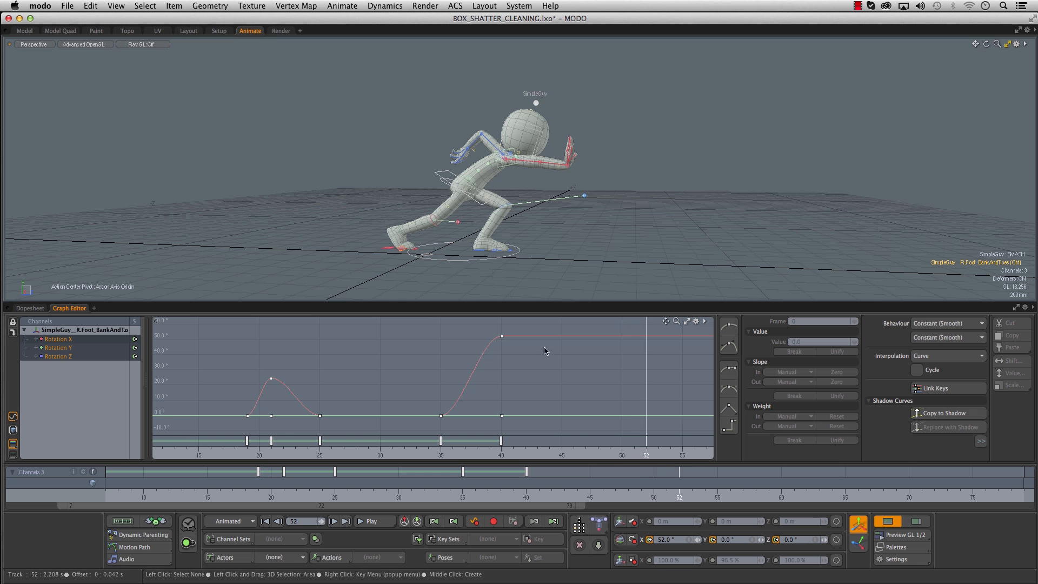
- Examine the left forearm and upper arm swing between frames 35 and 47 from several angles
{"action": "left_click_drag", "start_coordinate": [476, 259], "coordinate": [510, 230], "text": "alt"}
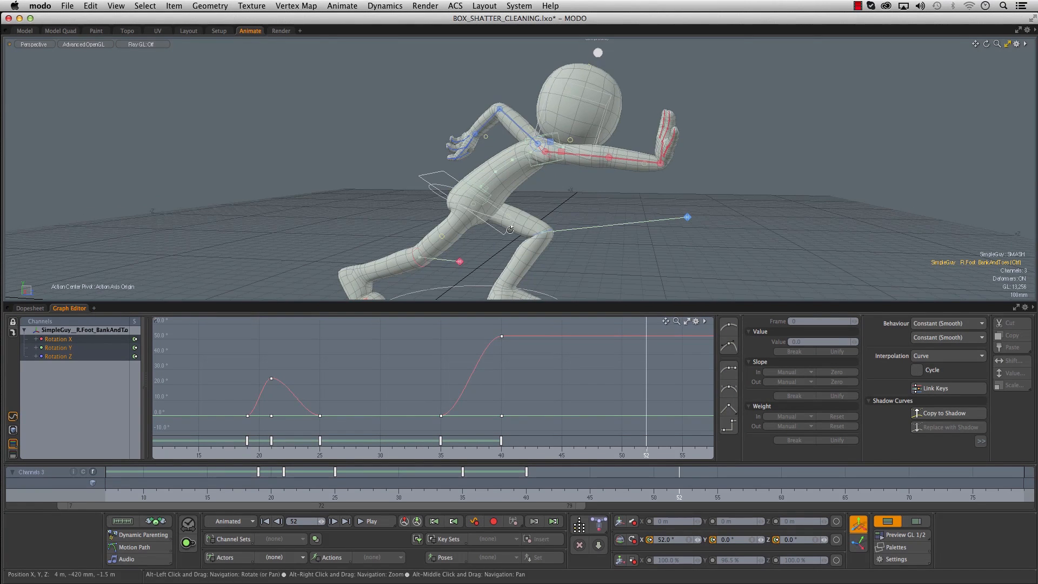
{"action": "left_click", "coordinate": [489, 126]}
{"action": "left_click_drag", "start_coordinate": [594, 495], "coordinate": [501, 496]}
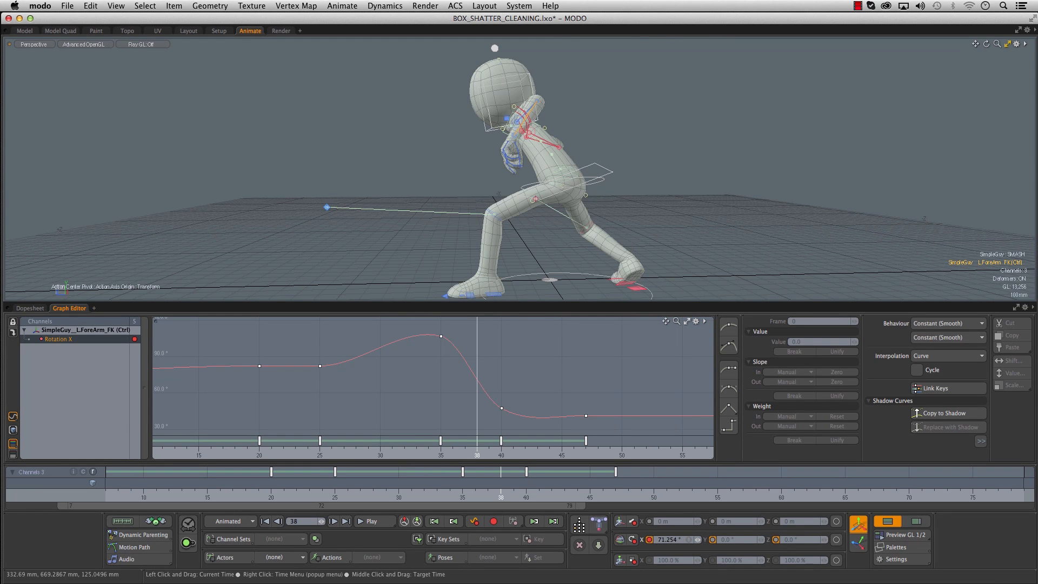
{"action": "left_click_drag", "start_coordinate": [465, 246], "coordinate": [580, 238], "text": "alt"}
{"action": "left_click", "coordinate": [540, 121]}
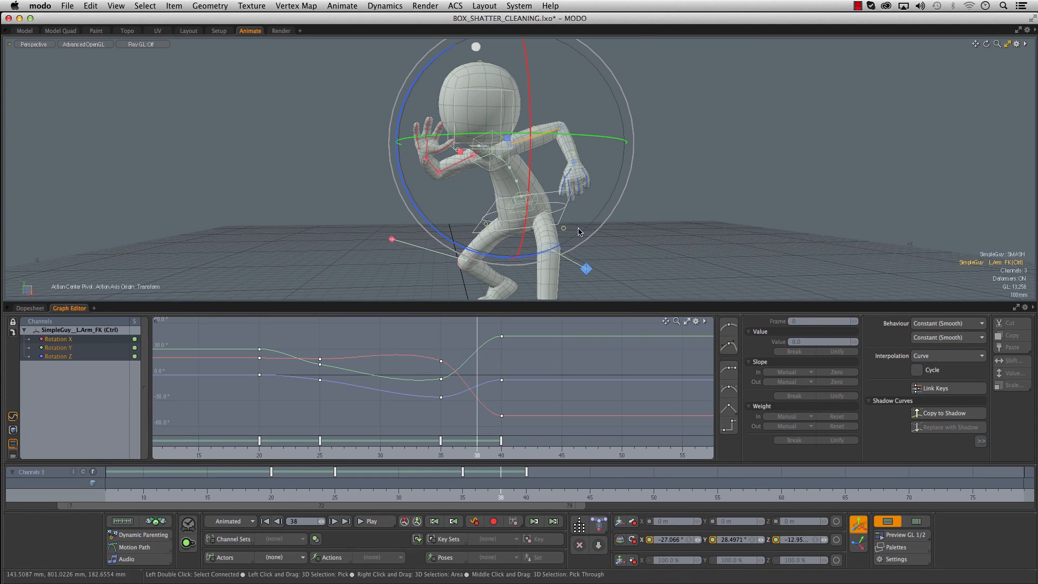
{"action": "left_click_drag", "start_coordinate": [519, 207], "coordinate": [515, 219], "text": "alt"}
{"action": "left_click_drag", "start_coordinate": [500, 496], "coordinate": [463, 496]}
- Pose the left upper arm at frame 37, rotating it to about 37° X, -23.4° Y and -47.8° Z
{"action": "key", "text": "e"}
{"action": "left_click_drag", "start_coordinate": [488, 357], "coordinate": [508, 360], "text": "alt"}
{"action": "left_click_drag", "start_coordinate": [385, 497], "coordinate": [488, 498]}
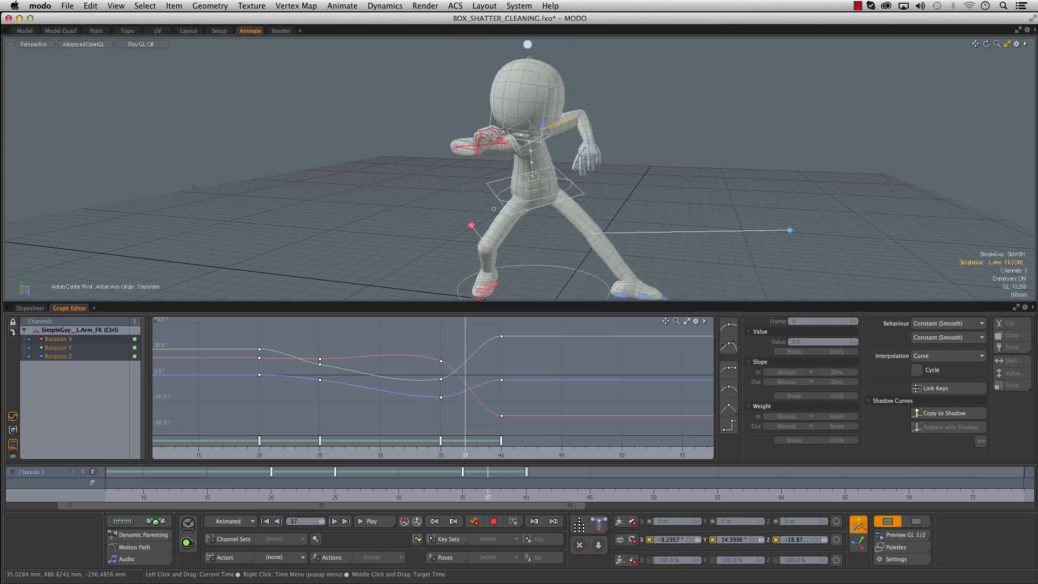
{"action": "left_click_drag", "start_coordinate": [558, 160], "coordinate": [532, 159], "text": "alt"}
{"action": "left_click_drag", "start_coordinate": [438, 88], "coordinate": [466, 41]}
{"action": "left_click_drag", "start_coordinate": [573, 139], "coordinate": [487, 137]}
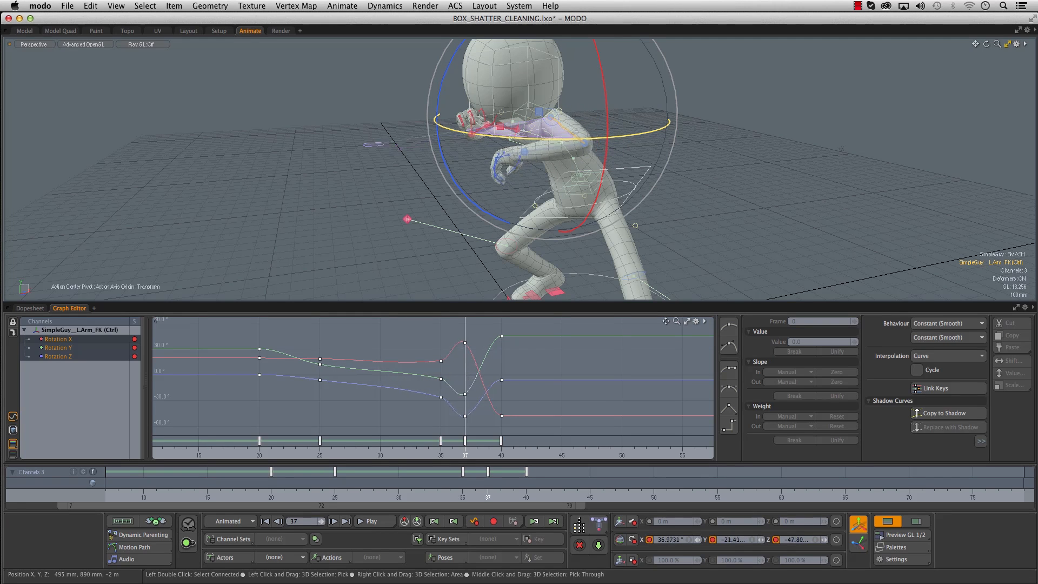
{"action": "mouse_move", "coordinate": [583, 224]}
{"action": "left_mouse_down", "text": "alt"}
{"action": "mouse_move", "coordinate": [502, 221]}
{"action": "mouse_move", "coordinate": [592, 212]}
{"action": "left_mouse_up", "text": "alt"}
{"action": "left_click_drag", "start_coordinate": [439, 440], "coordinate": [432, 442]}
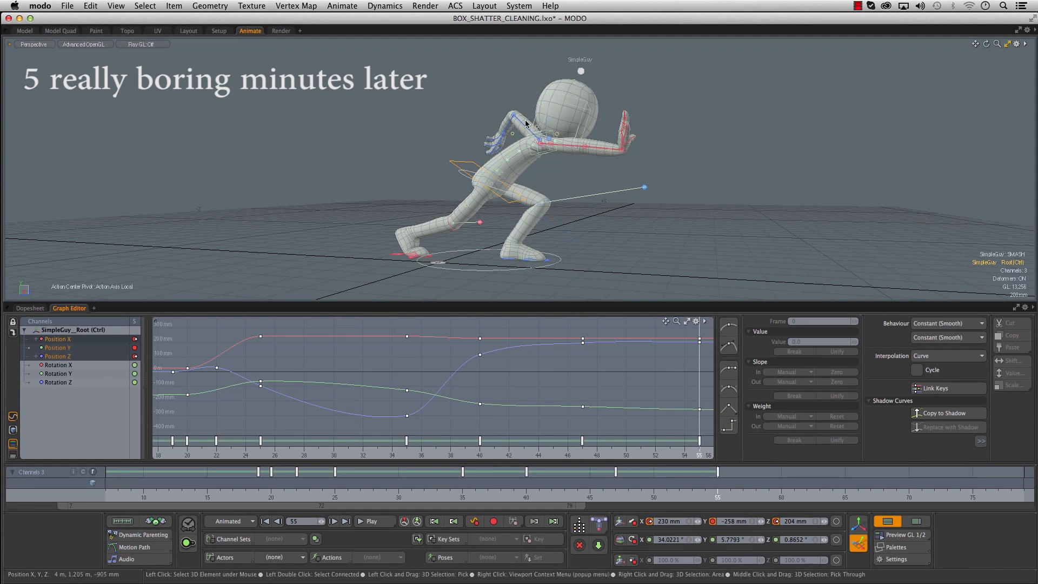
- Adjust the arms, head and torso controls for the final settle pose at frame 55
{"action": "left_click", "coordinate": [548, 129]}
{"action": "left_click_drag", "start_coordinate": [548, 129], "coordinate": [553, 129]}
{"action": "left_click", "coordinate": [567, 145]}
{"action": "left_click_drag", "start_coordinate": [617, 133], "coordinate": [615, 135]}
{"action": "left_click", "coordinate": [568, 103]}
{"action": "key", "text": "space"}
{"action": "left_click", "coordinate": [471, 170]}
{"action": "left_click", "coordinate": [476, 173]}
{"action": "key", "text": "e"}
{"action": "left_click_drag", "start_coordinate": [590, 157], "coordinate": [591, 163]}
- Scrub through the animation past frame 55 and review the settling motion from different views
{"action": "left_click_drag", "start_coordinate": [717, 492], "coordinate": [782, 491]}
{"action": "mouse_move", "coordinate": [782, 208]}
{"action": "left_mouse_down", "text": "ctrl+alt"}
{"action": "mouse_move", "coordinate": [803, 206]}
{"action": "mouse_move", "coordinate": [777, 208]}
{"action": "left_mouse_up", "text": "ctrl+alt"}
{"action": "left_click_drag", "start_coordinate": [600, 382], "coordinate": [294, 401], "text": "ctrl+alt"}
{"action": "left_click_drag", "start_coordinate": [296, 491], "coordinate": [717, 491]}
{"action": "mouse_move", "coordinate": [542, 241]}
{"action": "left_mouse_down", "text": "ctrl+alt"}
{"action": "mouse_move", "coordinate": [559, 242]}
{"action": "mouse_move", "coordinate": [543, 249]}
{"action": "left_mouse_up", "text": "ctrl+alt"}
{"action": "key", "text": "space"}
{"action": "left_click_drag", "start_coordinate": [610, 178], "coordinate": [570, 200], "text": "ctrl+alt"}
- Pose the right upper arm at frame 37, rotating it to about -40.7° X, -26.3° Y and 33.4° Z
{"action": "left_click_drag", "start_coordinate": [320, 491], "coordinate": [488, 491]}
{"action": "left_click_drag", "start_coordinate": [603, 176], "coordinate": [628, 170], "text": "alt+shift"}
{"action": "left_click", "coordinate": [622, 148]}
{"action": "right_click_drag", "start_coordinate": [686, 227], "coordinate": [698, 281], "text": "alt"}
{"action": "right_click_drag", "start_coordinate": [508, 363], "coordinate": [633, 394], "text": "alt"}
{"action": "left_click_drag", "start_coordinate": [633, 393], "coordinate": [481, 397], "text": "alt"}
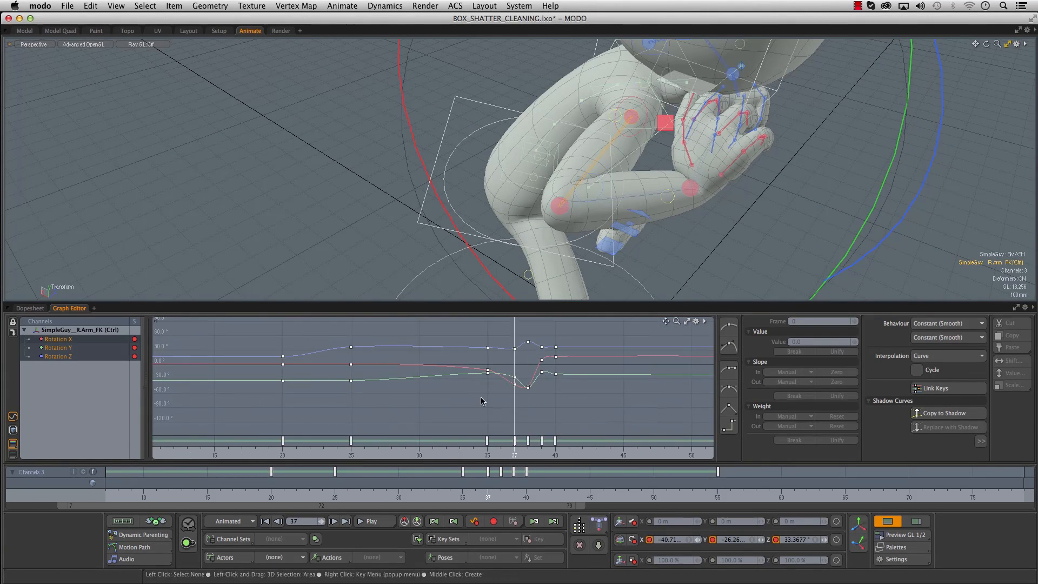
{"action": "right_click_drag", "start_coordinate": [678, 194], "coordinate": [606, 189], "text": "alt"}
- Rotate the right upper arm at frame 38 to about -59.7° X, -47.7° Y and 46.8° Z
{"action": "key", "text": "Right"}
{"action": "left_click_drag", "start_coordinate": [676, 205], "coordinate": [703, 143], "text": "alt"}
{"action": "left_click", "coordinate": [861, 546]}
{"action": "left_click_drag", "start_coordinate": [703, 190], "coordinate": [768, 189], "text": "ctrl+alt"}
{"action": "left_click_drag", "start_coordinate": [768, 189], "coordinate": [519, 167], "text": "alt"}
{"action": "left_click_drag", "start_coordinate": [451, 211], "coordinate": [492, 200]}
{"action": "left_click_drag", "start_coordinate": [452, 120], "coordinate": [578, 132]}
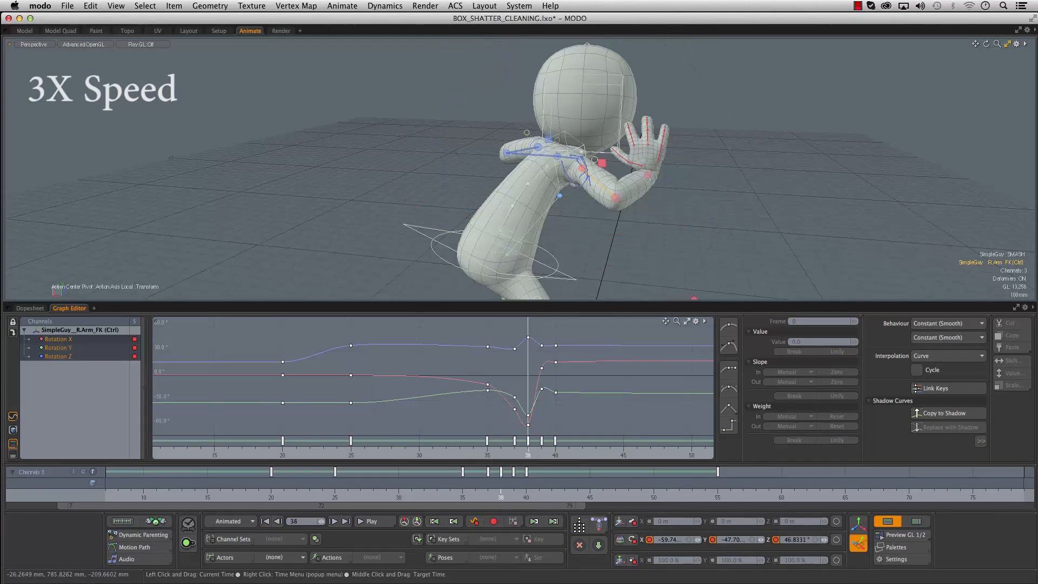
- Scrub through the push and settle from different angles to check the right arm's arc
{"action": "left_click_drag", "start_coordinate": [635, 231], "coordinate": [582, 264]}
{"action": "left_click", "coordinate": [488, 494]}
{"action": "left_click_drag", "start_coordinate": [503, 493], "coordinate": [629, 494]}
{"action": "left_click_drag", "start_coordinate": [665, 190], "coordinate": [627, 203], "text": "alt"}
{"action": "left_click_drag", "start_coordinate": [628, 493], "coordinate": [756, 493]}
{"action": "right_click_drag", "start_coordinate": [703, 216], "coordinate": [622, 211], "text": "alt"}
{"action": "left_click_drag", "start_coordinate": [756, 494], "coordinate": [475, 493]}
{"action": "mouse_move", "coordinate": [403, 197]}
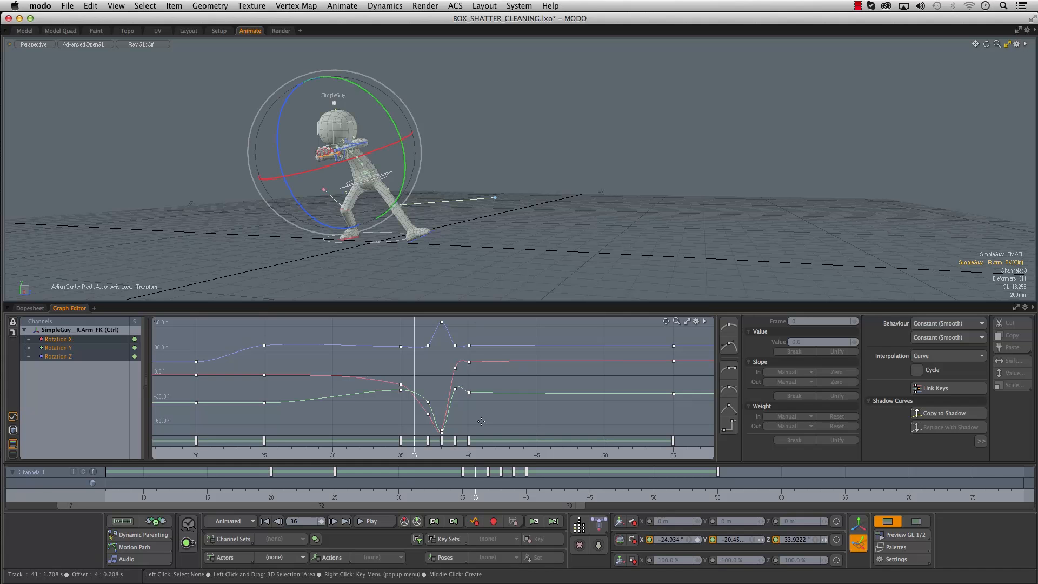
- Select the character's root control and add a motion path for it
{"action": "right_click_drag", "start_coordinate": [403, 197], "coordinate": [485, 193], "text": "alt"}
{"action": "left_click", "coordinate": [464, 135]}
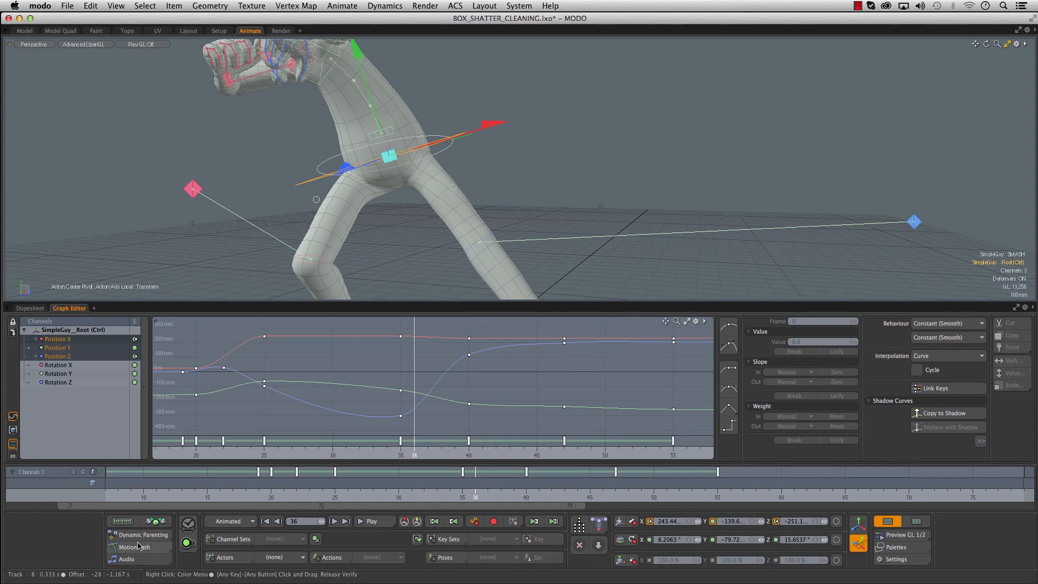
{"action": "left_click", "coordinate": [222, 542]}
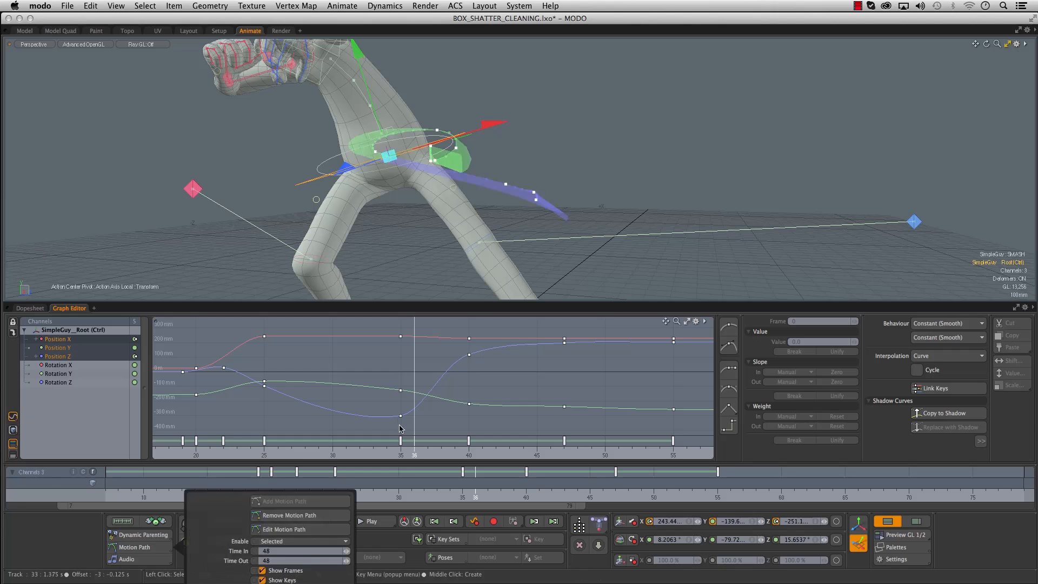
- Scrub through the animation from side, rear and front views to examine the root's motion path
{"action": "left_click_drag", "start_coordinate": [504, 197], "coordinate": [534, 205], "text": "alt"}
{"action": "mouse_move", "coordinate": [262, 495]}
{"action": "left_mouse_down"}
{"action": "mouse_move", "coordinate": [145, 495]}
{"action": "mouse_move", "coordinate": [603, 495]}
{"action": "left_mouse_up"}
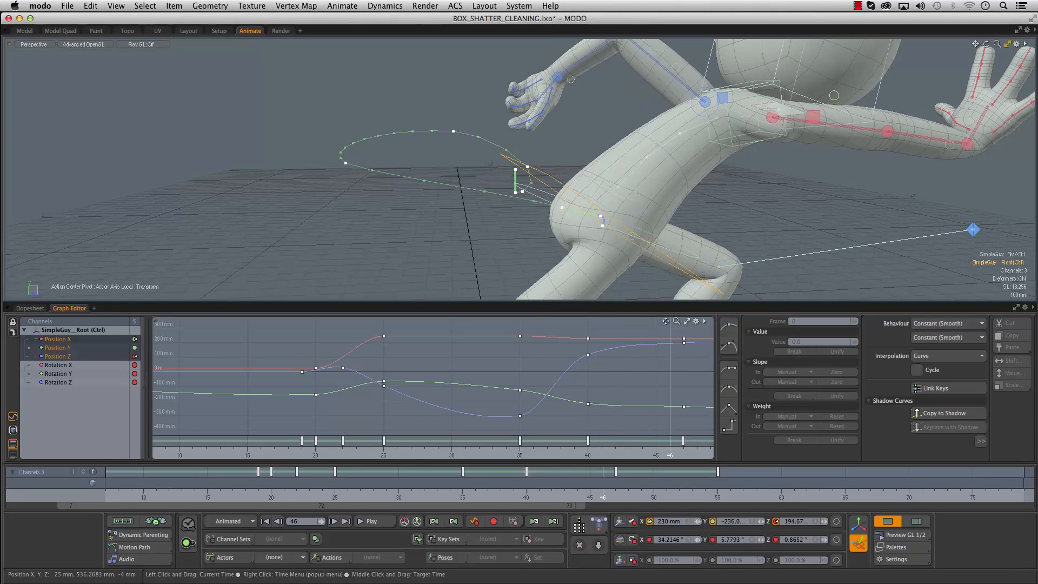
{"action": "left_click_drag", "start_coordinate": [370, 168], "coordinate": [366, 133], "text": "alt"}
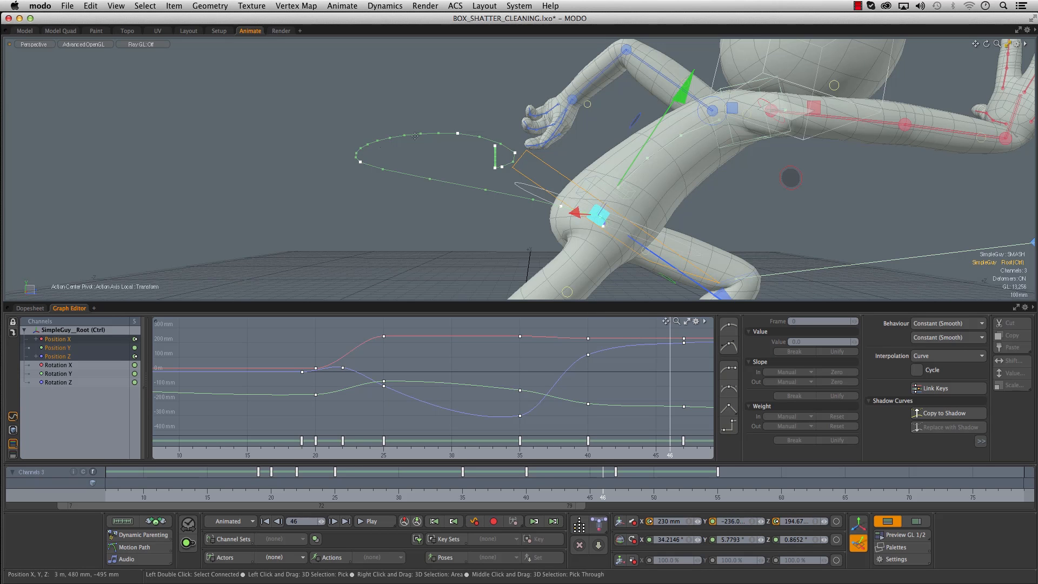
{"action": "left_click_drag", "start_coordinate": [391, 225], "coordinate": [551, 191], "text": "alt"}
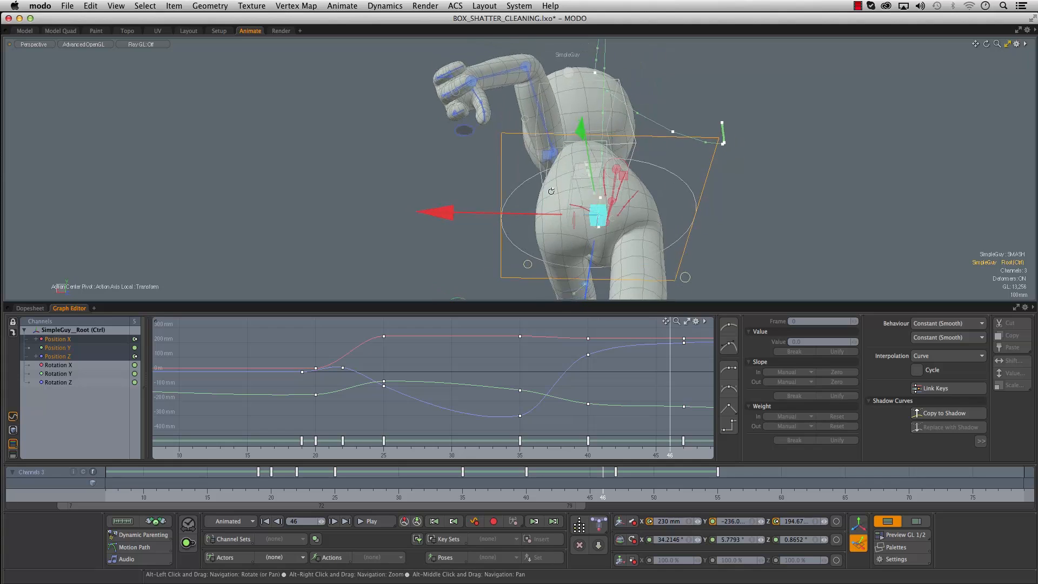
{"action": "left_click_drag", "start_coordinate": [275, 454], "coordinate": [438, 454]}
{"action": "left_click_drag", "start_coordinate": [600, 176], "coordinate": [494, 128], "text": "alt"}
{"action": "left_click_drag", "start_coordinate": [289, 454], "coordinate": [466, 454]}
- Turn on editing of the root's motion path so its keys can be moved in the viewport
{"action": "left_click_drag", "start_coordinate": [430, 352], "coordinate": [176, 547], "text": "alt"}
{"action": "left_click", "coordinate": [139, 548]}
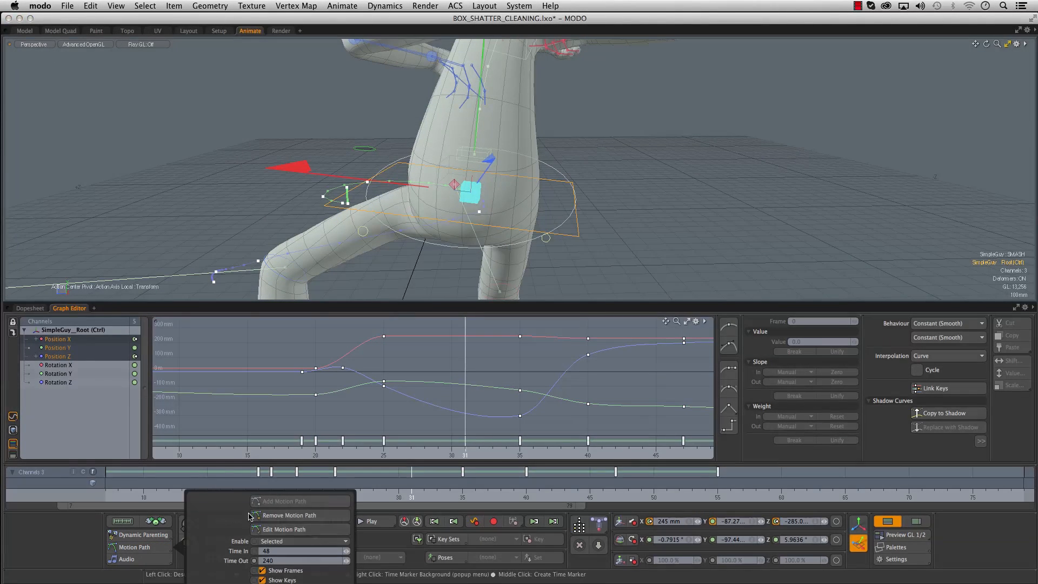
{"action": "left_click", "coordinate": [305, 531]}
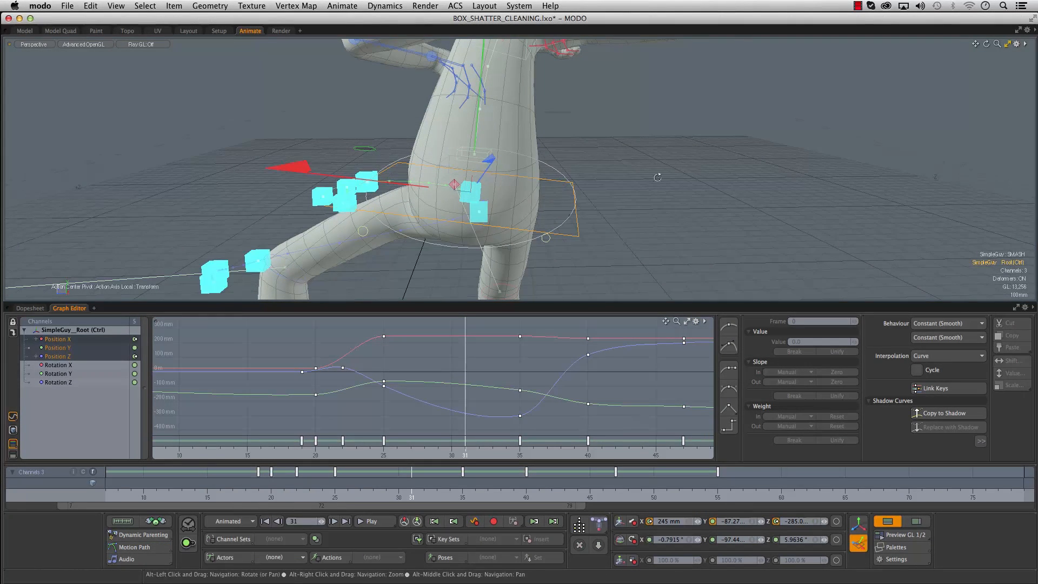
- Move the root's motion path key at frame 35 to 290 mm X, -130 mm Y and -300 mm Z
{"action": "left_click_drag", "start_coordinate": [657, 177], "coordinate": [502, 190], "text": "alt"}
{"action": "right_click_drag", "start_coordinate": [503, 189], "coordinate": [480, 202], "text": "alt"}
{"action": "left_click_drag", "start_coordinate": [480, 202], "coordinate": [367, 206], "text": "alt"}
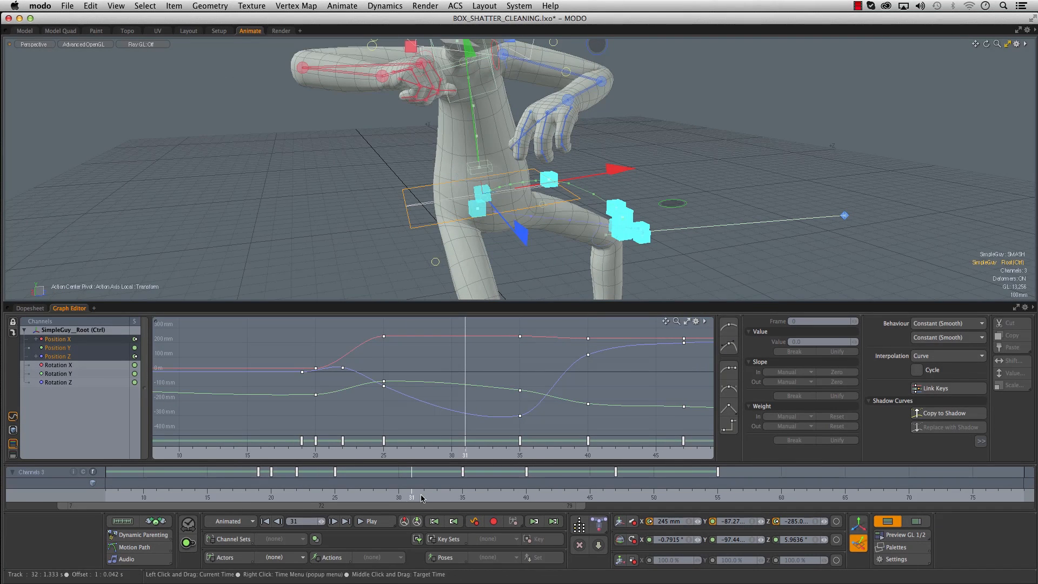
{"action": "left_click_drag", "start_coordinate": [465, 455], "coordinate": [520, 455]}
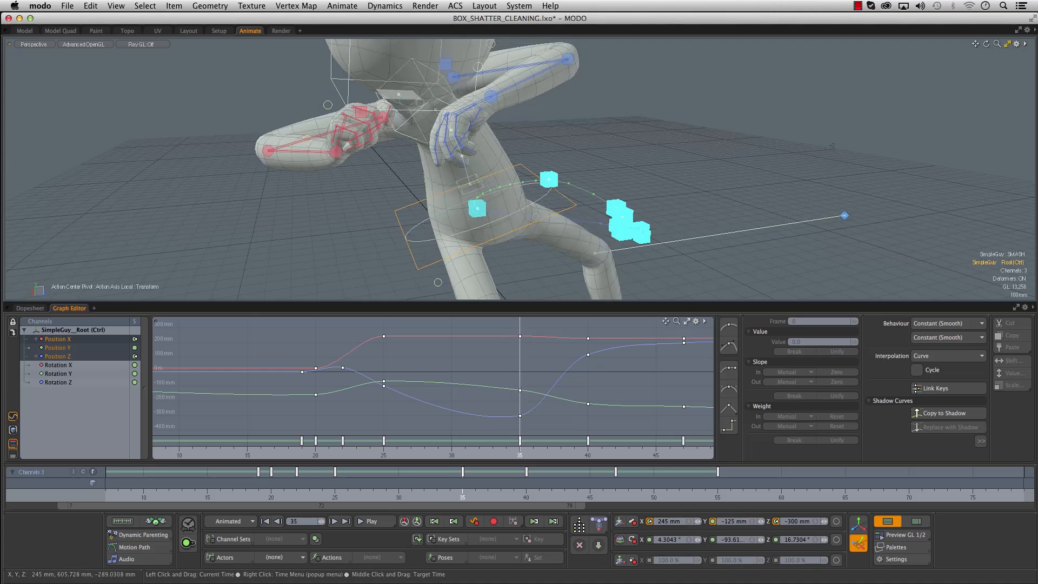
{"action": "left_click_drag", "start_coordinate": [490, 213], "coordinate": [617, 207], "text": "alt"}
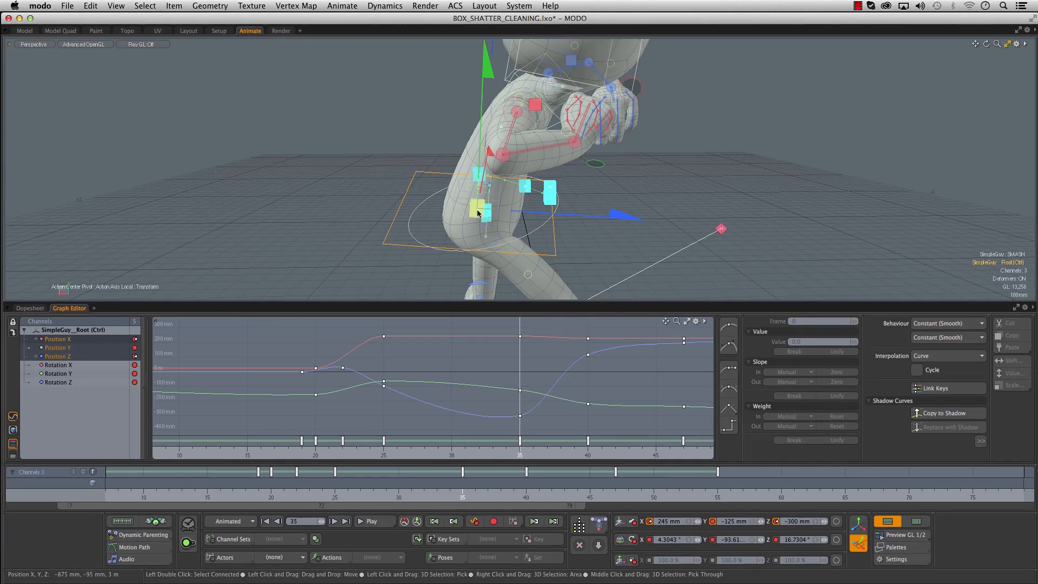
{"action": "left_click_drag", "start_coordinate": [477, 209], "coordinate": [463, 210]}
- Key the root at frame 38, placing it at about -230.4 mm Y and -80.35 mm Z
{"action": "left_click_drag", "start_coordinate": [611, 220], "coordinate": [445, 216], "text": "alt"}
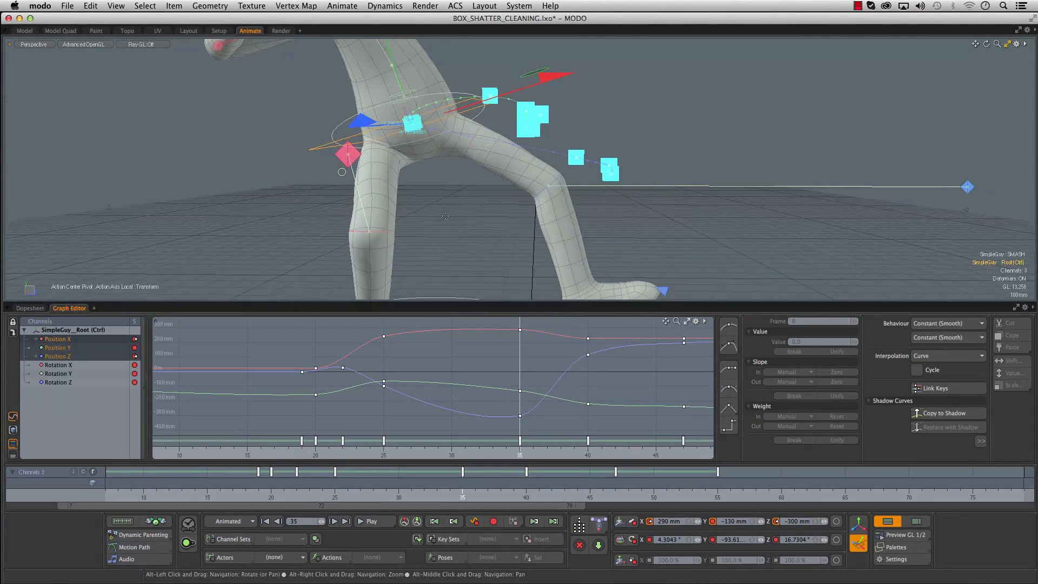
{"action": "left_click_drag", "start_coordinate": [469, 494], "coordinate": [500, 494]}
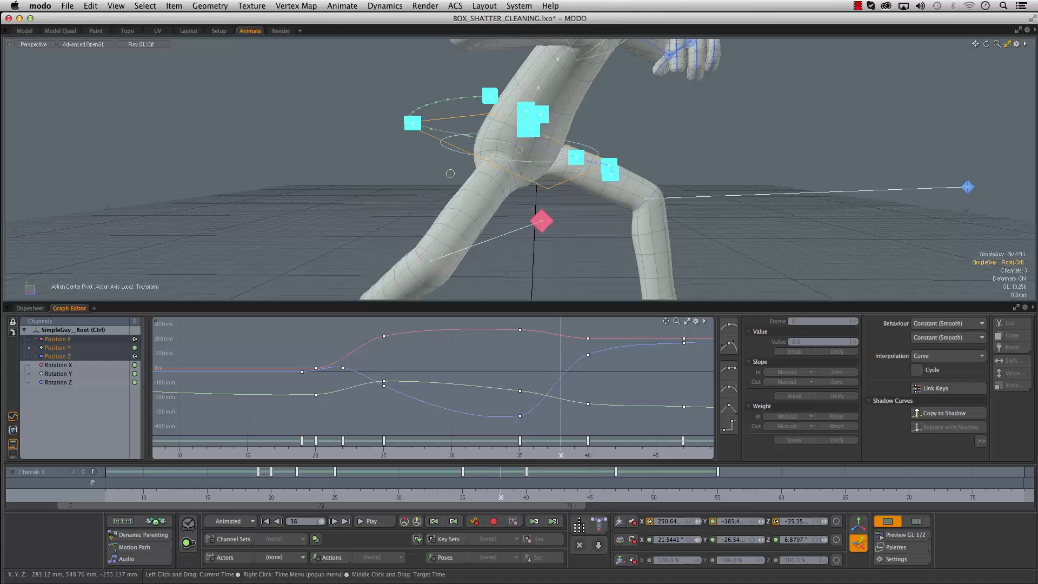
{"action": "left_click_drag", "start_coordinate": [511, 190], "coordinate": [506, 193], "text": "alt"}
{"action": "left_click_drag", "start_coordinate": [511, 148], "coordinate": [495, 162]}
{"action": "left_click_drag", "start_coordinate": [576, 210], "coordinate": [515, 256], "text": "alt"}
- Adjust the incoming tangent of the root's Position Z key at frame 40 and scrub through the push
{"action": "scroll", "coordinate": [573, 213], "scroll_direction": "down", "scroll_amount": 8}
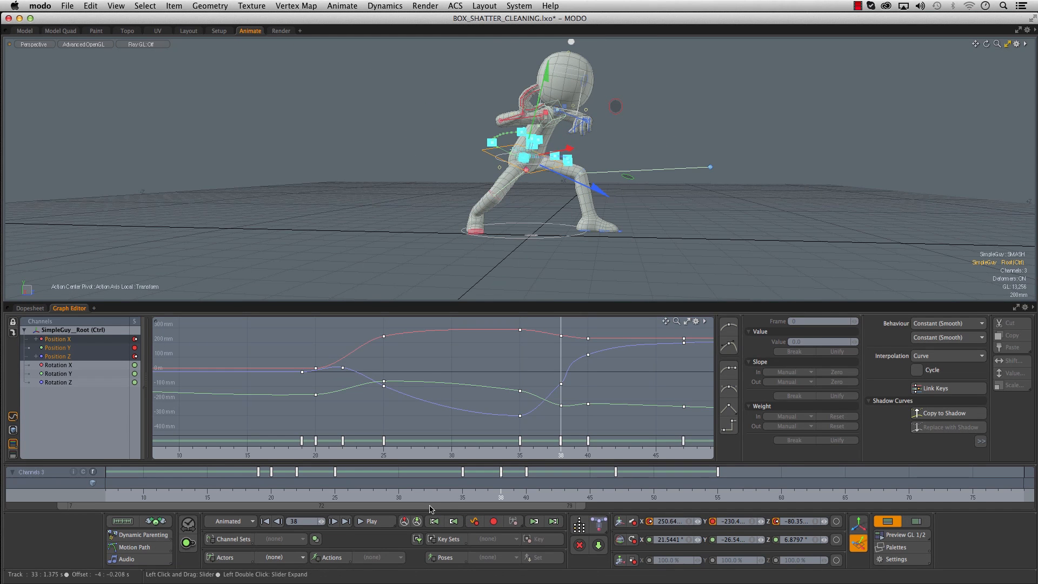
{"action": "right_click_drag", "start_coordinate": [572, 347], "coordinate": [633, 345], "text": "alt"}
{"action": "left_click", "coordinate": [600, 355]}
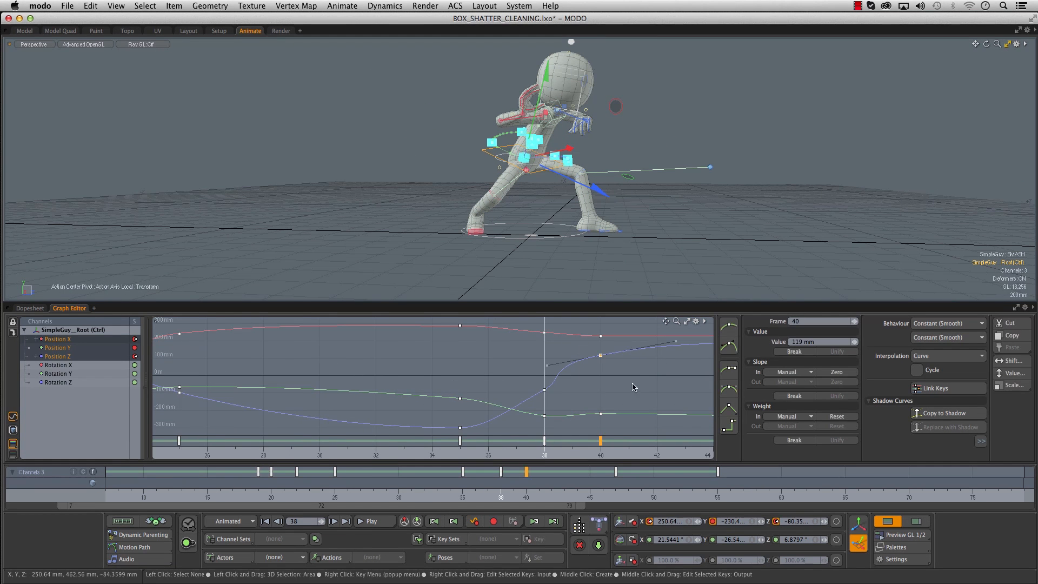
{"action": "left_click", "coordinate": [558, 368]}
{"action": "middle_click_drag", "start_coordinate": [561, 398], "coordinate": [561, 396]}
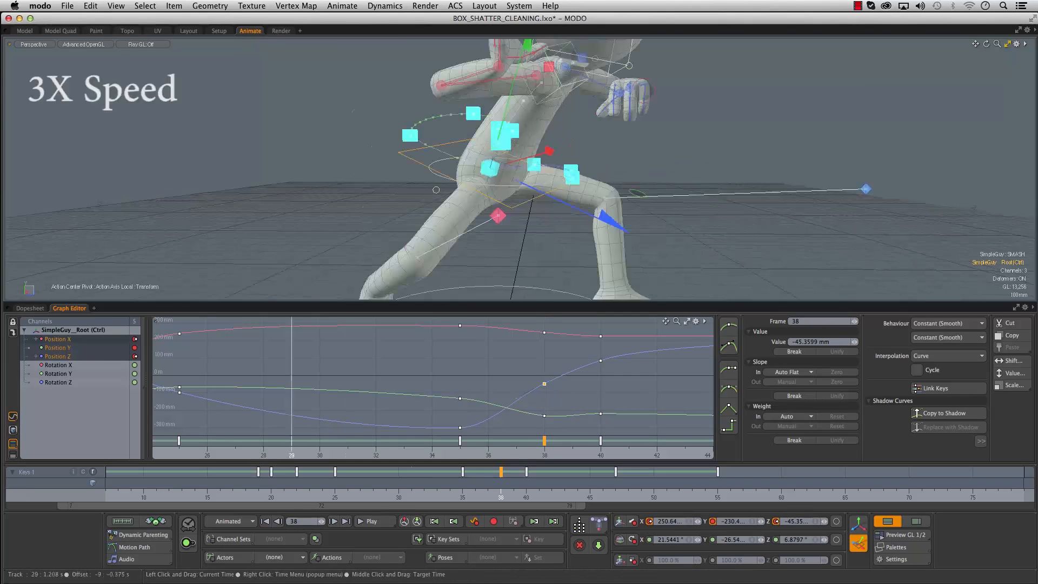
{"action": "left_click_drag", "start_coordinate": [385, 489], "coordinate": [616, 489]}
- Reposition the root's motion path keys around frames 35 to 40 to round out the forward arc
{"action": "scroll", "coordinate": [510, 186], "scroll_direction": "up", "scroll_amount": 4}
{"action": "left_click_drag", "start_coordinate": [566, 153], "coordinate": [568, 162]}
{"action": "left_click_drag", "start_coordinate": [483, 237], "coordinate": [512, 216], "text": "alt"}
{"action": "left_click_drag", "start_coordinate": [490, 155], "coordinate": [533, 259]}
{"action": "left_click_drag", "start_coordinate": [532, 259], "coordinate": [503, 214], "text": "alt+shift"}
{"action": "left_click_drag", "start_coordinate": [542, 165], "coordinate": [547, 167]}
{"action": "left_click_drag", "start_coordinate": [541, 211], "coordinate": [391, 129], "text": "alt"}
{"action": "left_click_drag", "start_coordinate": [390, 129], "coordinate": [453, 172], "text": "alt+shift"}
{"action": "mouse_move", "coordinate": [380, 117]}
{"action": "left_mouse_down"}
{"action": "mouse_move", "coordinate": [381, 130]}
{"action": "mouse_move", "coordinate": [369, 131]}
{"action": "left_mouse_up"}
- Set the root's Position Y key at frame 55 to -243 mm and scrub through the settle
{"action": "left_click_drag", "start_coordinate": [170, 480], "coordinate": [654, 481]}
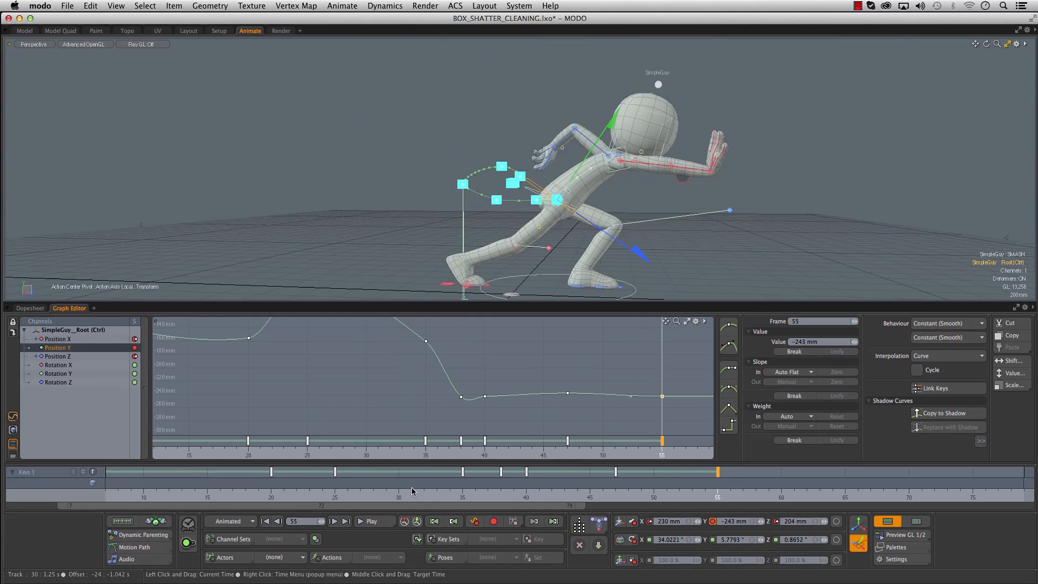
{"action": "left_click_drag", "start_coordinate": [411, 488], "coordinate": [640, 488]}
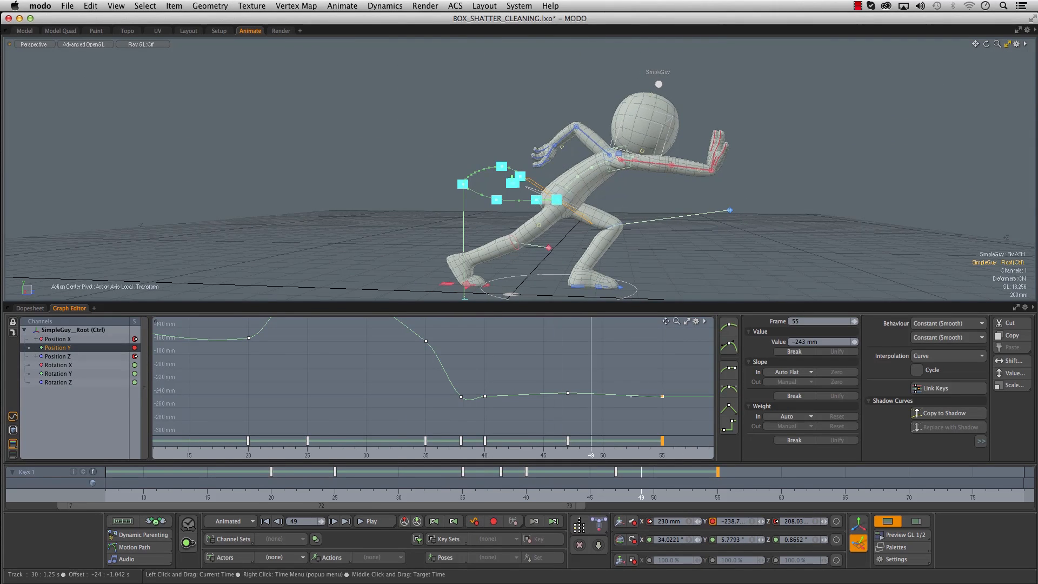
{"action": "left_click_drag", "start_coordinate": [169, 487], "coordinate": [692, 487]}
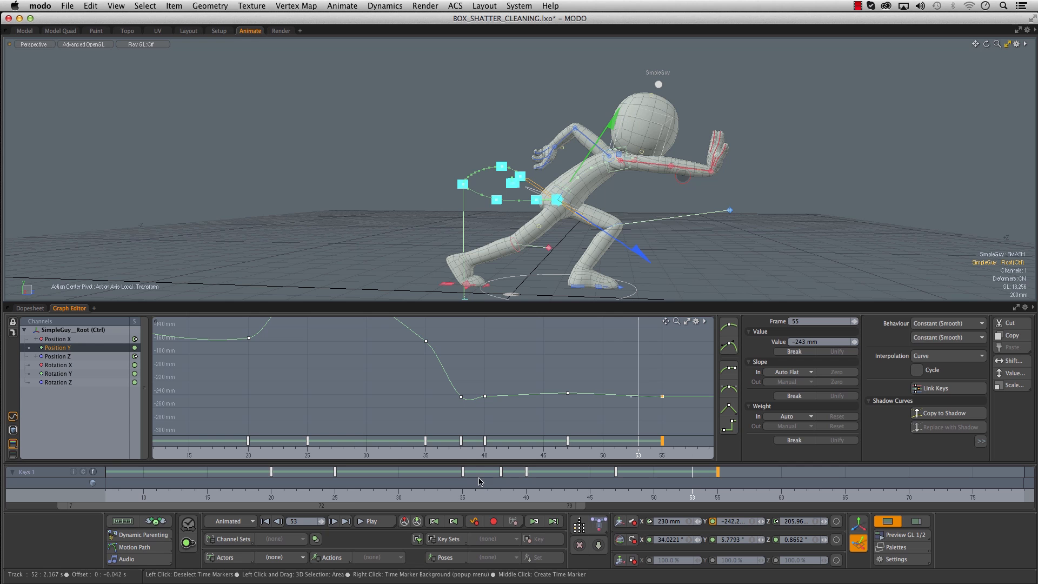
- Turn off motion path editing and remove the root's motion path
{"action": "left_click", "coordinate": [134, 547]}
{"action": "left_click", "coordinate": [300, 529]}
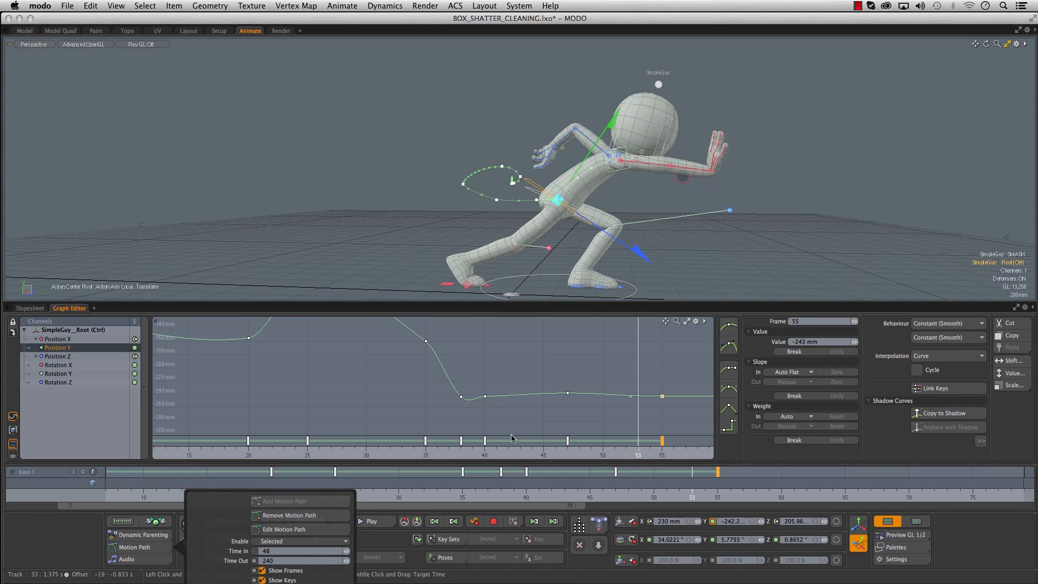
{"action": "left_click", "coordinate": [289, 515]}
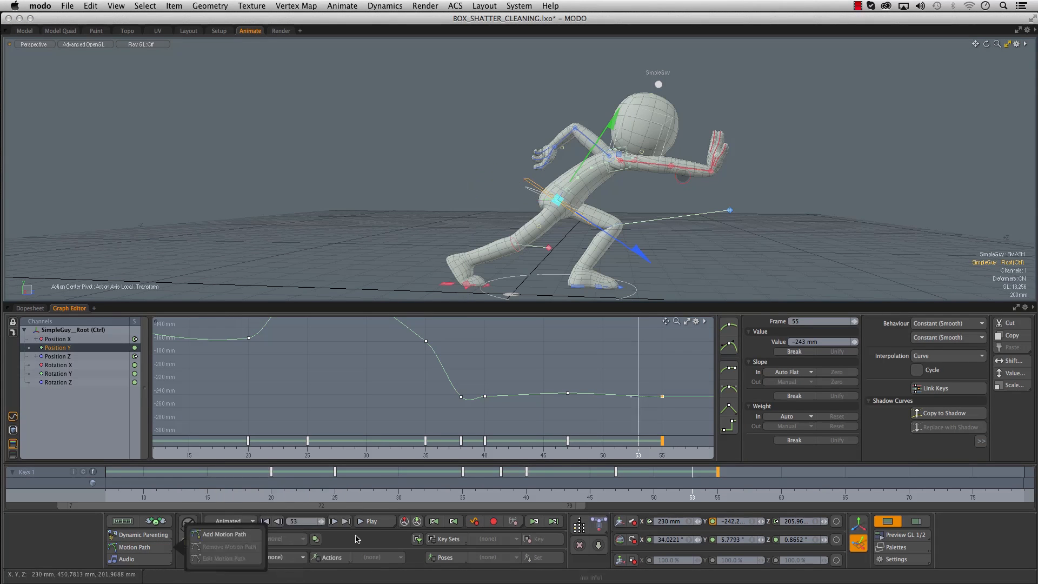
- Scrub the animation to frame 55, clear the selection and hide the graph editor
{"action": "mouse_move", "coordinate": [337, 492]}
{"action": "left_mouse_down"}
{"action": "mouse_move", "coordinate": [284, 492]}
{"action": "mouse_move", "coordinate": [717, 491]}
{"action": "left_mouse_up"}
{"action": "left_click", "coordinate": [669, 238]}
{"action": "left_click", "coordinate": [889, 521]}
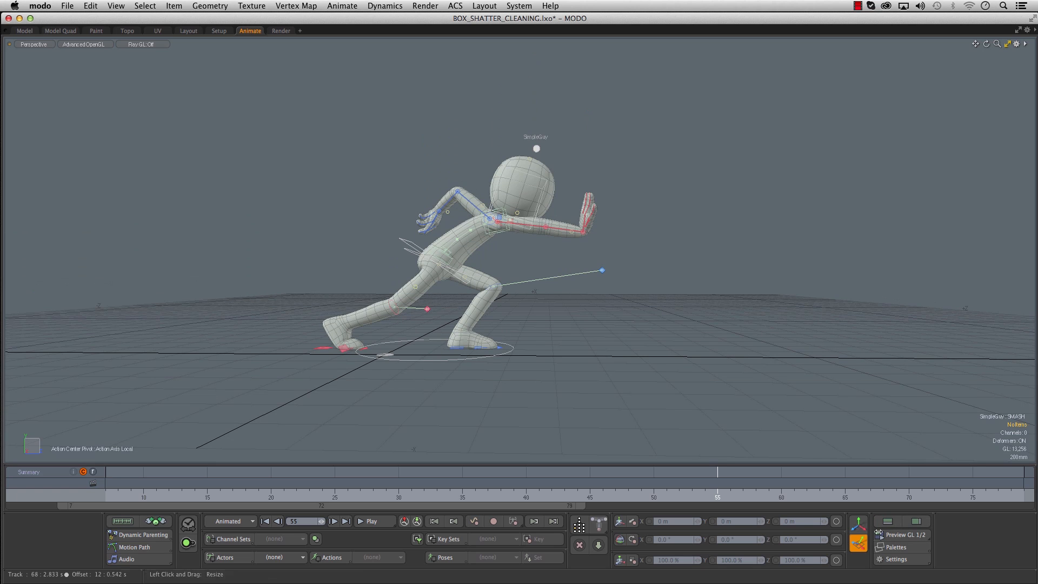
- Hide the locators in the viewport to leave the character mesh without its rig controls
{"action": "left_click_drag", "start_coordinate": [663, 253], "coordinate": [635, 270], "text": "alt"}
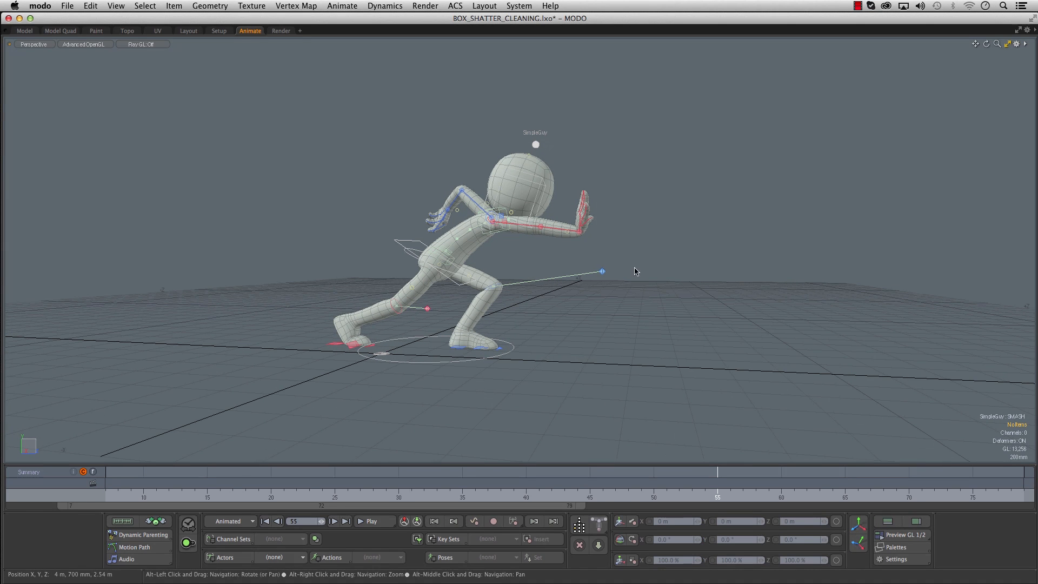
{"action": "key", "text": "ctrl+F2"}
{"action": "left_click", "coordinate": [748, 128]}
{"action": "key", "text": "o"}
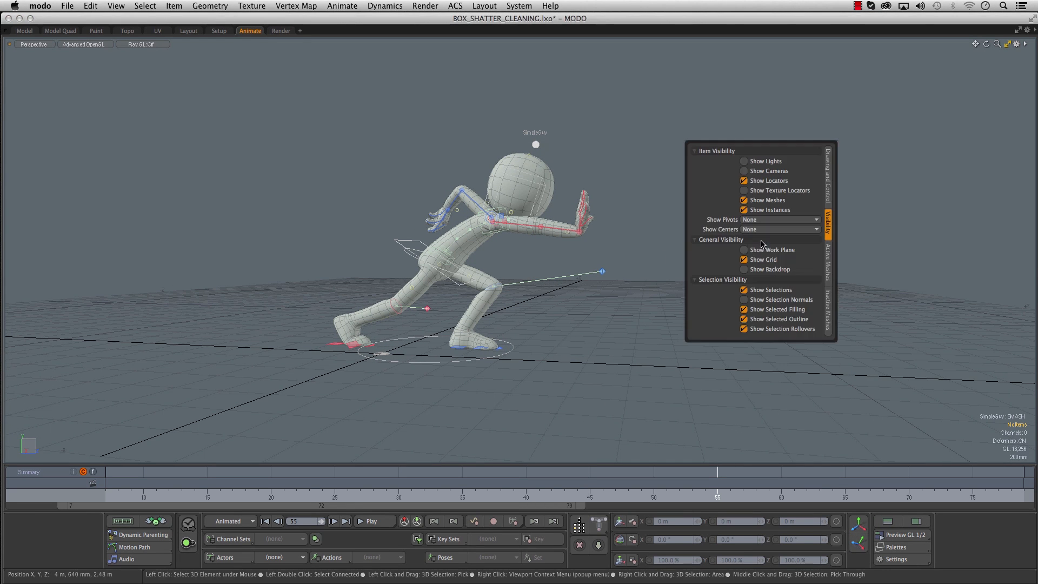
{"action": "left_click", "coordinate": [744, 180]}
- Frame the whole character, record a half-size GL preview movie and pause its playback in QuickTime Player
{"action": "left_click_drag", "start_coordinate": [642, 225], "coordinate": [622, 264], "text": "alt"}
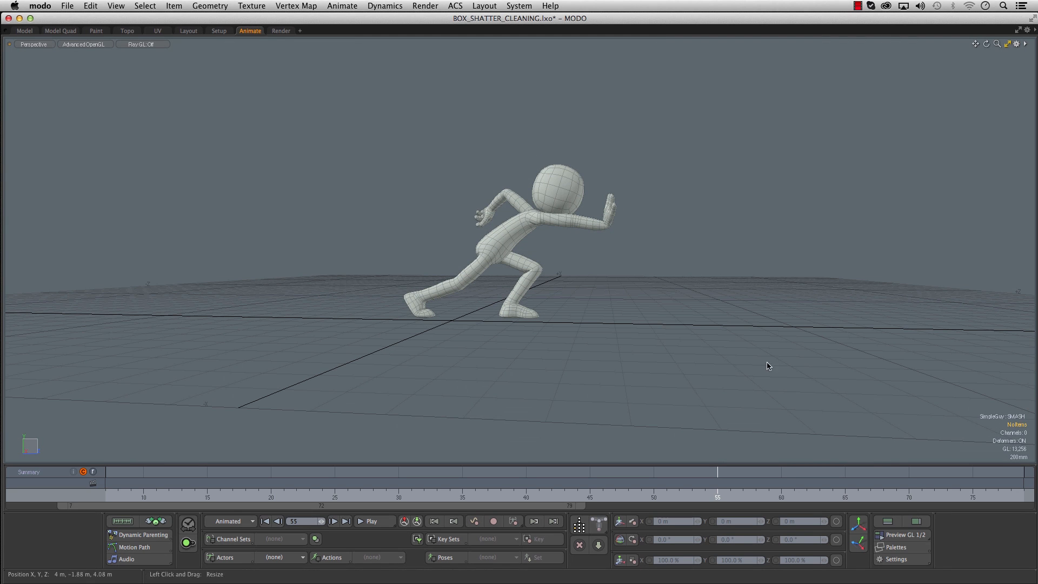
{"action": "left_click", "coordinate": [883, 537]}
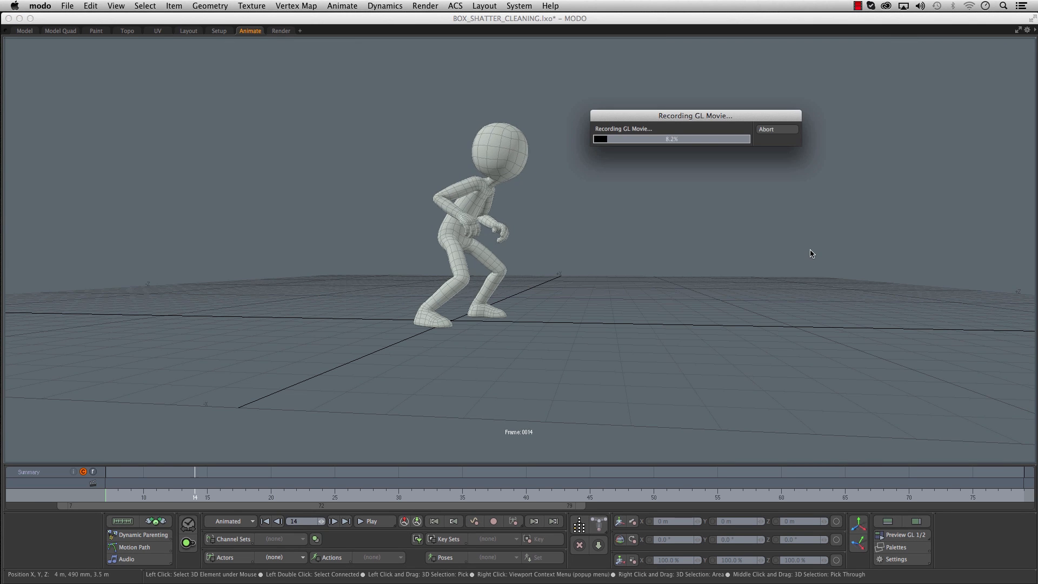
{"action": "mouse_move", "coordinate": [598, 345]}
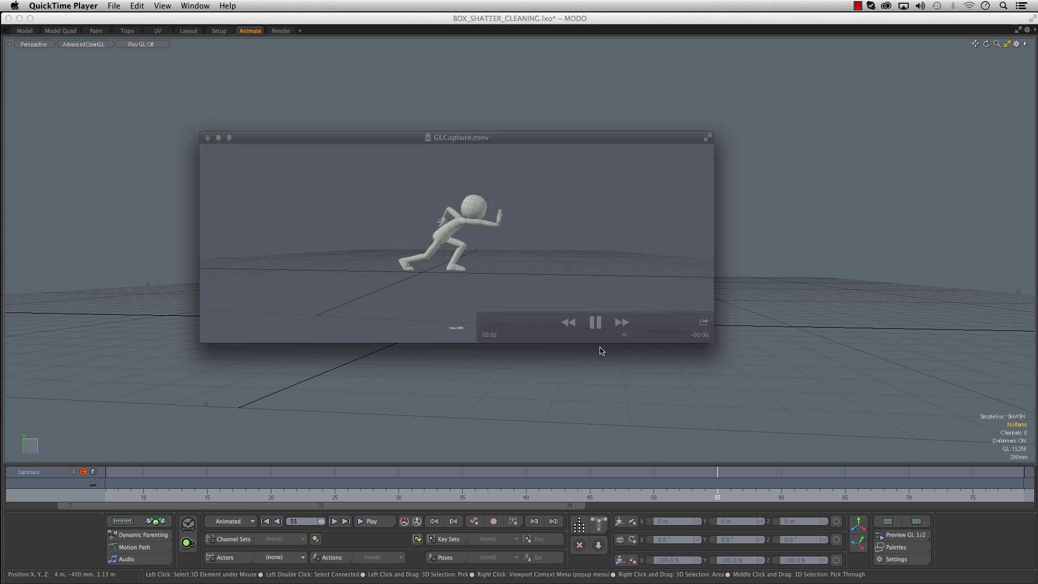
{"action": "left_click", "coordinate": [596, 322]}
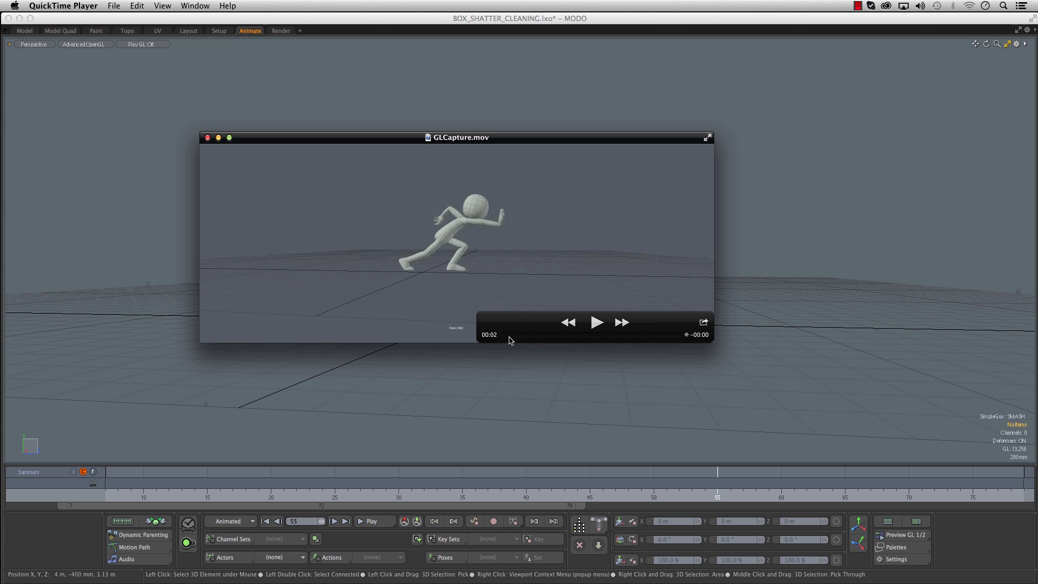
- Scrub through GLCapture.mov to review the anticipation, push and settle
{"action": "left_click_drag", "start_coordinate": [510, 339], "coordinate": [504, 337]}
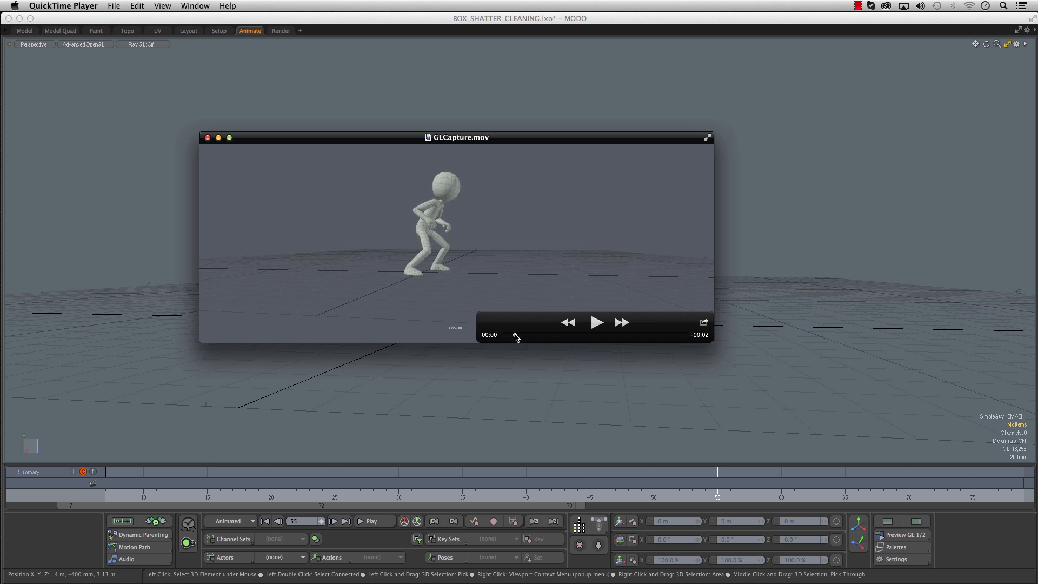
{"action": "left_click_drag", "start_coordinate": [551, 338], "coordinate": [643, 334]}
{"action": "left_click_drag", "start_coordinate": [514, 338], "coordinate": [655, 331]}
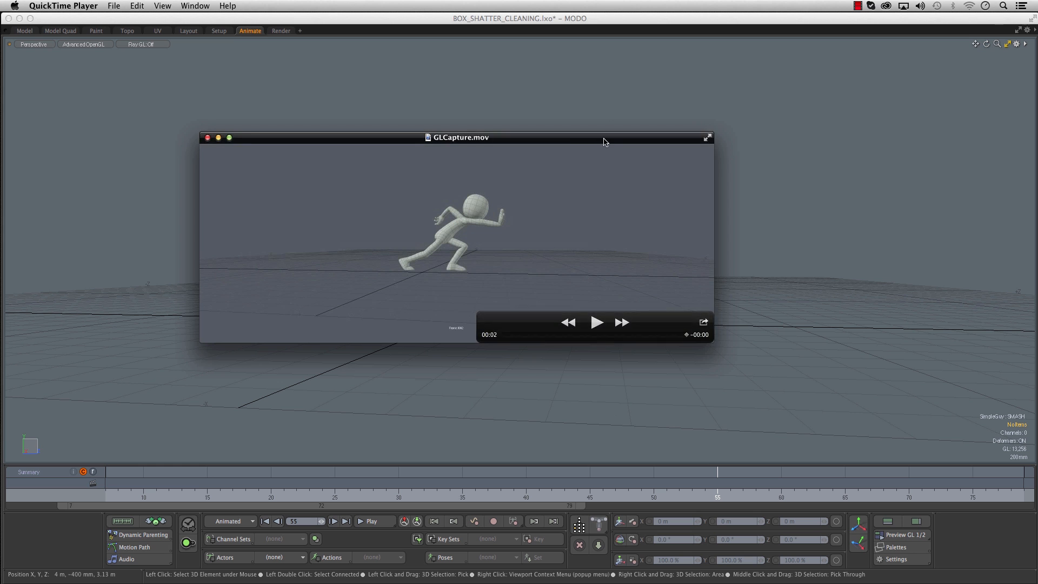
{"action": "left_click_drag", "start_coordinate": [605, 139], "coordinate": [639, 139]}
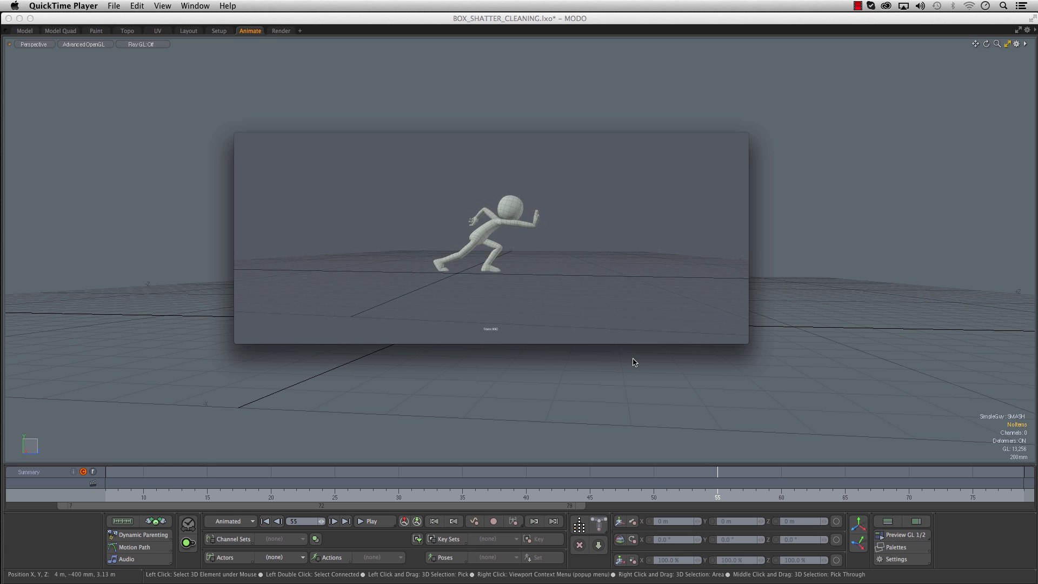
- Import SHATTER_BOX.lxo into the BOX_SHATTER_BOX scene and view the box around the character
{"action": "mouse_move", "coordinate": [691, 278]}
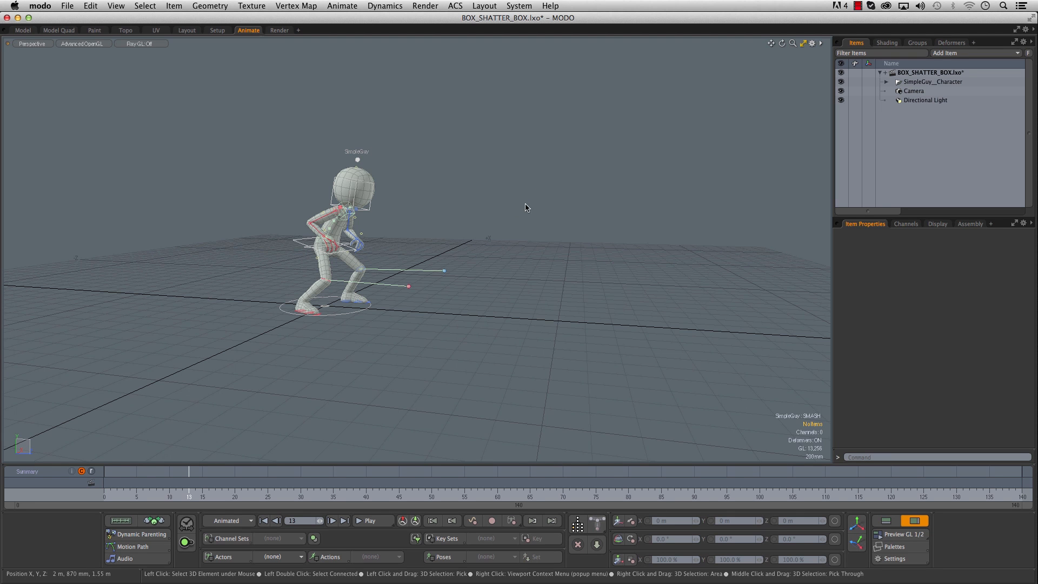
{"action": "left_click_drag", "start_coordinate": [505, 176], "coordinate": [536, 177], "text": "alt"}
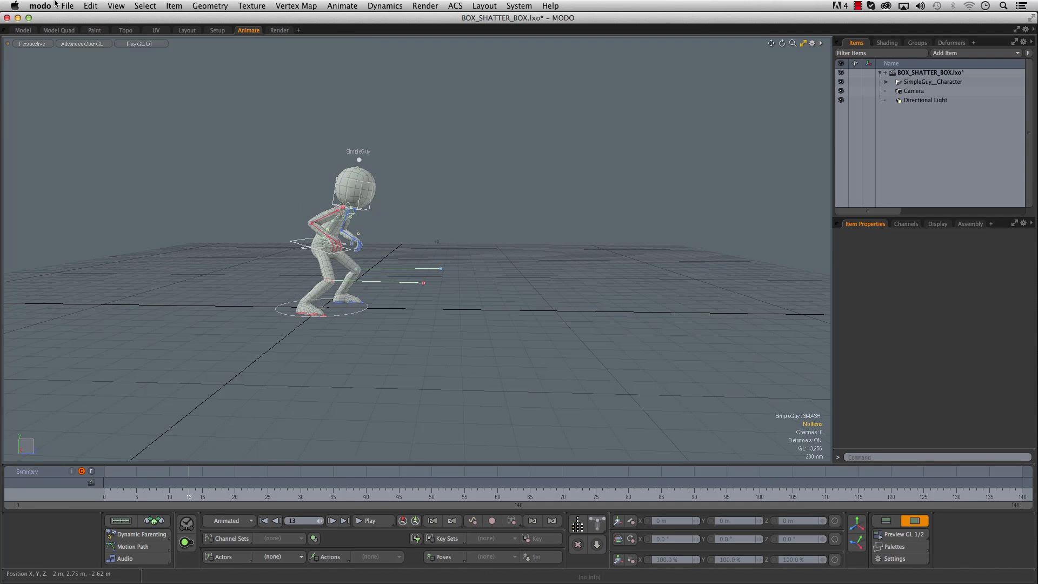
{"action": "left_click", "coordinate": [65, 5]}
{"action": "left_click", "coordinate": [79, 50]}
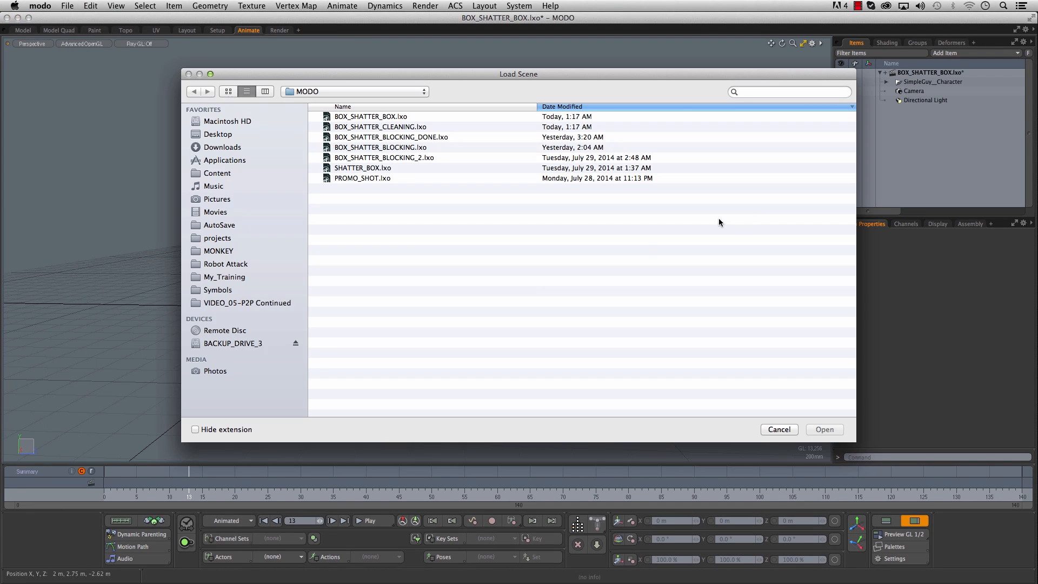
{"action": "left_click", "coordinate": [379, 168]}
{"action": "left_click", "coordinate": [822, 430]}
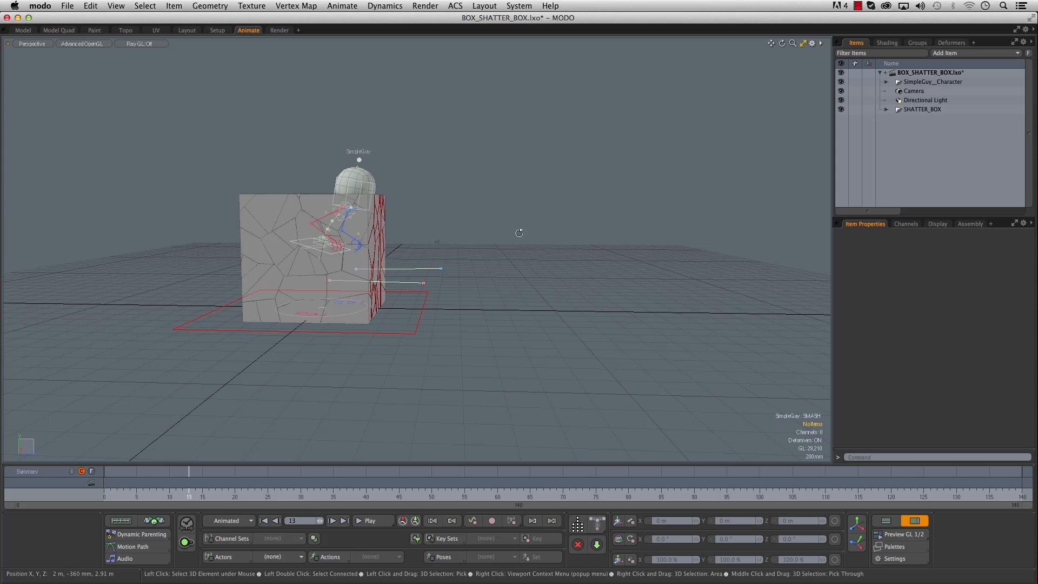
{"action": "left_click_drag", "start_coordinate": [460, 205], "coordinate": [408, 208], "text": "alt"}
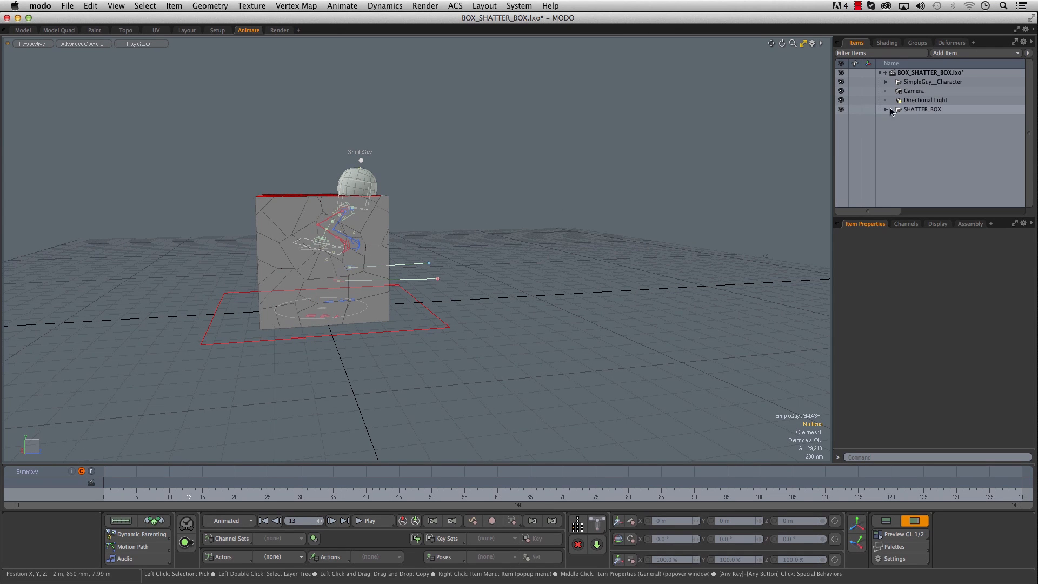
- Select the CTL_SHATTER_BOX control and move the box along Z to 4.45 m, away from the character
{"action": "left_click", "coordinate": [420, 327]}
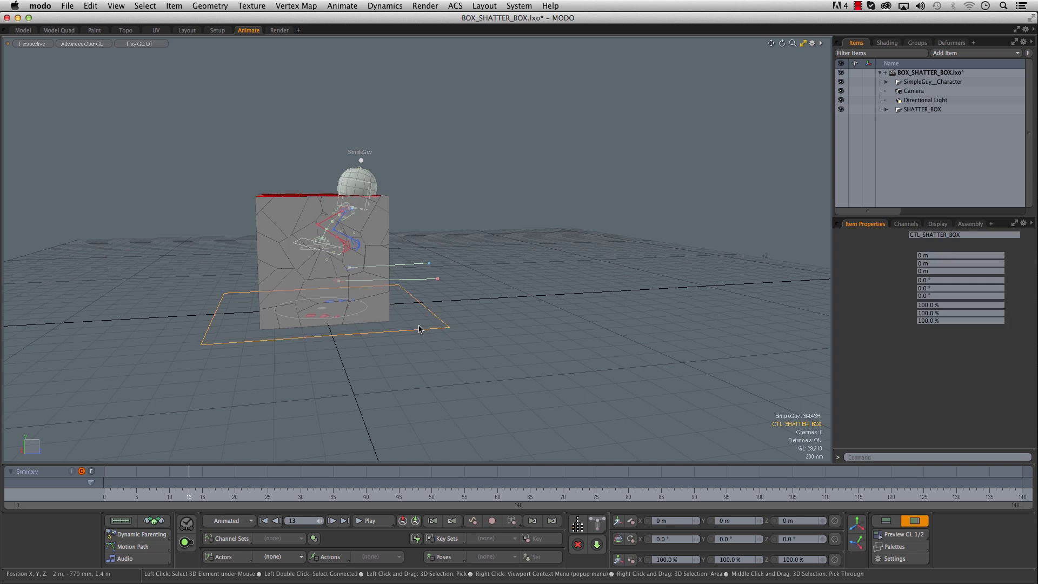
{"action": "key", "text": "w"}
{"action": "left_click_drag", "start_coordinate": [386, 306], "coordinate": [777, 281]}
{"action": "left_click_drag", "start_coordinate": [583, 277], "coordinate": [384, 270], "text": "alt"}
{"action": "scroll", "coordinate": [453, 291], "scroll_direction": "down", "scroll_amount": 4}
{"action": "left_click_drag", "start_coordinate": [201, 486], "coordinate": [287, 486]}
{"action": "left_click_drag", "start_coordinate": [409, 307], "coordinate": [384, 324], "text": "alt+shift"}
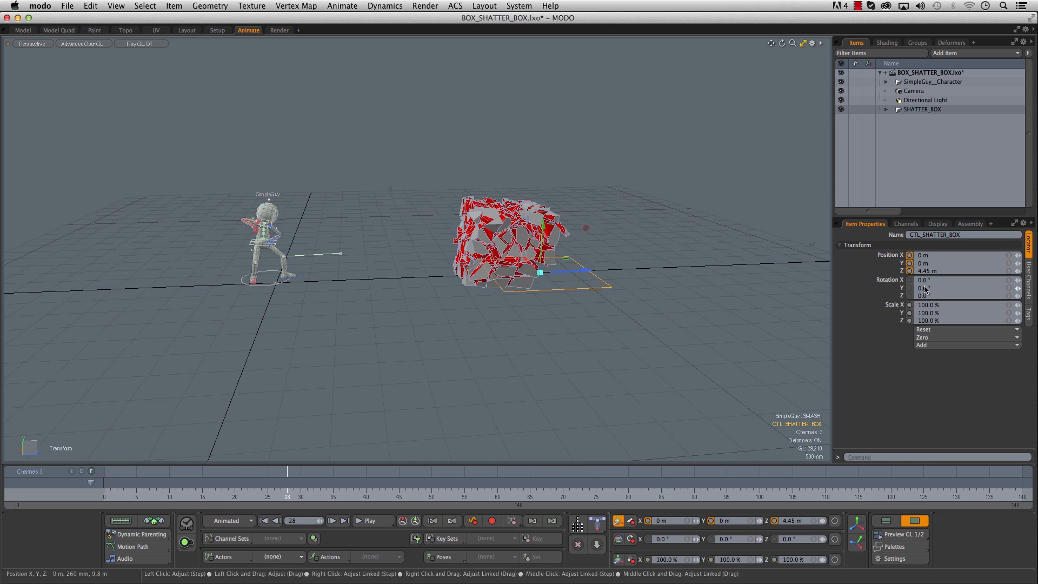
- Set the box control's Y rotation to 180° to turn the shatter direction around
{"action": "type", "text": "180"}
{"action": "key", "text": "Return"}
- Scrub the timeline from several angles to compare the shatter's timing with the character's smash
{"action": "left_click", "coordinate": [248, 486]}
{"action": "mouse_move", "coordinate": [247, 487]}
{"action": "left_mouse_down"}
{"action": "mouse_move", "coordinate": [360, 487]}
{"action": "mouse_move", "coordinate": [248, 486]}
{"action": "left_mouse_up"}
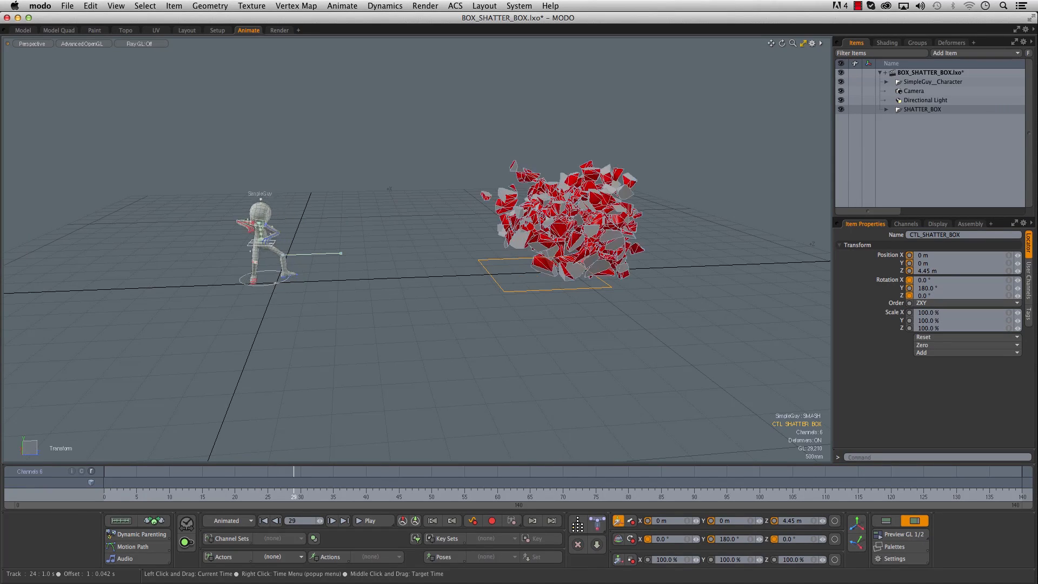
{"action": "left_click_drag", "start_coordinate": [301, 486], "coordinate": [379, 486]}
{"action": "left_click_drag", "start_coordinate": [256, 497], "coordinate": [353, 498]}
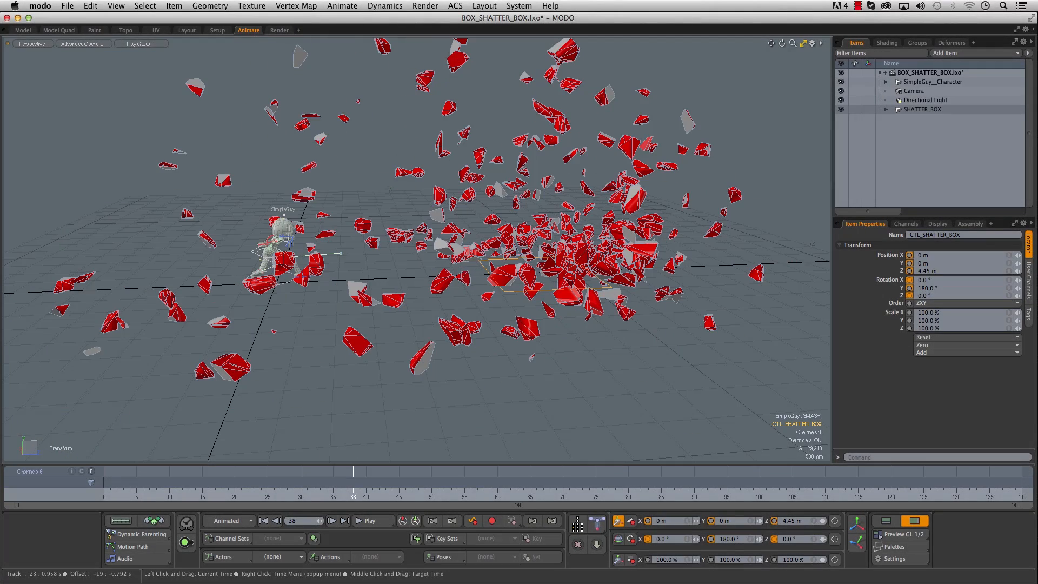
{"action": "left_click_drag", "start_coordinate": [363, 386], "coordinate": [340, 311], "text": "alt"}
{"action": "left_click_drag", "start_coordinate": [275, 484], "coordinate": [379, 484]}
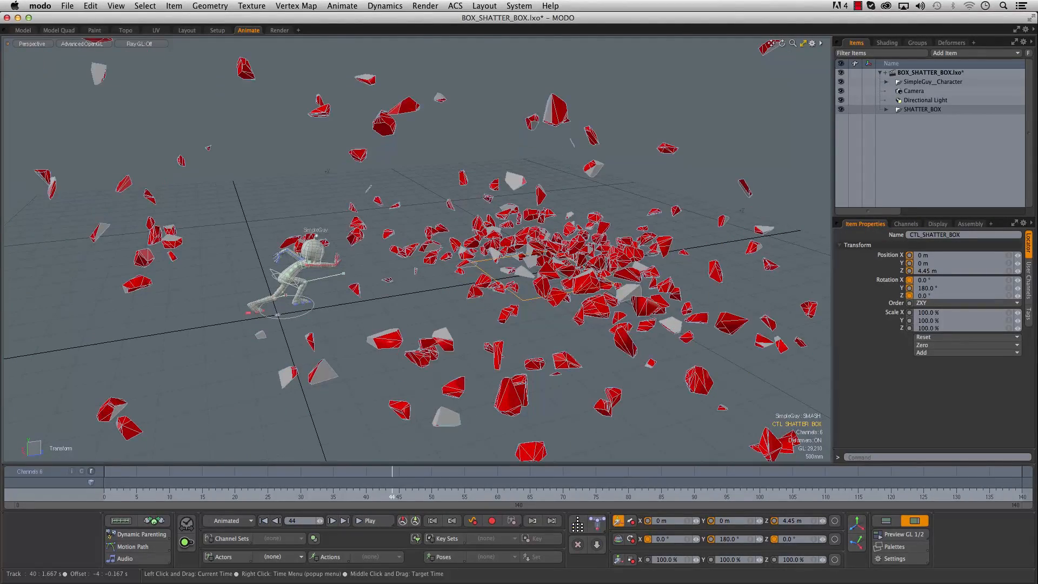
{"action": "left_click_drag", "start_coordinate": [361, 489], "coordinate": [392, 489]}
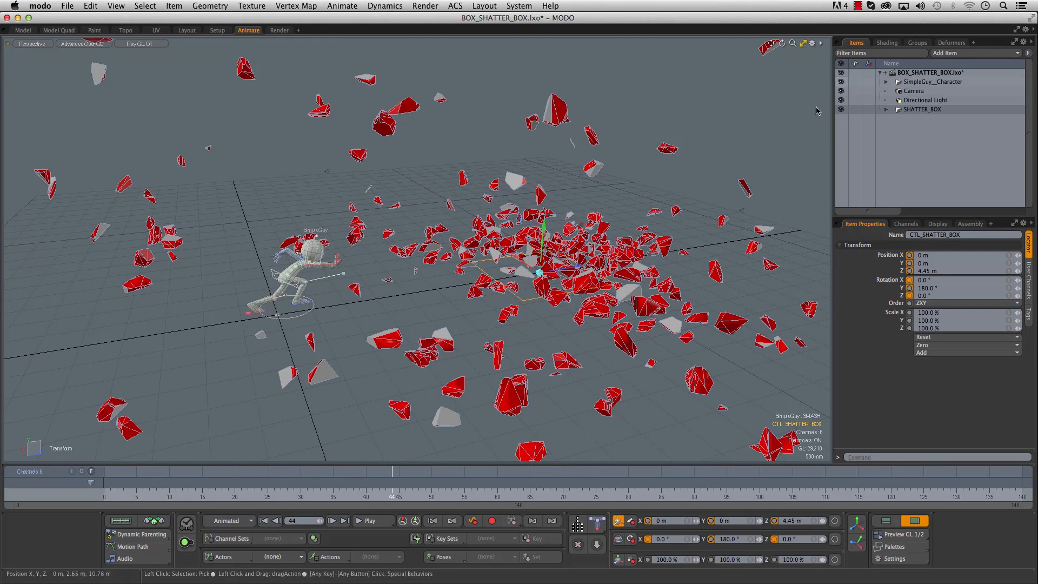
- Hide the SimpleGuy__Character group, switch the viewport to Shaded and frame all the scattered pieces
{"action": "left_click", "coordinate": [841, 81]}
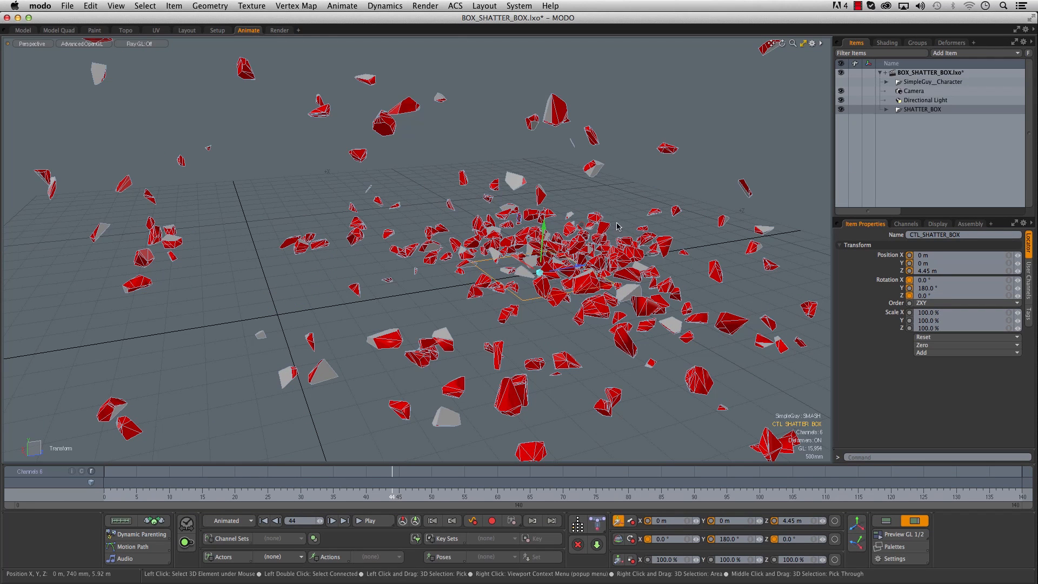
{"action": "left_click", "coordinate": [85, 45]}
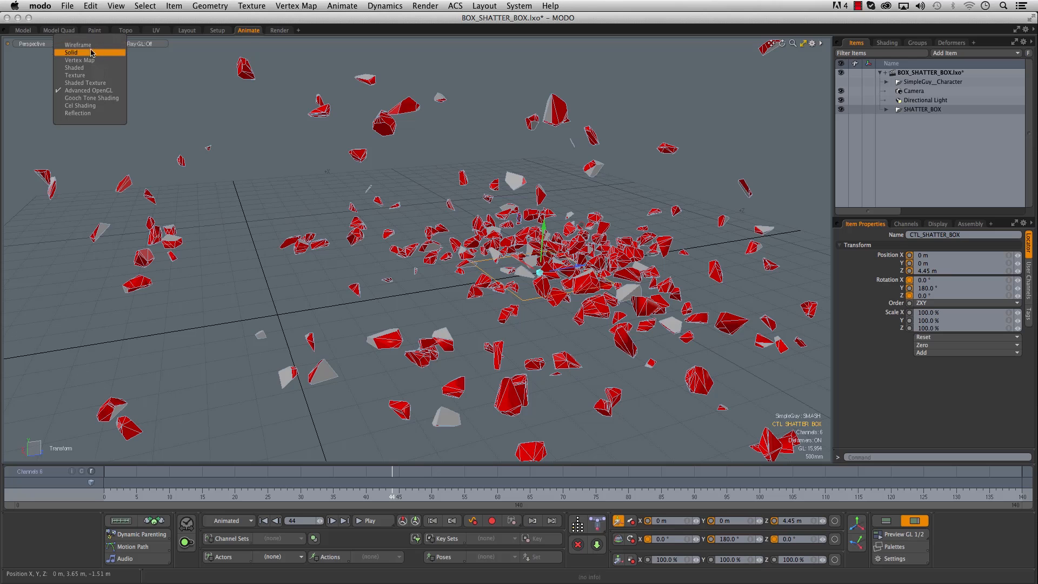
{"action": "left_click", "coordinate": [91, 67]}
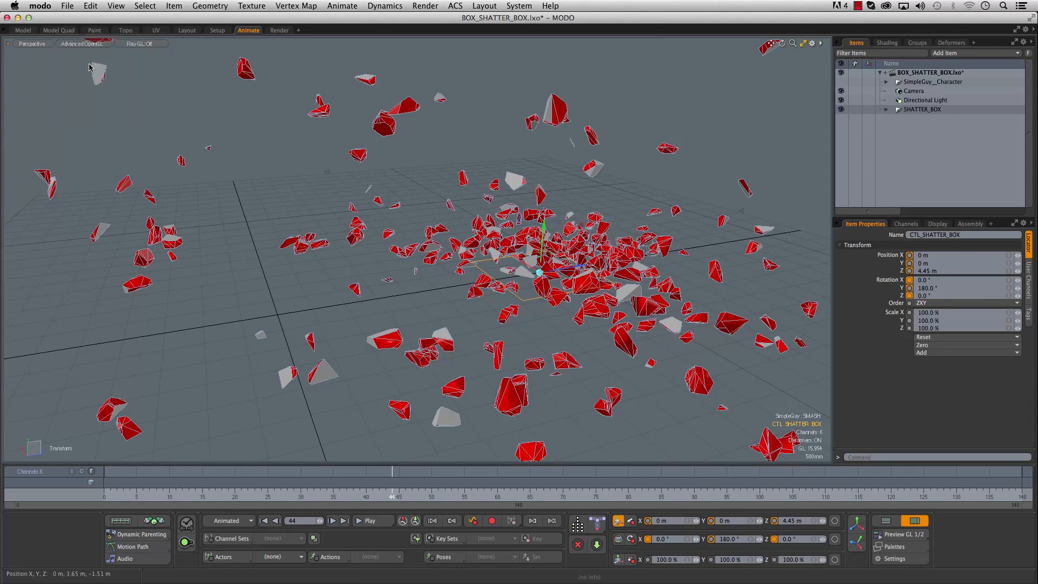
{"action": "left_click_drag", "start_coordinate": [453, 293], "coordinate": [382, 295], "text": "alt"}
{"action": "right_click_drag", "start_coordinate": [382, 296], "coordinate": [332, 284], "text": "alt"}
{"action": "middle_click_drag", "start_coordinate": [331, 285], "coordinate": [375, 285], "text": "alt"}
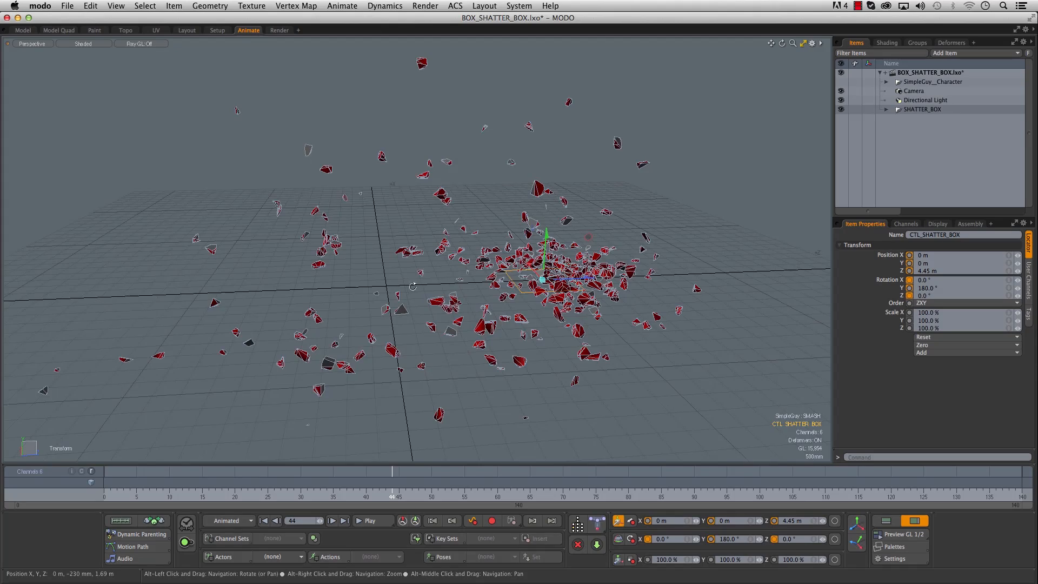
{"action": "right_click_drag", "start_coordinate": [374, 285], "coordinate": [386, 289], "text": "alt"}
{"action": "left_click_drag", "start_coordinate": [385, 289], "coordinate": [393, 278], "text": "alt"}
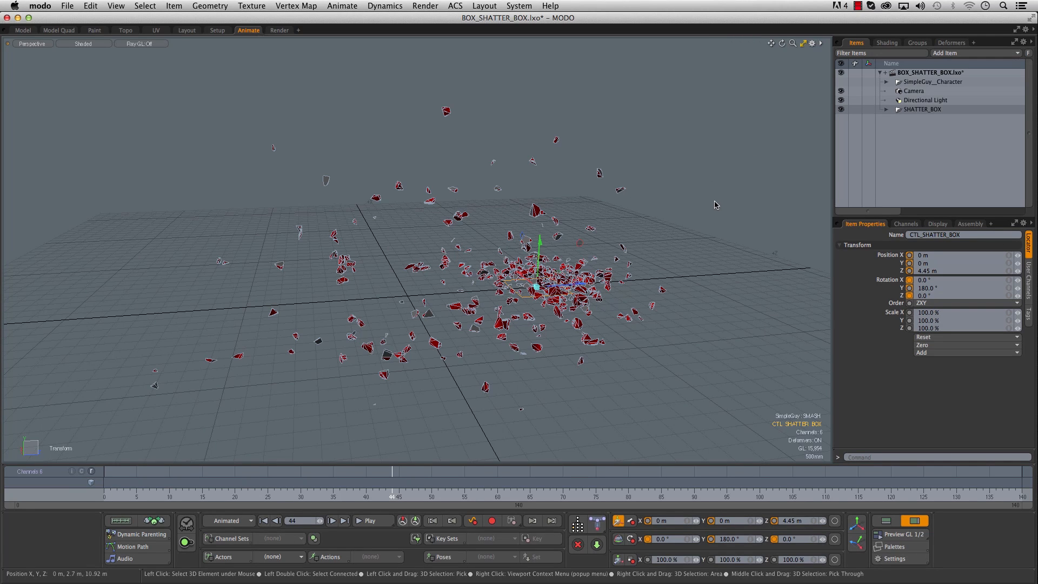
- Expand the SHATTER_BOX hierarchy and select all the shard meshes inside its Group Locator
{"action": "left_click", "coordinate": [886, 110]}
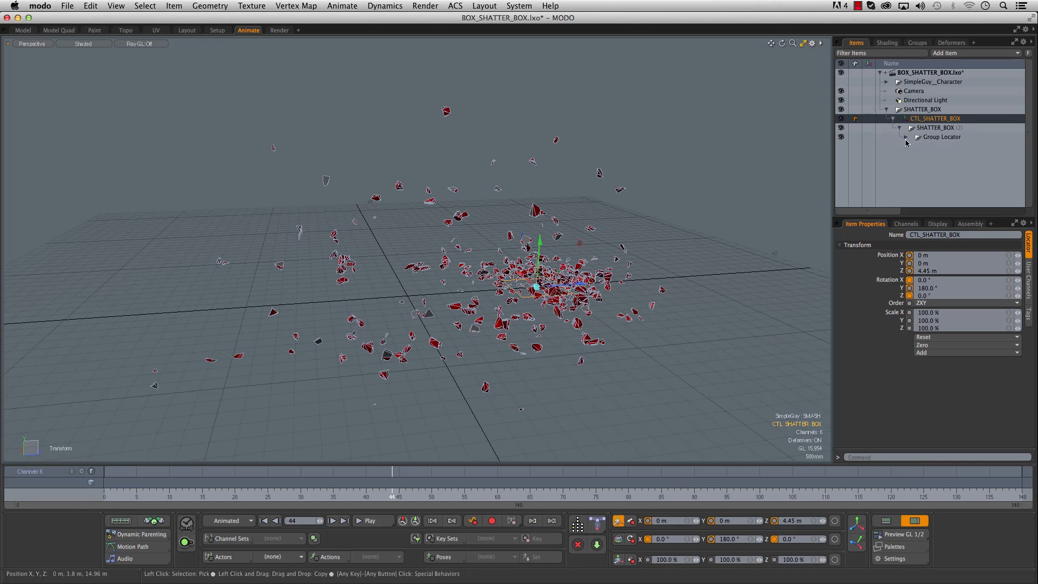
{"action": "left_click", "coordinate": [899, 127]}
{"action": "scroll", "coordinate": [943, 145], "scroll_direction": "down", "scroll_amount": 3}
{"action": "left_click", "coordinate": [938, 83]}
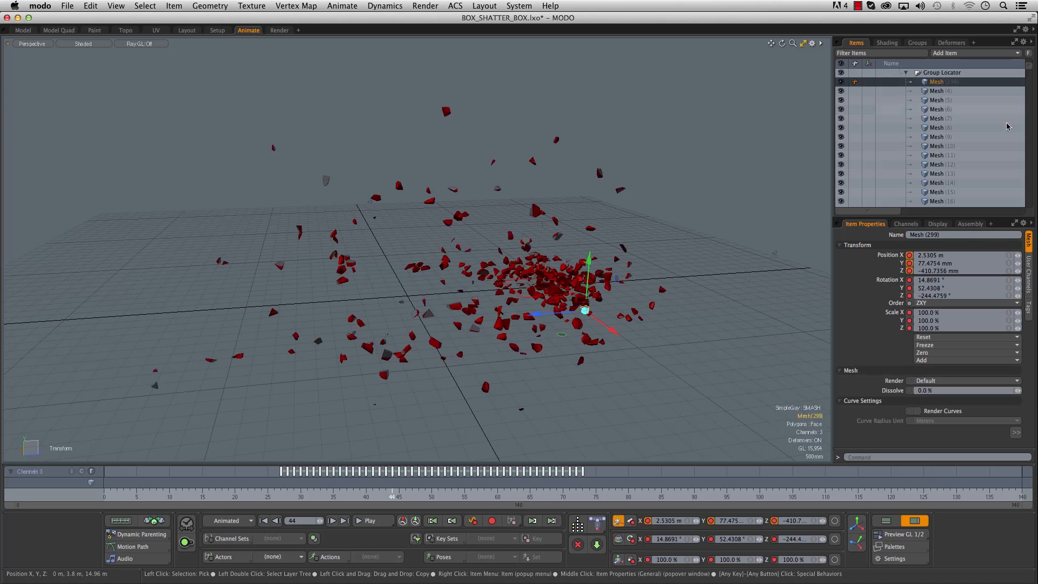
{"action": "left_click_drag", "start_coordinate": [1029, 66], "coordinate": [1030, 74]}
{"action": "left_click_drag", "start_coordinate": [1026, 202], "coordinate": [1027, 206]}
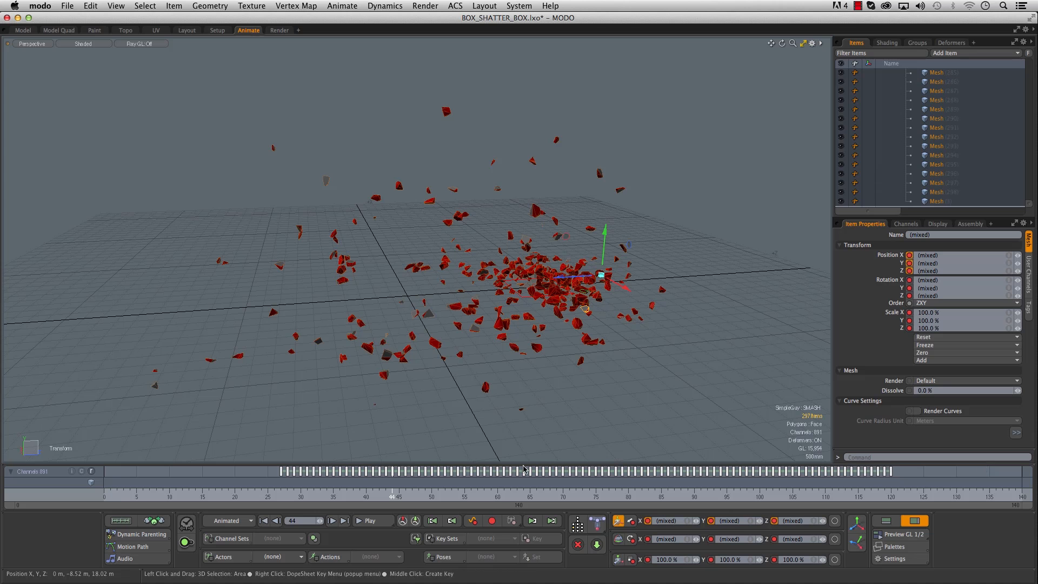
- Select all the shards' keys in the Graph Editor and shift them forward 17 frames to start at frame 44
{"action": "left_click", "coordinate": [885, 521]}
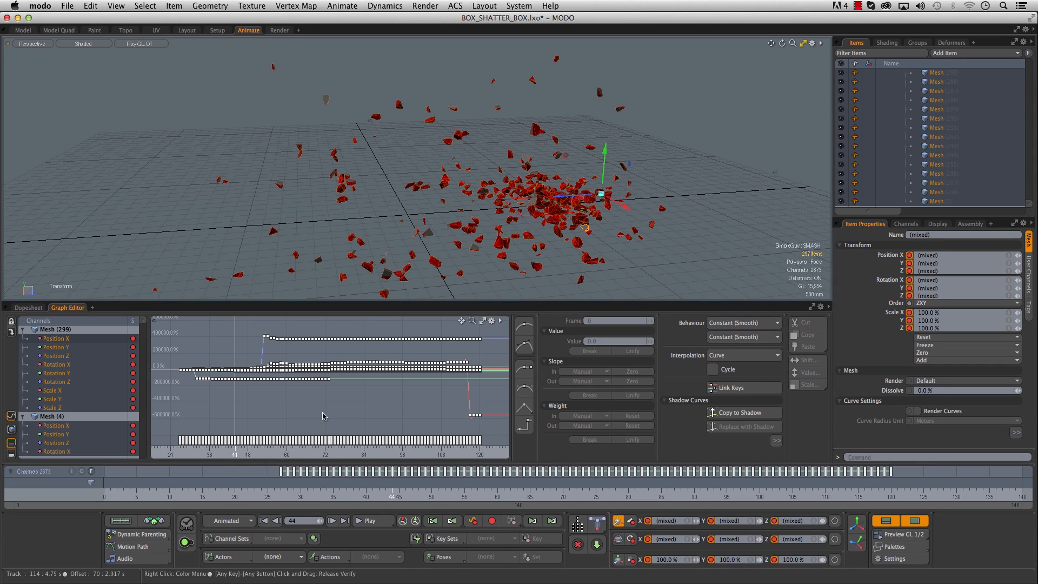
{"action": "right_click_drag", "start_coordinate": [316, 417], "coordinate": [281, 414], "text": "alt"}
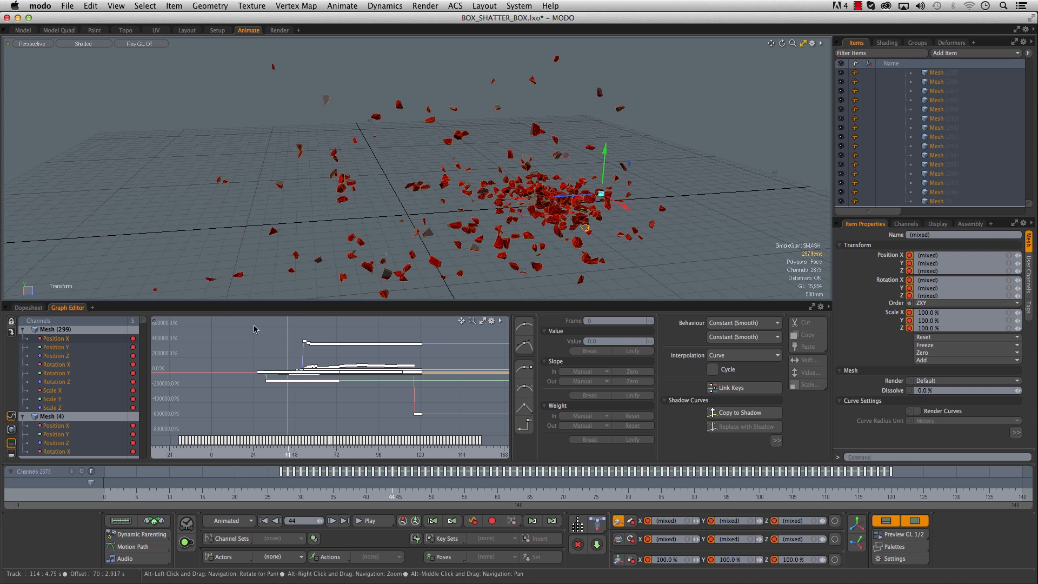
{"action": "left_click_drag", "start_coordinate": [242, 322], "coordinate": [449, 426]}
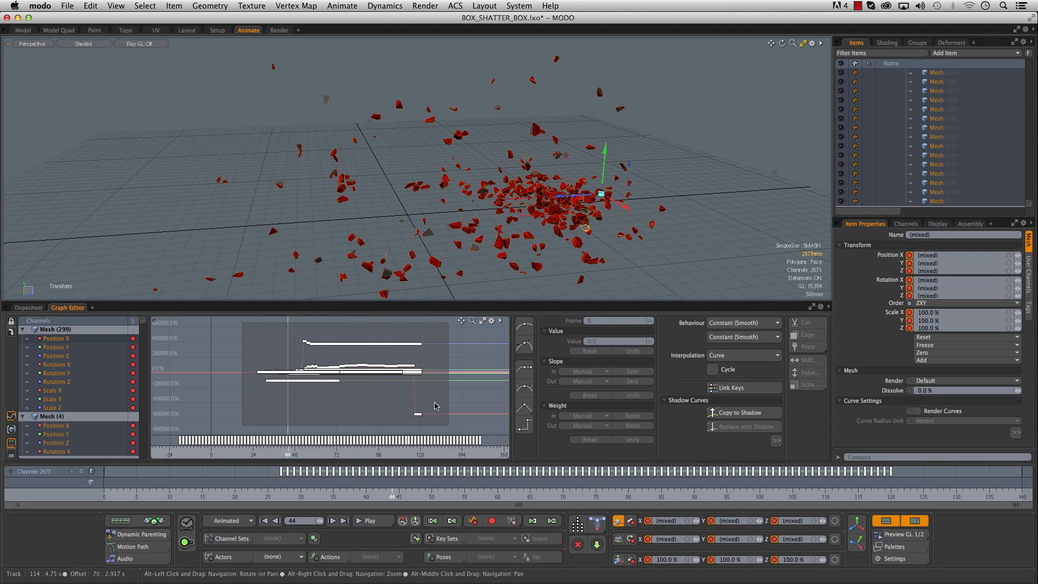
{"action": "left_click_drag", "start_coordinate": [434, 407], "coordinate": [434, 407]}
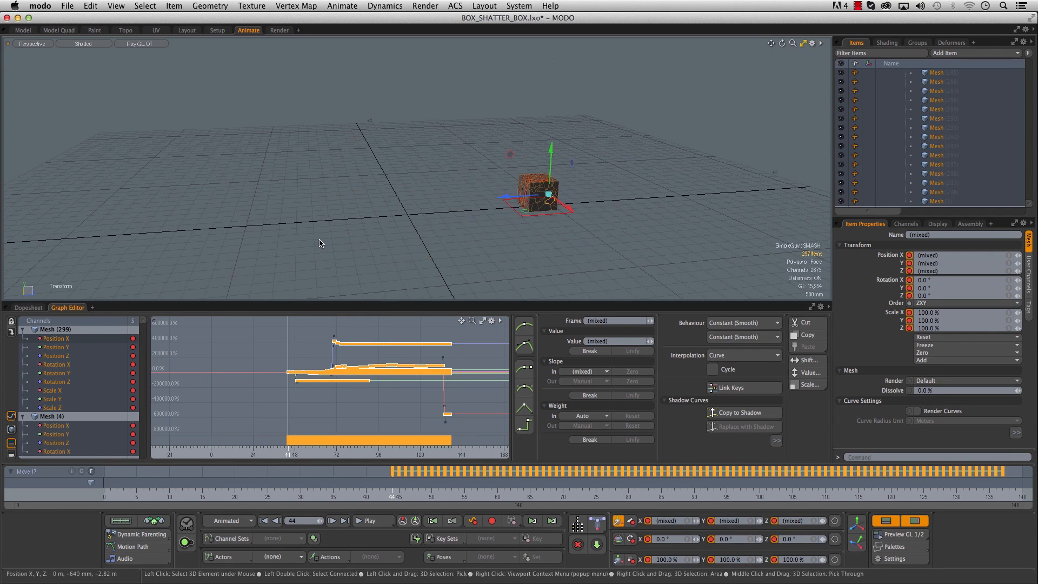
- Deselect the shards, restore Advanced OpenGL shading and show the character again, then scrub through the retimed shatter to frame 0
{"action": "left_click", "coordinate": [905, 136]}
{"action": "key", "text": "space"}
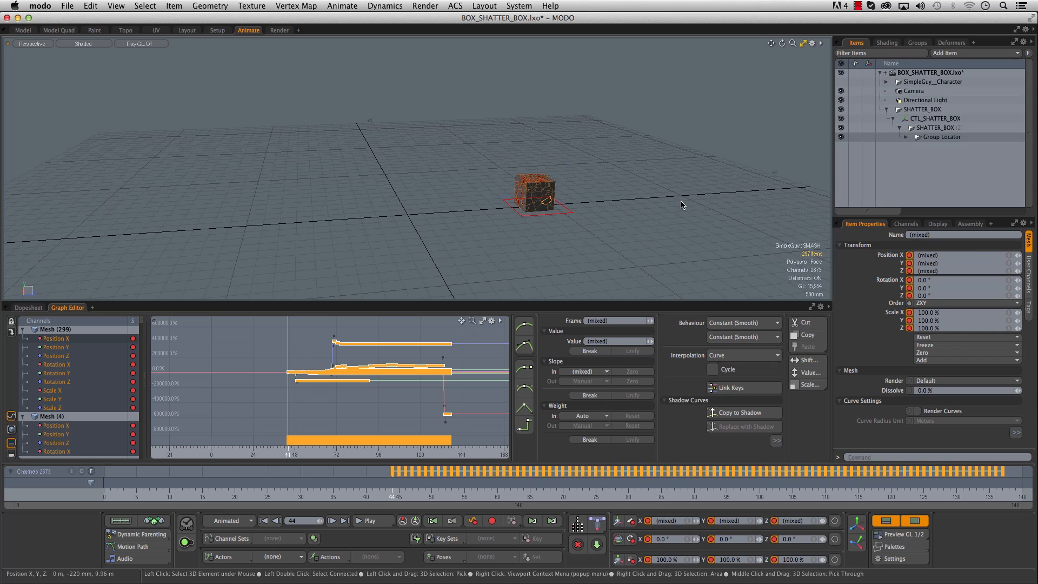
{"action": "left_click", "coordinate": [663, 209]}
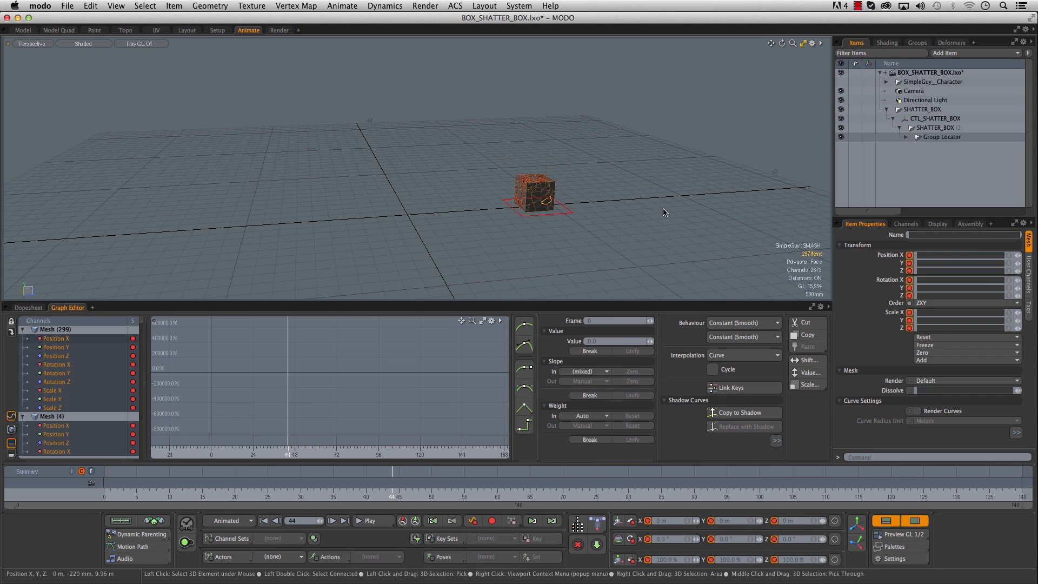
{"action": "left_click", "coordinate": [100, 45]}
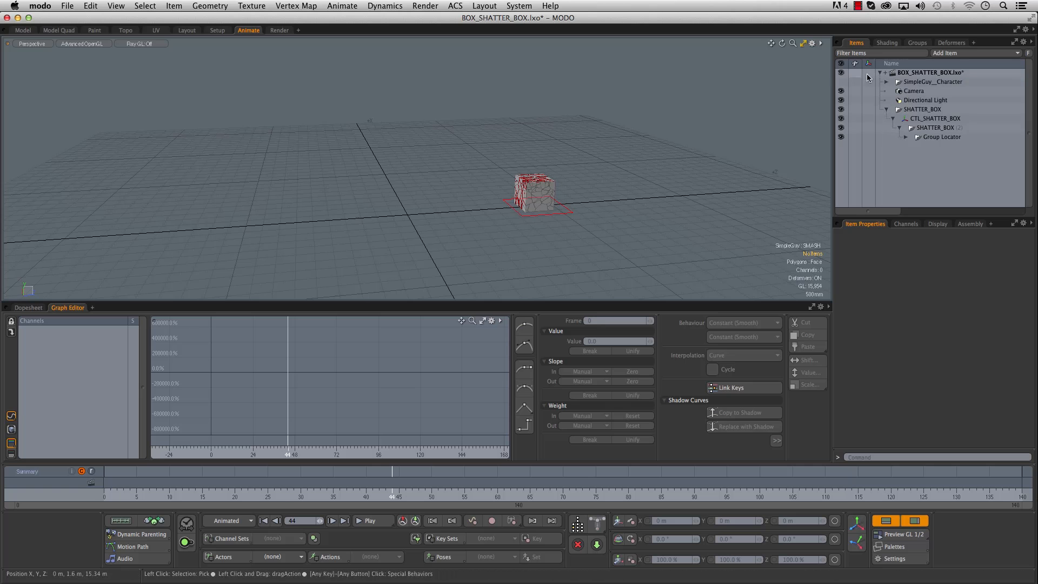
{"action": "left_click", "coordinate": [841, 82]}
{"action": "left_click", "coordinate": [156, 493]}
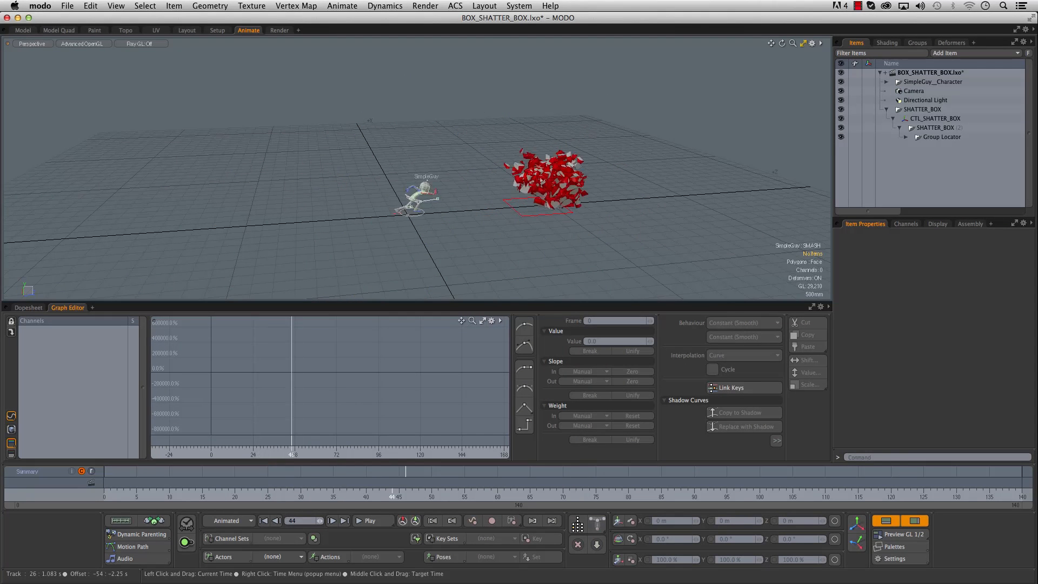
{"action": "left_click_drag", "start_coordinate": [478, 487], "coordinate": [105, 487]}
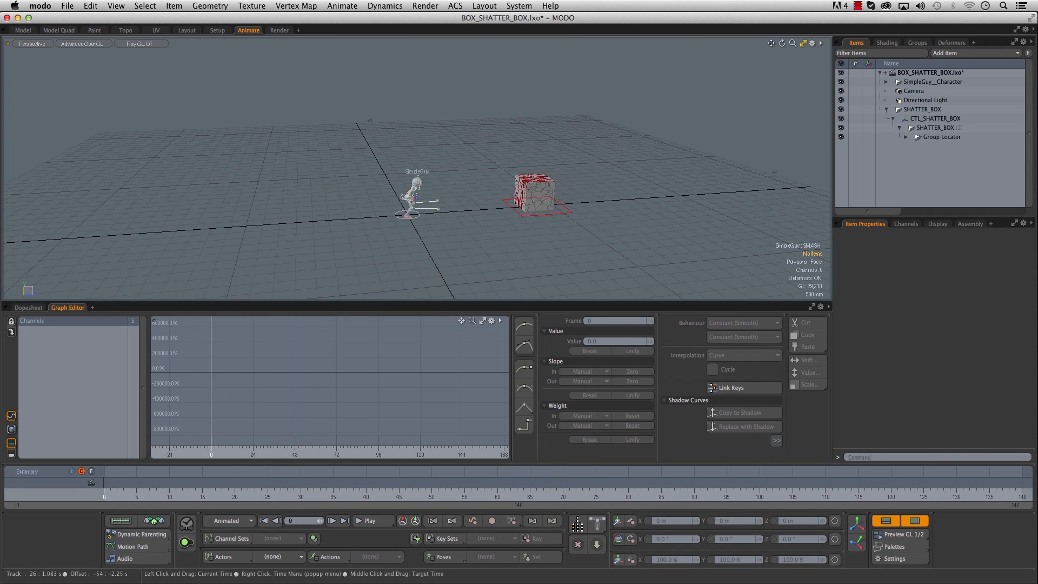
- At frame 45, move the CTL_SHATTER_BOX control along Z to 7.95 m, key its position and play back the shatter
{"action": "left_click", "coordinate": [522, 210]}
{"action": "right_click_drag", "start_coordinate": [531, 230], "coordinate": [543, 236], "text": "alt"}
{"action": "key", "text": "w"}
{"action": "middle_click_drag", "start_coordinate": [544, 236], "coordinate": [523, 260], "text": "alt"}
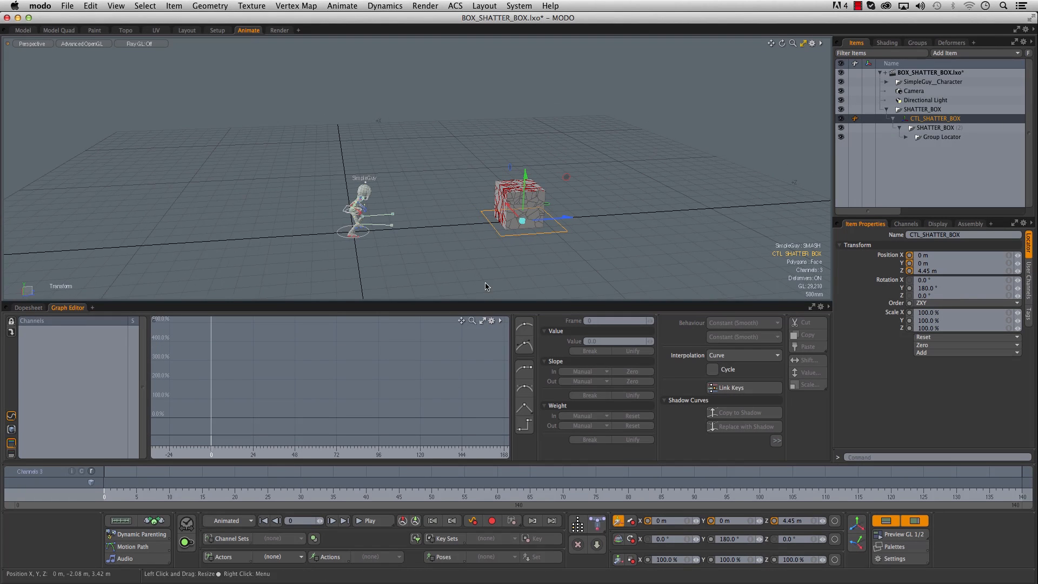
{"action": "left_click_drag", "start_coordinate": [195, 486], "coordinate": [399, 486]}
{"action": "left_click_drag", "start_coordinate": [571, 219], "coordinate": [691, 211]}
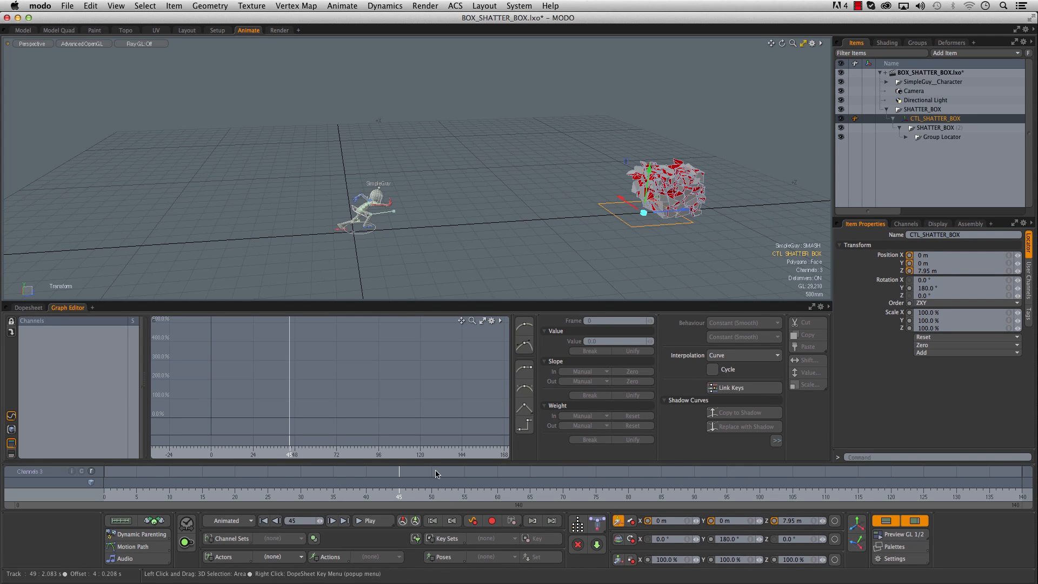
{"action": "key", "text": "space"}
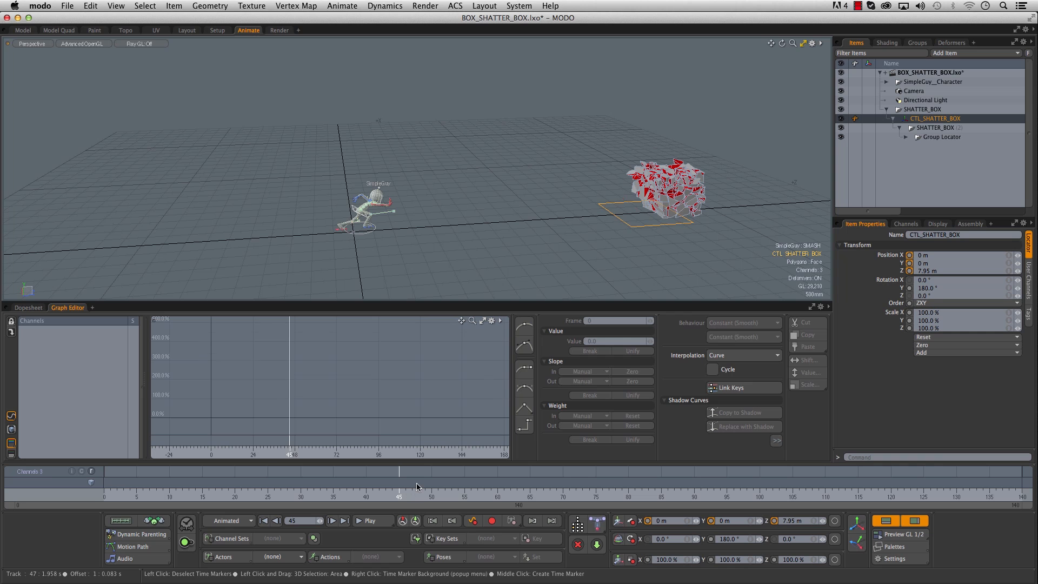
{"action": "key", "text": "s"}
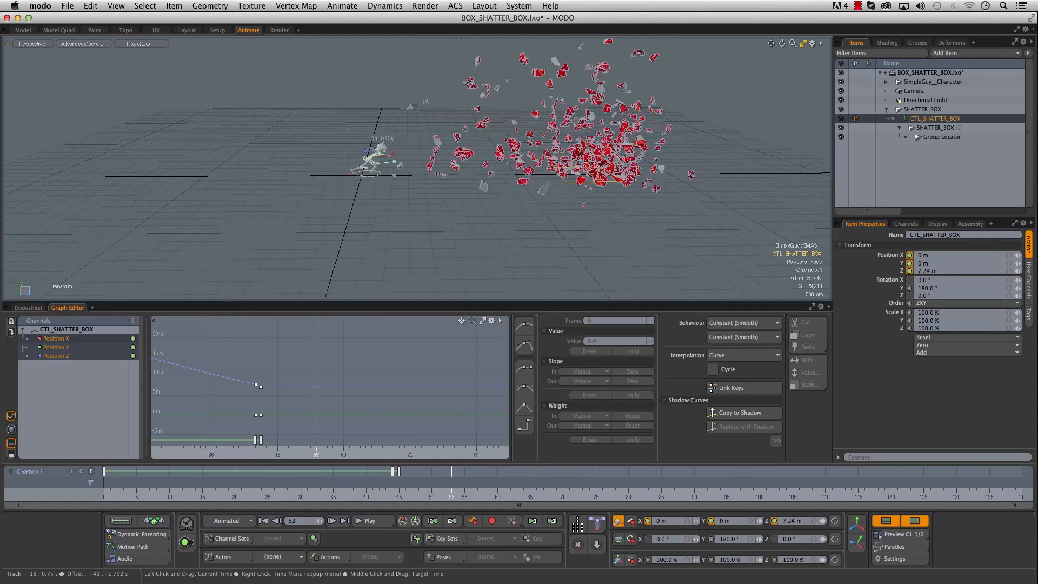
{"action": "key", "text": "Escape"}
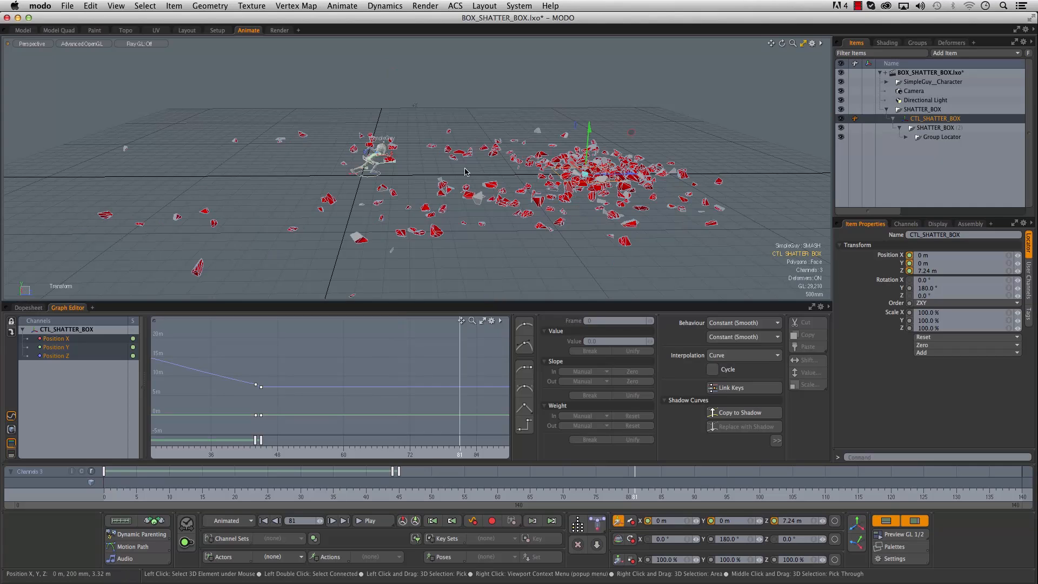
{"action": "left_click_drag", "start_coordinate": [402, 170], "coordinate": [486, 204], "text": "alt"}
- In the Model layout, add a new mesh and draw a 12-sided vertical cylinder about 1.315 m tall beside the character
{"action": "left_click", "coordinate": [20, 30]}
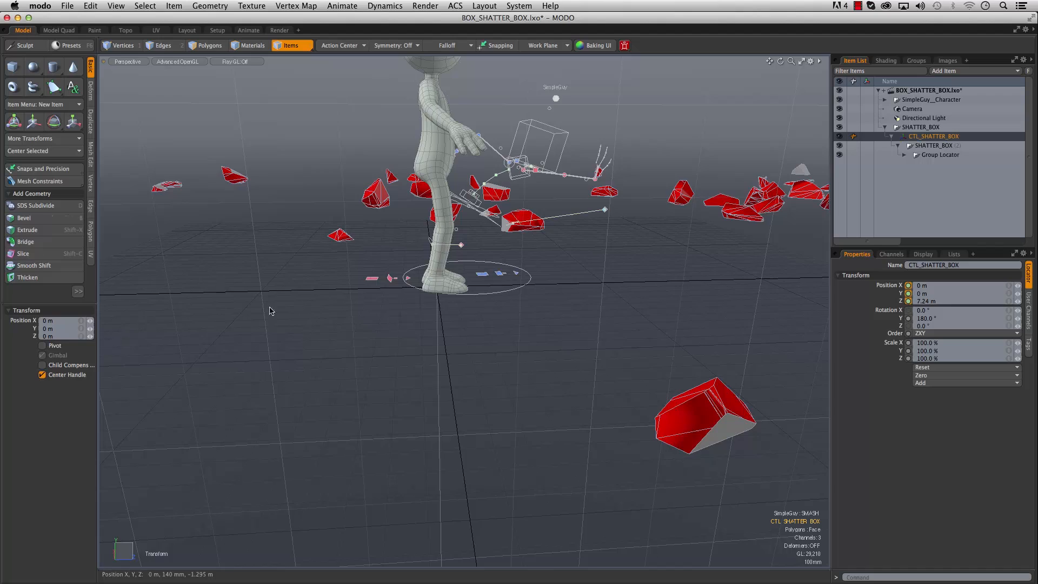
{"action": "left_click_drag", "start_coordinate": [270, 310], "coordinate": [273, 356], "text": "alt"}
{"action": "left_click", "coordinate": [300, 371]}
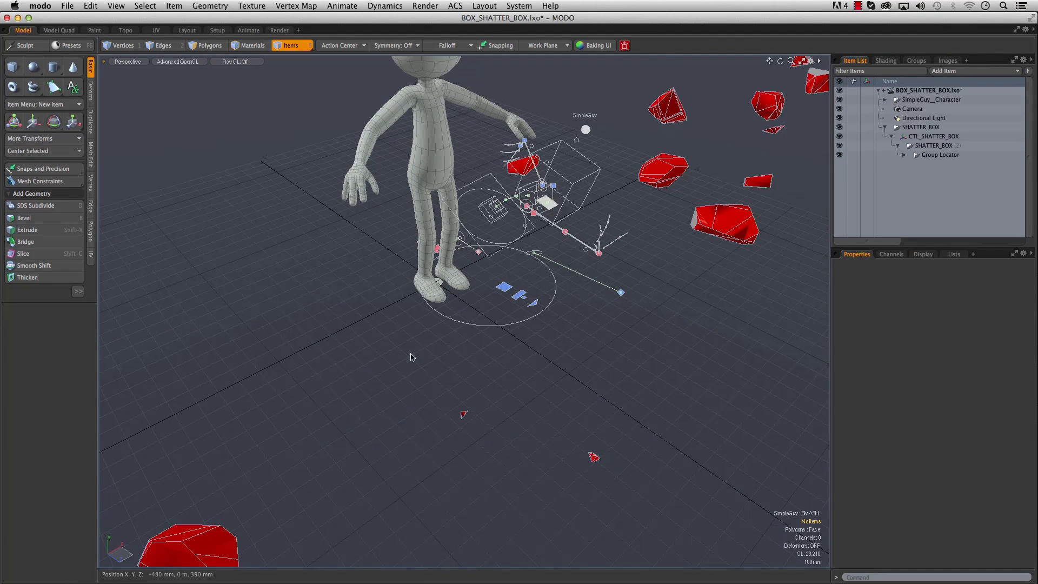
{"action": "key", "text": "n"}
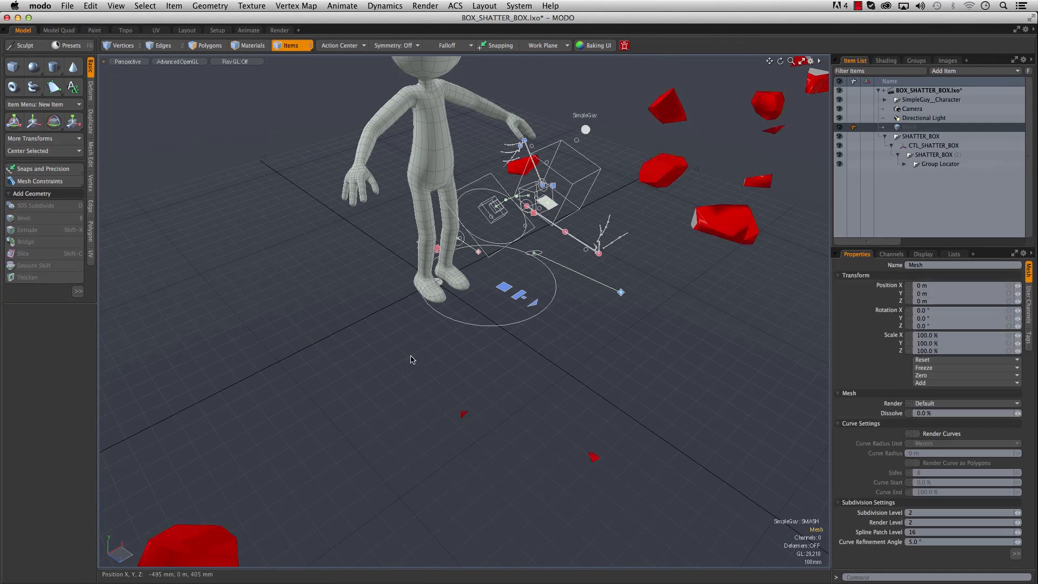
{"action": "left_click", "coordinate": [58, 67]}
{"action": "left_click_drag", "start_coordinate": [323, 404], "coordinate": [260, 130]}
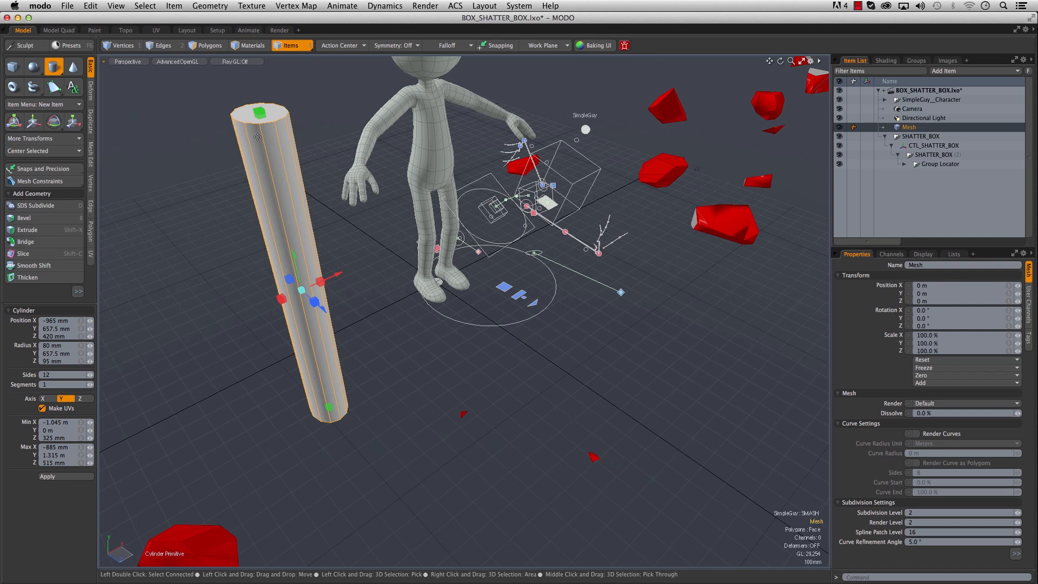
- Finish the cylinder primitive, select its mesh item and move its center to the bottom of its bounding box
{"action": "key", "text": "space"}
{"action": "left_click", "coordinate": [269, 404]}
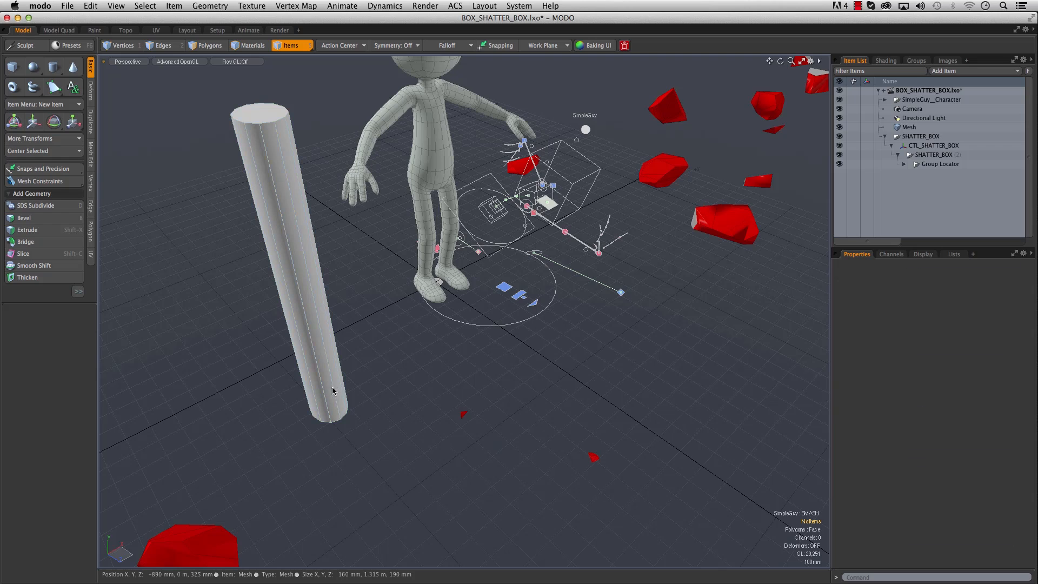
{"action": "left_click", "coordinate": [333, 390]}
{"action": "mouse_move", "coordinate": [359, 373]}
{"action": "left_mouse_down", "text": "alt"}
{"action": "mouse_move", "coordinate": [432, 301]}
{"action": "mouse_move", "coordinate": [368, 336]}
{"action": "mouse_move", "coordinate": [367, 391]}
{"action": "left_mouse_up", "text": "alt"}
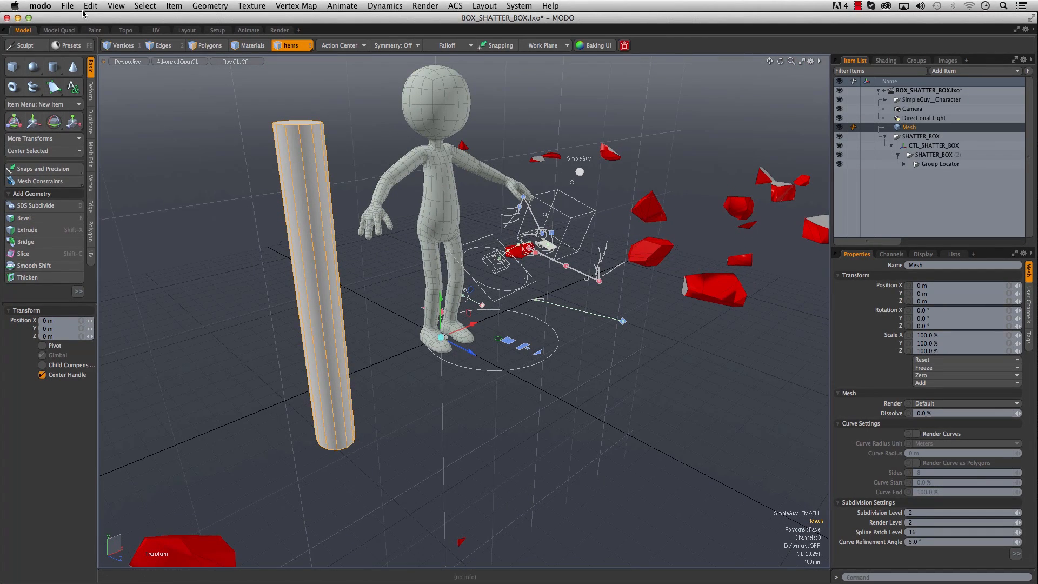
{"action": "left_click", "coordinate": [87, 7]}
{"action": "mouse_move", "coordinate": [125, 229]}
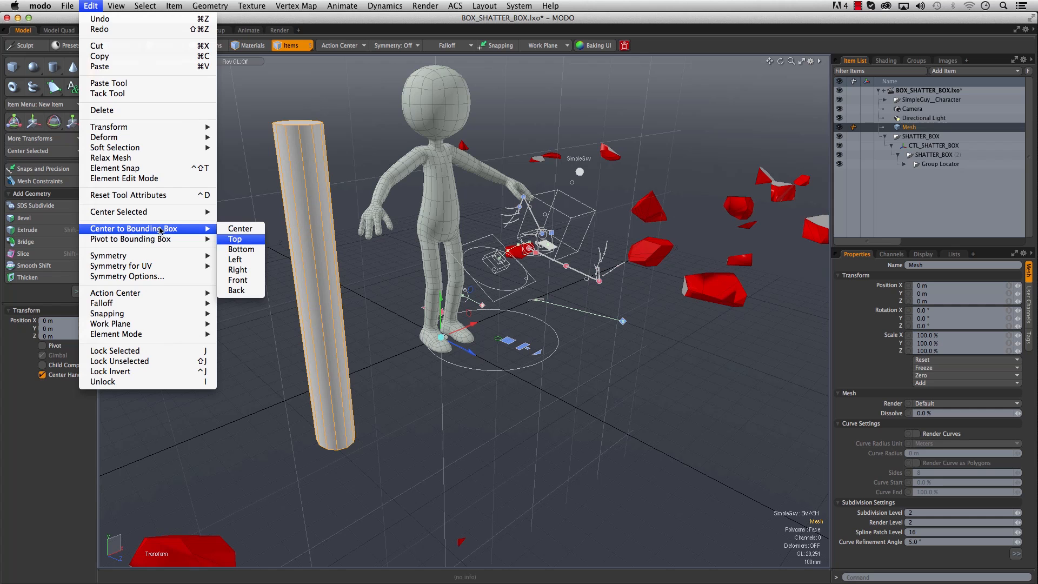
{"action": "left_click", "coordinate": [241, 249]}
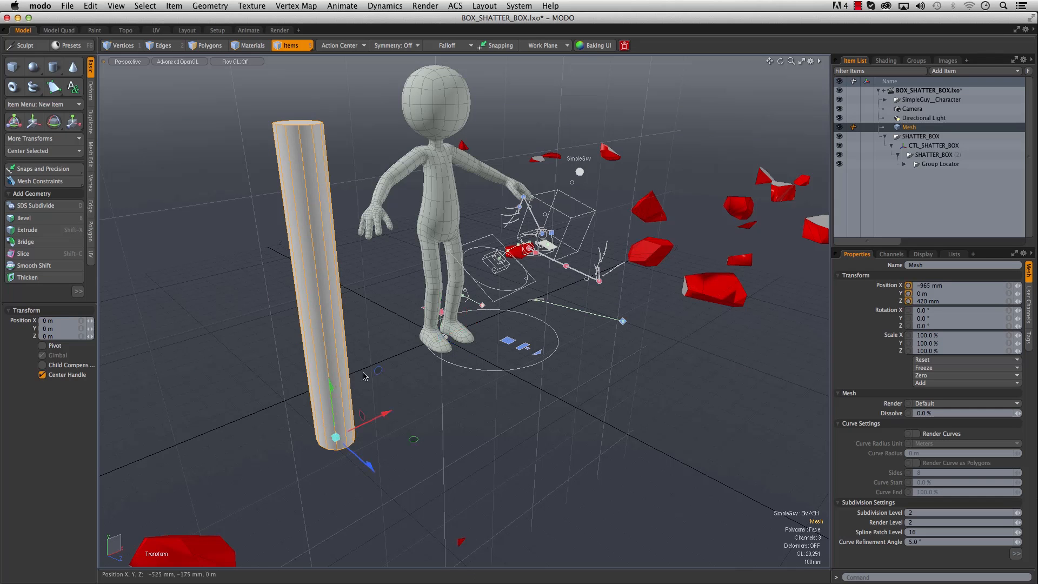
- Scale the cylinder uniformly to 22.5% and rotate it 90° about X so it lies horizontally
{"action": "key", "text": "r"}
{"action": "left_click_drag", "start_coordinate": [336, 437], "coordinate": [296, 437]}
{"action": "left_click_drag", "start_coordinate": [376, 399], "coordinate": [465, 348], "text": "alt"}
{"action": "key", "text": "e"}
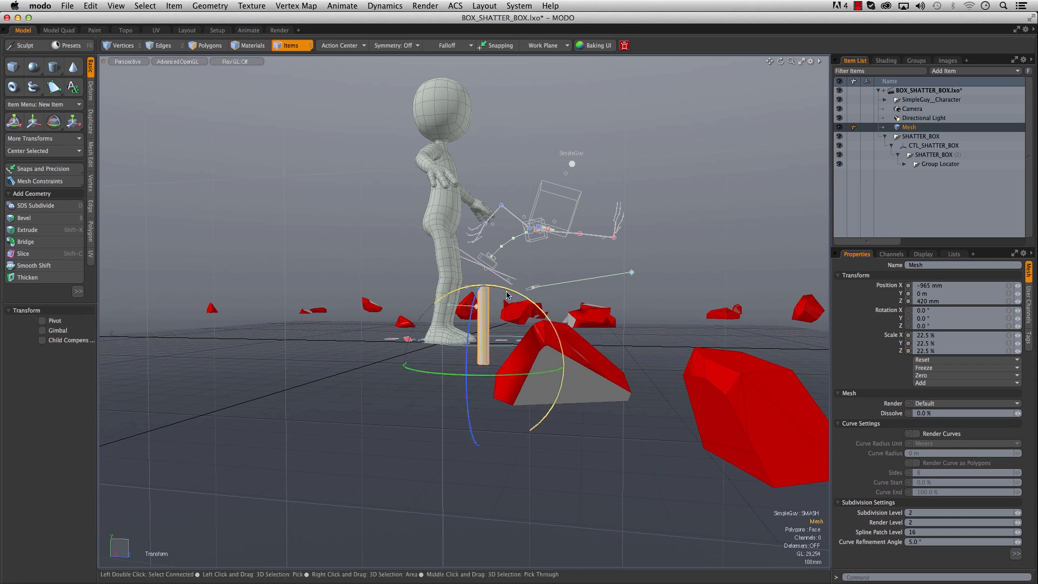
{"action": "left_click_drag", "start_coordinate": [510, 289], "coordinate": [591, 393]}
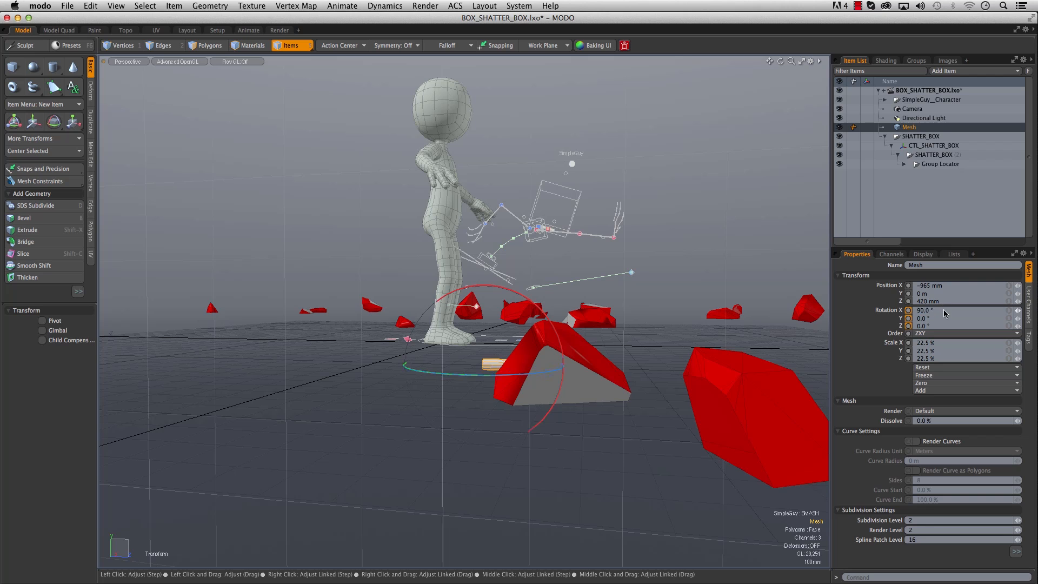
{"action": "left_click_drag", "start_coordinate": [579, 331], "coordinate": [493, 365], "text": "alt"}
{"action": "key", "text": "w"}
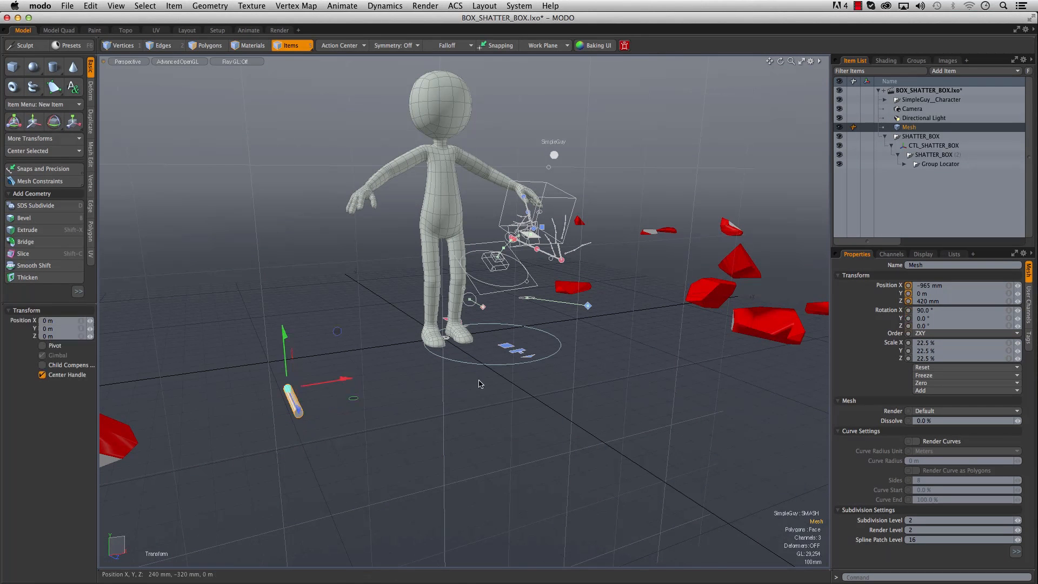
- Zero all of the cylinder's transforms, then place it in front of the character at X 975 mm, Z 430 mm
{"action": "left_click", "coordinate": [934, 367]}
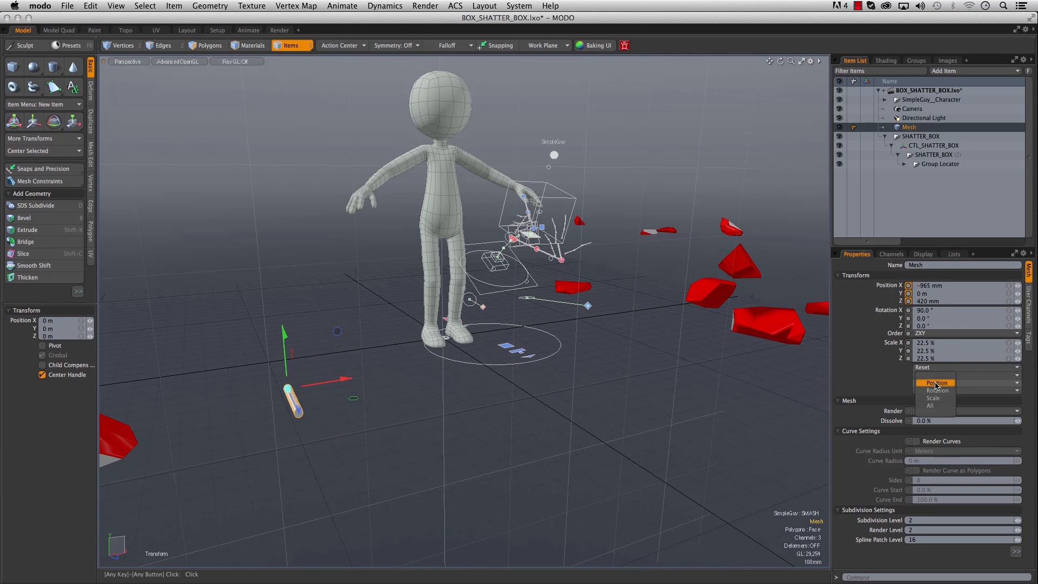
{"action": "left_click", "coordinate": [939, 414]}
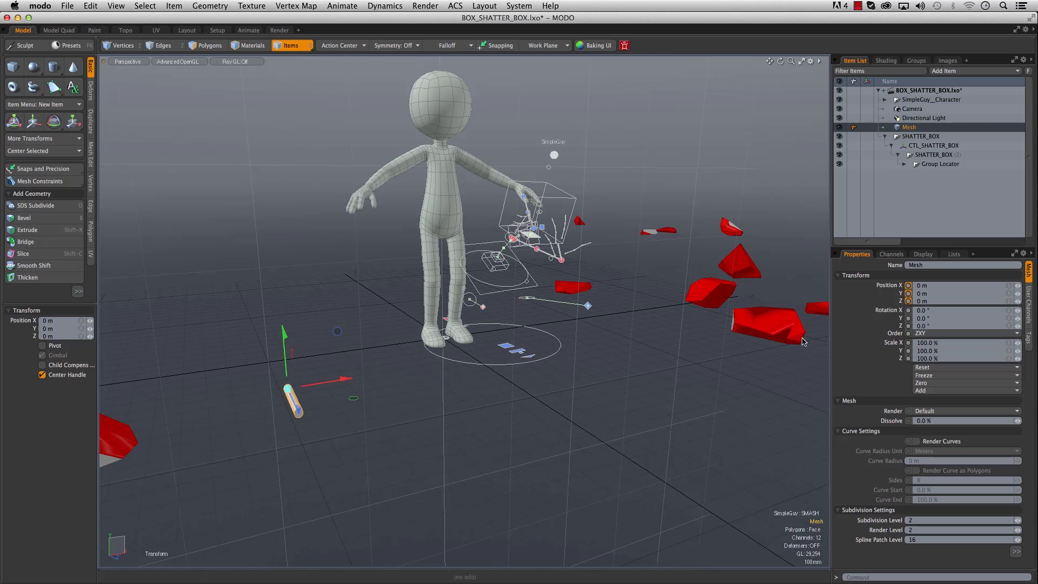
{"action": "left_click_drag", "start_coordinate": [349, 379], "coordinate": [511, 353]}
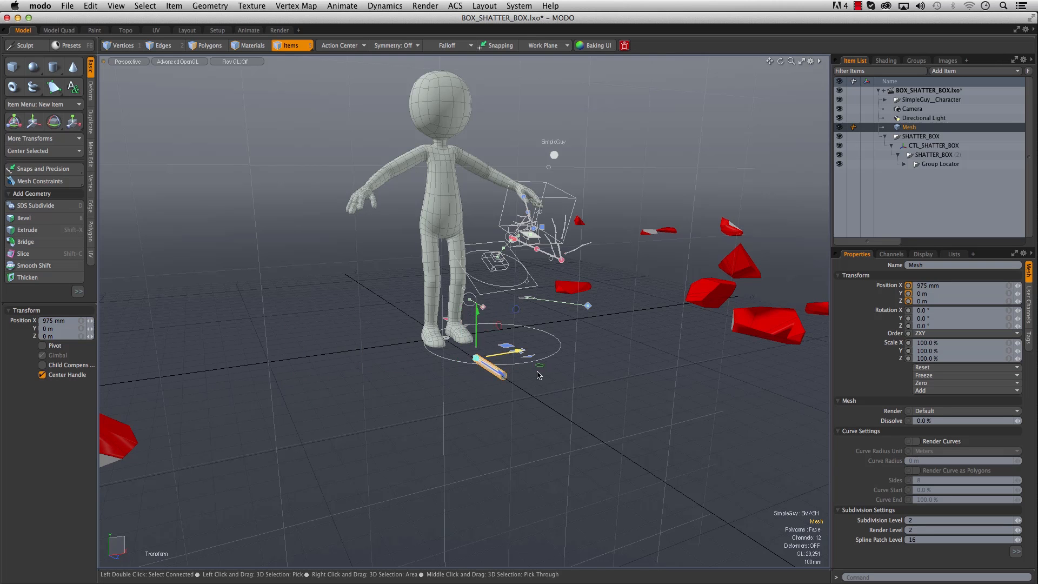
{"action": "left_click_drag", "start_coordinate": [552, 406], "coordinate": [554, 406]}
{"action": "left_click_drag", "start_coordinate": [391, 394], "coordinate": [423, 421], "text": "alt"}
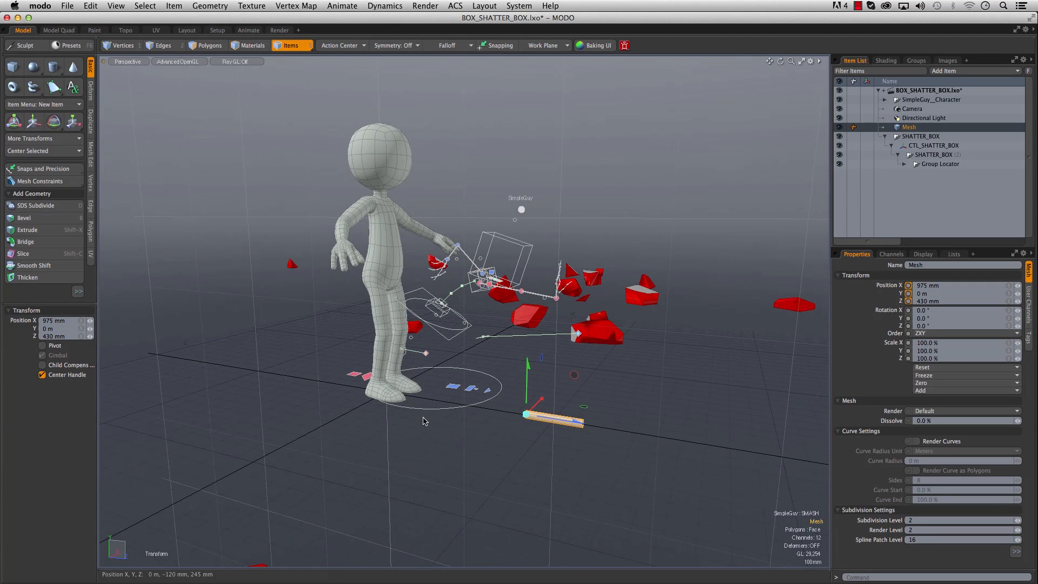
- In the Animate layout, hide the SHATTER_BOX and the Graph Editor, and go to the punch pose at frame 42
{"action": "left_click", "coordinate": [249, 30]}
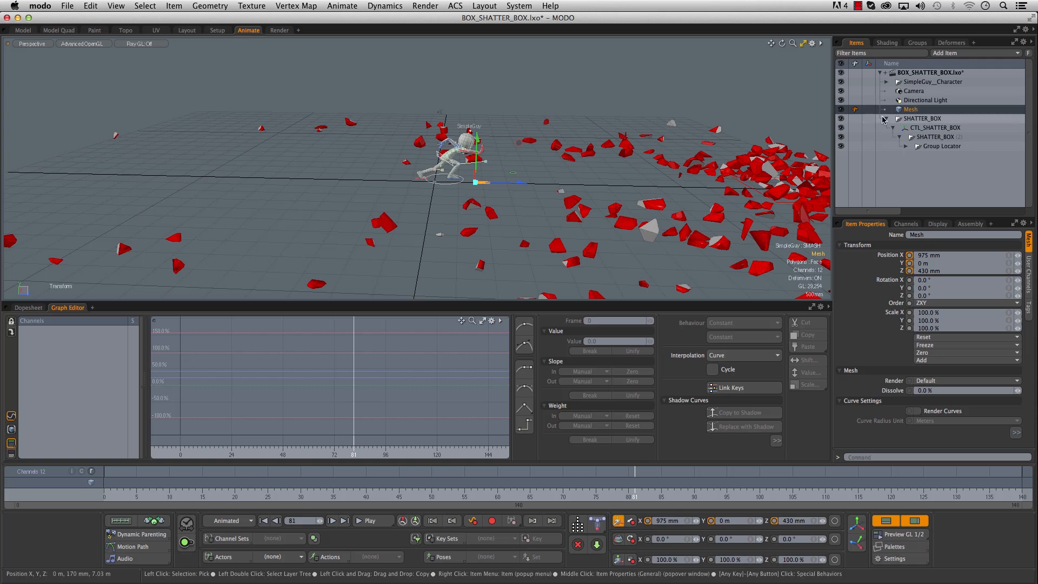
{"action": "left_click", "coordinate": [841, 118]}
{"action": "left_click_drag", "start_coordinate": [476, 209], "coordinate": [395, 261], "text": "alt"}
{"action": "left_click", "coordinate": [885, 520]}
{"action": "left_click_drag", "start_coordinate": [634, 473], "coordinate": [379, 495]}
{"action": "left_click_drag", "start_coordinate": [390, 326], "coordinate": [409, 314], "text": "alt"}
- Scale the cylinder to 56% and move it to the outstretched hand at X 1.0995 m, Y 610 mm, Z 520 mm
{"action": "left_click_drag", "start_coordinate": [332, 361], "coordinate": [334, 189]}
{"action": "key", "text": "r"}
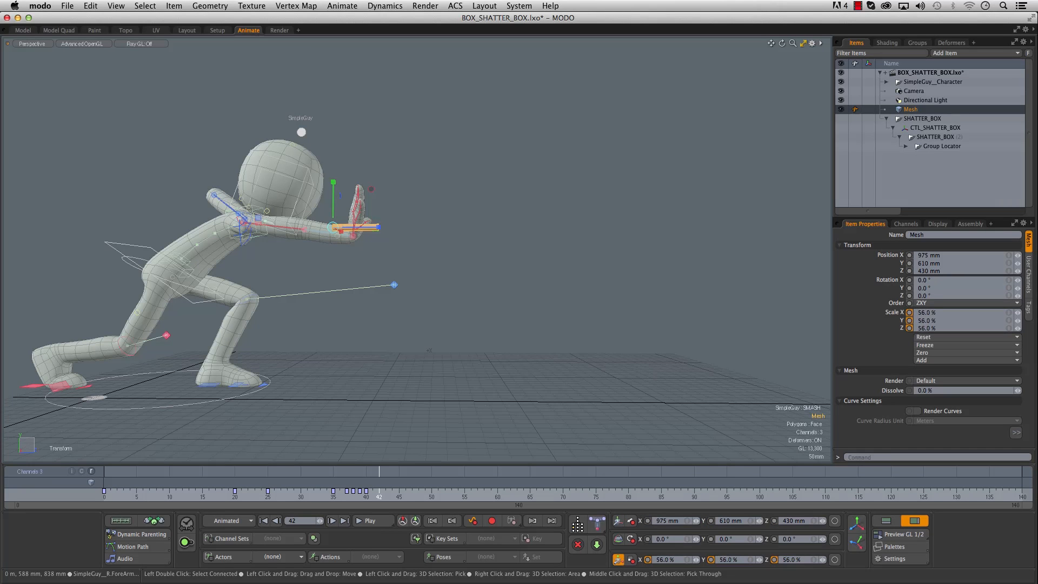
{"action": "key", "text": "w"}
{"action": "left_click_drag", "start_coordinate": [401, 227], "coordinate": [315, 297]}
{"action": "key", "text": "shift+a"}
{"action": "left_click_drag", "start_coordinate": [454, 222], "coordinate": [709, 212]}
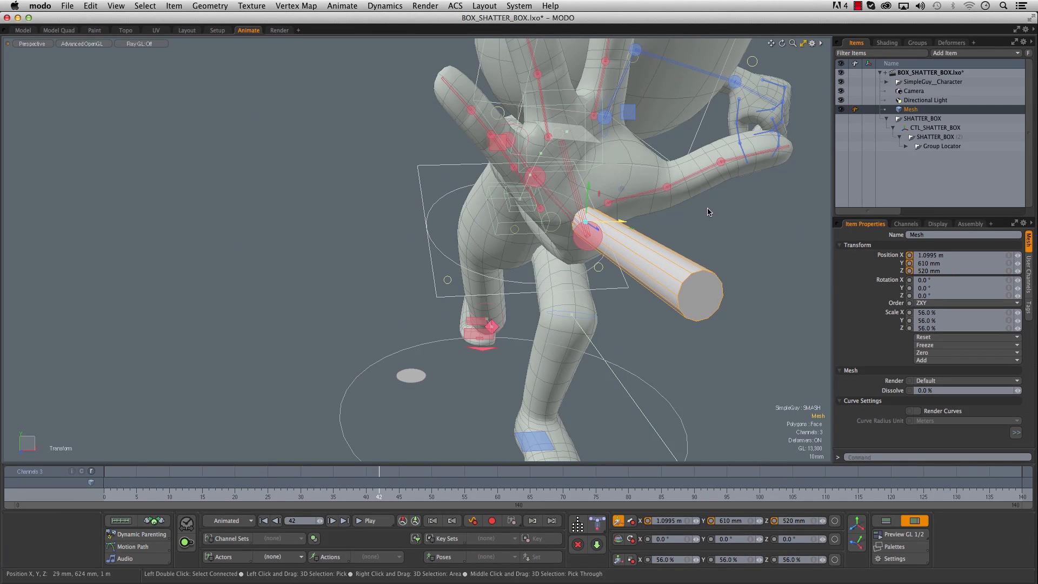
- Fit the cylinder against the character's palm at Y 650.5 mm, Z 506.5 mm, with a uniform scale of 80.64%
{"action": "left_click_drag", "start_coordinate": [590, 189], "coordinate": [332, 234]}
{"action": "left_click_drag", "start_coordinate": [603, 195], "coordinate": [575, 198]}
{"action": "left_click_drag", "start_coordinate": [574, 198], "coordinate": [804, 200], "text": "alt"}
{"action": "scroll", "coordinate": [757, 199], "scroll_direction": "down", "scroll_amount": 8}
{"action": "scroll", "coordinate": [669, 206], "scroll_direction": "up", "scroll_amount": 3}
{"action": "left_click_drag", "start_coordinate": [687, 222], "coordinate": [438, 268], "text": "alt+shift"}
{"action": "left_click_drag", "start_coordinate": [437, 268], "coordinate": [353, 311], "text": "alt"}
{"action": "scroll", "coordinate": [575, 298], "scroll_direction": "down", "scroll_amount": 10}
{"action": "scroll", "coordinate": [346, 300], "scroll_direction": "up", "scroll_amount": 6}
{"action": "scroll", "coordinate": [356, 296], "scroll_direction": "down", "scroll_amount": 6}
{"action": "scroll", "coordinate": [353, 311], "scroll_direction": "up", "scroll_amount": 4}
{"action": "scroll", "coordinate": [389, 300], "scroll_direction": "up", "scroll_amount": 2}
{"action": "scroll", "coordinate": [432, 290], "scroll_direction": "up", "scroll_amount": 2}
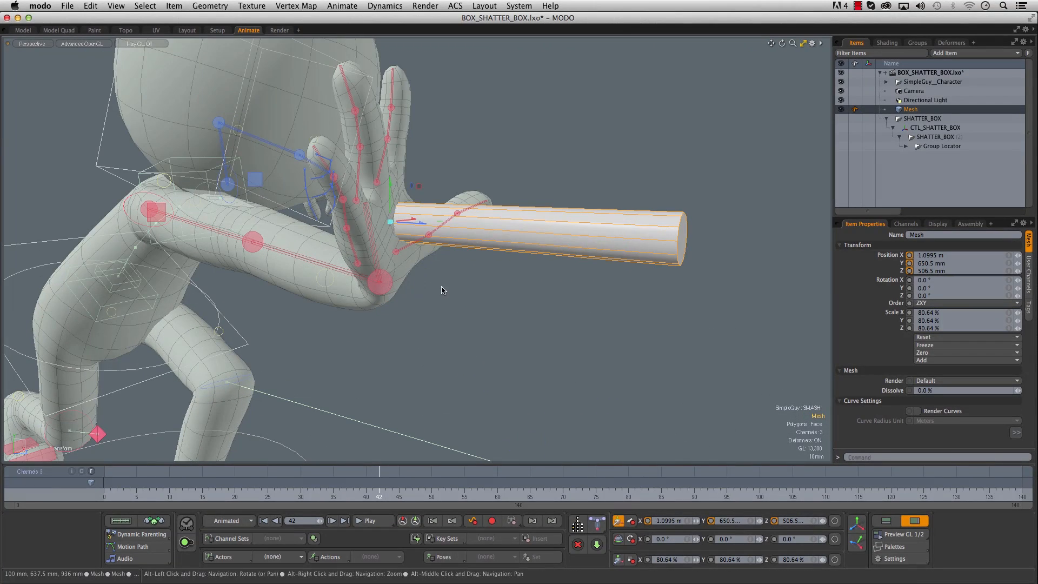
- Parent the cylinder to the character's outstretched hand joint and scrub to frame 50 to check that it follows
{"action": "left_click", "coordinate": [523, 305]}
{"action": "left_click", "coordinate": [552, 229]}
{"action": "left_click", "coordinate": [384, 288], "text": "shift"}
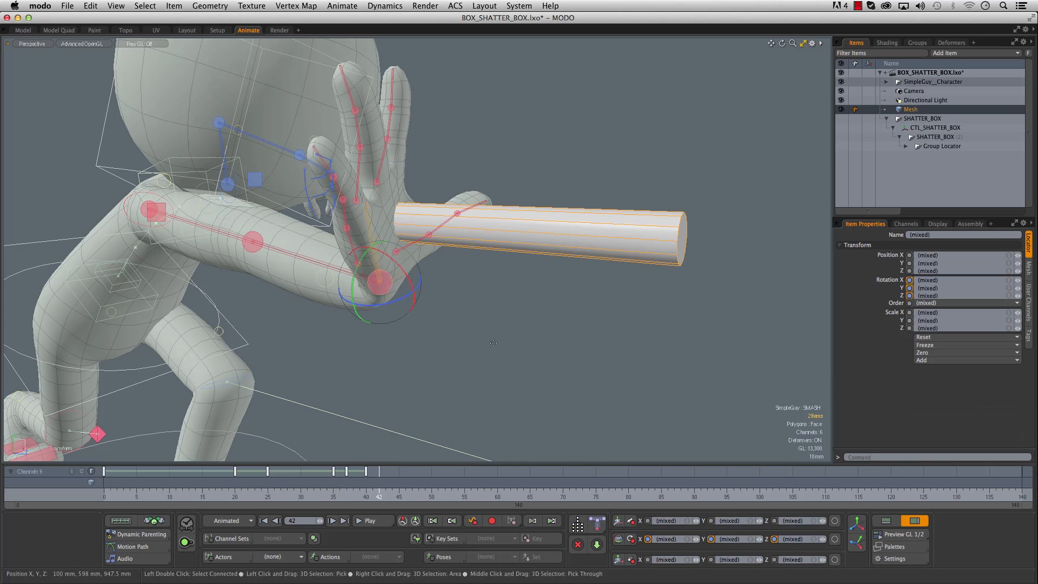
{"action": "key", "text": "p"}
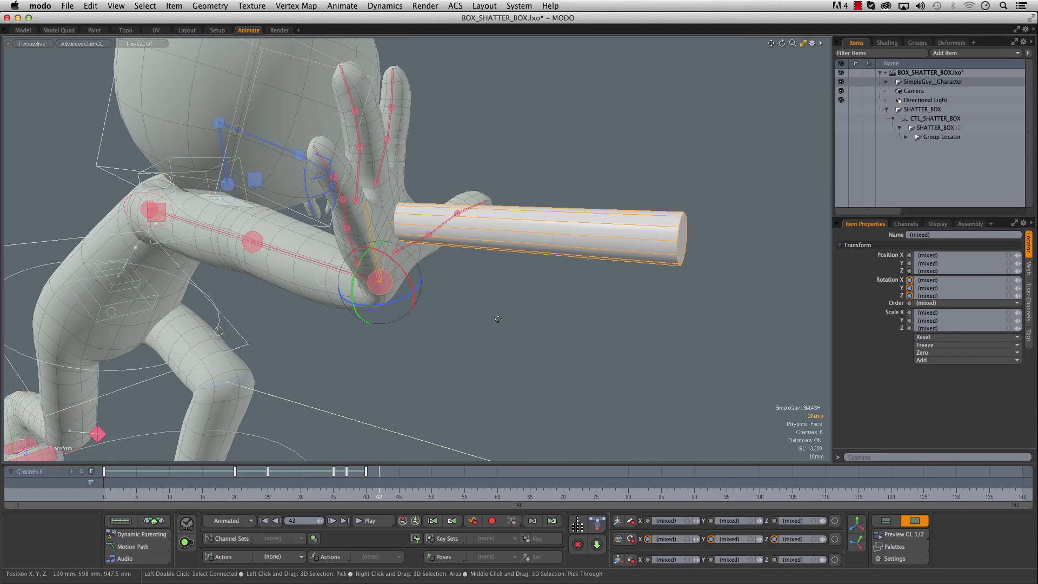
{"action": "left_click_drag", "start_coordinate": [360, 490], "coordinate": [432, 490]}
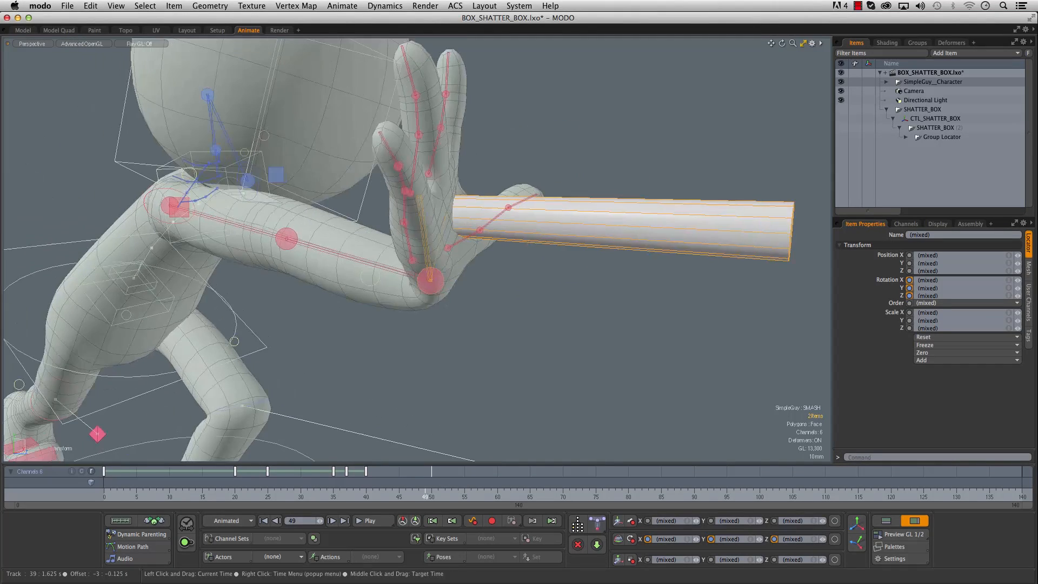
{"action": "right_click_drag", "start_coordinate": [533, 362], "coordinate": [518, 362], "text": "alt"}
{"action": "middle_click_drag", "start_coordinate": [518, 362], "coordinate": [450, 333], "text": "alt"}
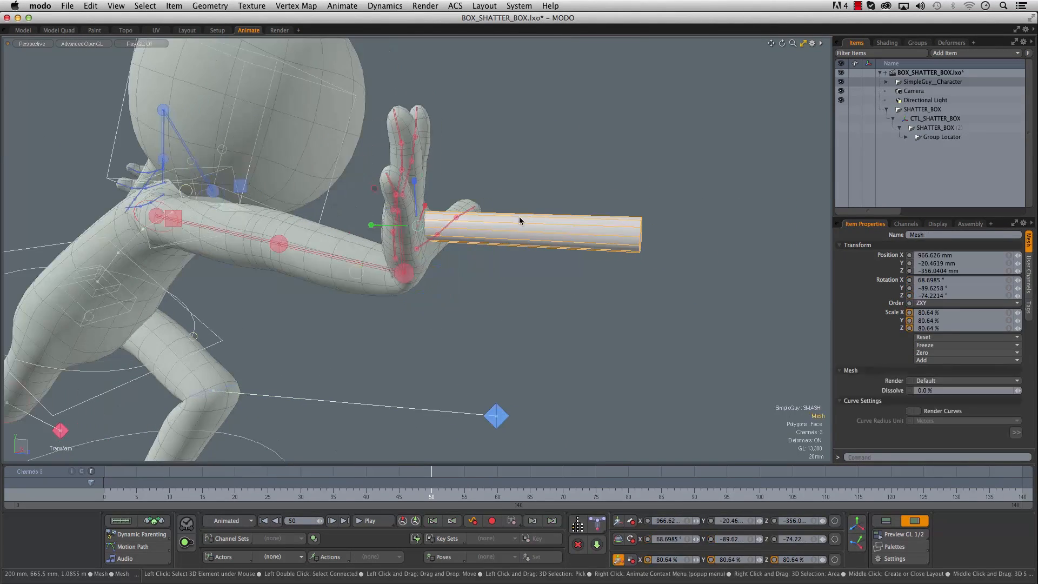
- Set up scaling of the cylinder with the action center at its pivot and the action axis set to local
{"action": "left_click_drag", "start_coordinate": [543, 248], "coordinate": [436, 293], "text": "alt"}
{"action": "left_click_drag", "start_coordinate": [346, 303], "coordinate": [318, 334], "text": "alt"}
{"action": "left_click", "coordinate": [855, 547]}
{"action": "left_click_drag", "start_coordinate": [459, 246], "coordinate": [448, 319], "text": "alt"}
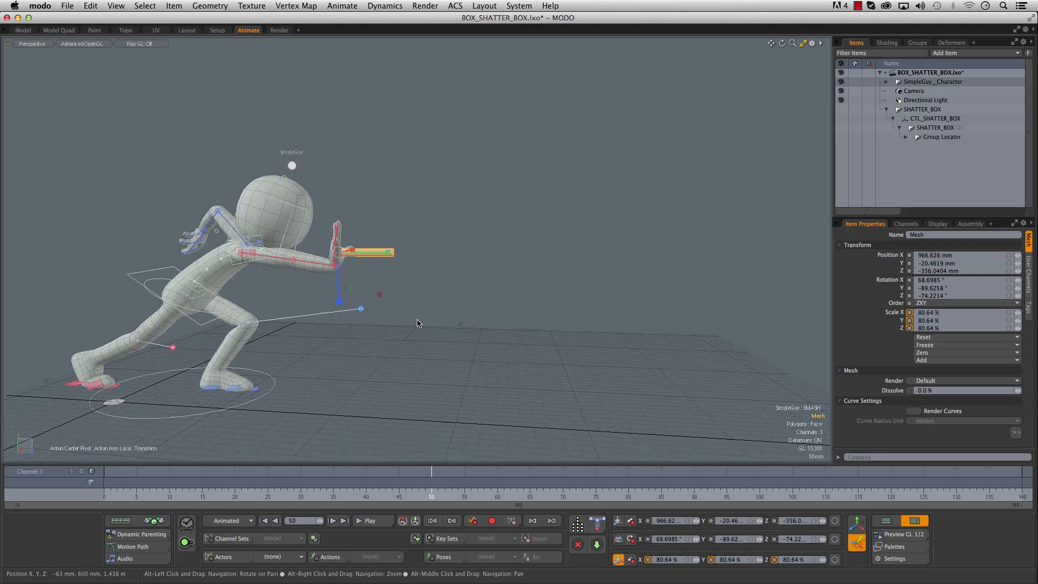
- Show the SHATTER_BOX again, go to frame 44 and stretch the cylinder toward the box with a Y scale of 2576.5%
{"action": "left_click", "coordinate": [841, 110]}
{"action": "right_click_drag", "start_coordinate": [676, 276], "coordinate": [369, 290], "text": "alt"}
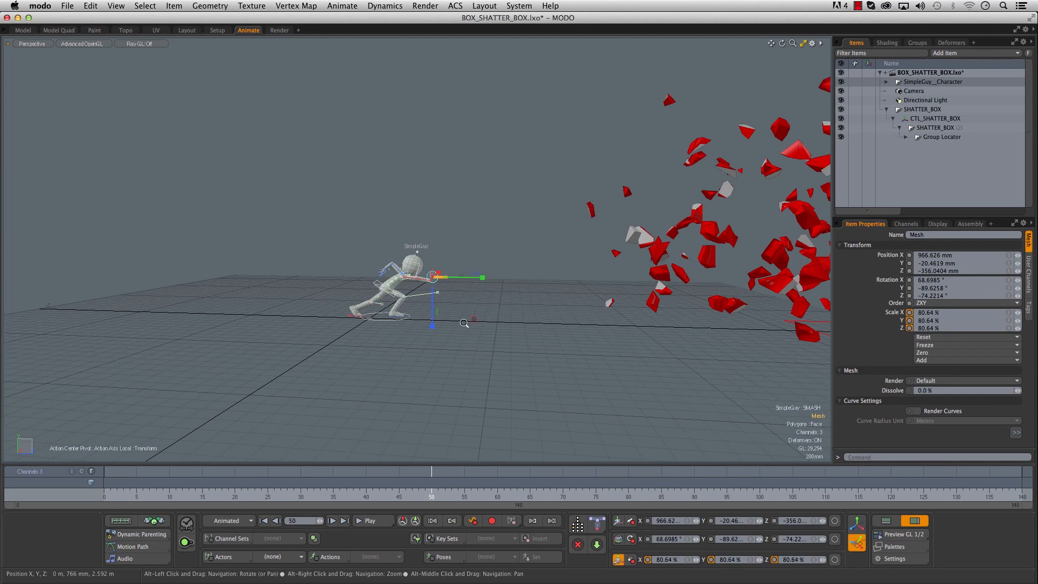
{"action": "right_click_drag", "start_coordinate": [464, 324], "coordinate": [432, 324], "text": "alt"}
{"action": "left_click", "coordinate": [395, 498]}
{"action": "left_click_drag", "start_coordinate": [445, 370], "coordinate": [345, 376], "text": "alt+shift"}
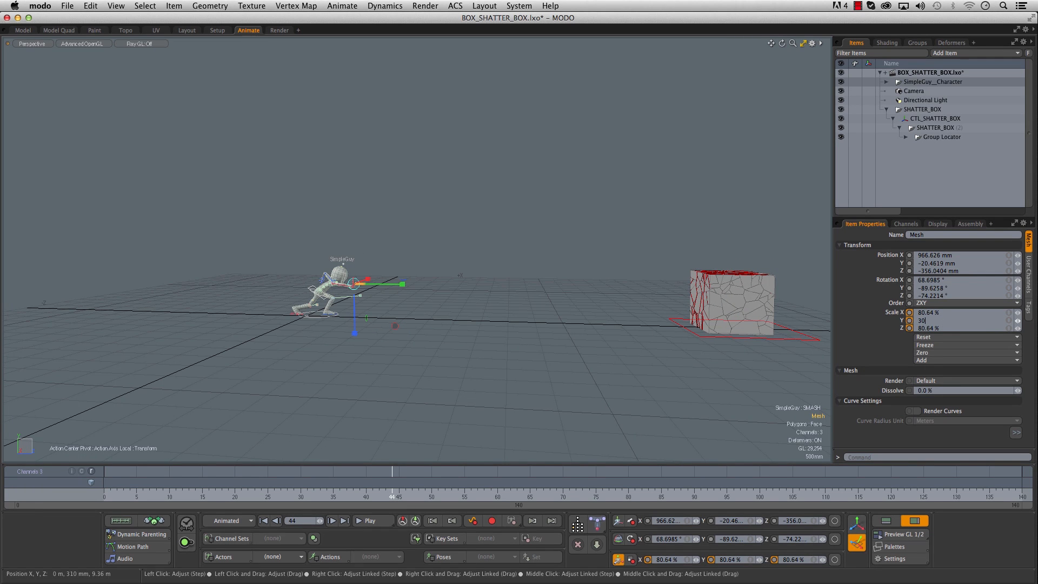
{"action": "left_click_drag", "start_coordinate": [457, 292], "coordinate": [457, 341], "text": "alt"}
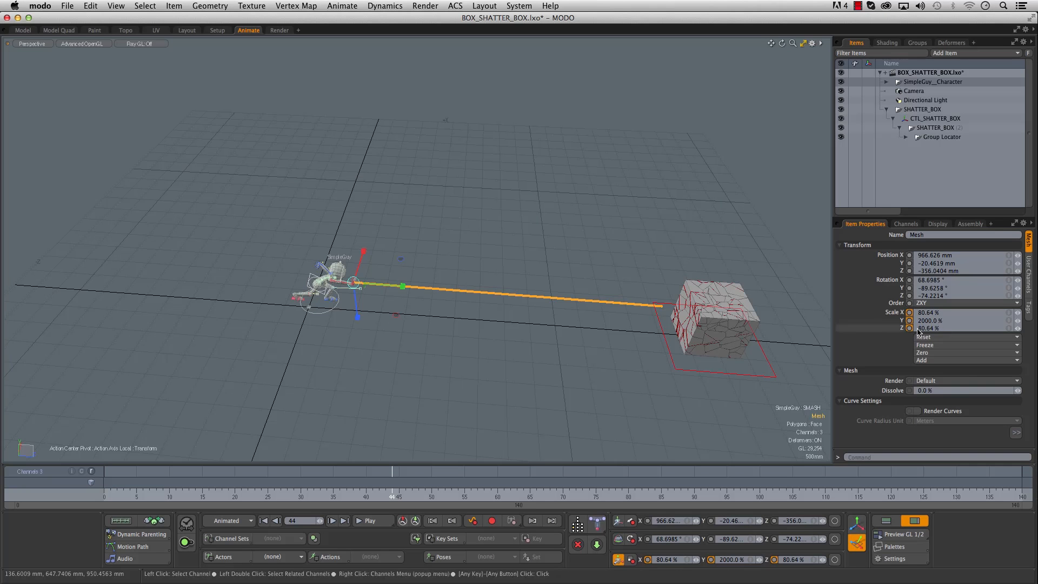
{"action": "left_click_drag", "start_coordinate": [1017, 322], "coordinate": [1027, 322]}
- Rotate the stretched cylinder to about 69.16°, -95.04°, -79.28° so it aims at the shatter box
{"action": "left_click_drag", "start_coordinate": [539, 362], "coordinate": [534, 281], "text": "alt"}
{"action": "key", "text": "e"}
{"action": "right_click_drag", "start_coordinate": [404, 238], "coordinate": [437, 261], "text": "alt"}
{"action": "left_click_drag", "start_coordinate": [373, 283], "coordinate": [557, 285]}
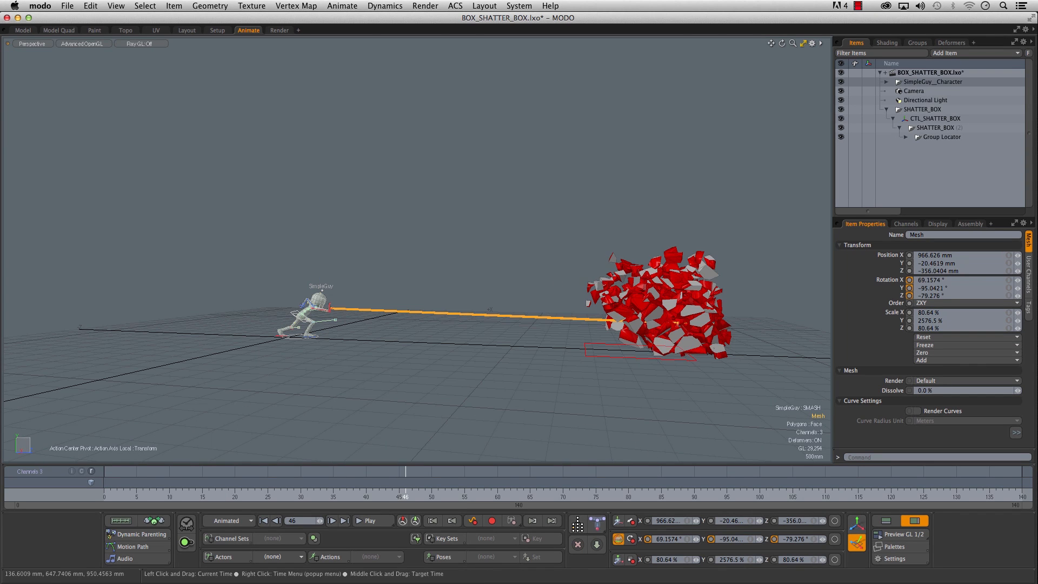
- Key the cylinder's Y scale at frame 45, then key it at 0% at frame 41
{"action": "left_click_drag", "start_coordinate": [404, 498], "coordinate": [400, 500]}
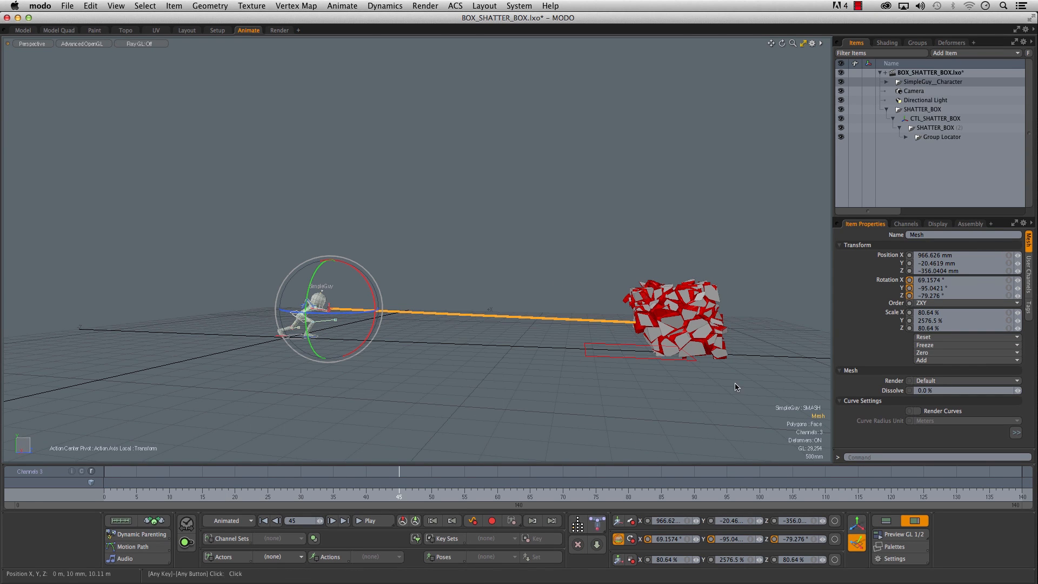
{"action": "left_click", "coordinate": [910, 321]}
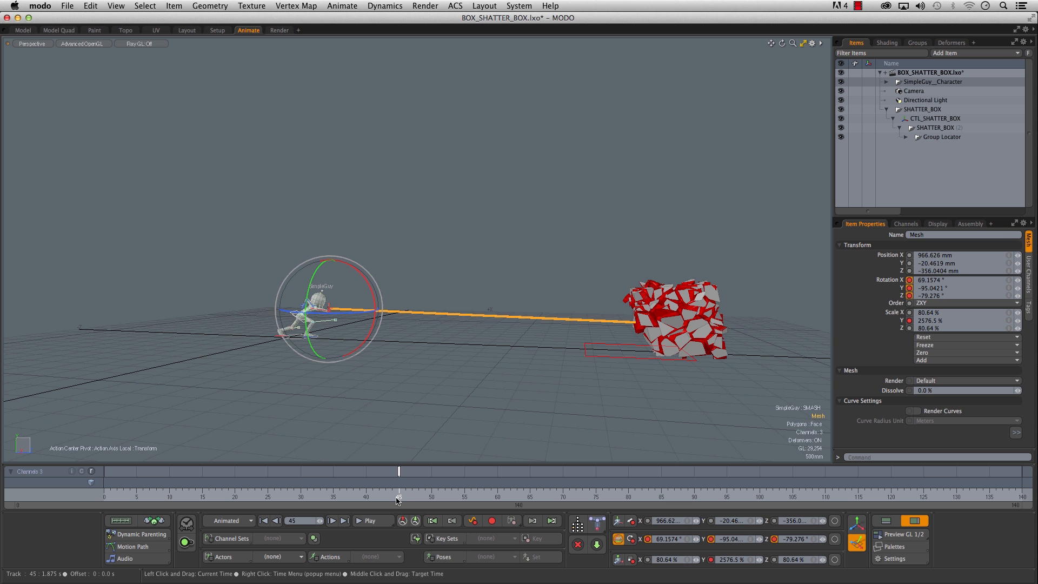
{"action": "left_click_drag", "start_coordinate": [399, 491], "coordinate": [378, 491]}
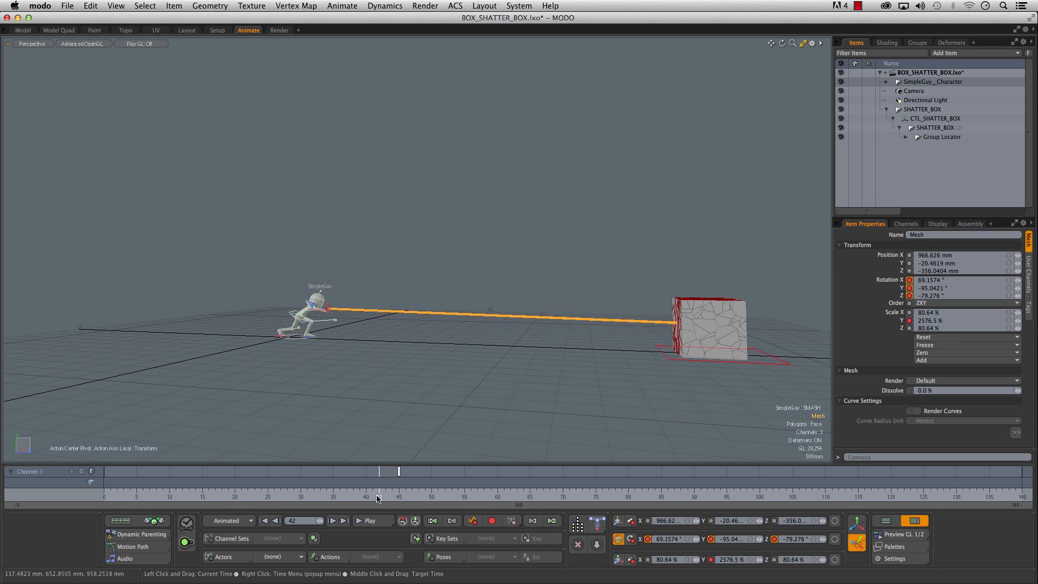
{"action": "left_click_drag", "start_coordinate": [379, 491], "coordinate": [372, 491]}
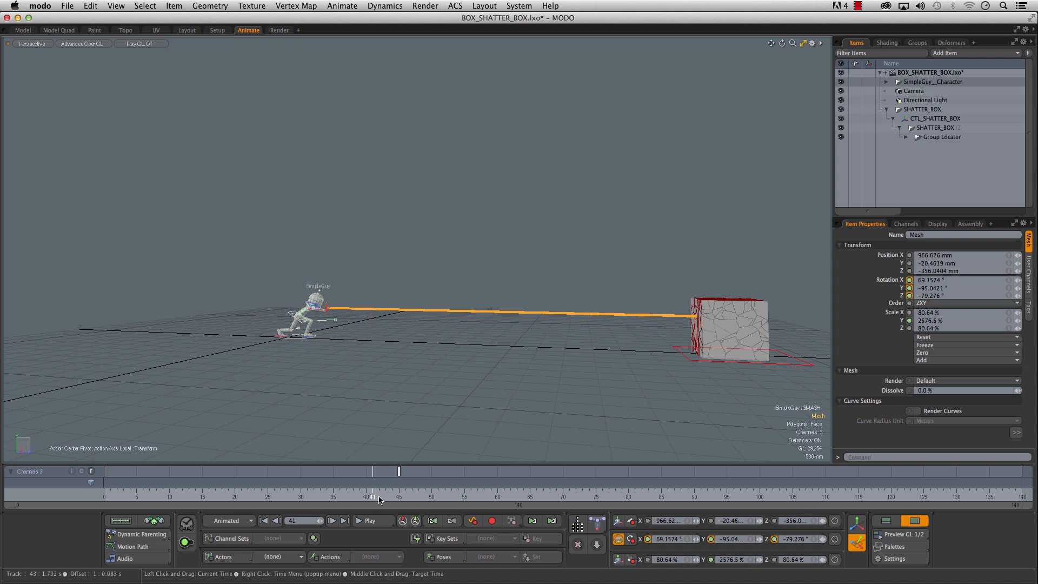
{"action": "key", "text": "Return"}
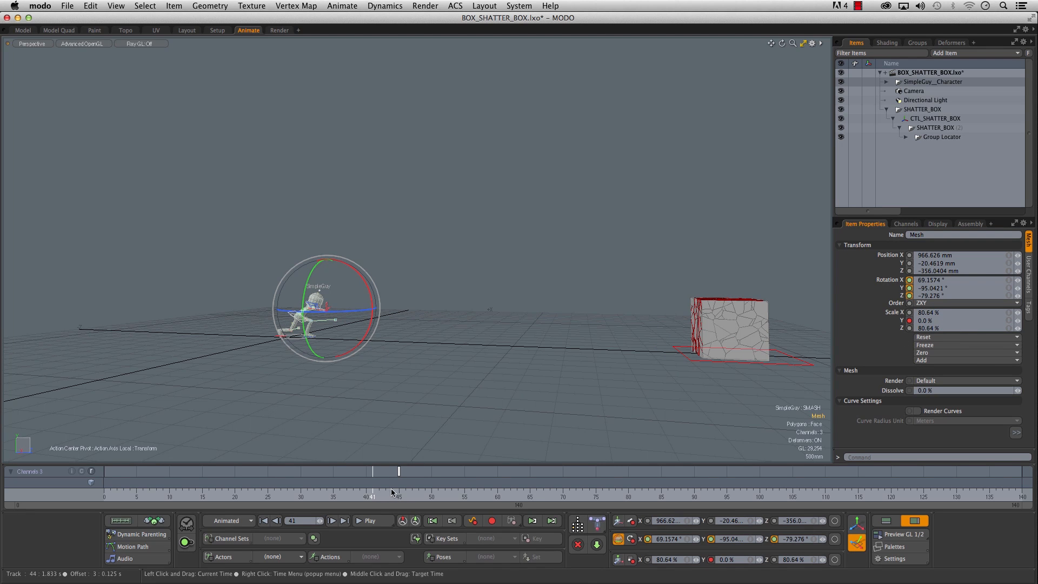
- In the Graph Editor, extend the cylinder's Scale Y curve with a full-length key at frame 50 and a 0% key at frame 54
{"action": "mouse_move", "coordinate": [297, 496]}
{"action": "left_mouse_down"}
{"action": "mouse_move", "coordinate": [248, 497]}
{"action": "mouse_move", "coordinate": [498, 496]}
{"action": "left_mouse_up"}
{"action": "left_click_drag", "start_coordinate": [497, 497], "coordinate": [543, 497]}
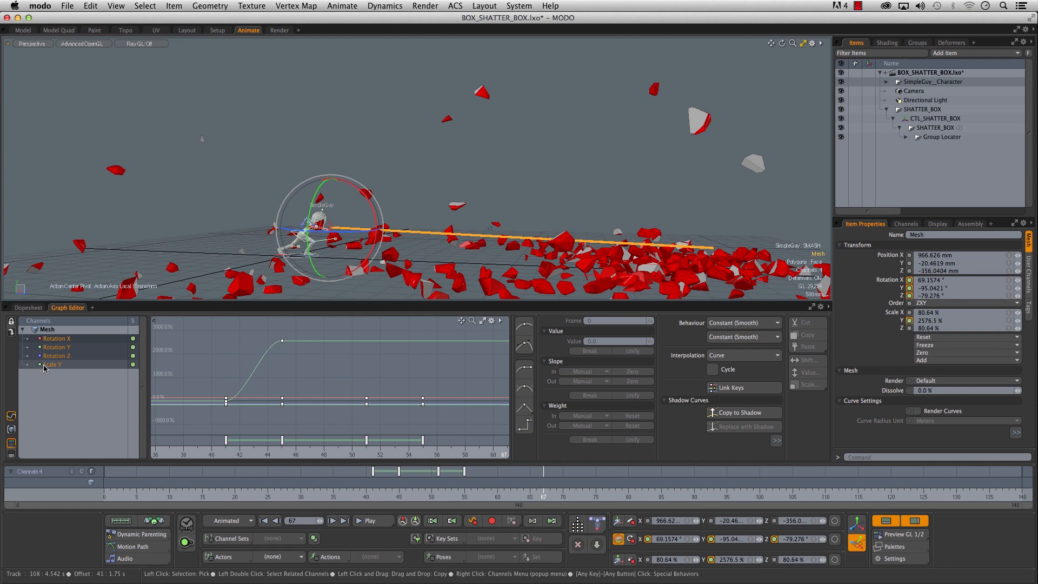
{"action": "left_click", "coordinate": [54, 365]}
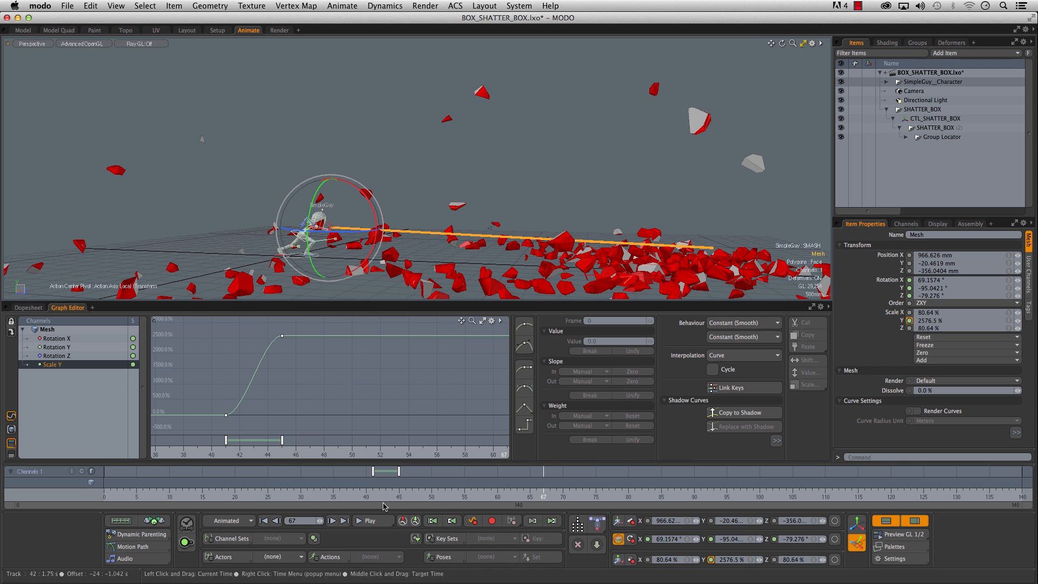
{"action": "left_click_drag", "start_coordinate": [373, 496], "coordinate": [399, 497]}
{"action": "middle_click_drag", "start_coordinate": [406, 496], "coordinate": [458, 496]}
{"action": "left_click", "coordinate": [374, 496]}
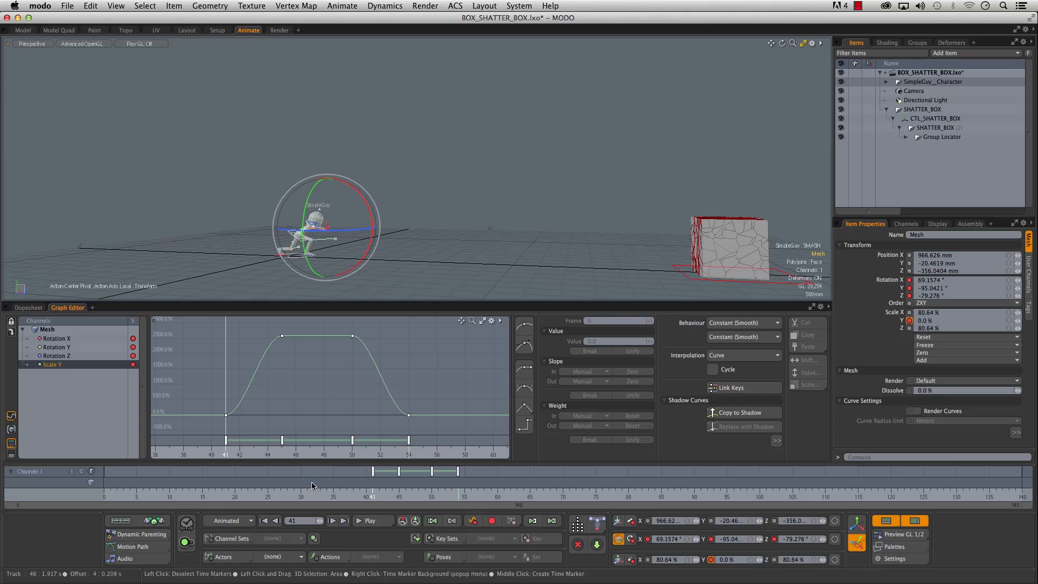
{"action": "mouse_move", "coordinate": [366, 496]}
{"action": "left_mouse_down"}
{"action": "mouse_move", "coordinate": [340, 496]}
{"action": "mouse_move", "coordinate": [490, 494]}
{"action": "left_mouse_up"}
{"action": "left_click_drag", "start_coordinate": [367, 495], "coordinate": [485, 494]}
{"action": "left_click_drag", "start_coordinate": [482, 239], "coordinate": [531, 234], "text": "alt"}
{"action": "left_click_drag", "start_coordinate": [339, 496], "coordinate": [353, 496]}
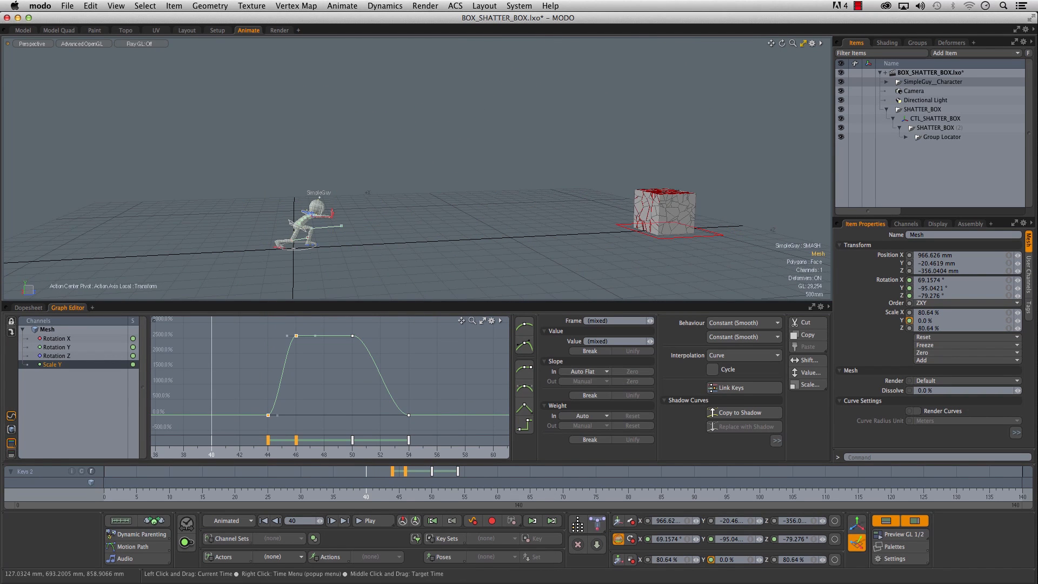
- Move the first two Scale Y keys to frames 40 and 42, and scrub through the beam's extension
{"action": "key", "text": "e"}
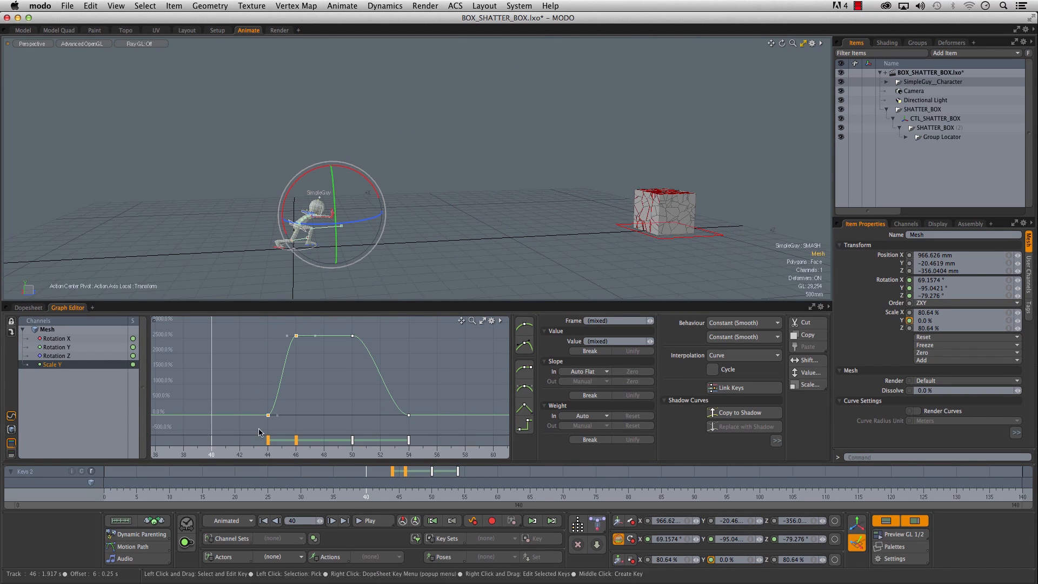
{"action": "left_click_drag", "start_coordinate": [303, 440], "coordinate": [291, 444]}
{"action": "left_click_drag", "start_coordinate": [342, 491], "coordinate": [435, 491]}
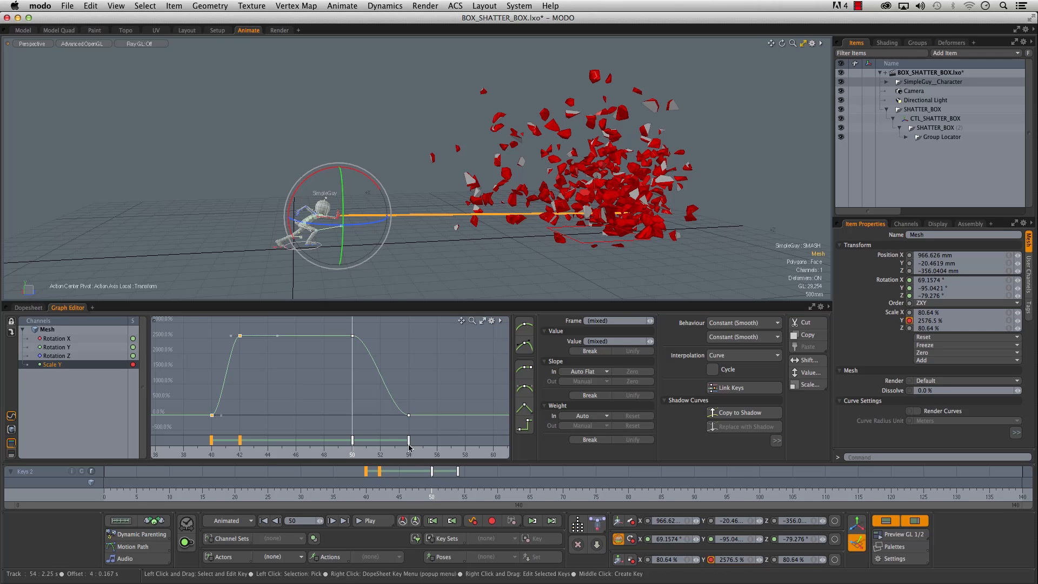
- Move the last two Scale Y keys to frames 49 and 51, then deselect the cylinder and scrub the whole animation
{"action": "left_click_drag", "start_coordinate": [408, 442], "coordinate": [336, 445]}
{"action": "left_click_drag", "start_coordinate": [328, 494], "coordinate": [517, 494]}
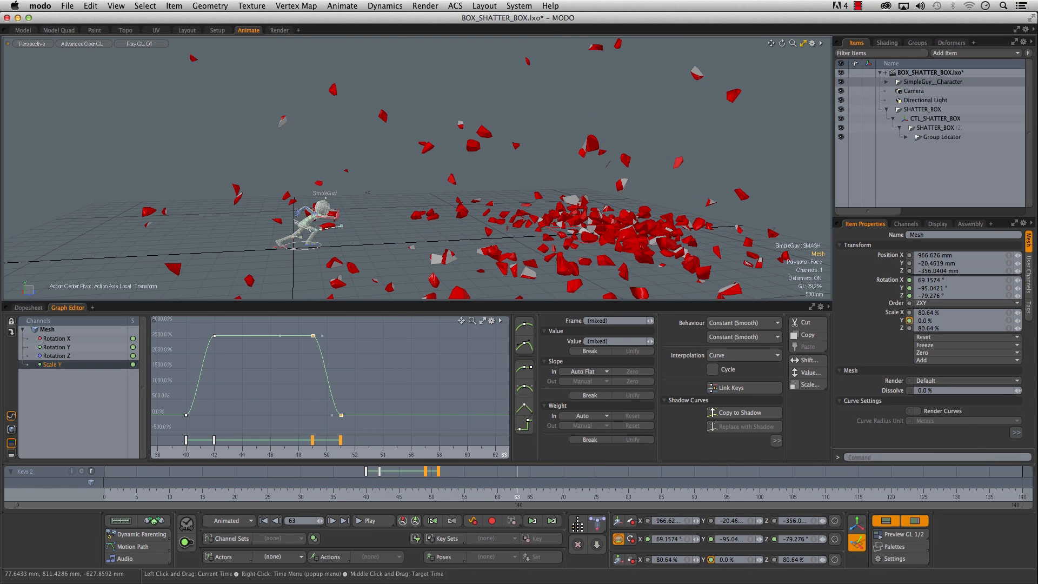
{"action": "left_click", "coordinate": [430, 249]}
{"action": "left_click_drag", "start_coordinate": [176, 494], "coordinate": [595, 494]}
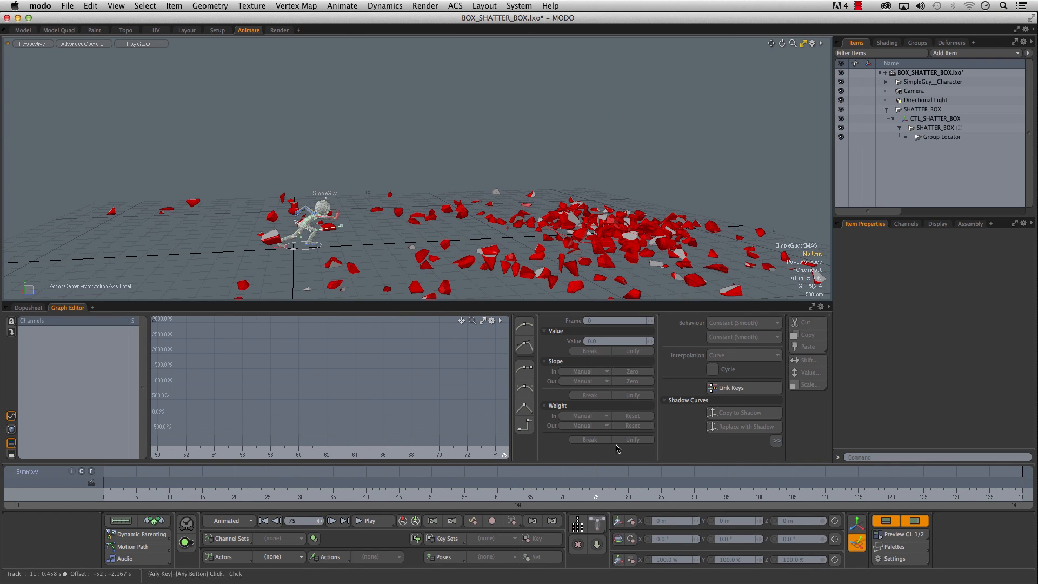
{"action": "left_click_drag", "start_coordinate": [170, 494], "coordinate": [642, 494]}
{"action": "left_click_drag", "start_coordinate": [210, 494], "coordinate": [101, 494]}
- Enlarge the viewport to full width, capture an OpenGL preview of the animation and play the movie in QuickTime Player
{"action": "left_click_drag", "start_coordinate": [325, 227], "coordinate": [373, 230], "text": "alt"}
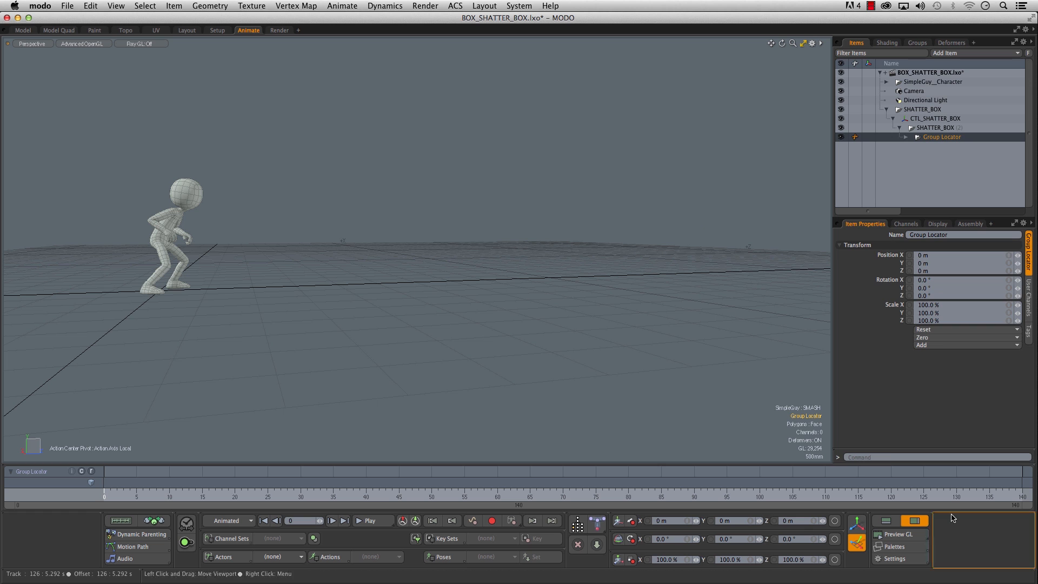
{"action": "left_click", "coordinate": [917, 521]}
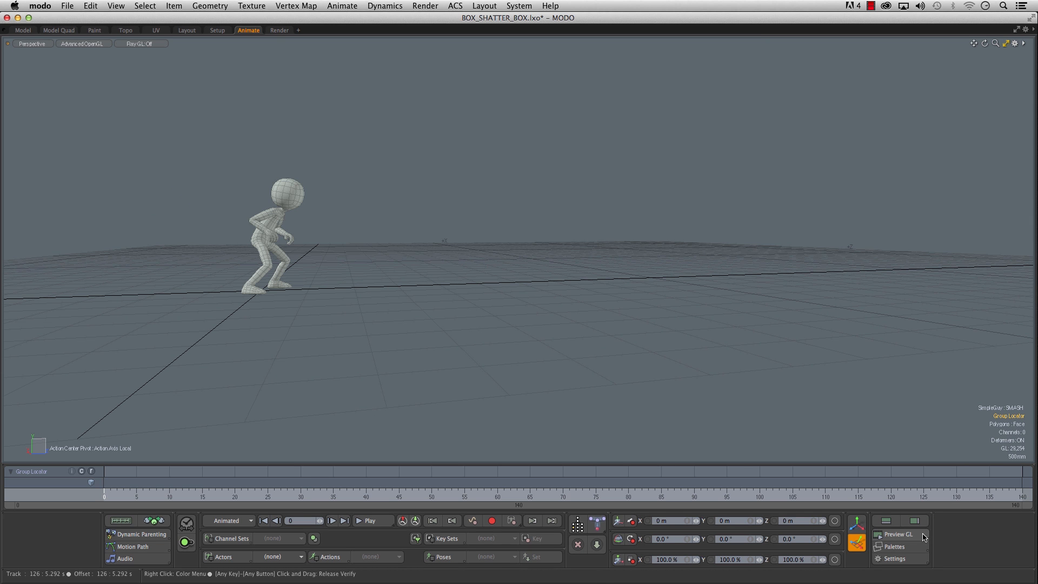
{"action": "left_click", "coordinate": [899, 534]}
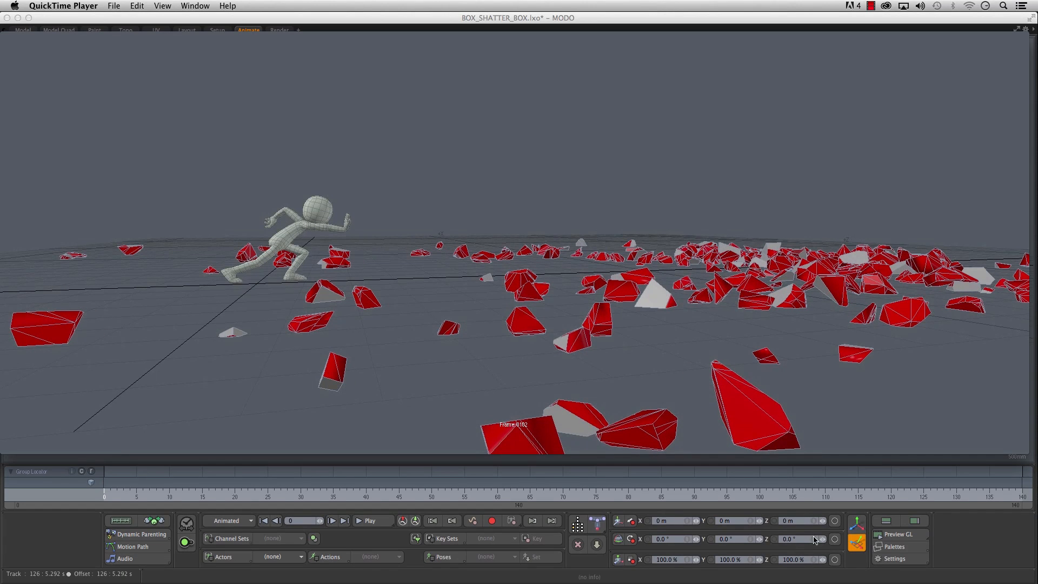
{"action": "left_click", "coordinate": [594, 424]}
{"action": "left_click", "coordinate": [590, 426]}
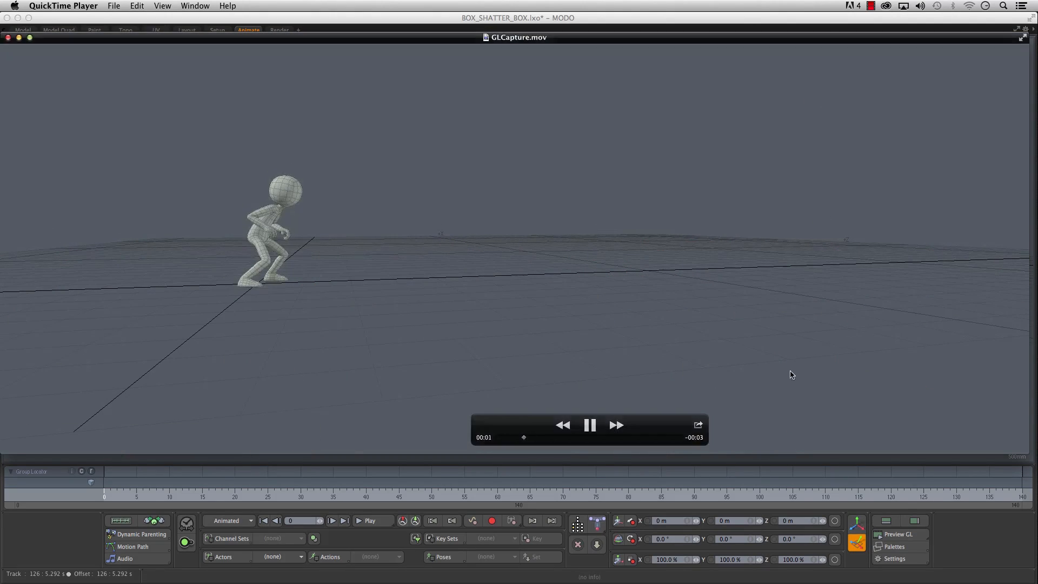